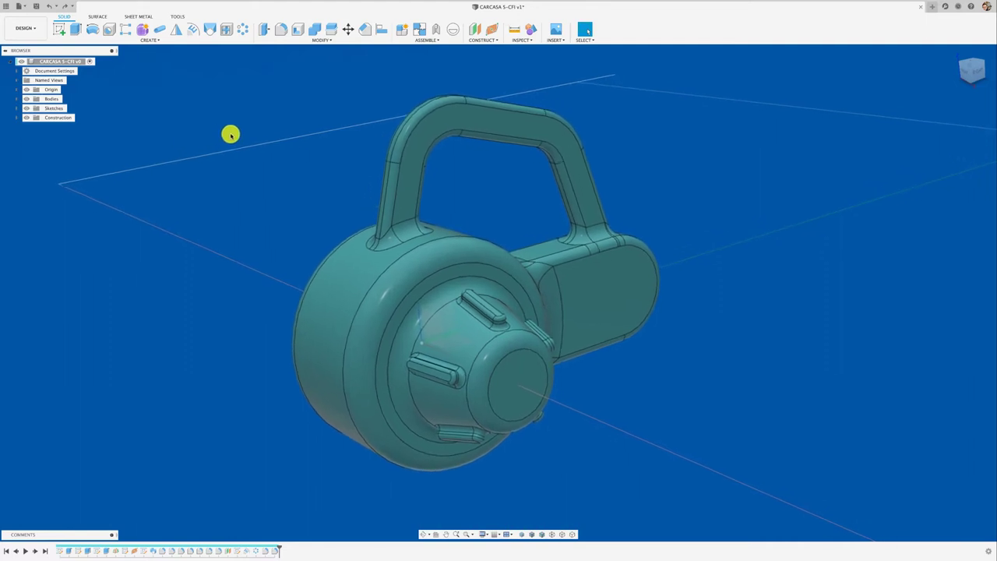
Step: Shell the casing body inward with Tangent Chain on and a 4 mm inside thickness
left_click(298, 32)
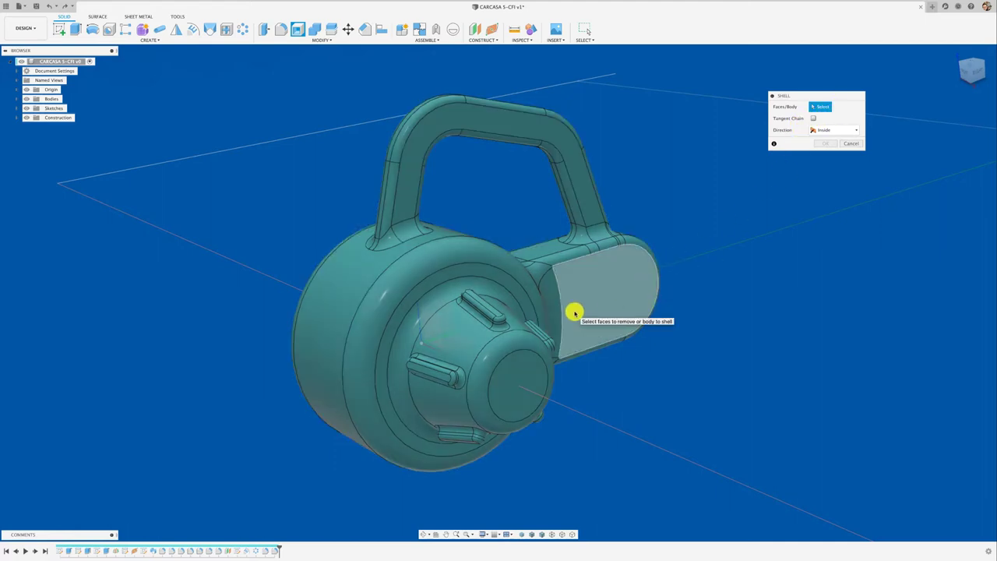
left_click(813, 117)
left_click(600, 296)
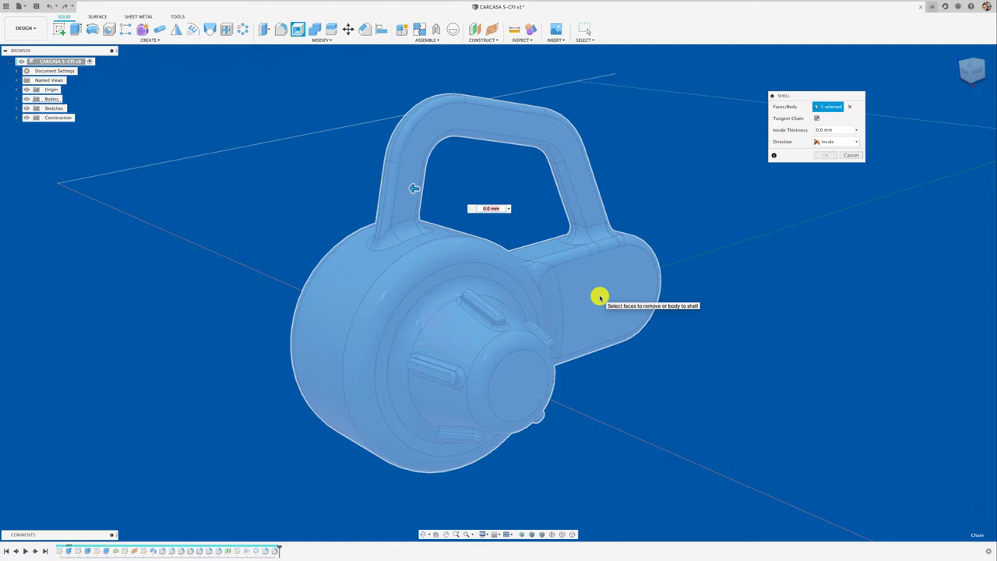
middle_click_drag(600, 296, 599, 296, "shift")
type("4")
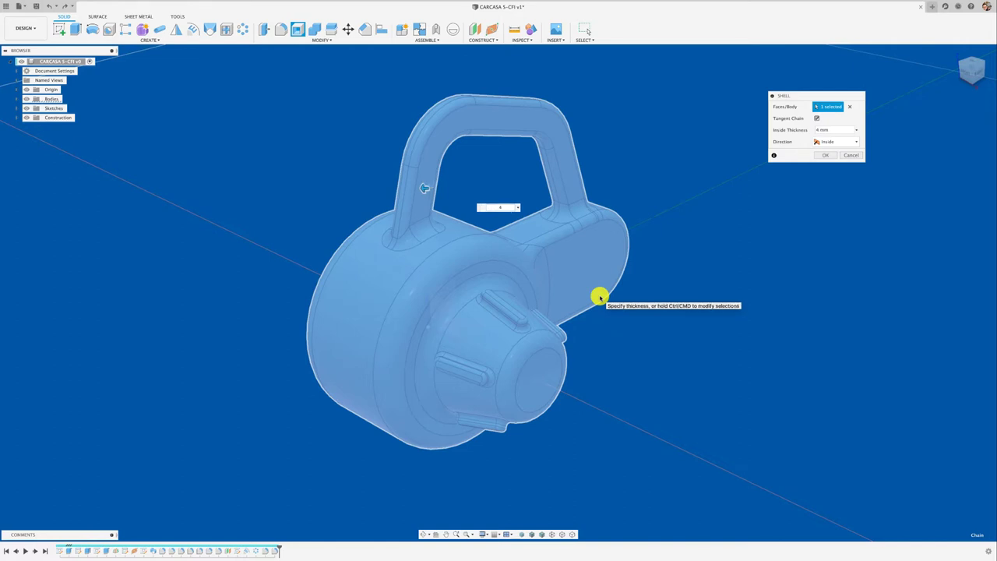
left_click(827, 154)
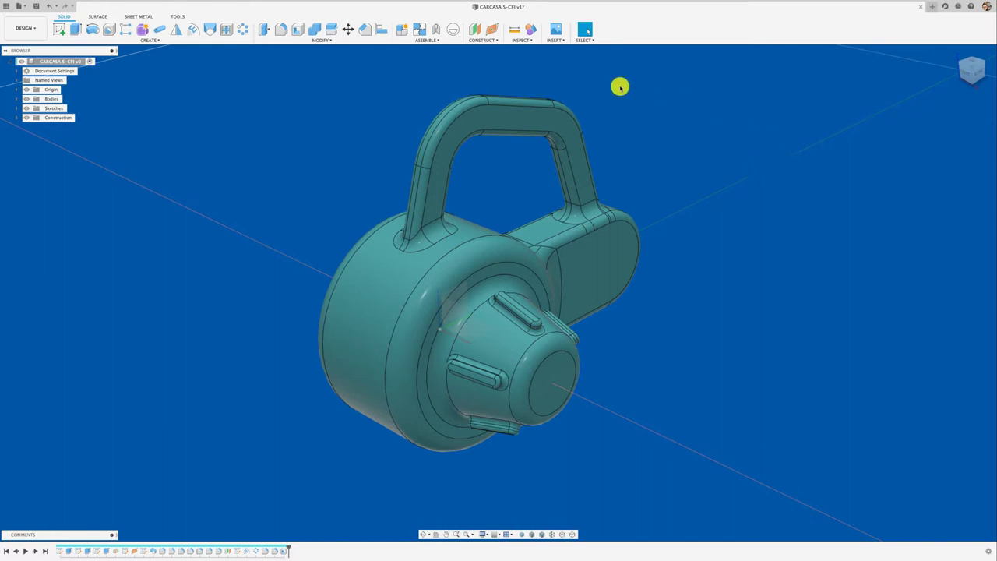
left_click(526, 40)
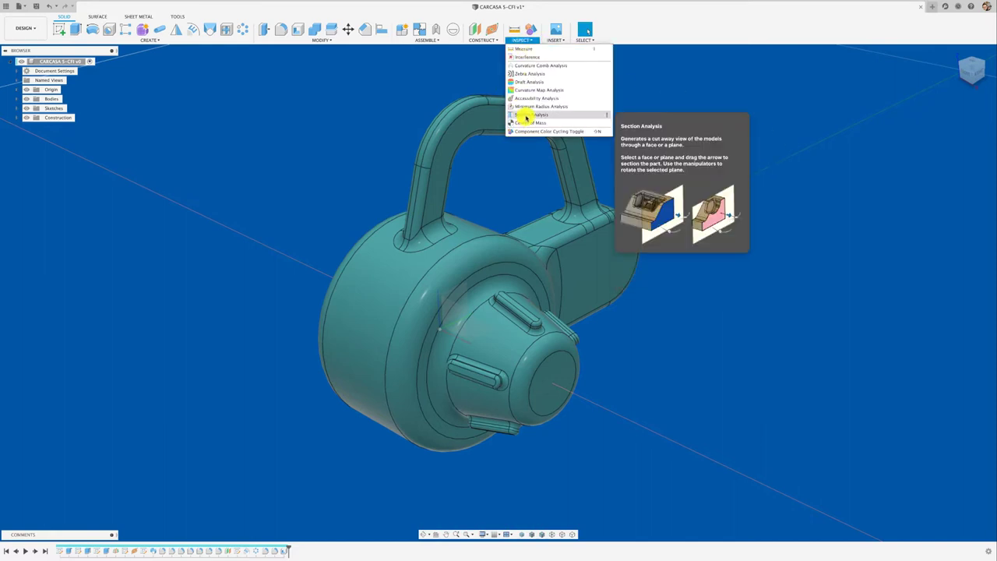
left_click(527, 116)
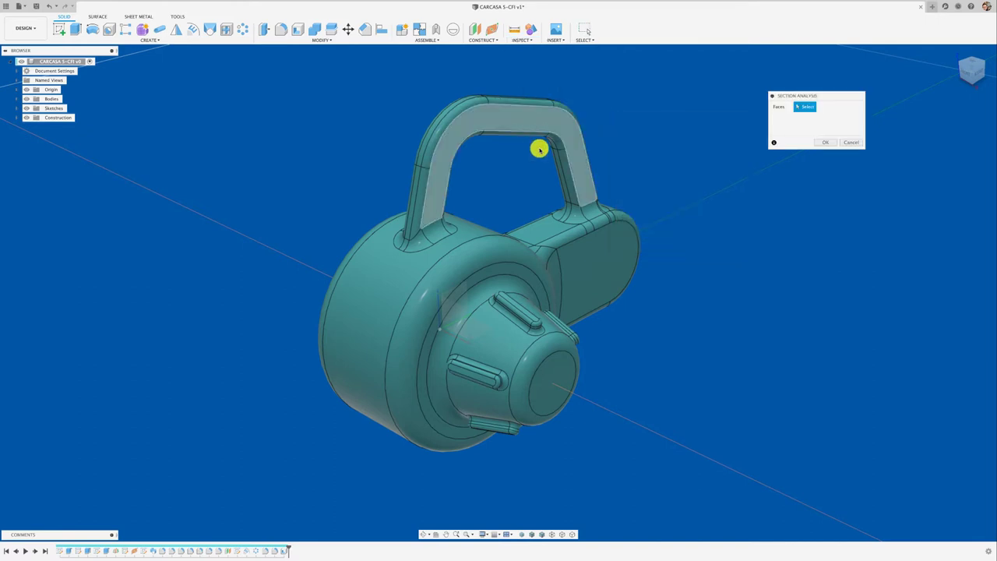
left_click(555, 371)
mouse_move(581, 379)
left_mouse_down()
mouse_move(444, 296)
mouse_move(662, 406)
left_mouse_up()
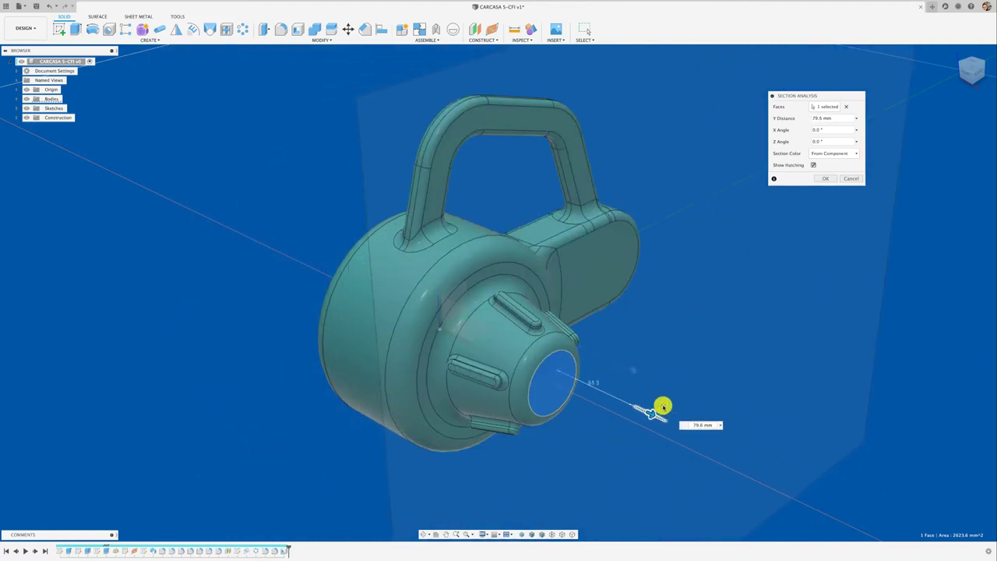
left_click(850, 180)
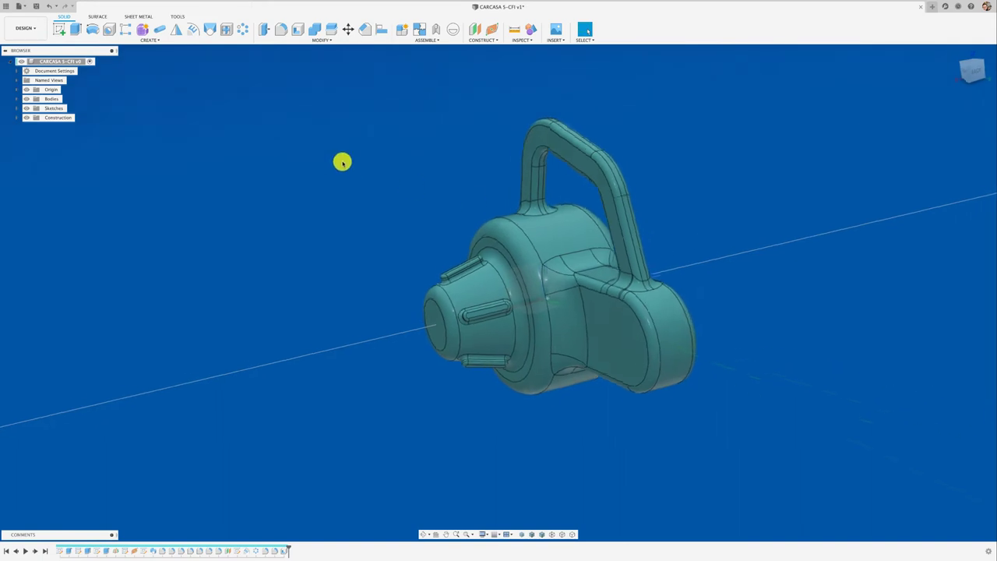
Step: Start a sketch on the chosen plane and view it from the BACK
left_click(62, 31)
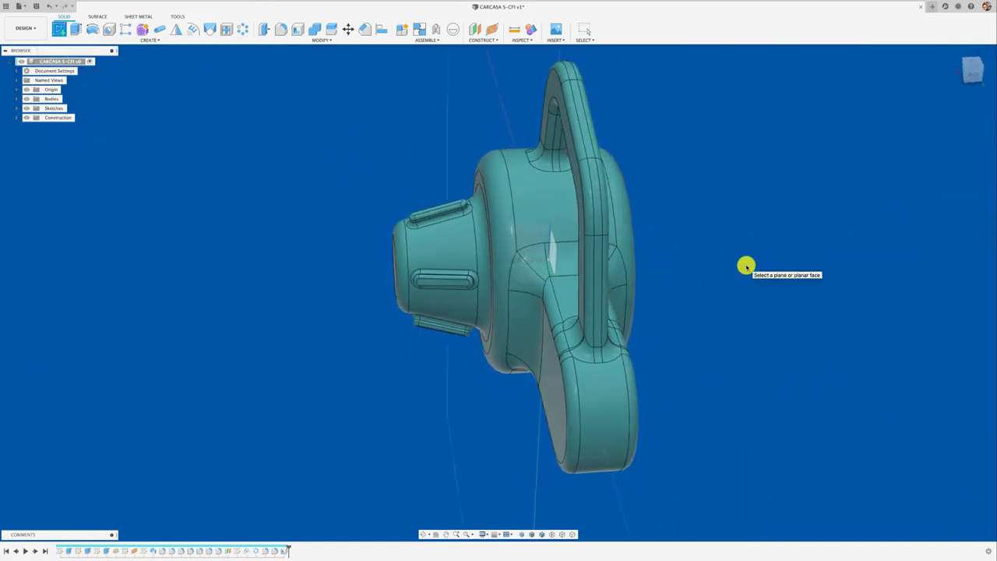
left_click(589, 331)
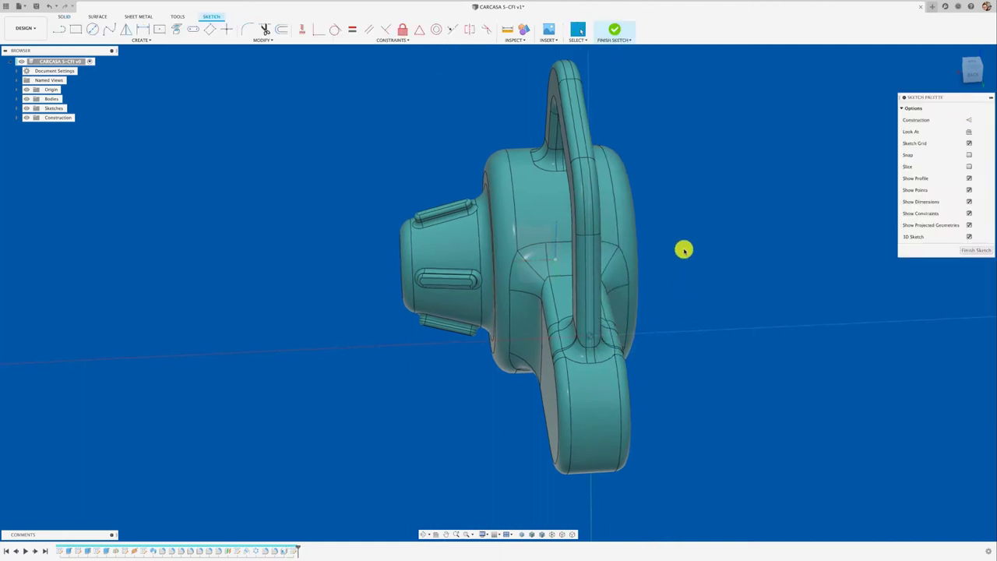
left_click(973, 74)
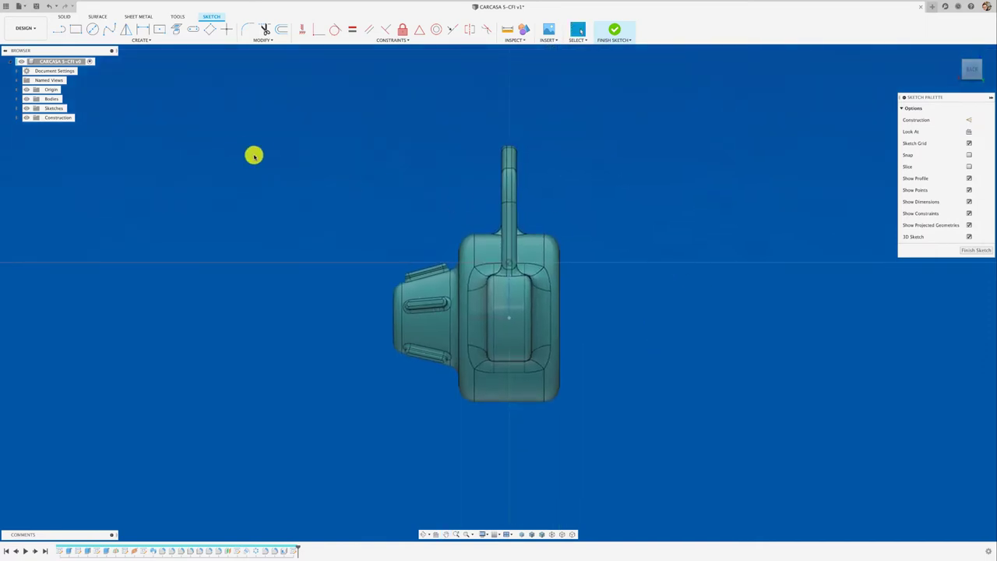
Step: Draw a vertical line through the casing centre, in line with the handle, and finish the sketch
left_click(61, 30)
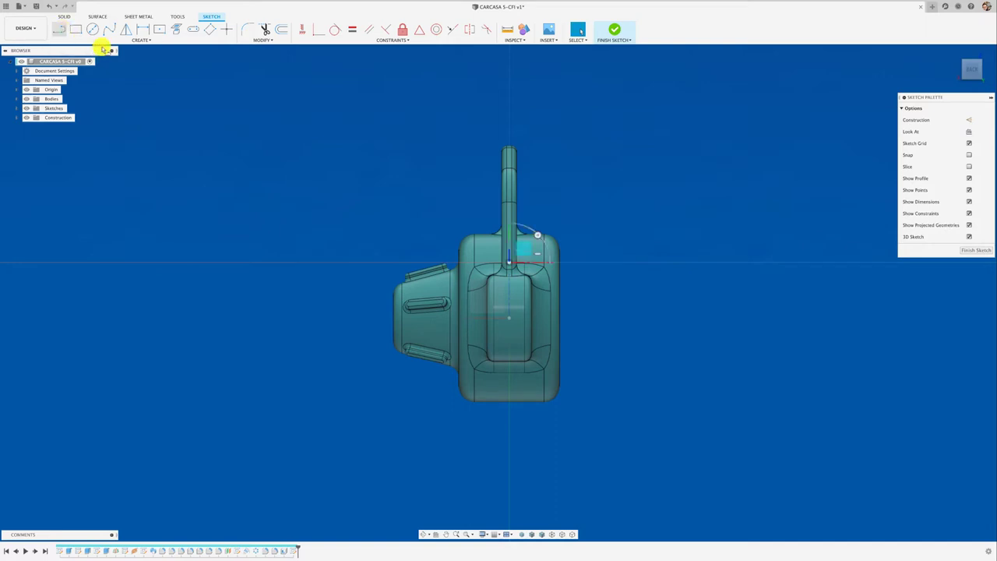
left_click(509, 264)
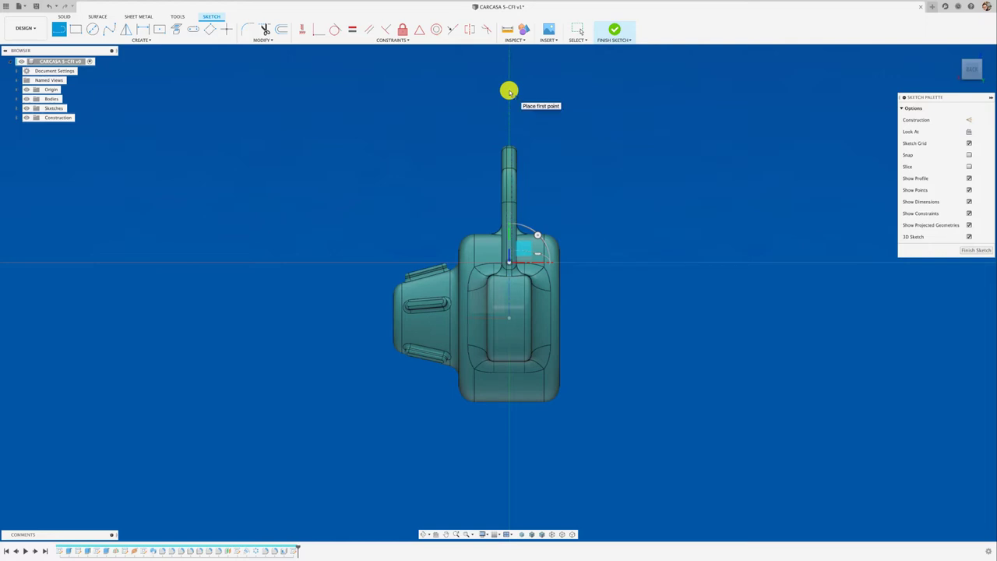
left_click(509, 91)
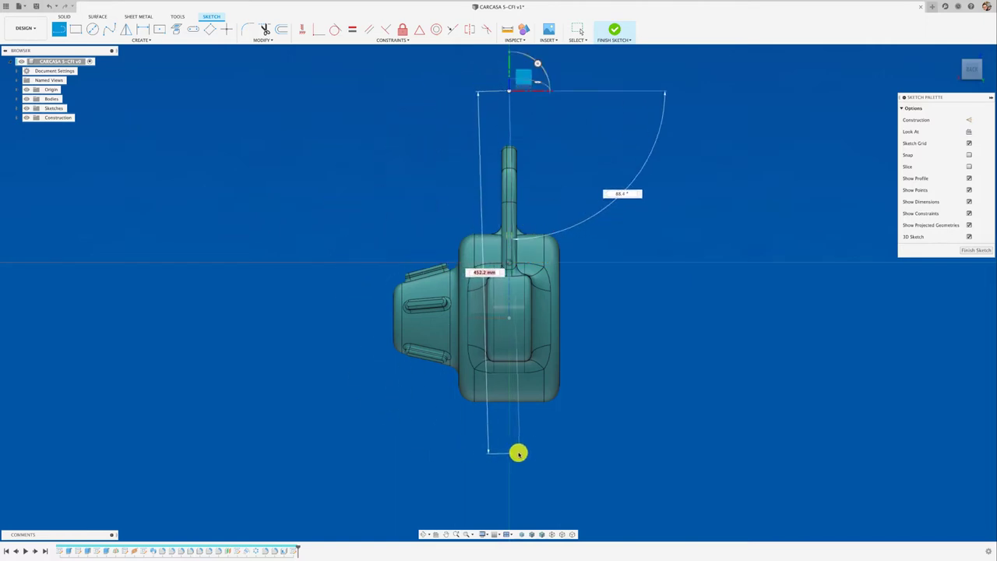
left_click(508, 455)
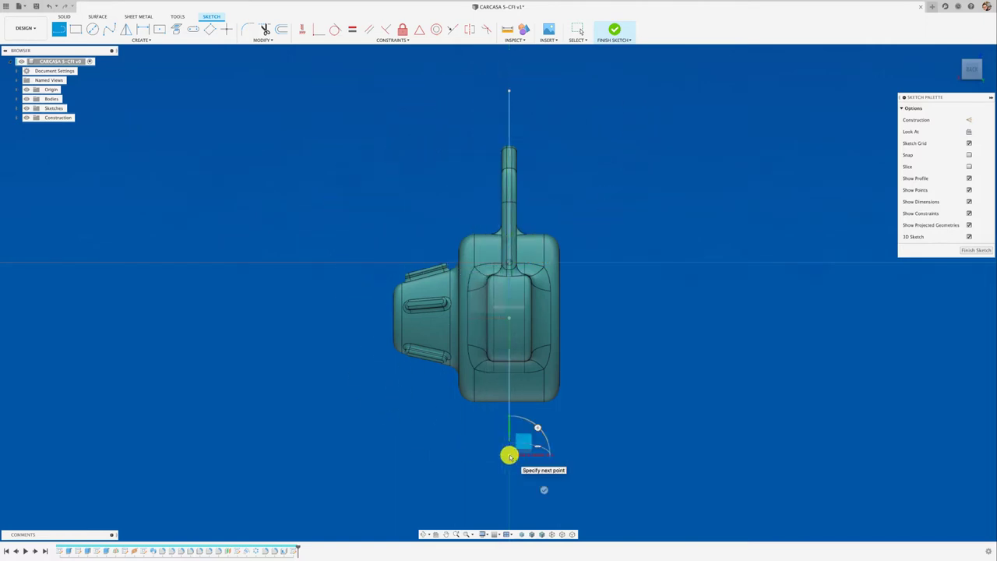
key("Escape")
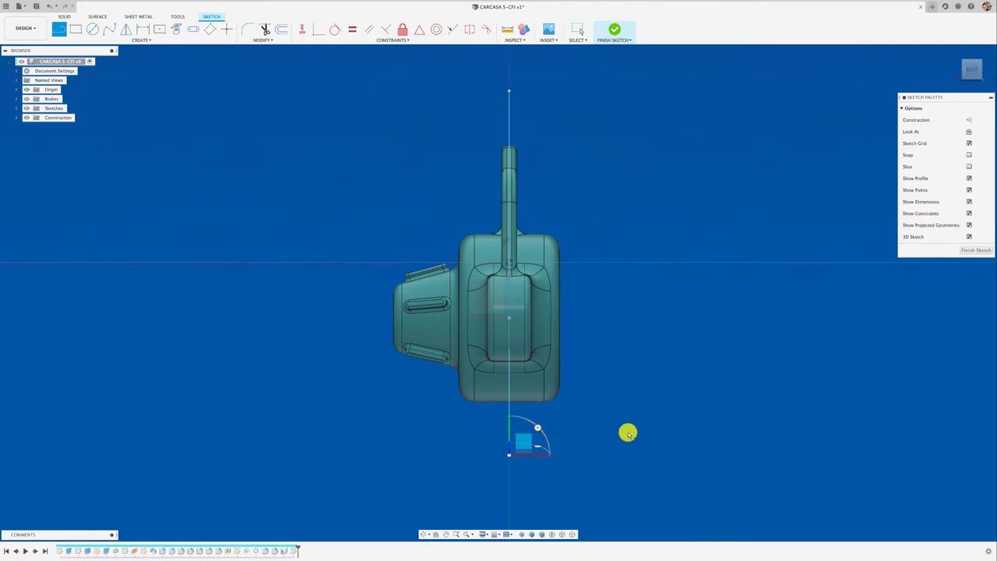
mouse_move(627, 434)
middle_mouse_down("shift")
mouse_move(626, 413)
mouse_move(581, 360)
middle_mouse_up("shift")
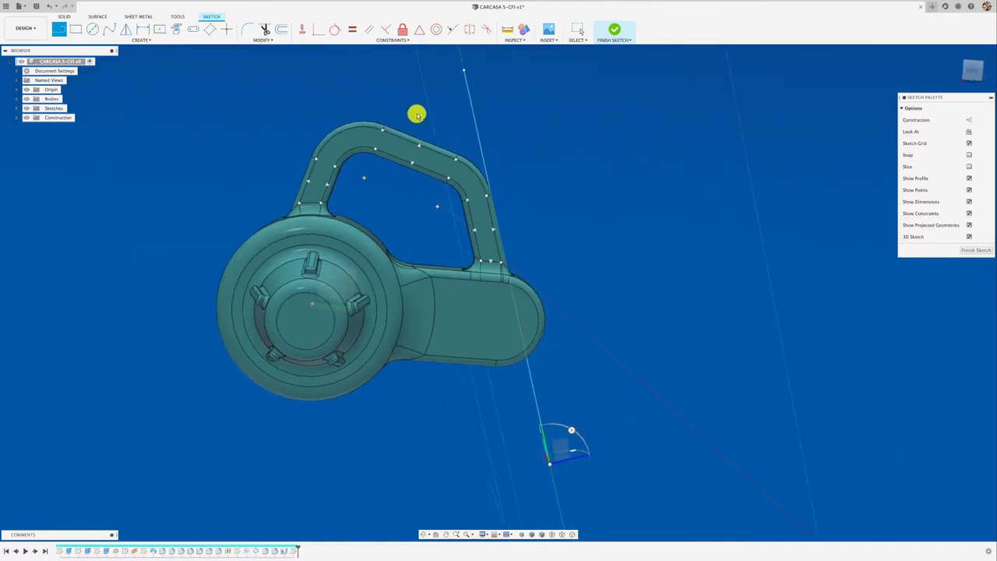
left_click(974, 70)
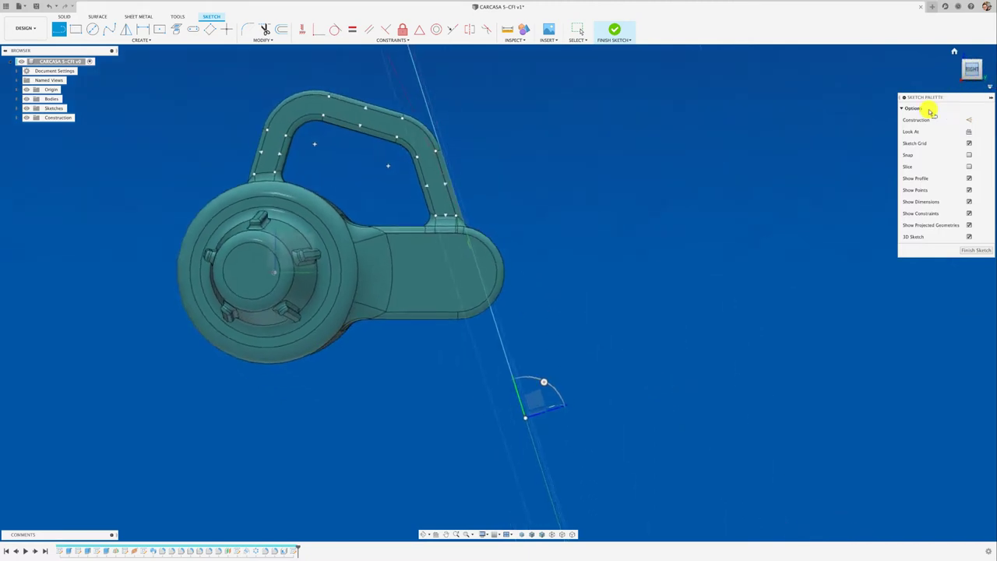
left_click(965, 254)
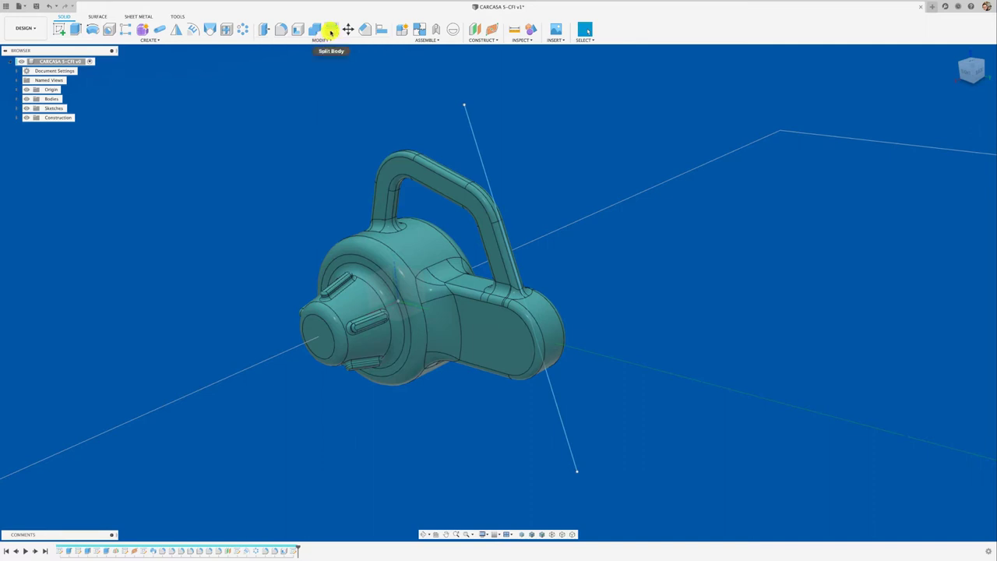
Step: Split the casing body using the sketched line as the splitting tool
left_click(331, 31)
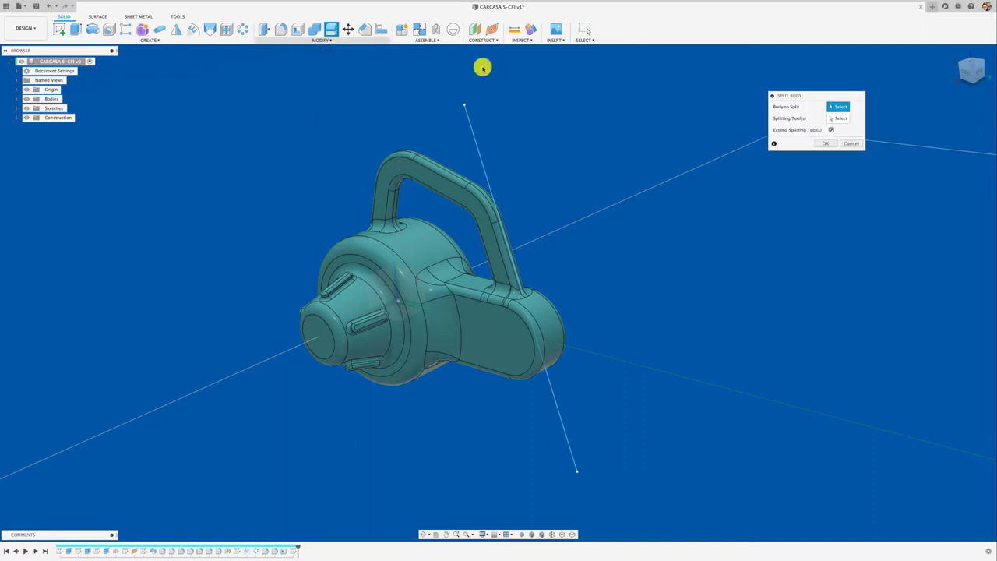
left_click(419, 311)
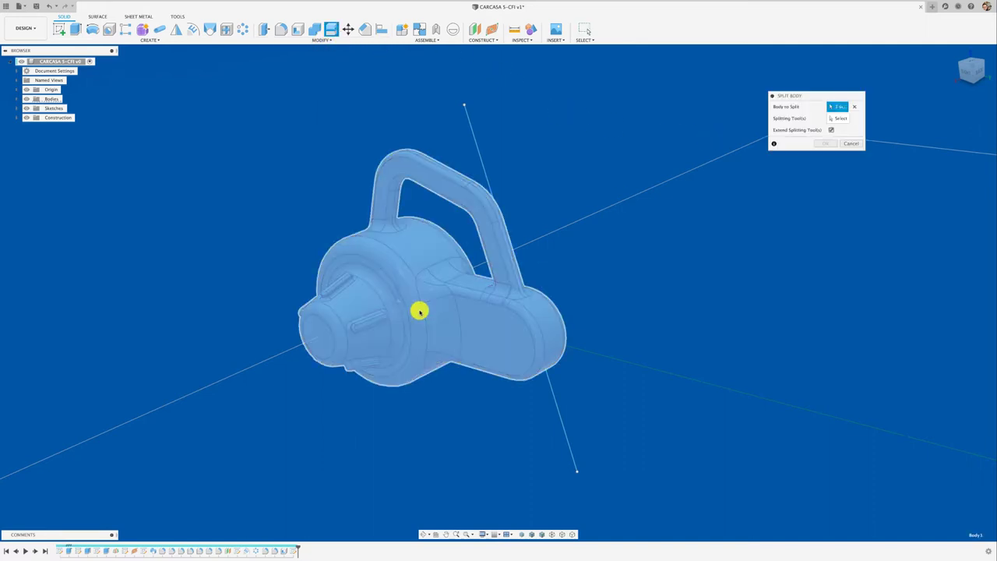
left_click(835, 119)
left_click(477, 144)
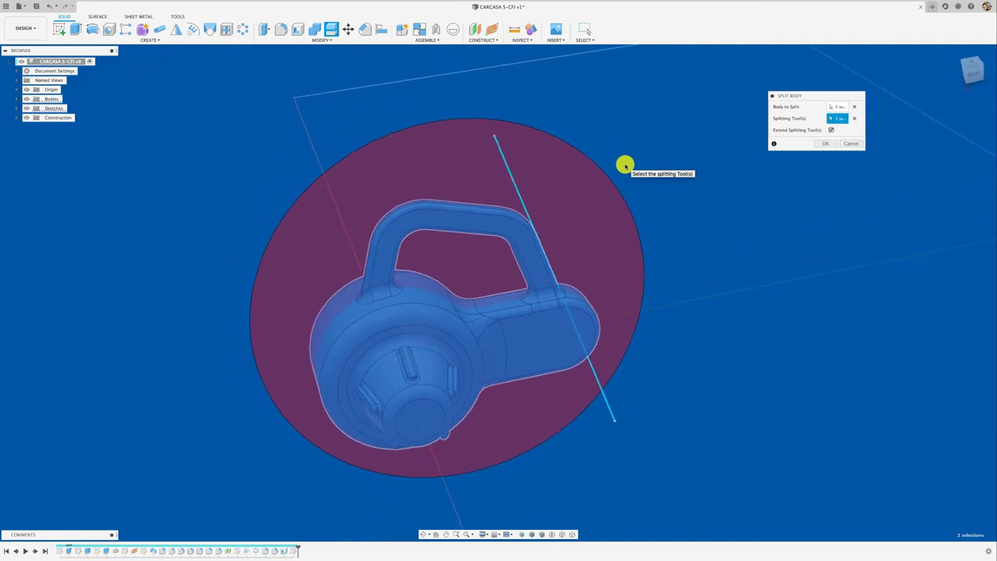
left_click(823, 145)
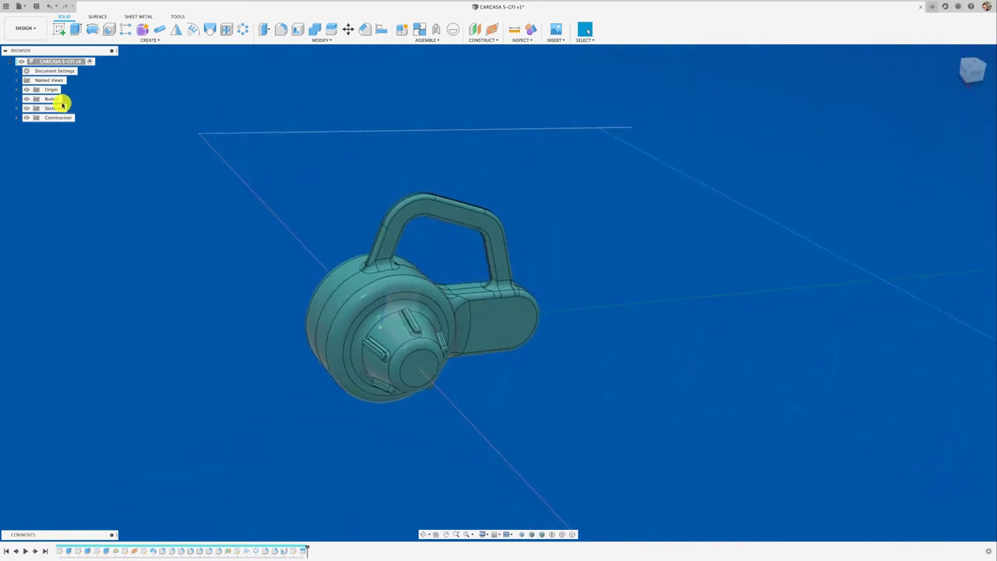
Step: Create Component1 and Component2 from the two casing bodies
left_click(18, 98)
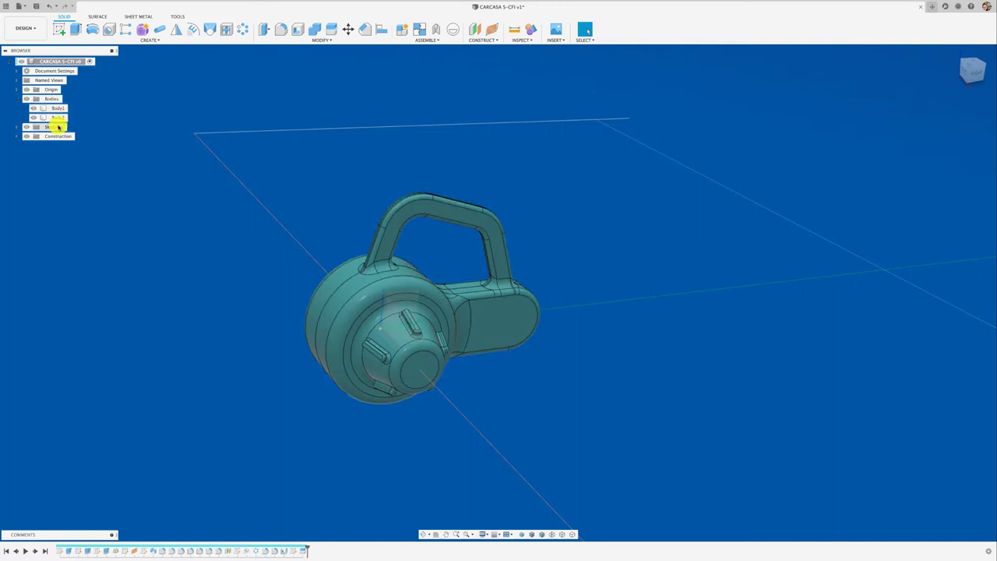
left_click(16, 99)
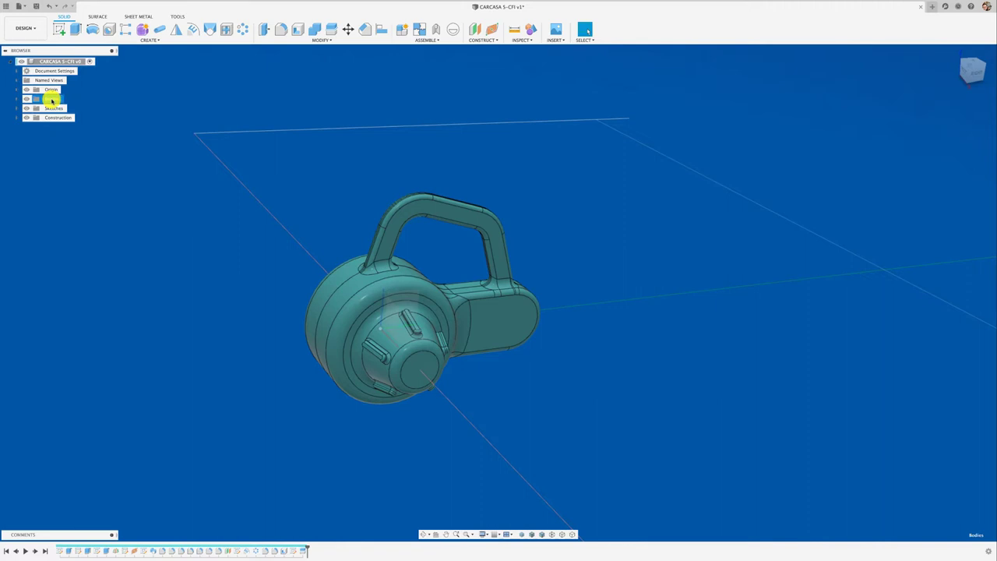
right_click(52, 100)
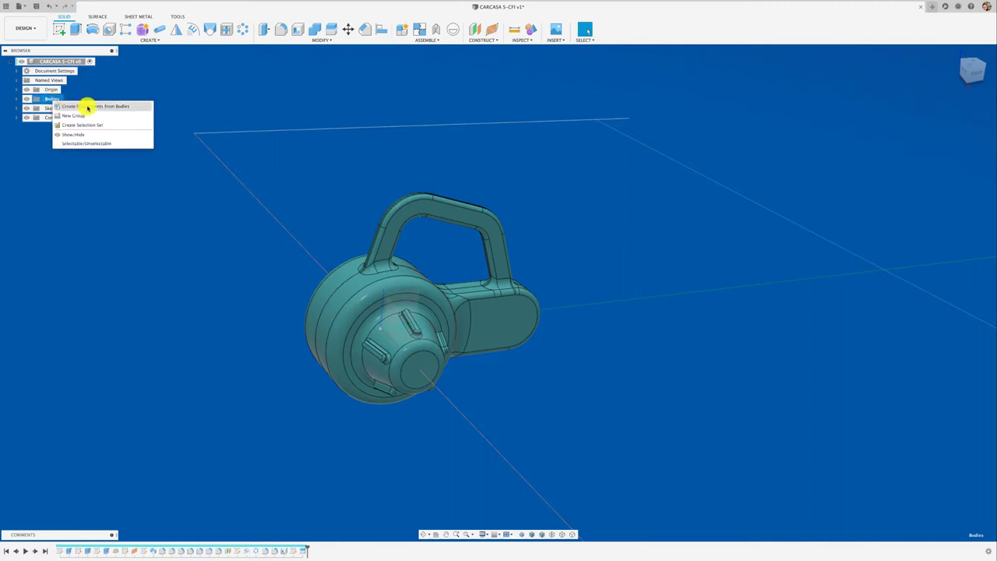
left_click(87, 107)
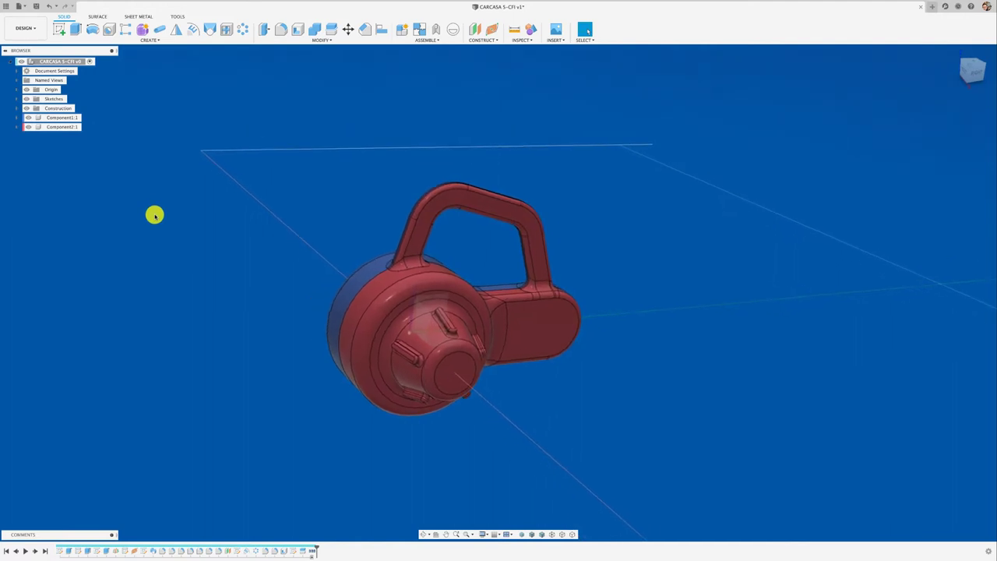
Step: Drag the blue half away to test the new components, then revert it to its original place
middle_click_drag(154, 215, 394, 298, "shift")
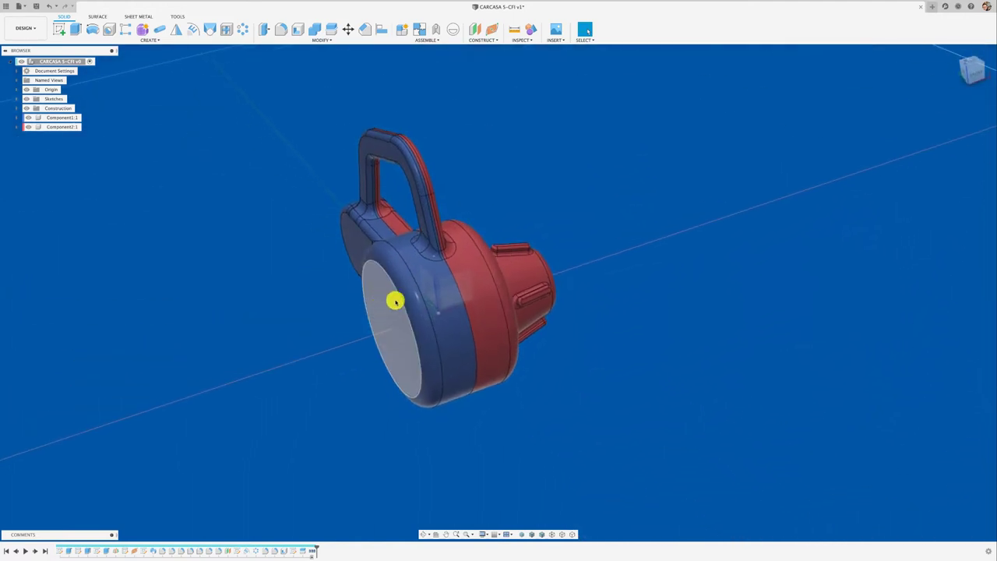
left_click_drag(397, 304, 258, 335)
middle_click_drag(257, 334, 329, 328, "shift")
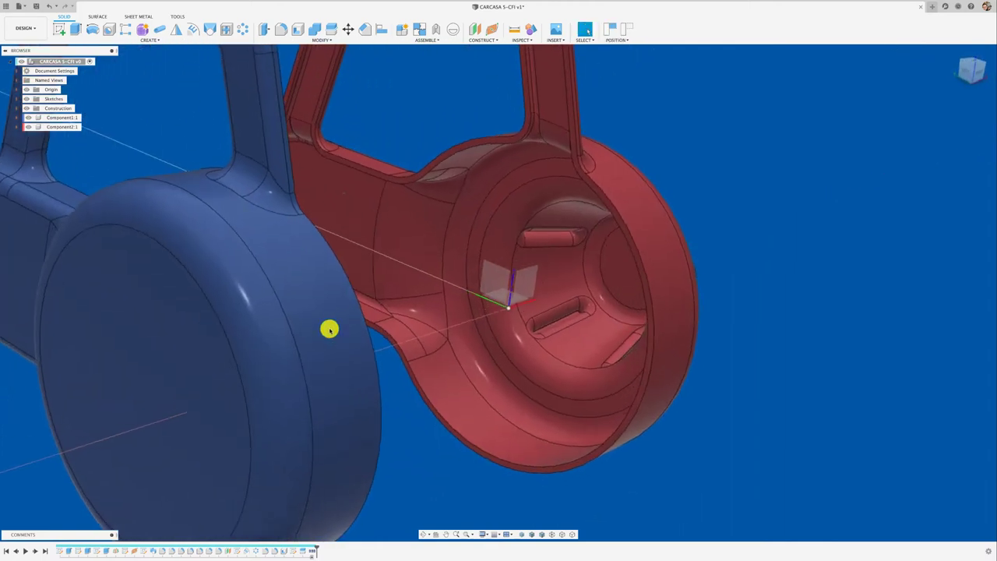
middle_click_drag(329, 329, 485, 176, "shift")
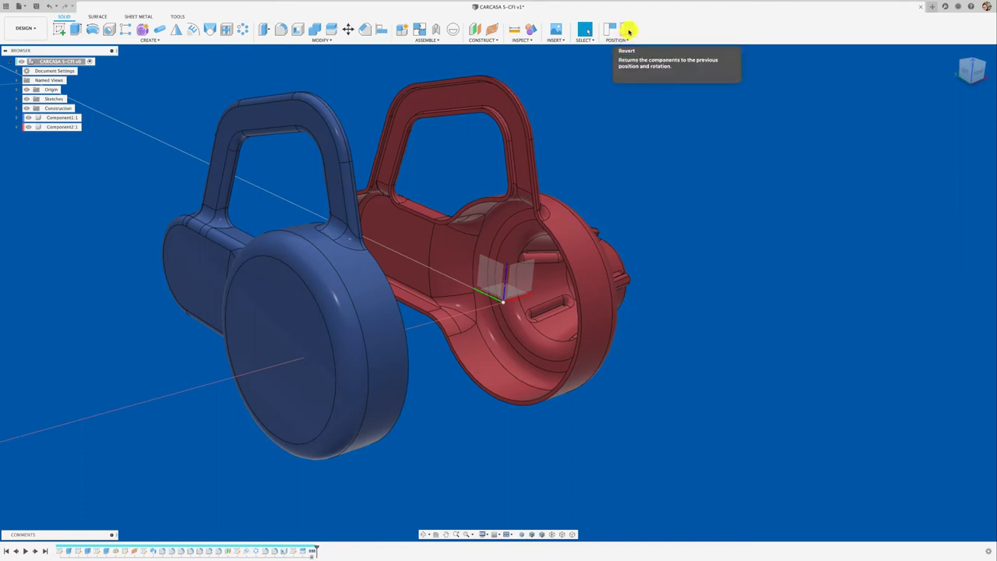
left_click(628, 31)
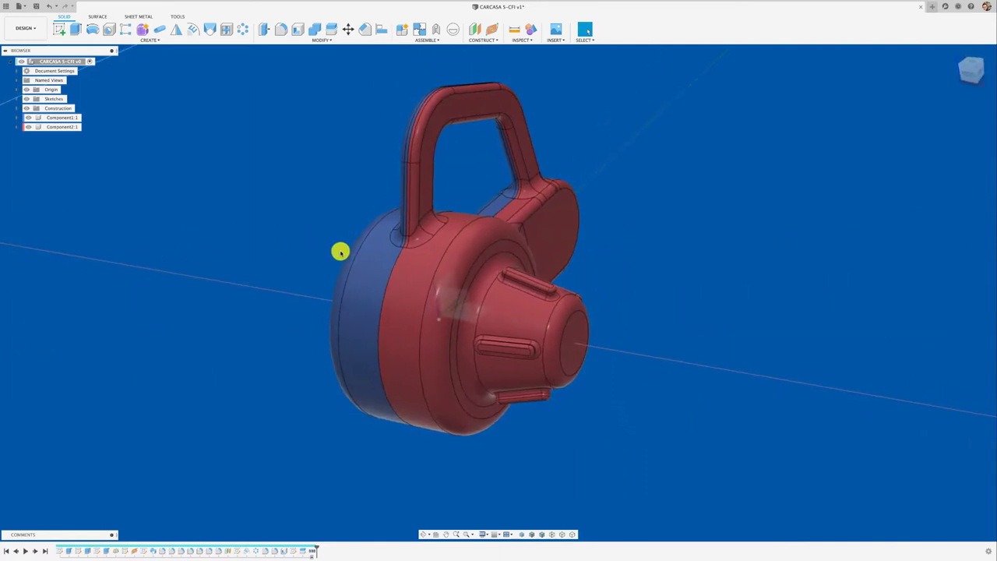
Step: Ground Component1:1, then test by dragging the red half and undoing the move
left_click(353, 270)
left_click(70, 118)
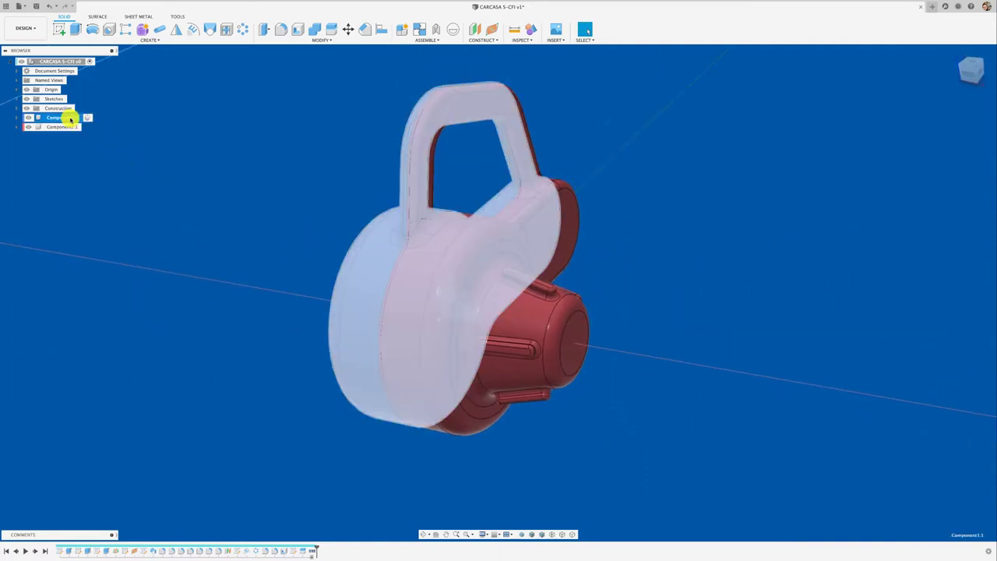
right_click(70, 118)
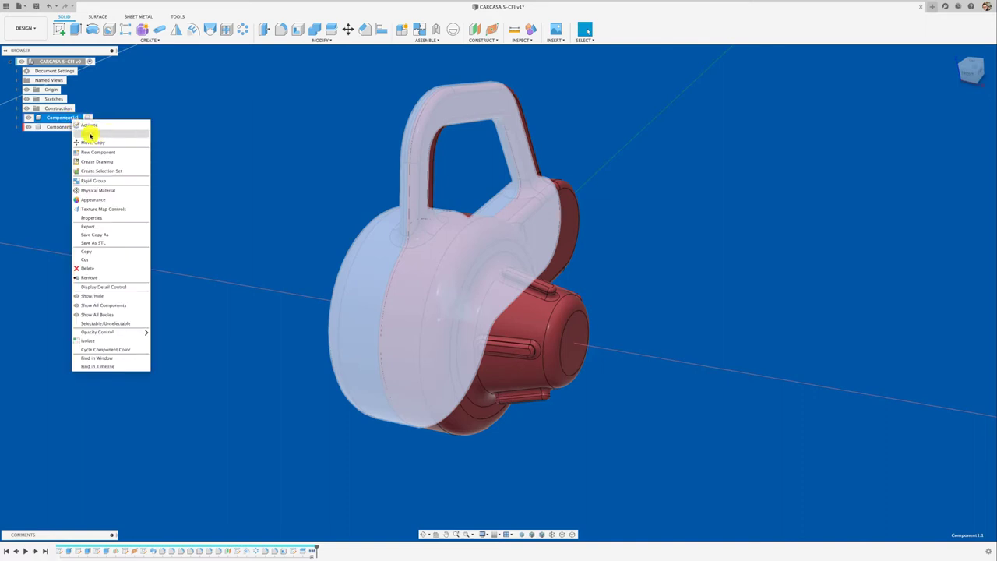
left_click(91, 134)
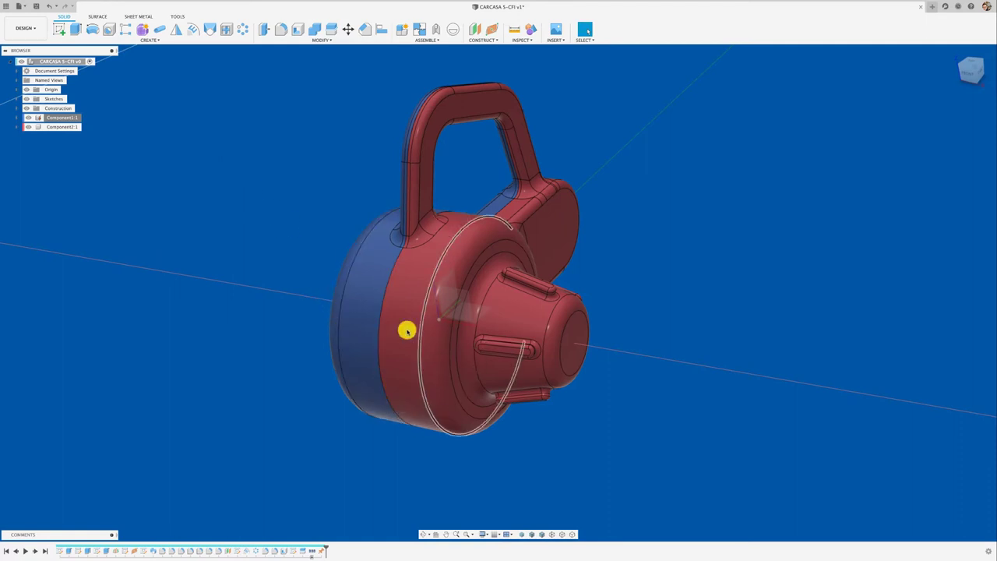
left_click_drag(396, 303, 683, 285)
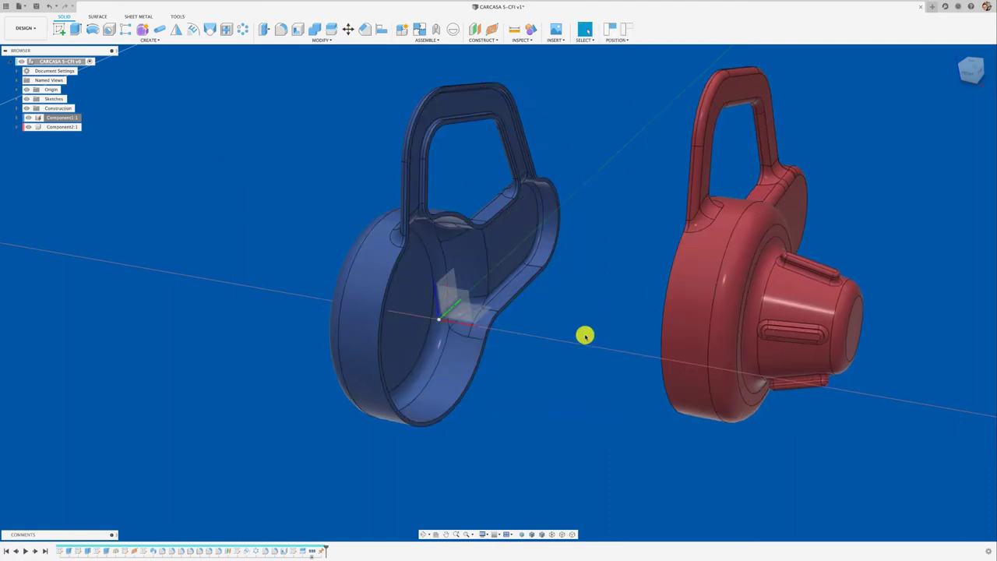
key("ctrl+z")
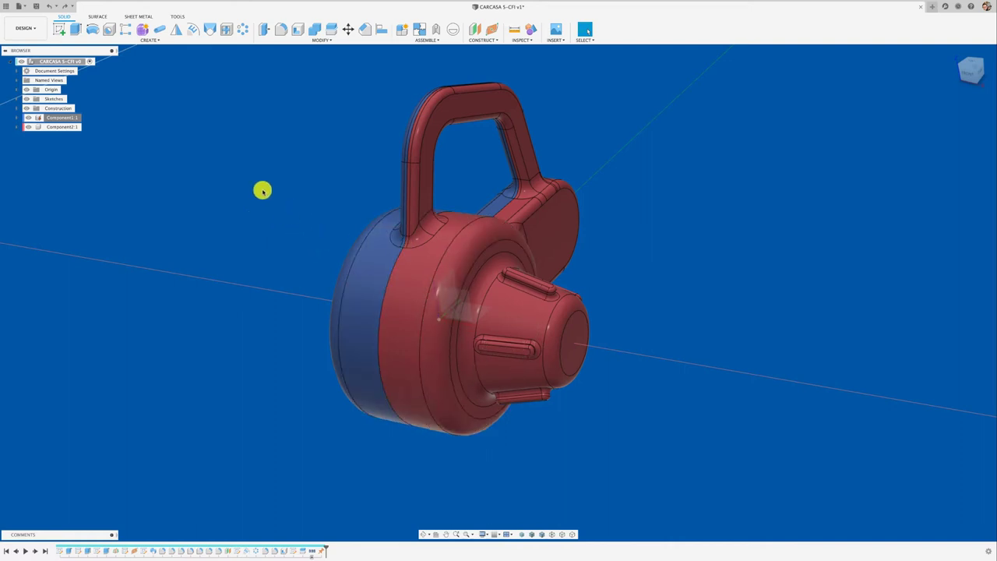
Step: Join Component1:1 and Component2:1 with a rigid as-built joint and check Rigid1 under Joints
left_click(422, 41)
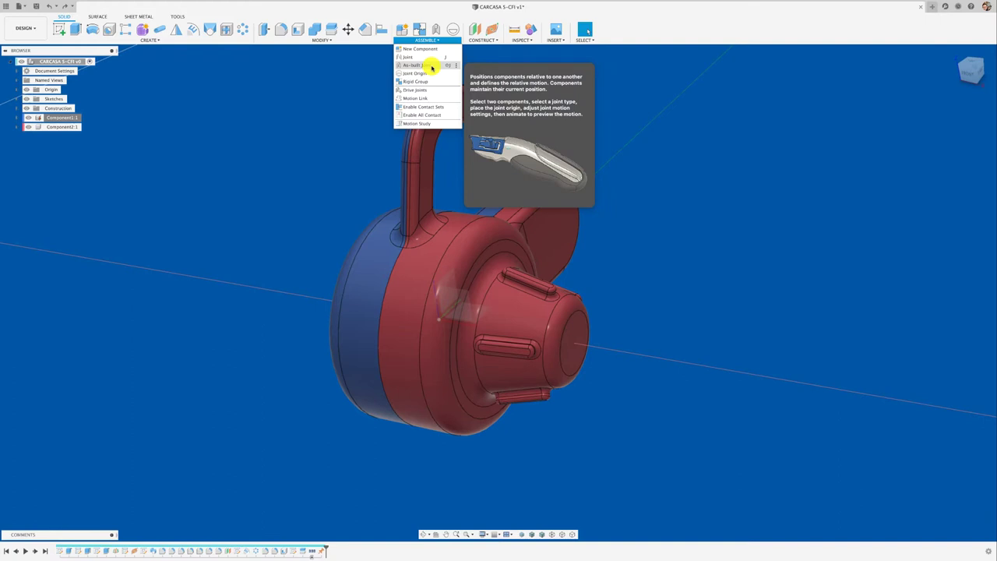
left_click(432, 67)
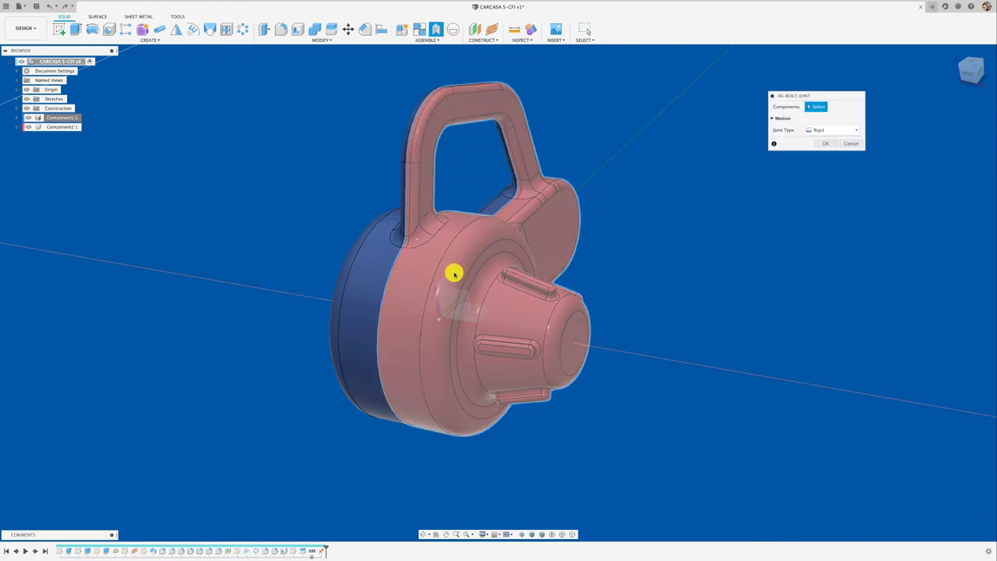
left_click(371, 277)
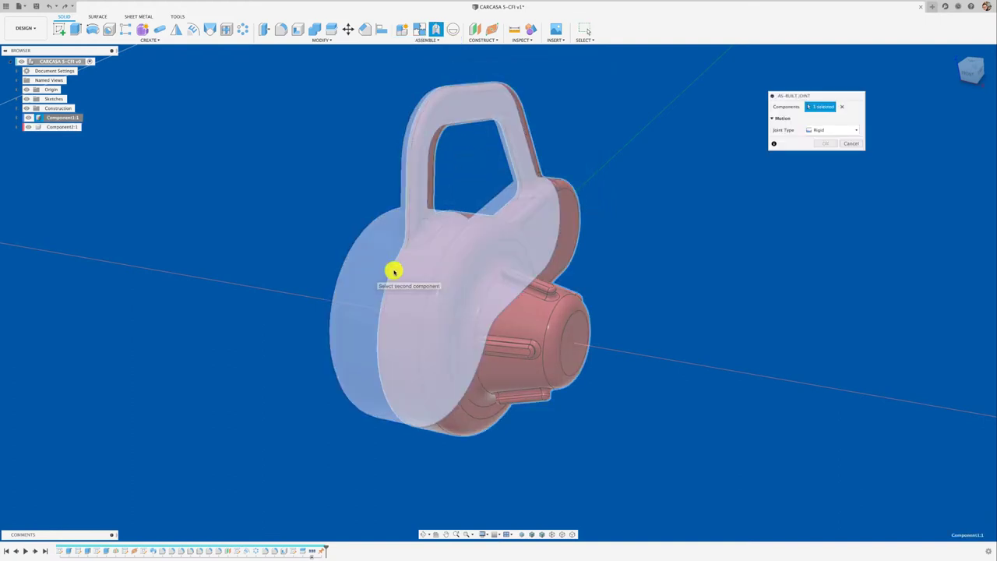
left_click(447, 276)
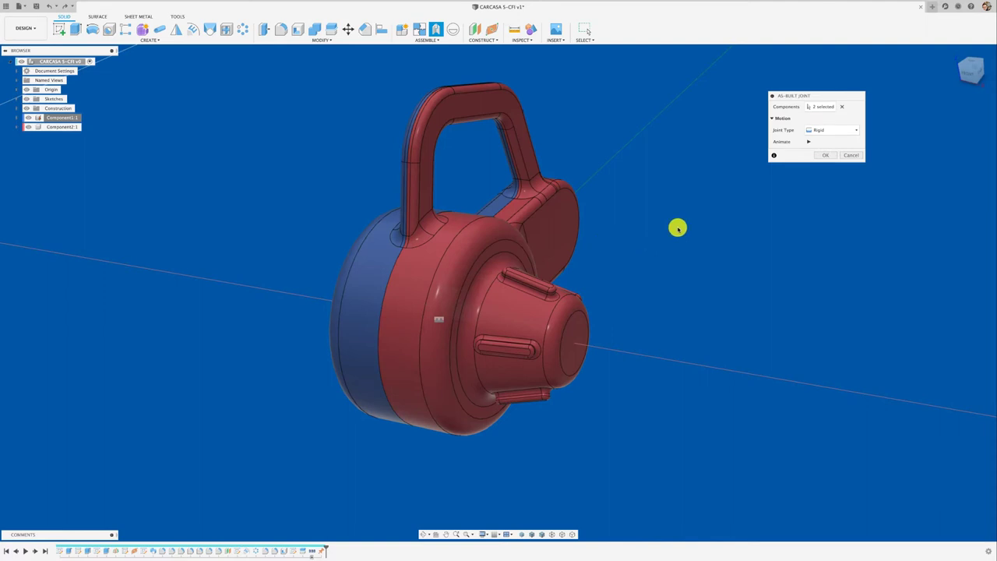
left_click(808, 141)
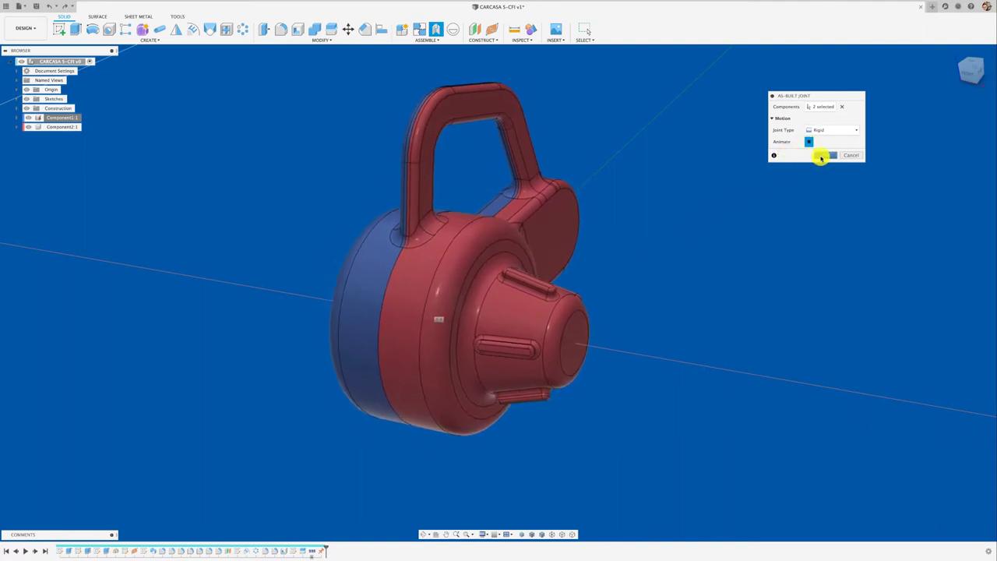
left_click(823, 156)
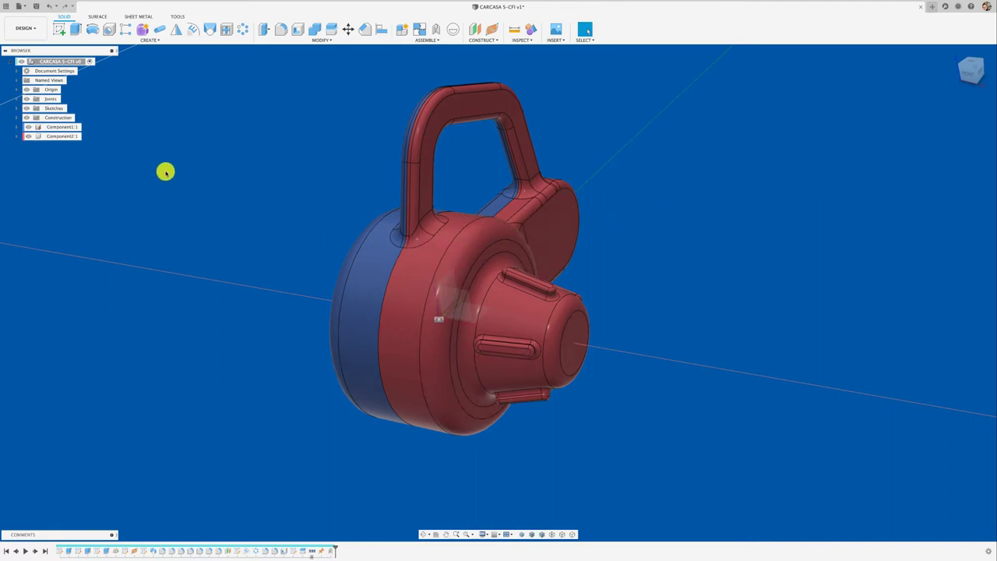
left_click(17, 100)
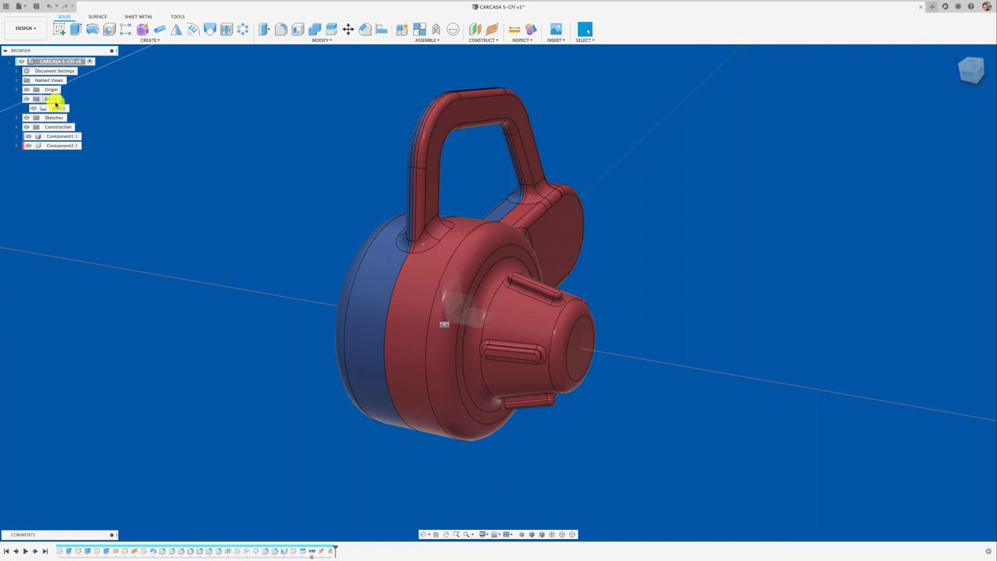
left_click(17, 99)
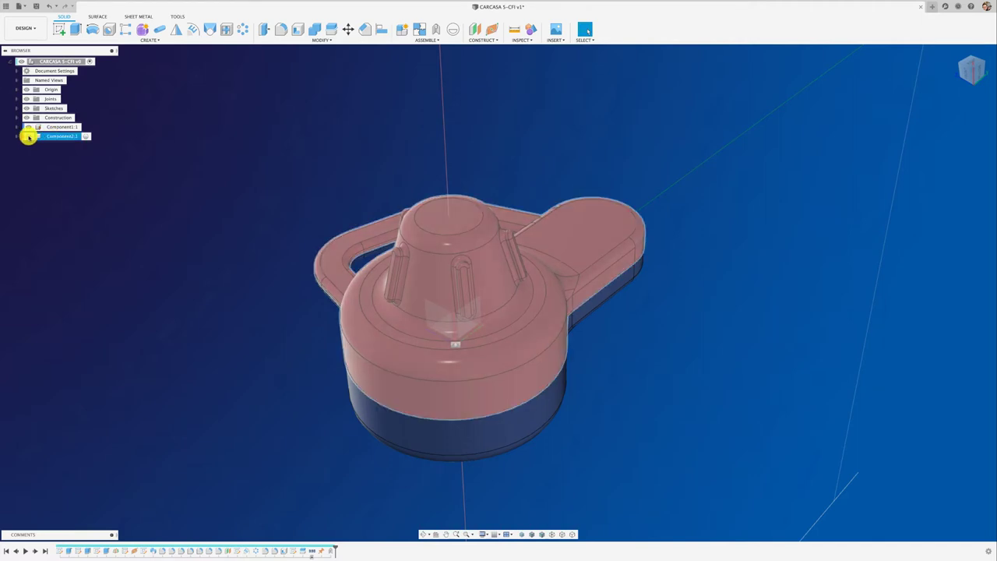
Step: Hide Component2:1, the red upper half, in the Browser
left_click(28, 136)
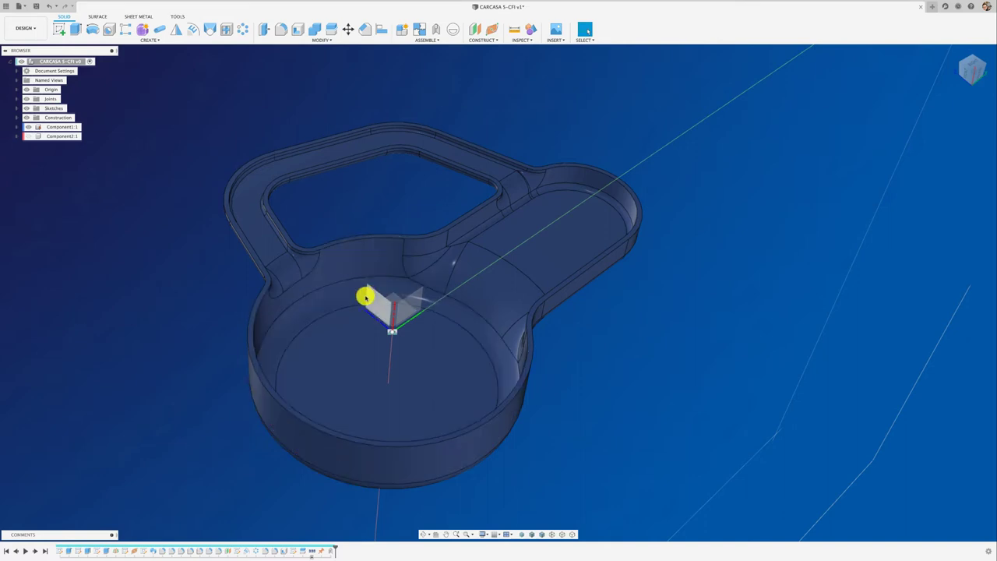
Step: Create a construction plane offset 136.4 mm from the XZ origin plane toward the handle end
left_click(473, 30)
left_click(374, 294)
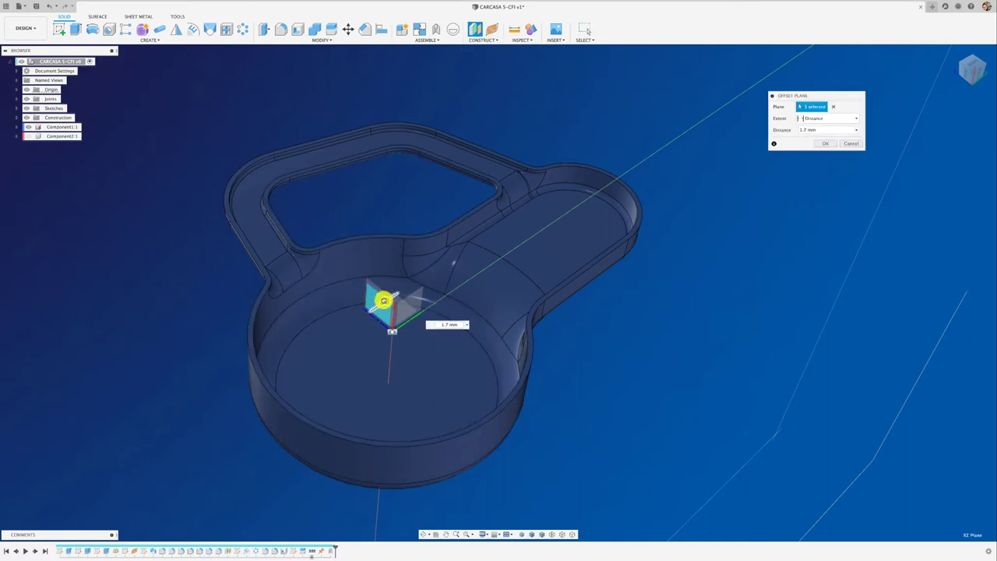
left_click_drag(384, 299, 499, 225)
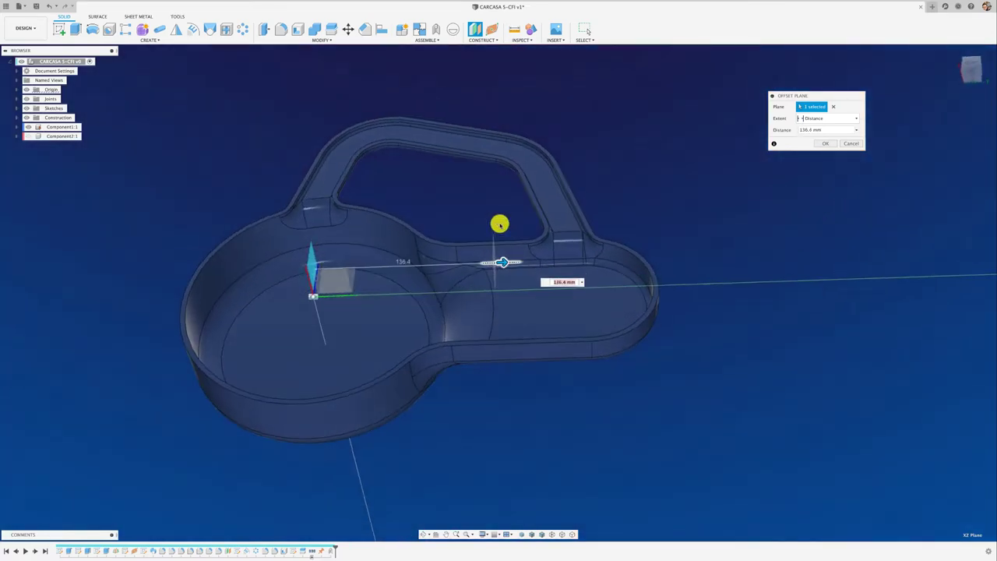
mouse_move(499, 224)
middle_mouse_down("shift")
mouse_move(488, 338)
mouse_move(498, 338)
middle_mouse_up("shift")
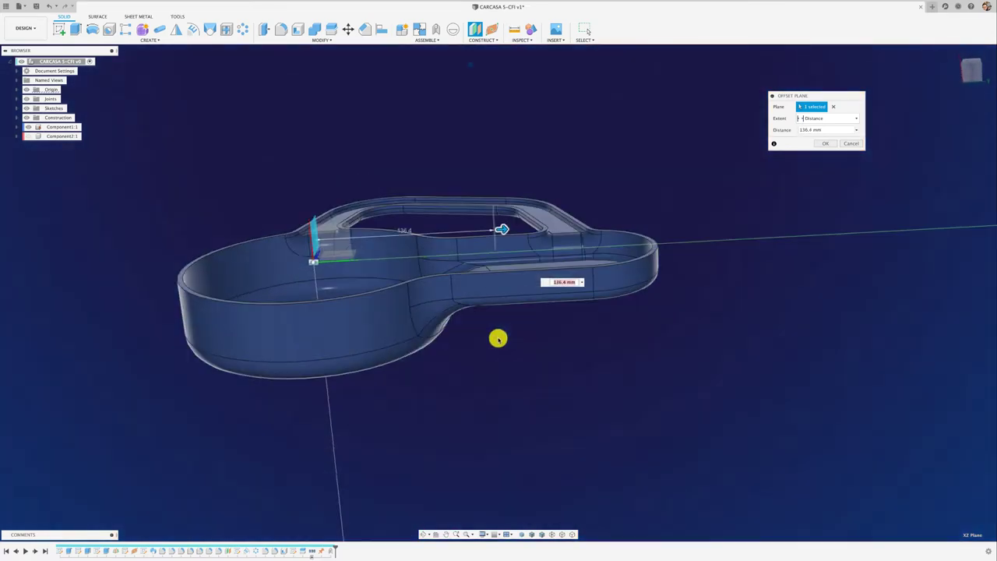
left_click(821, 144)
left_click(971, 73)
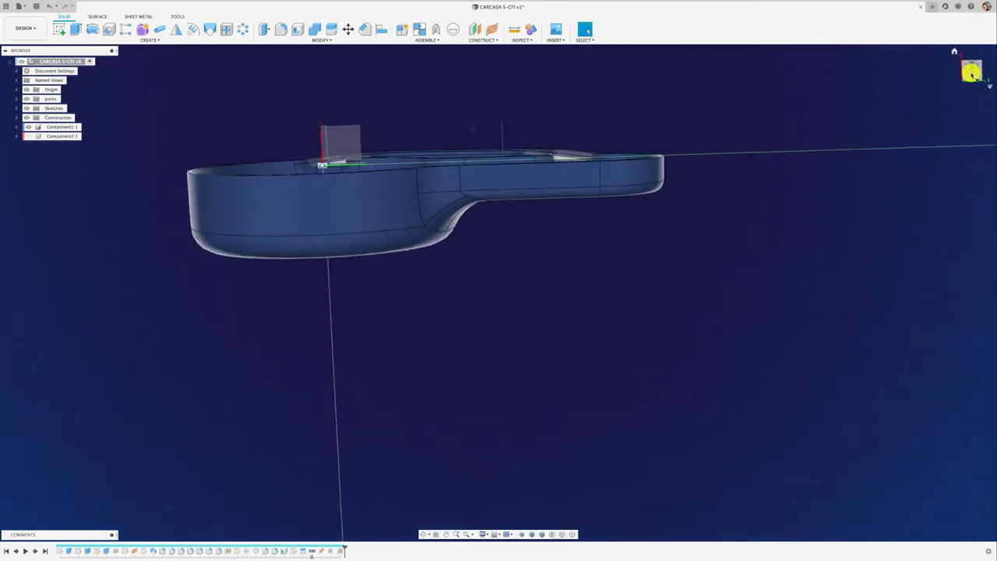
middle_click_drag(550, 194, 833, 90, "shift")
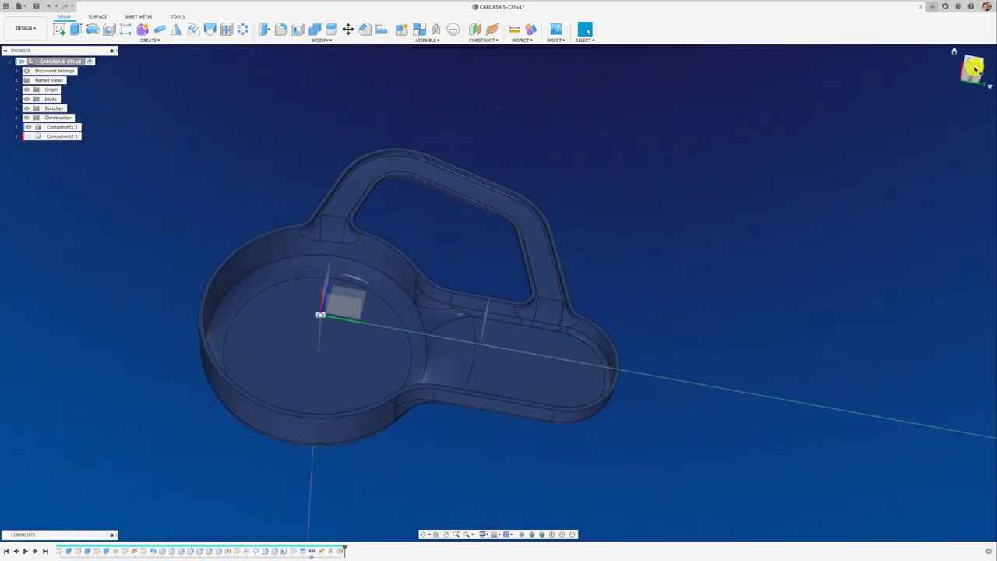
left_click(973, 66)
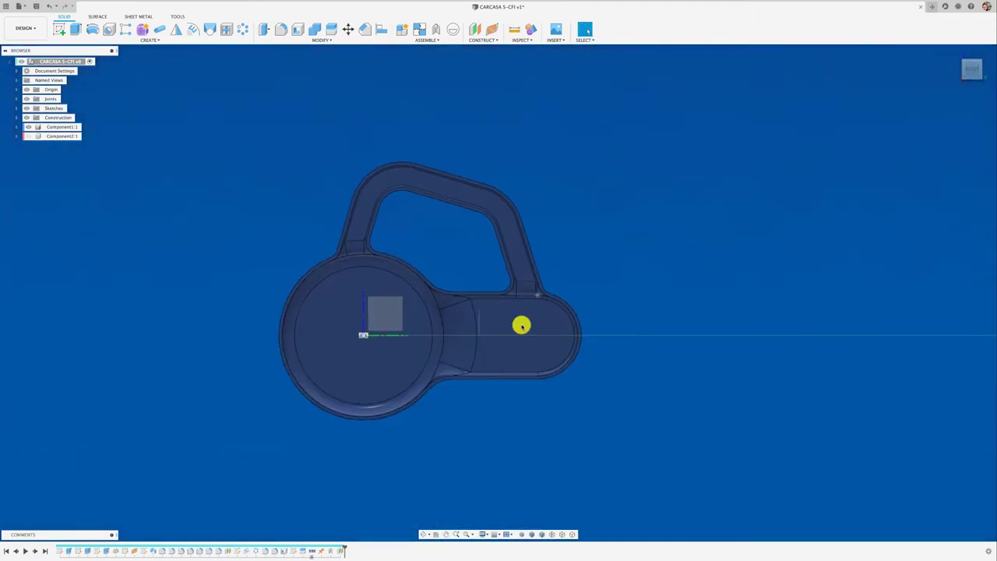
scroll(486, 348, "up", 5)
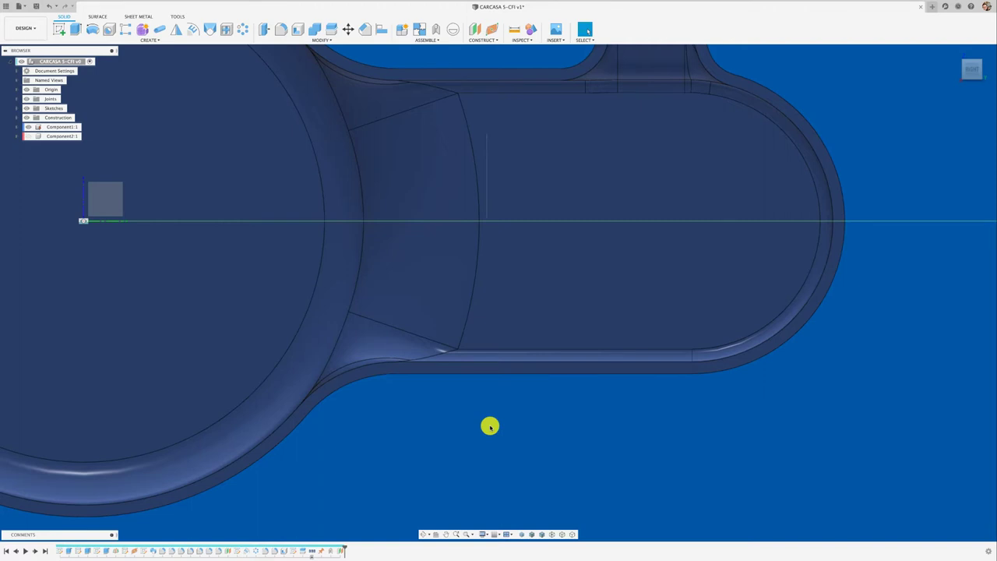
mouse_move(489, 426)
middle_mouse_down("shift")
mouse_move(519, 401)
mouse_move(527, 356)
mouse_move(519, 213)
middle_mouse_up("shift")
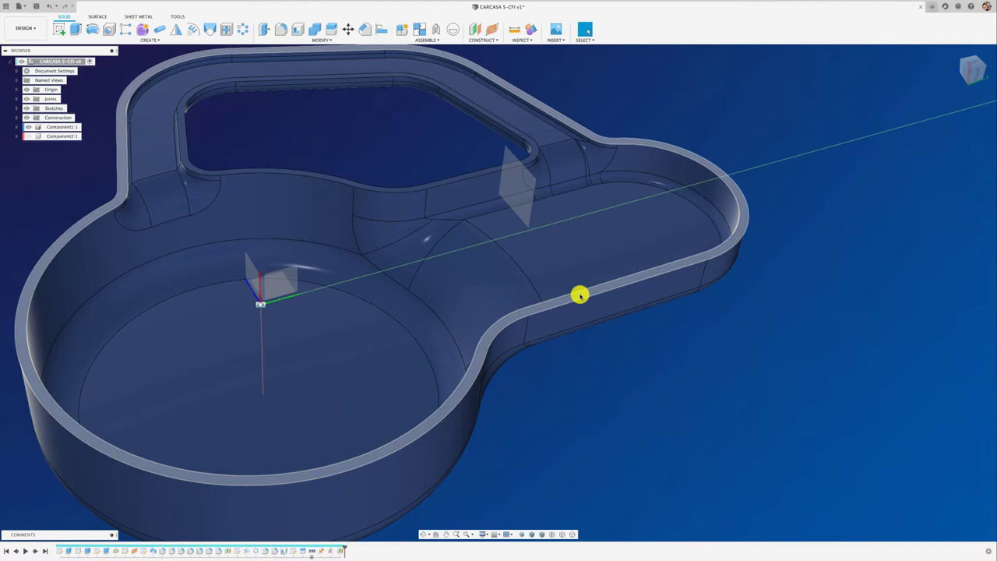
Step: Start a sketch on the plane through the round bay, viewed straight on and sliced open
left_click(62, 30)
left_click(516, 178)
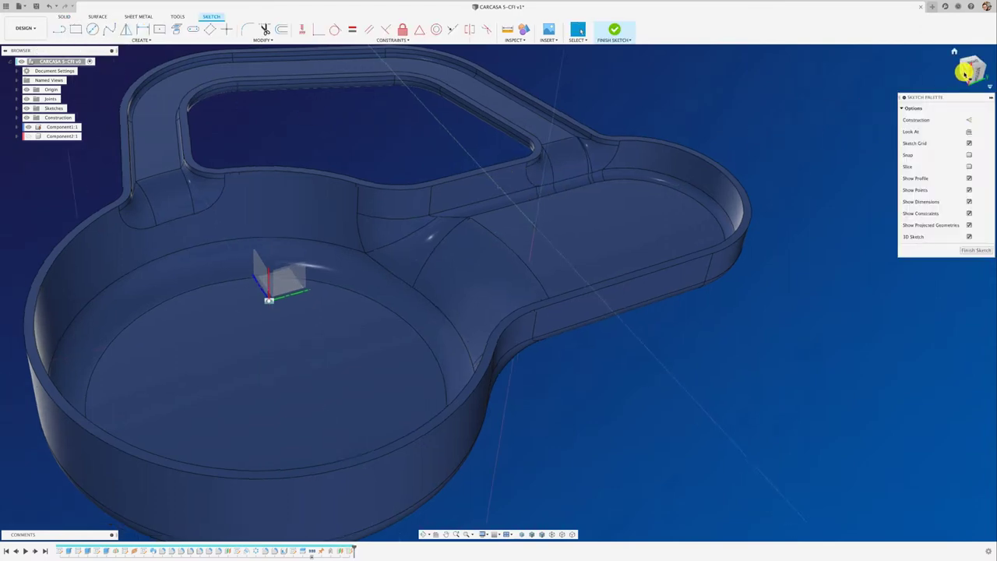
left_click(964, 73)
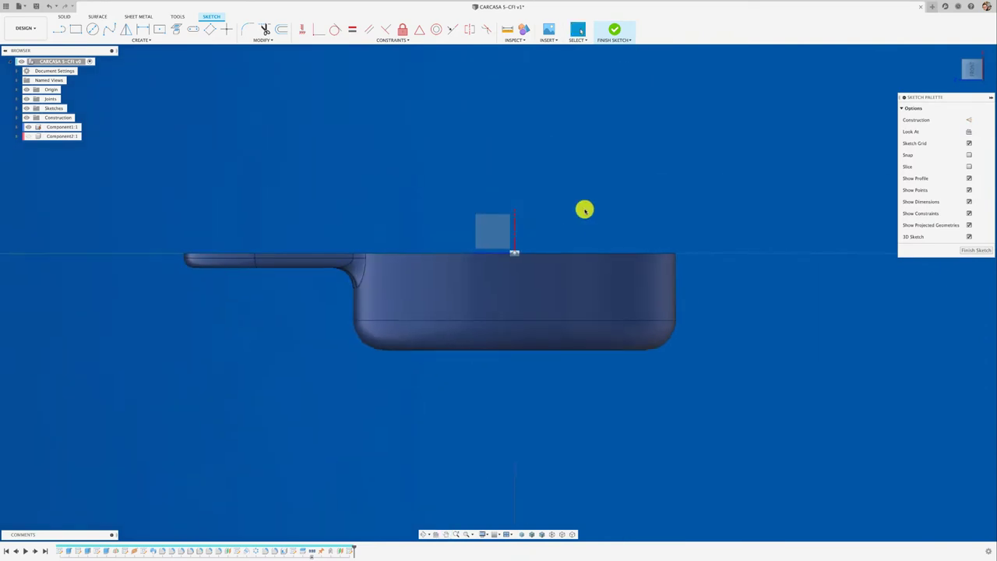
left_click(969, 166)
scroll(574, 226, "up", 1)
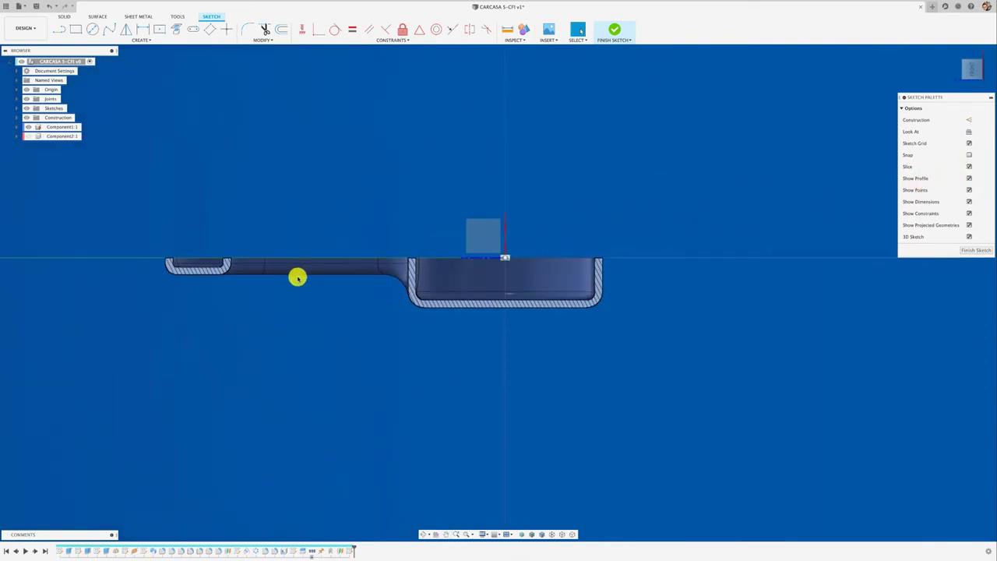
scroll(408, 275, "up", 2)
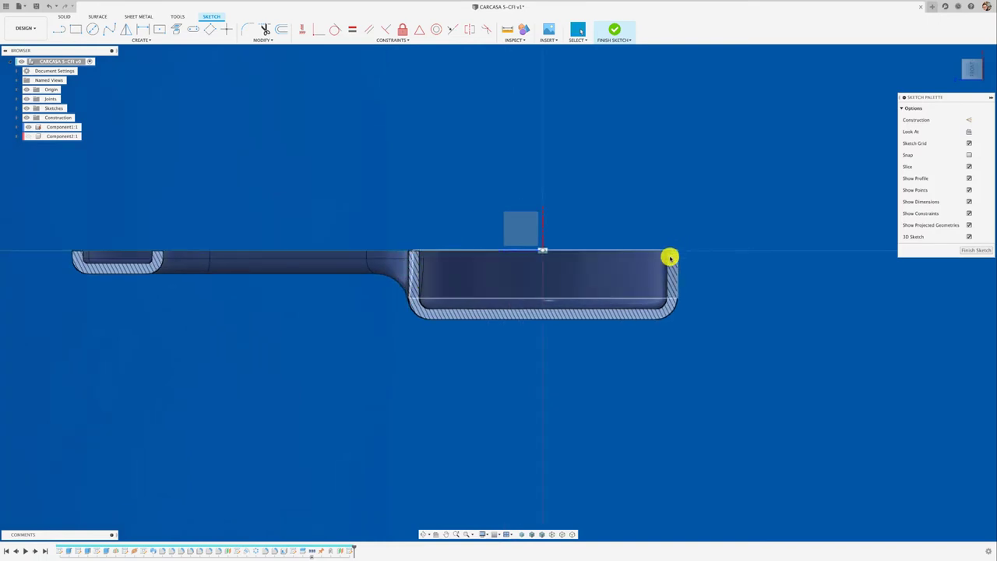
scroll(723, 257, "up", 2)
scroll(719, 258, "up", 3)
scroll(716, 258, "up", 2)
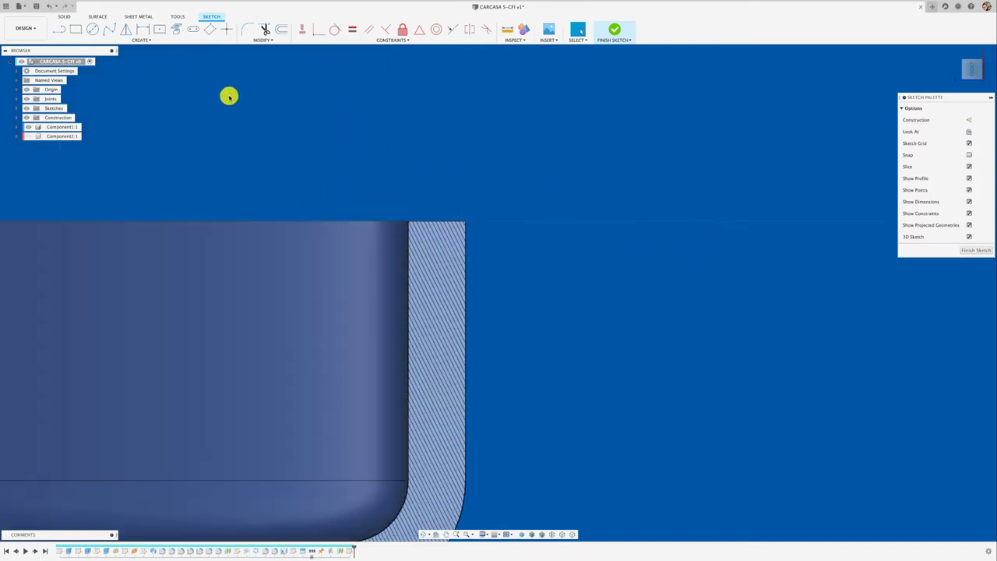
Step: Draw a small rectangle on top of the casing wall's rim
left_click(75, 29)
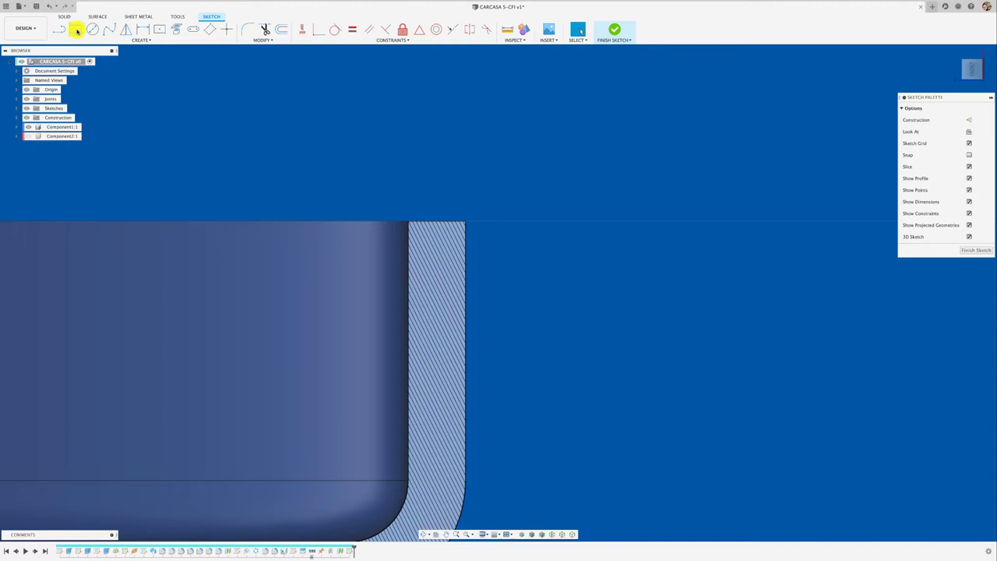
left_click(428, 184)
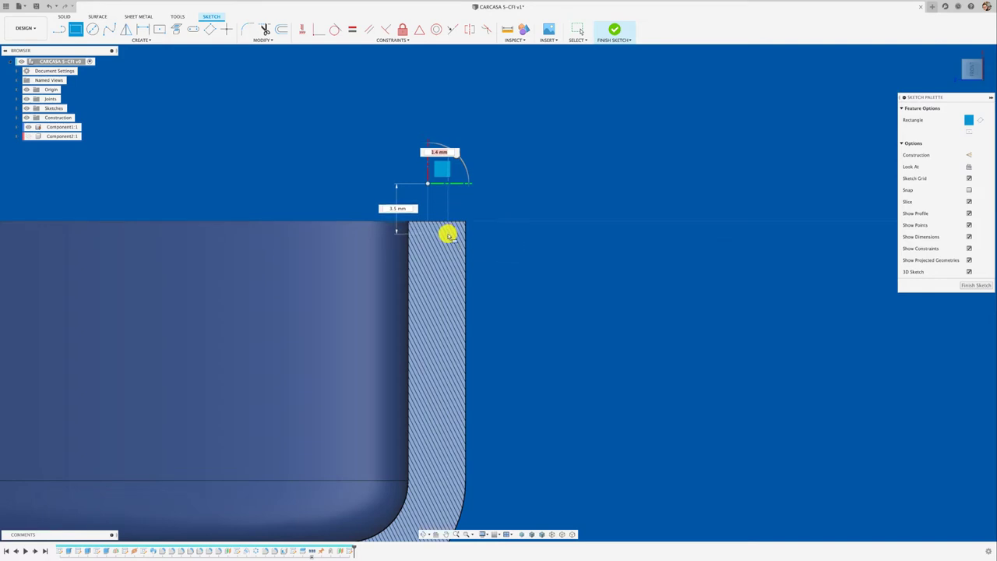
left_click(448, 235)
scroll(496, 230, "up", 4)
key("Escape")
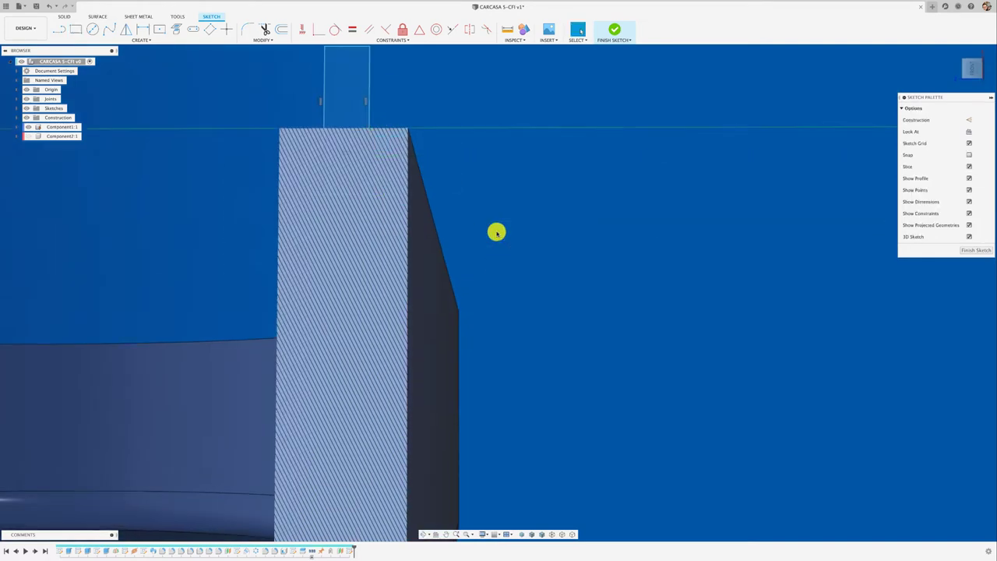
middle_click_drag(501, 215, 471, 324, "shift")
left_click(443, 353)
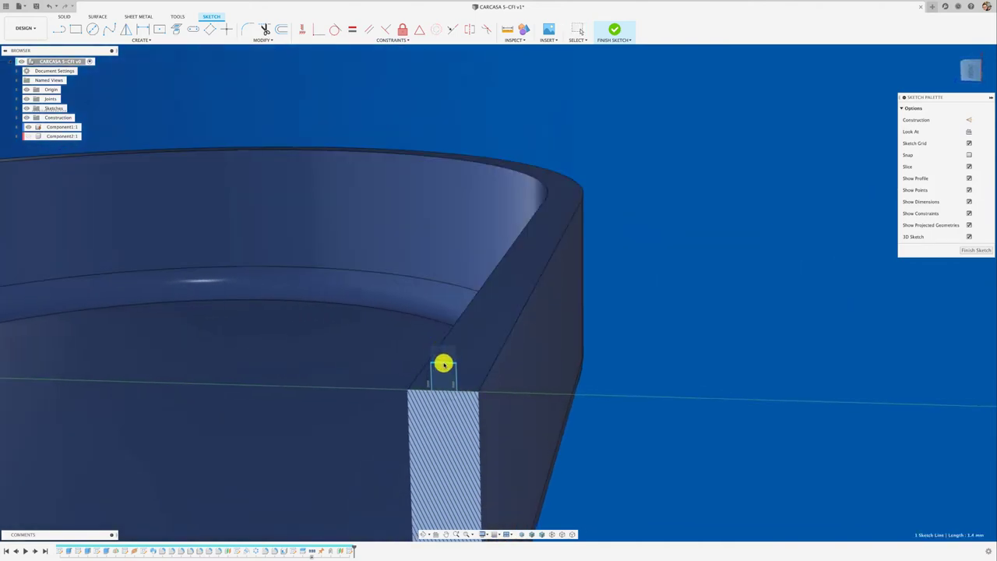
Step: Turn off the Slice option and finish the rectangle sketch
middle_click_drag(597, 331, 627, 326, "shift")
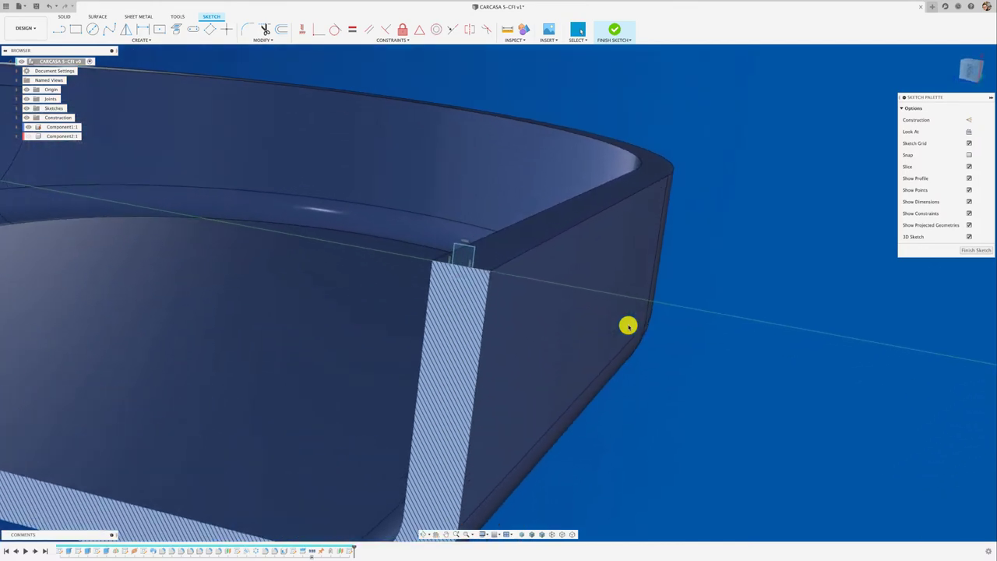
scroll(627, 325, "down", 3)
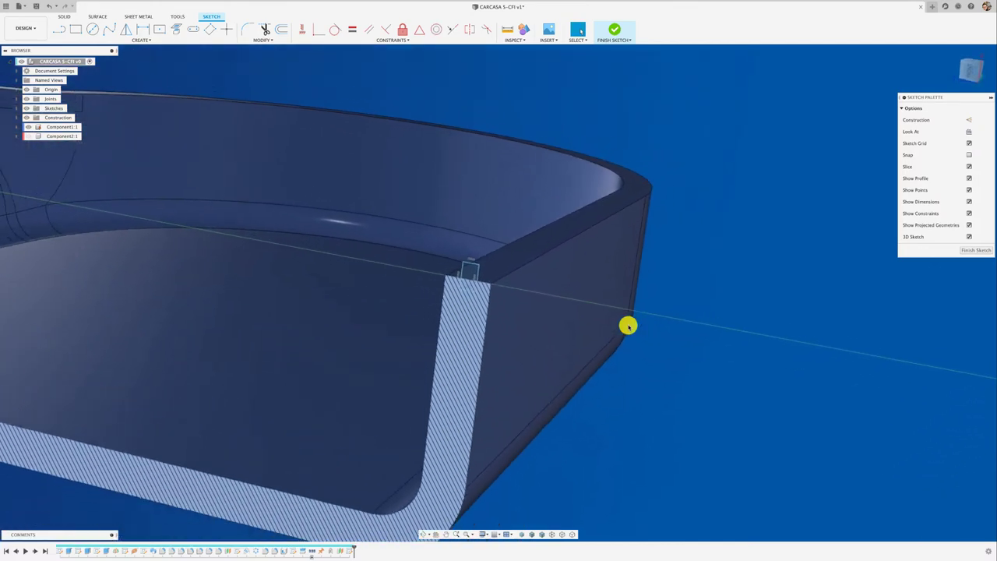
left_click(969, 167)
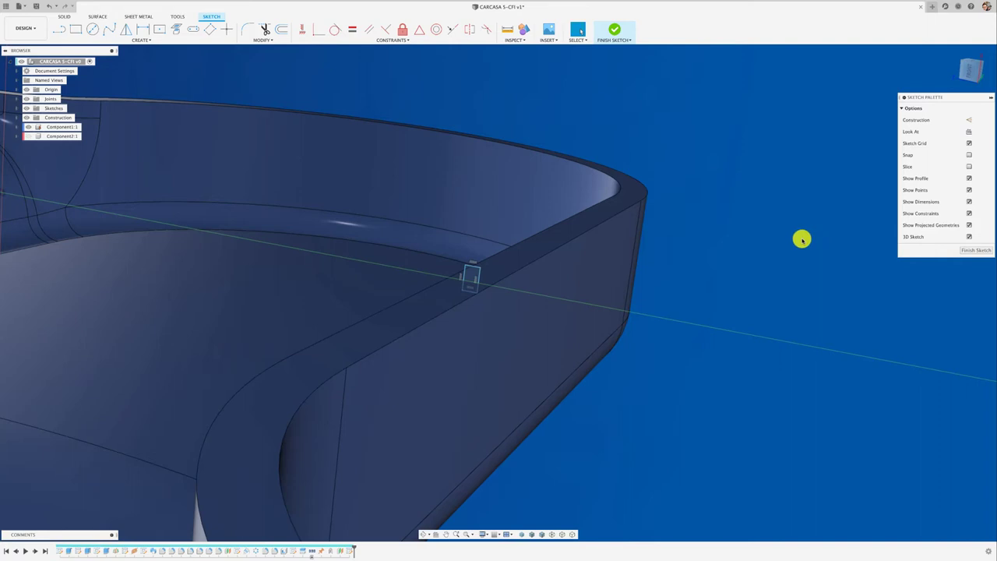
left_click(614, 29)
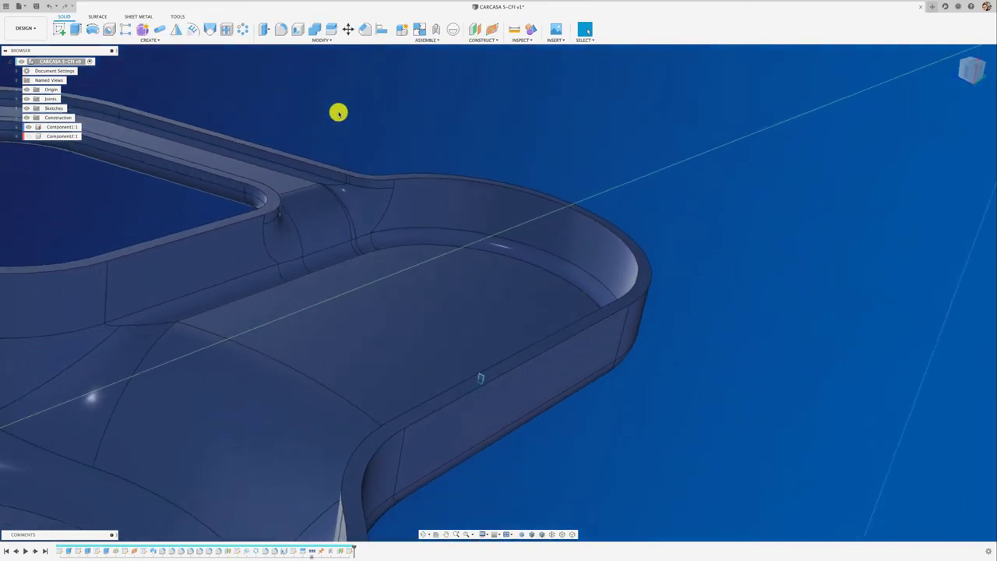
Step: Start a sweep of the small rectangle along the chained rim edge as the path
left_click(149, 39)
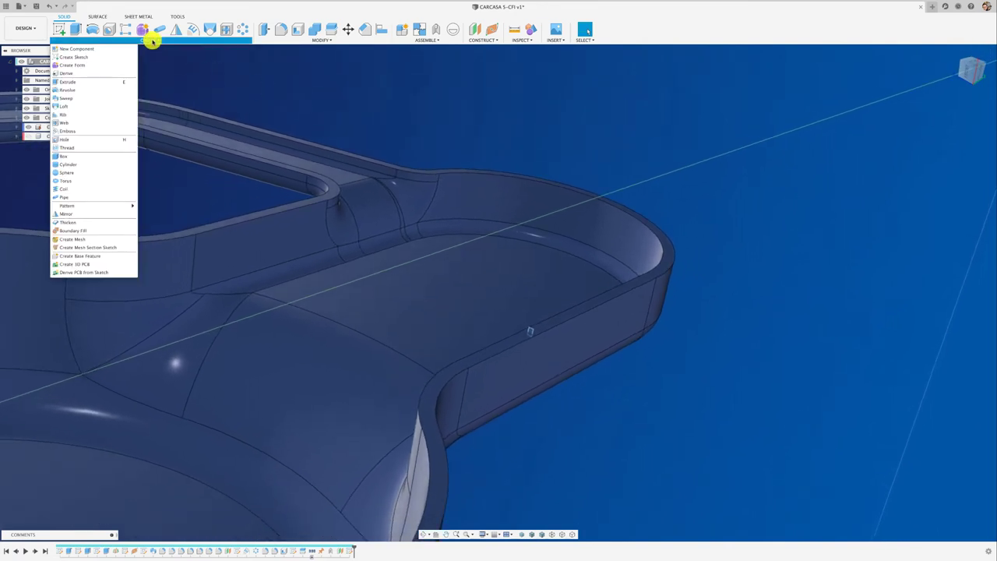
left_click(90, 98)
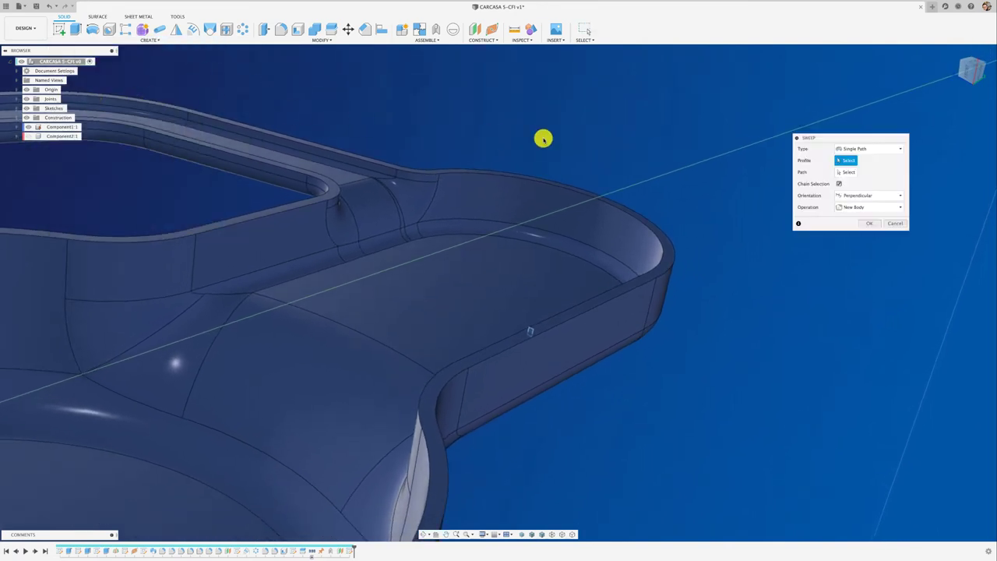
scroll(572, 385, "up", 1)
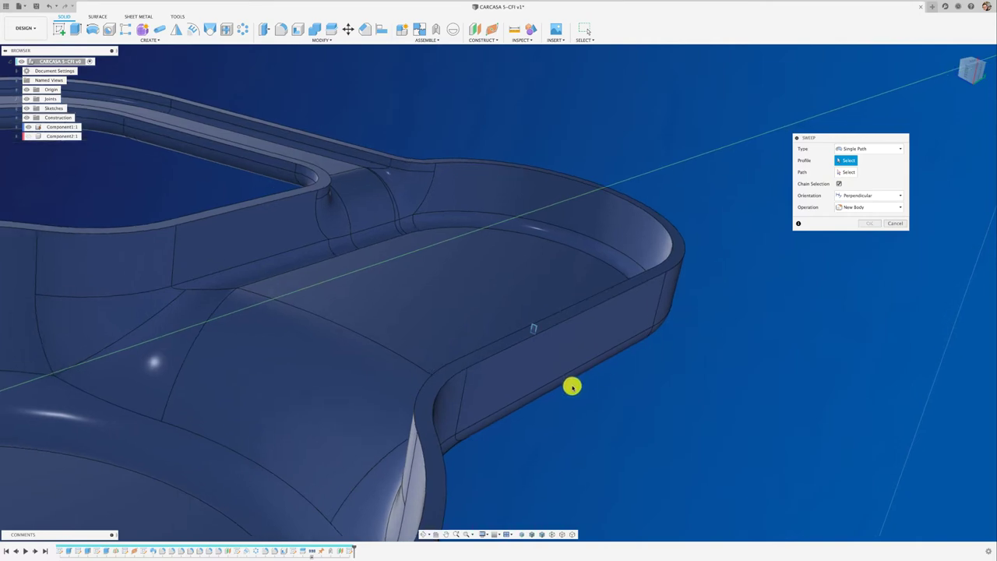
scroll(559, 381, "up", 1)
scroll(566, 344, "up", 2)
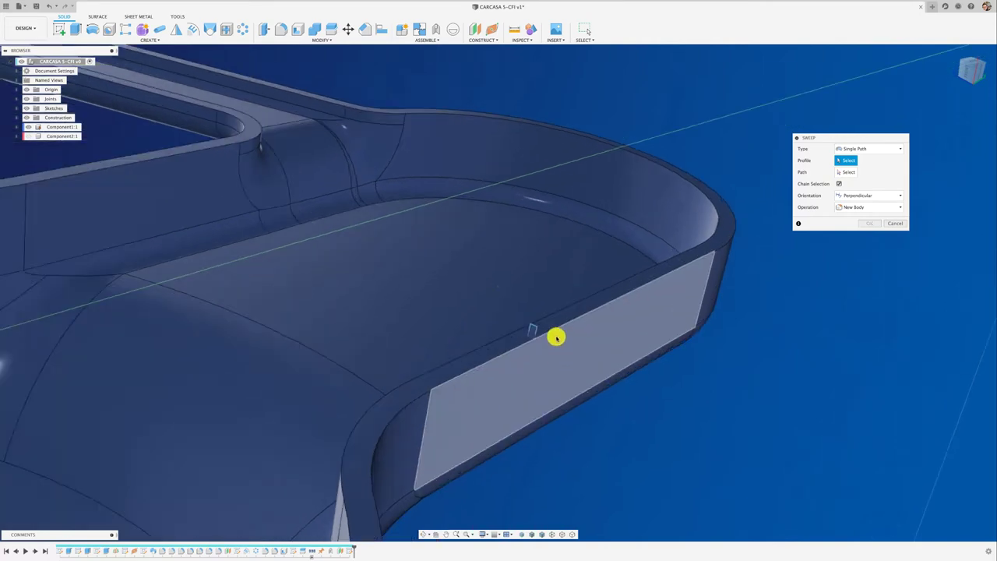
scroll(556, 335, "up", 5)
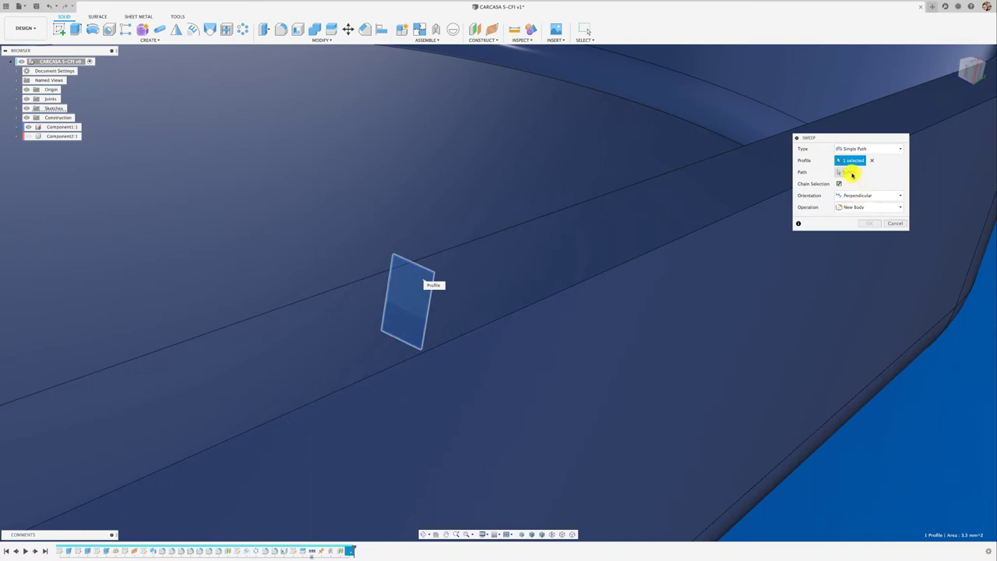
scroll(887, 409, "down", 5)
scroll(887, 410, "down", 2)
mouse_move(887, 410)
middle_mouse_down("shift")
mouse_move(914, 438)
mouse_move(802, 373)
middle_mouse_up("shift")
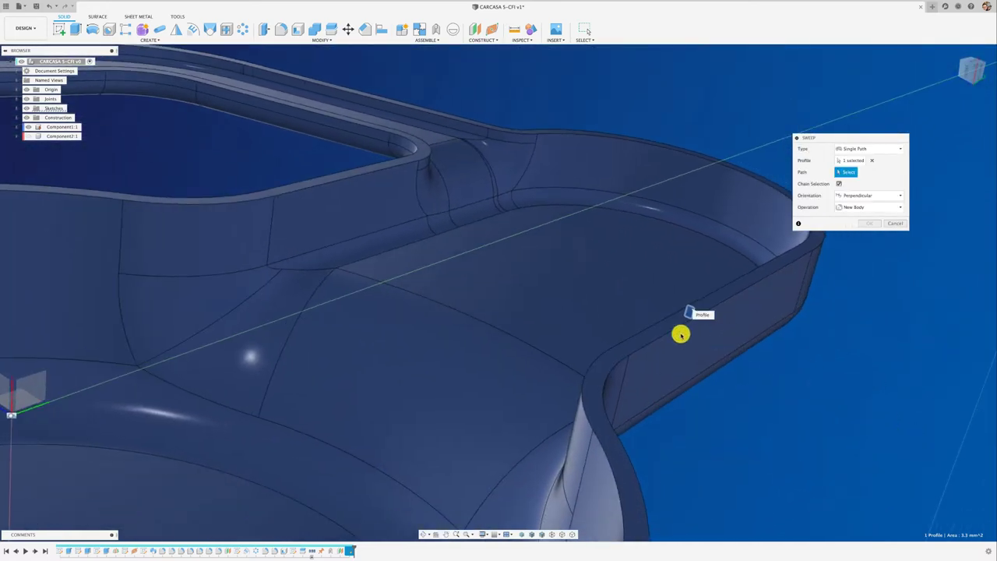
left_click(695, 343)
Step: Set the sweep operation to Join and confirm the raised rim lip
scroll(723, 366, "down", 3)
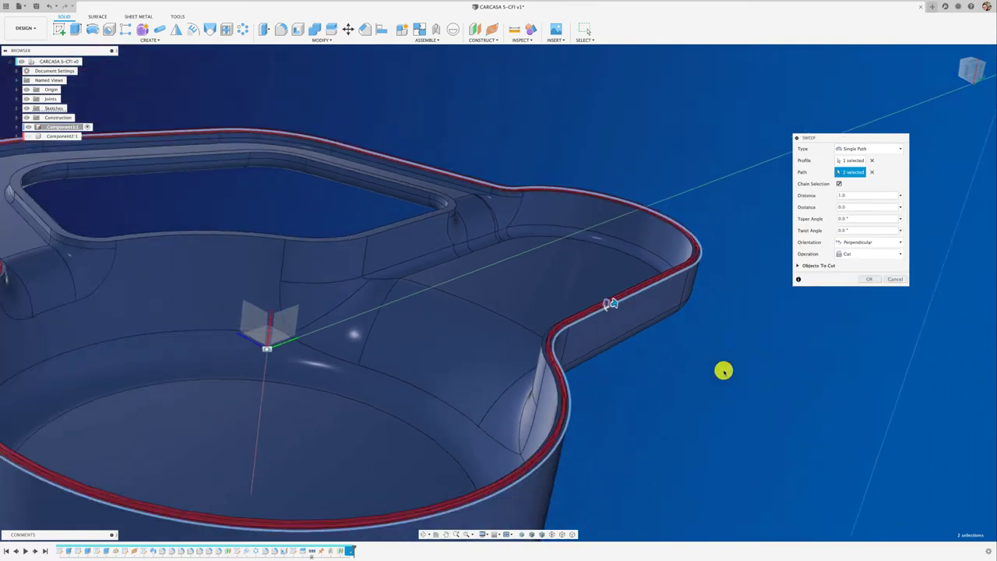
scroll(724, 371, "down", 3)
scroll(724, 371, "up", 3)
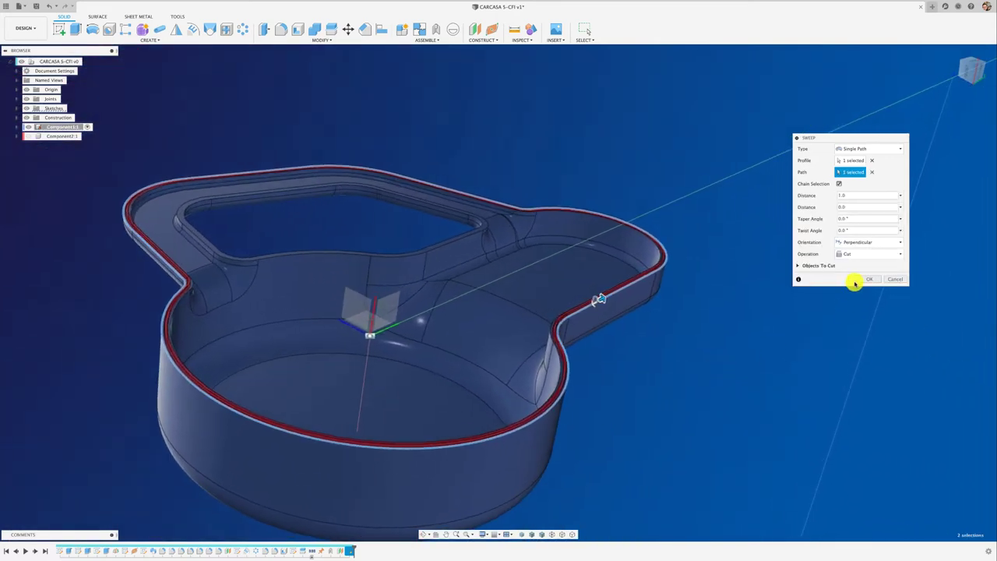
scroll(794, 289, "up", 2)
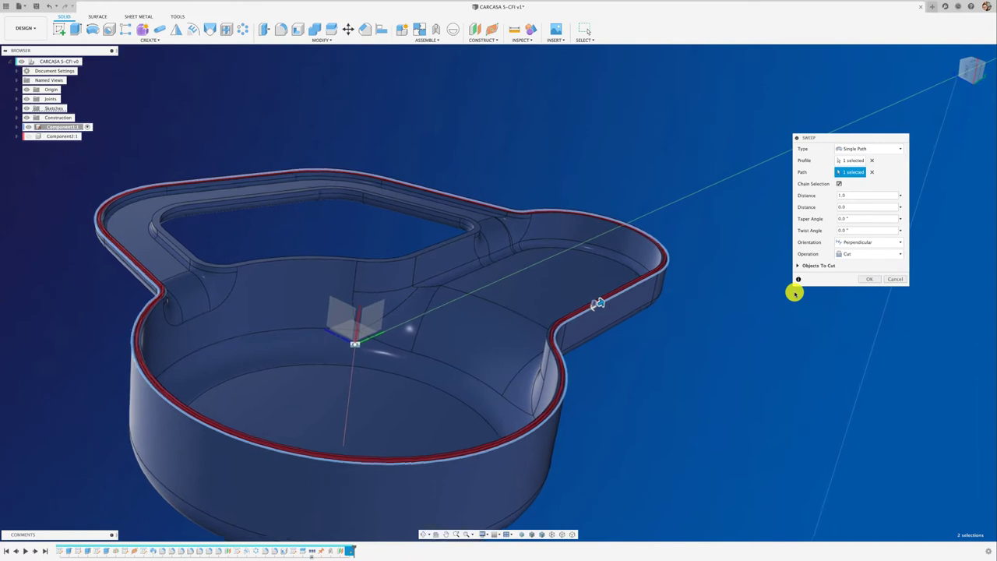
scroll(794, 292, "up", 2)
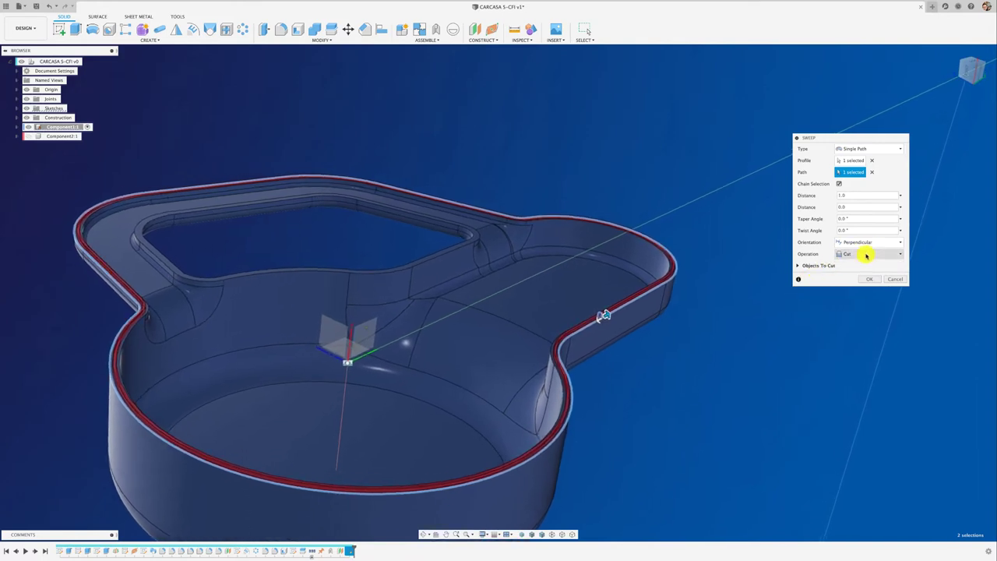
left_click(846, 264)
scroll(779, 300, "up", 2)
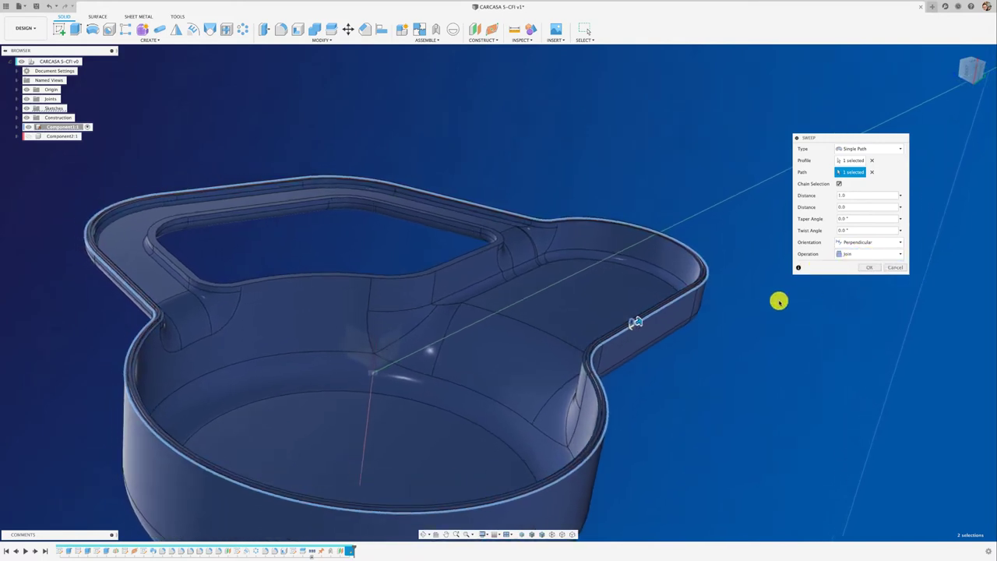
scroll(629, 314, "up", 2)
scroll(327, 306, "up", 2)
scroll(415, 292, "up", 3)
scroll(658, 291, "down", 3)
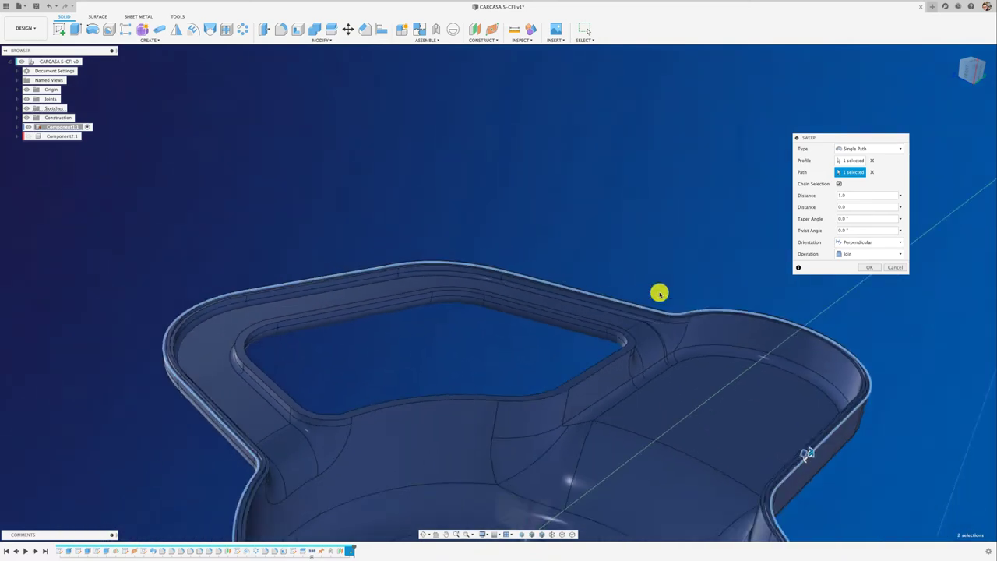
scroll(659, 292, "down", 2)
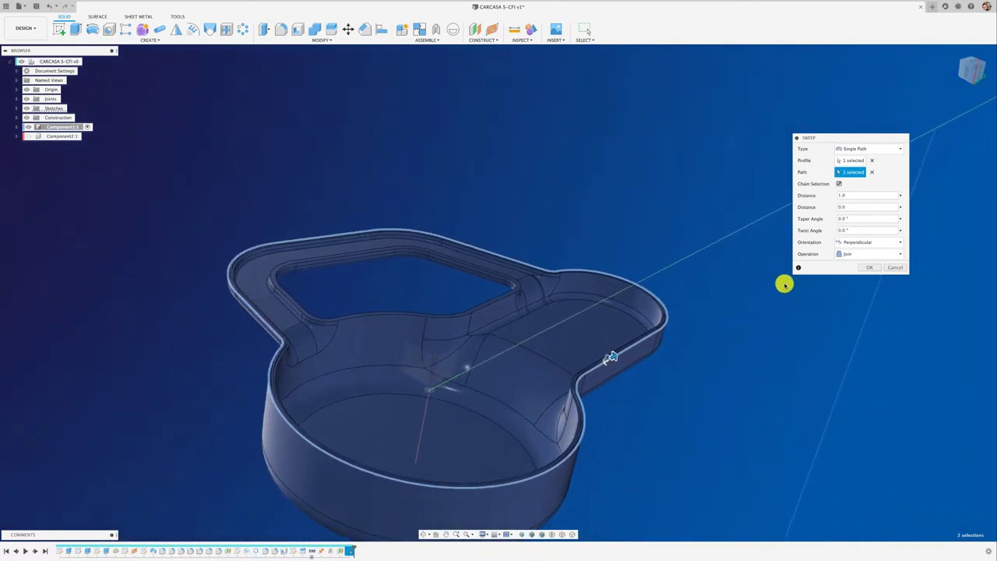
left_click(869, 267)
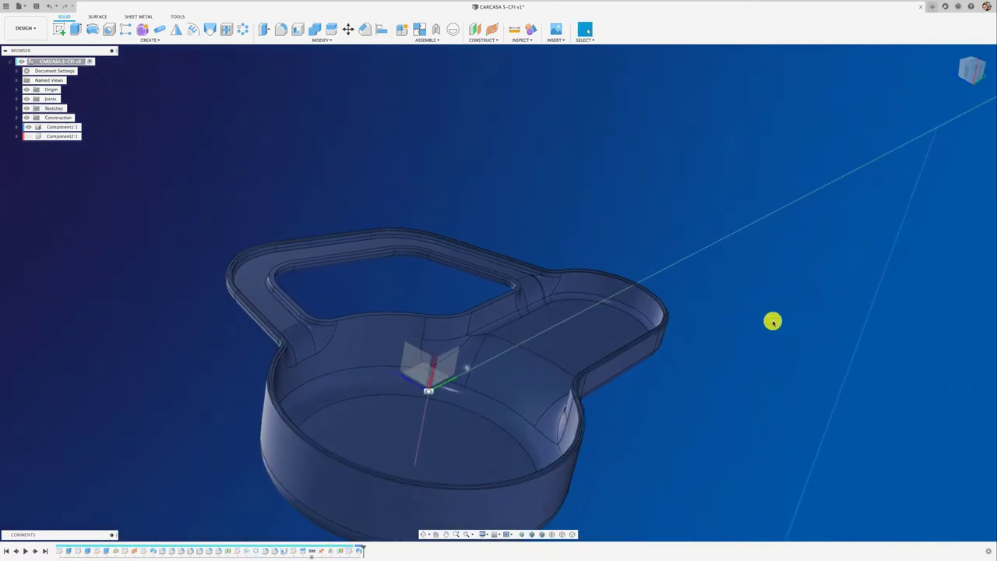
Step: Turn on visibility of Component2:1 in the Browser so the red upper half sits over the lower half
scroll(510, 350, "up", 3)
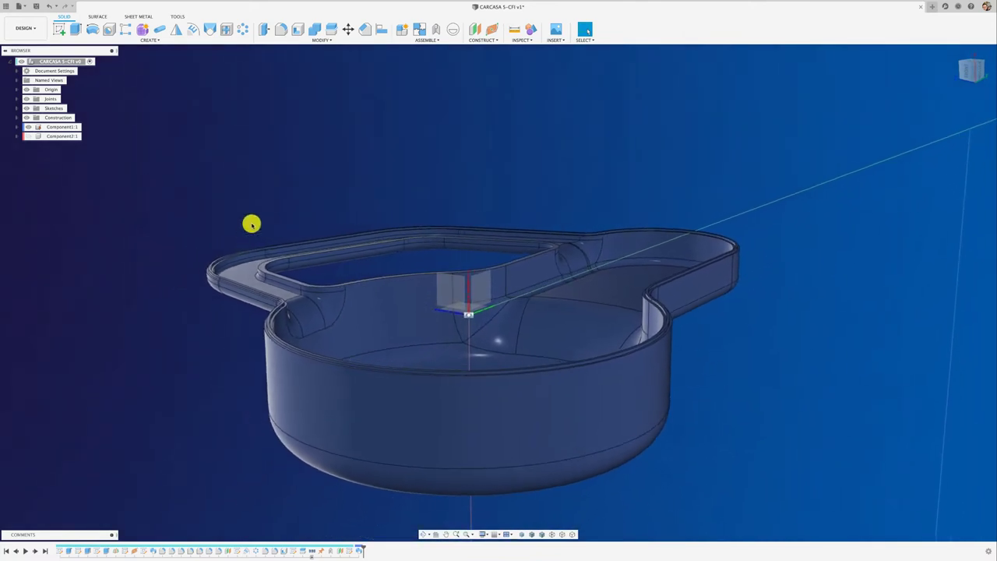
left_click(29, 136)
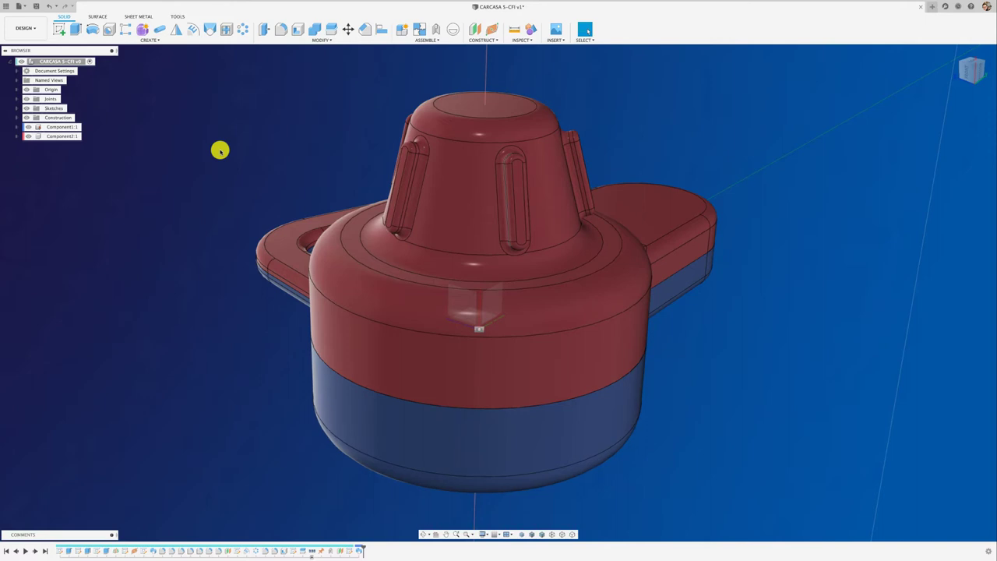
Step: Combine-cut the lower body out of the red upper body, keeping the lower body as tool
left_click(316, 29)
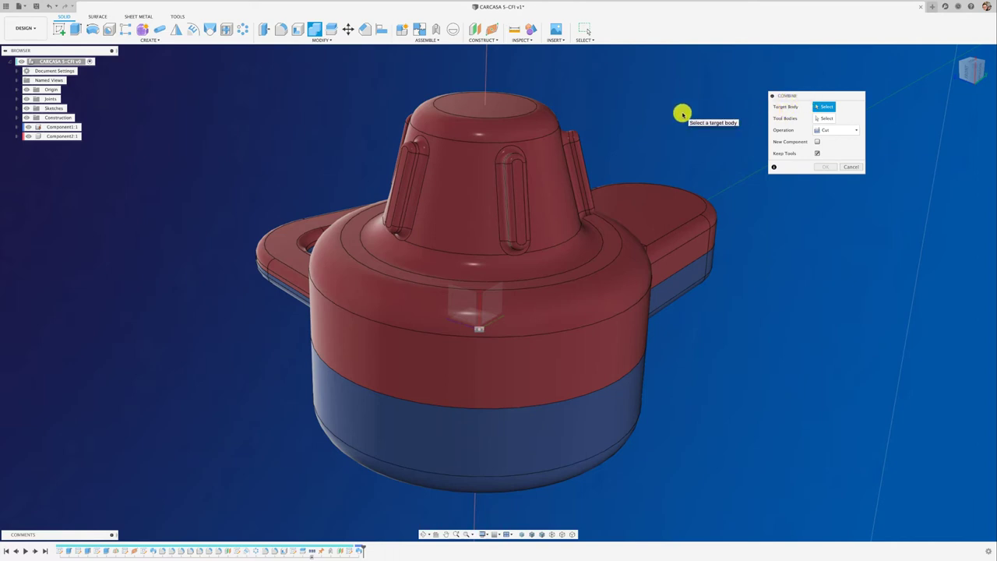
left_click(514, 174)
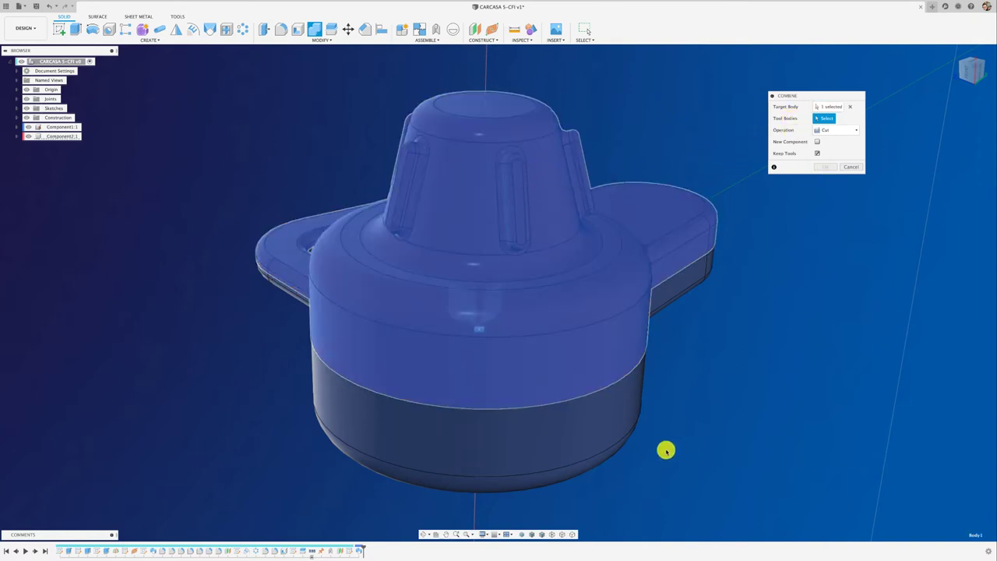
left_click(596, 434)
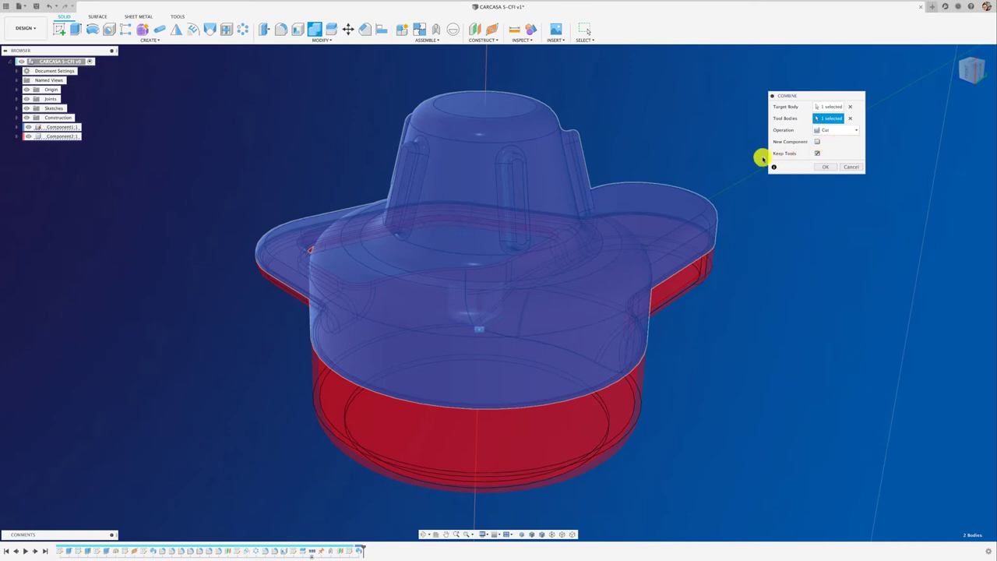
left_click(821, 167)
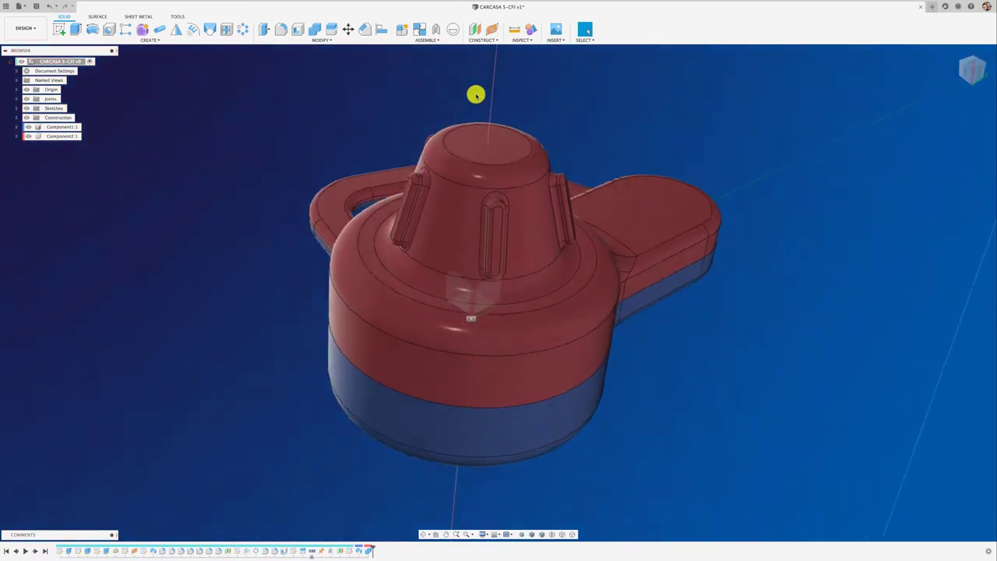
Step: Create a section analysis on the handle's side face, offset to -33.1 mm
left_click(520, 43)
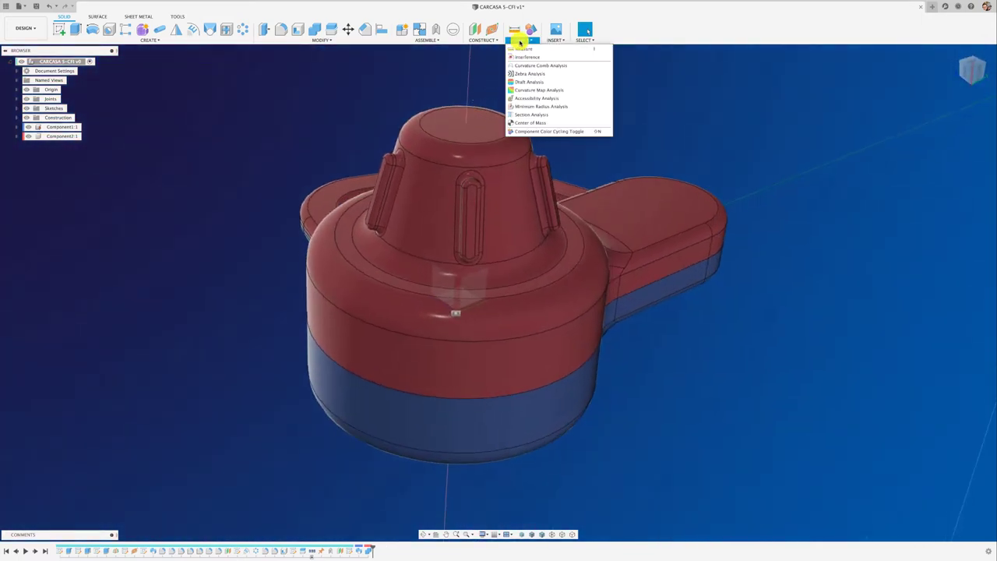
left_click(527, 118)
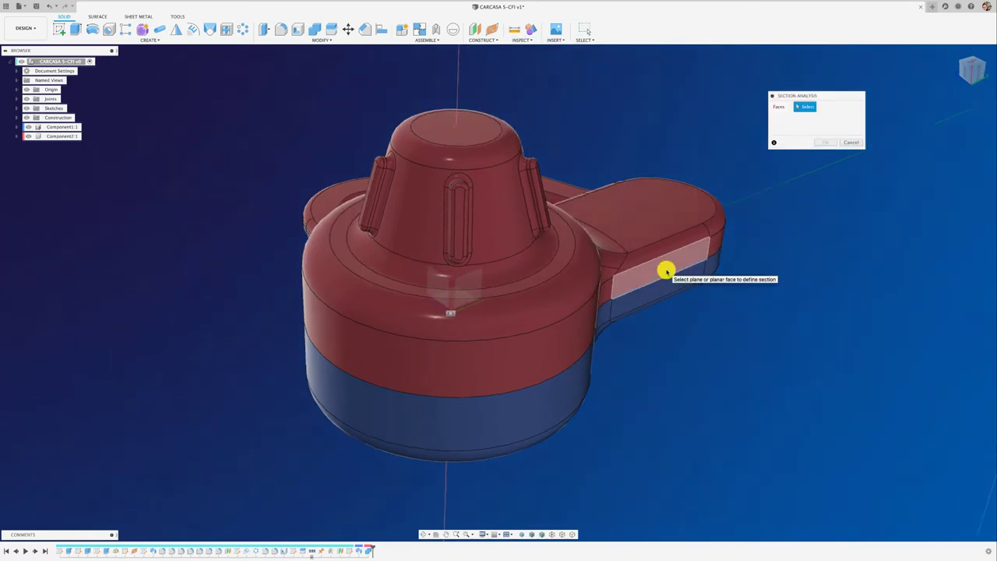
middle_click_drag(663, 262, 639, 287, "shift")
left_click(604, 289)
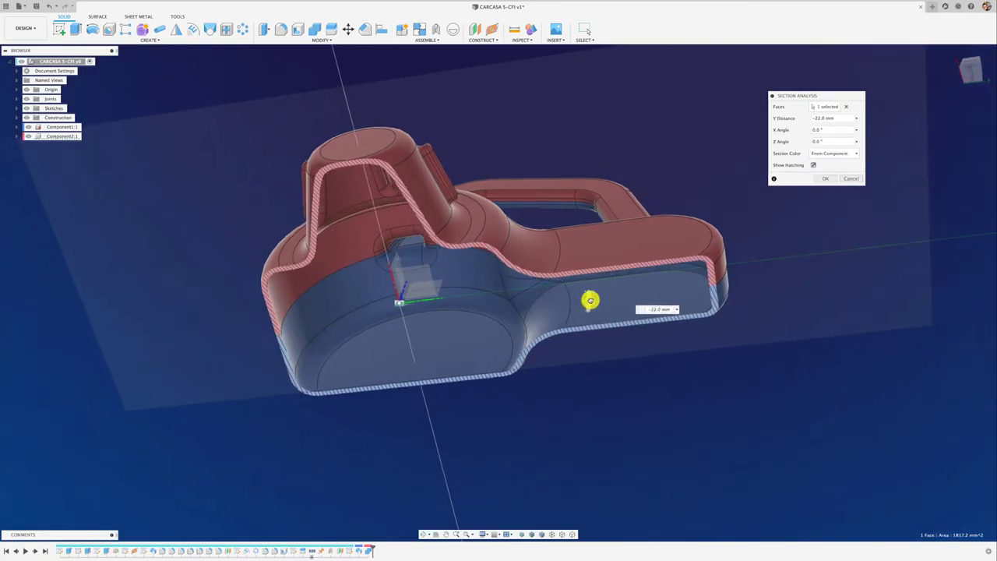
left_click_drag(587, 317, 593, 290)
Step: Zoom in to inspect the housing wall in the section, then close the section analysis
scroll(672, 347, "up", 5)
scroll(681, 338, "up", 2)
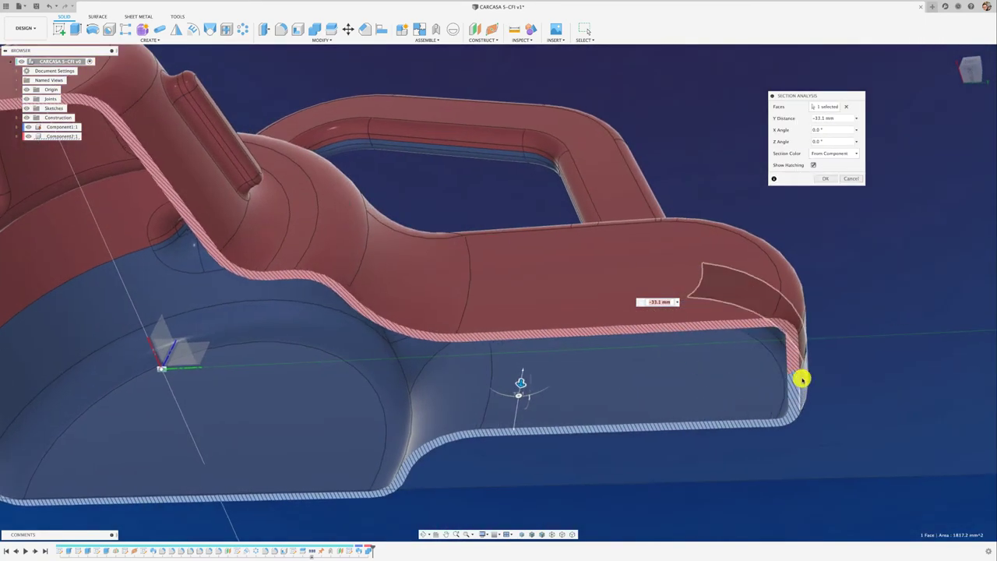
scroll(790, 375, "up", 3)
scroll(764, 381, "up", 3)
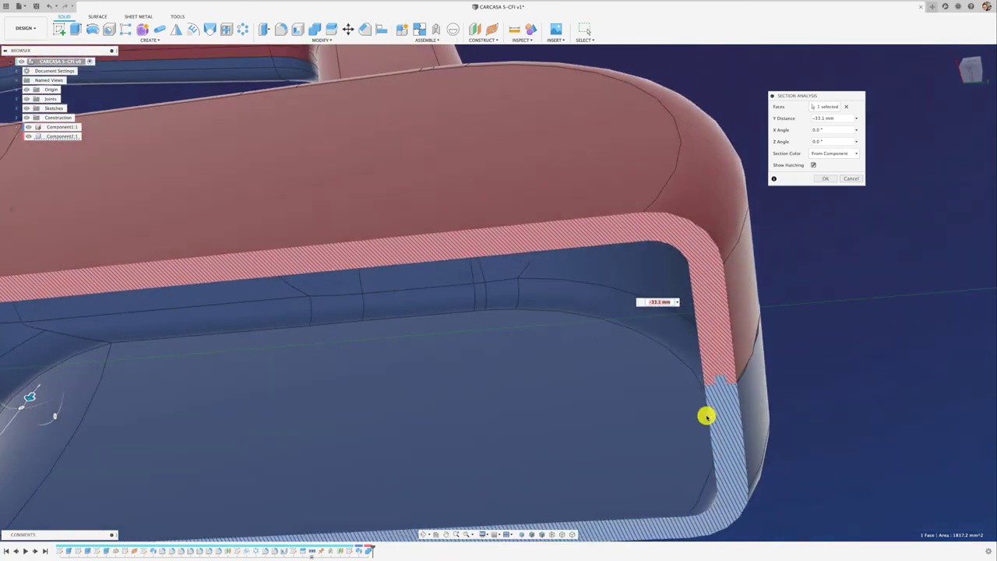
scroll(706, 388, "down", 1)
scroll(707, 414, "down", 4)
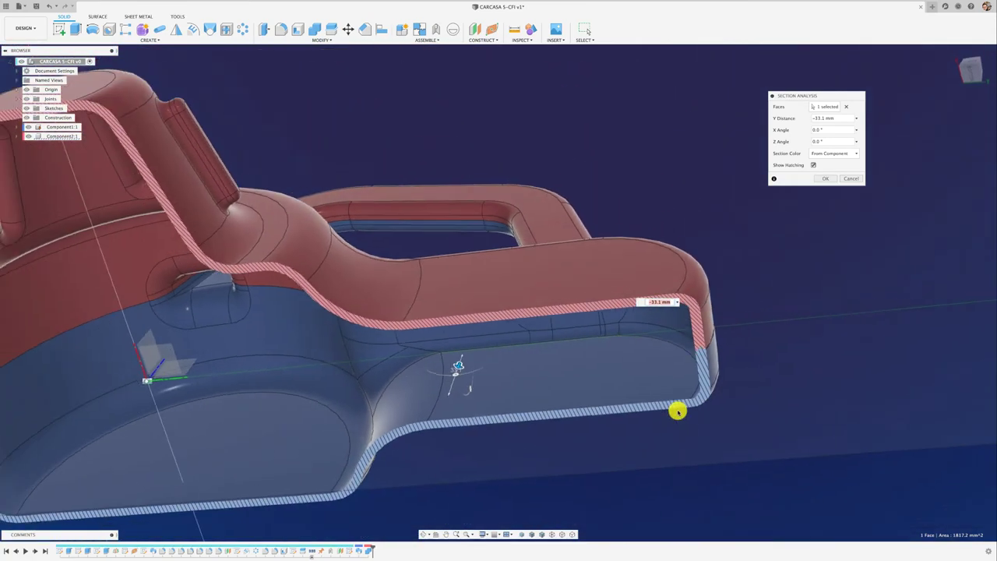
scroll(674, 408, "down", 3)
scroll(675, 407, "down", 2)
scroll(677, 411, "up", 2)
scroll(678, 411, "up", 3)
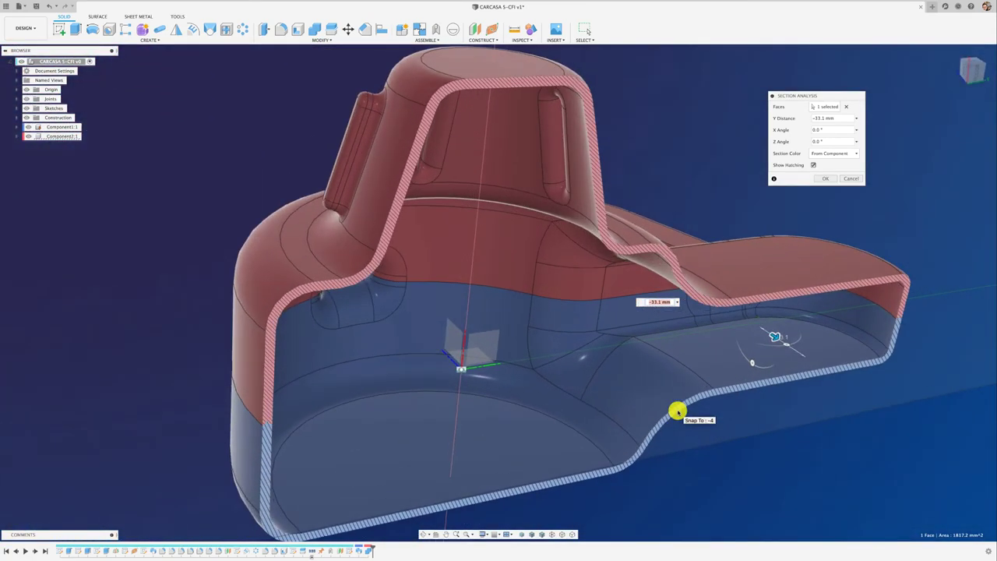
scroll(678, 412, "down", 4)
scroll(677, 411, "down", 1)
scroll(678, 411, "up", 2)
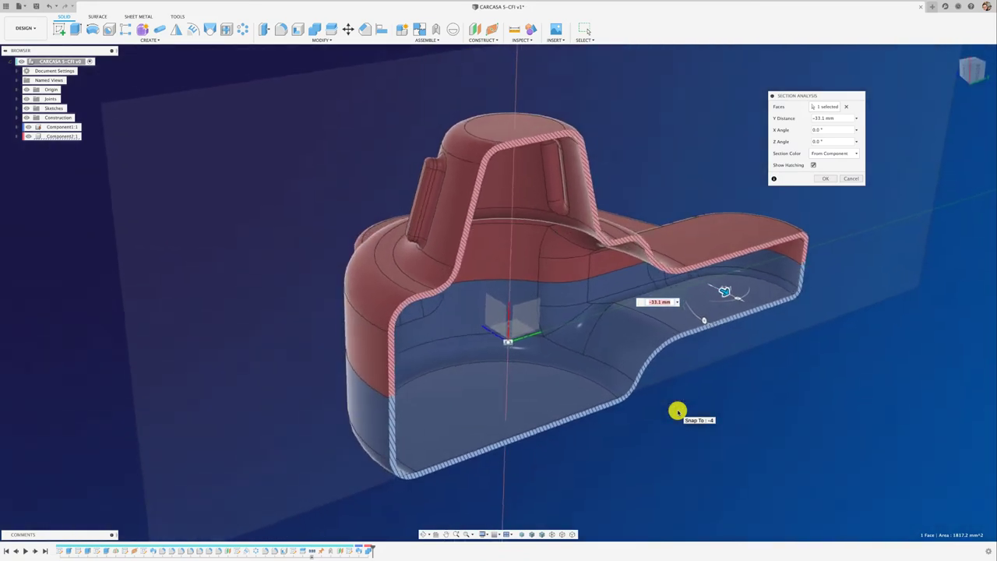
scroll(677, 411, "up", 2)
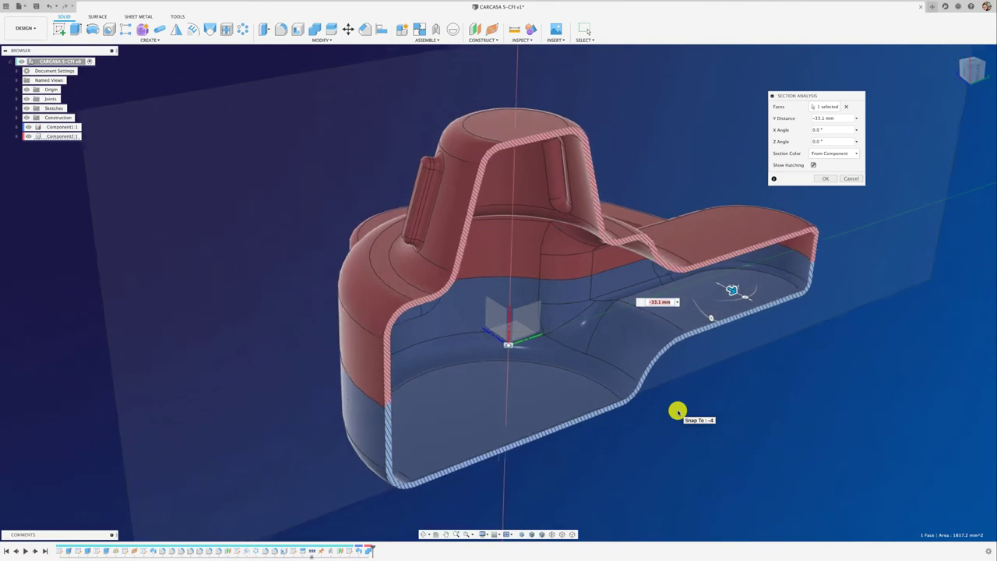
scroll(677, 411, "up", 2)
scroll(676, 409, "up", 1)
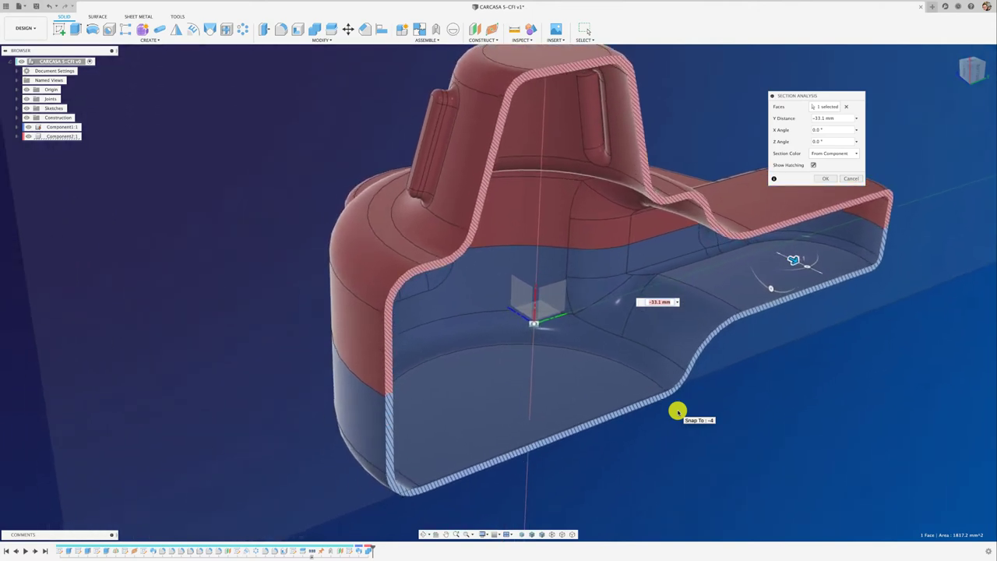
scroll(447, 410, "up", 2)
scroll(446, 410, "up", 2)
scroll(432, 415, "up", 2)
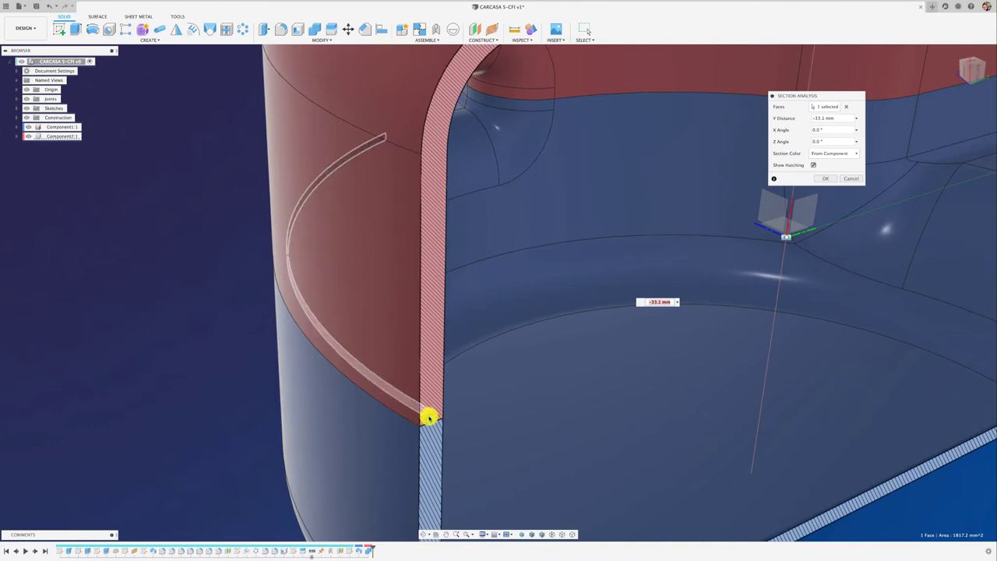
scroll(430, 418, "down", 3)
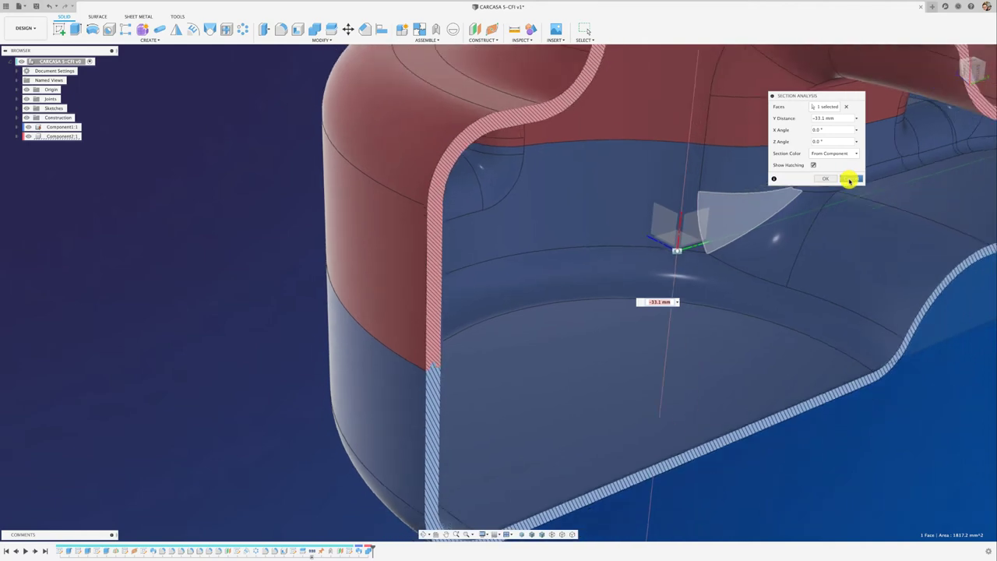
left_click(849, 179)
Step: Hide the red upper half, Component2, of the casing
scroll(278, 288, "down", 3)
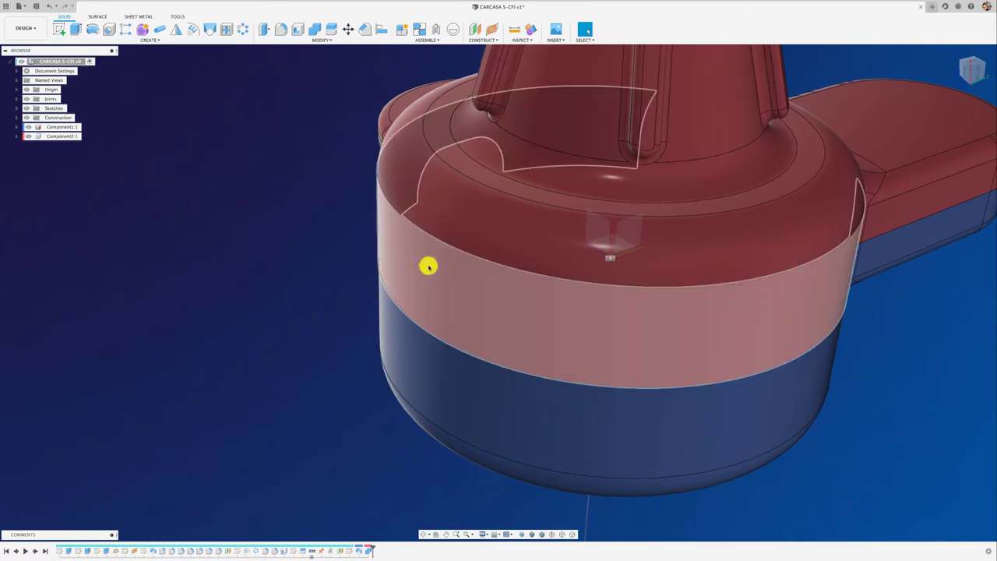
left_click(428, 265)
left_click(26, 136)
left_click(164, 273)
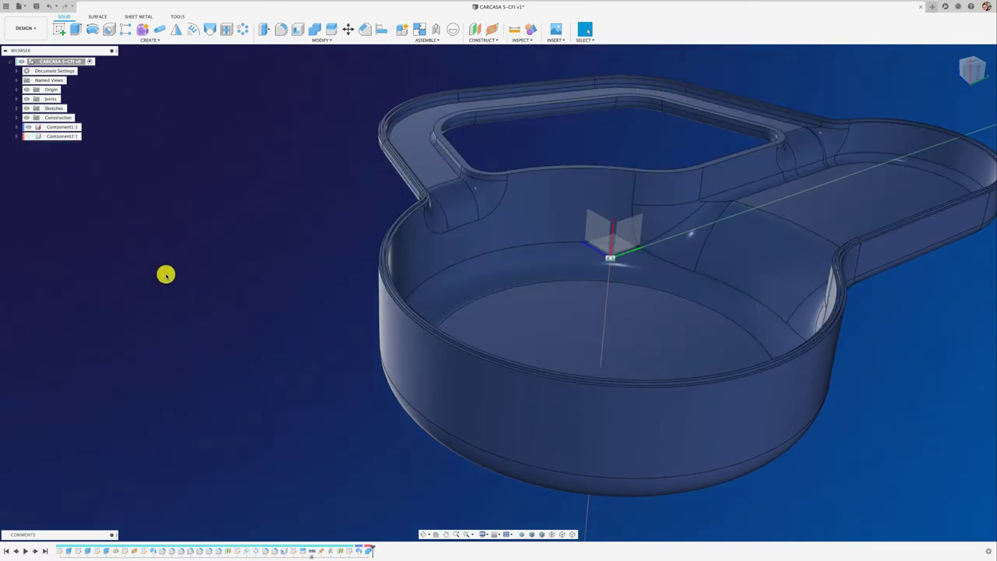
Step: Press Pull the lower housing's top rim face down by -0.2 mm
scroll(164, 273, "up", 5)
middle_click_drag(174, 258, 263, 46, "shift")
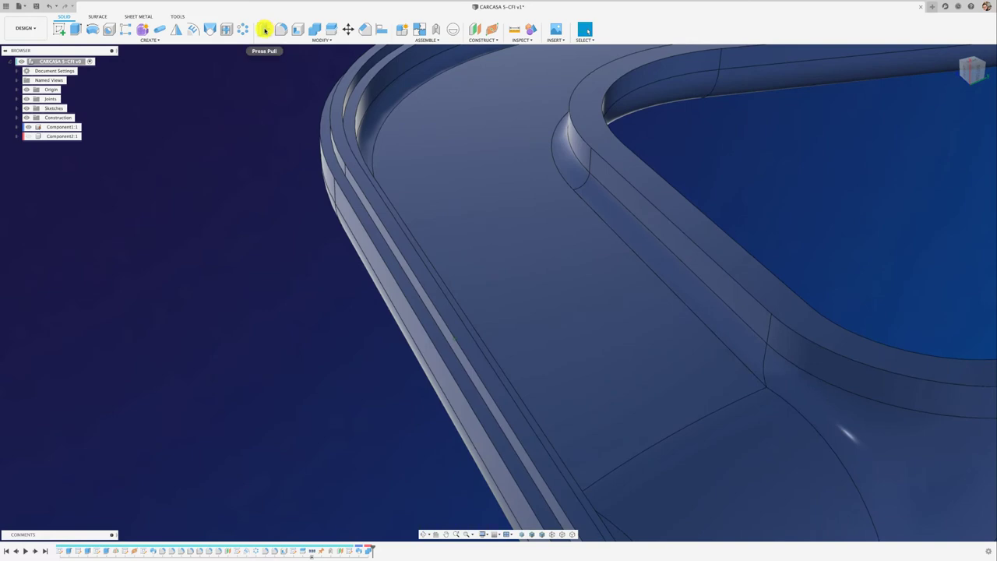
left_click(264, 30)
left_click(337, 104)
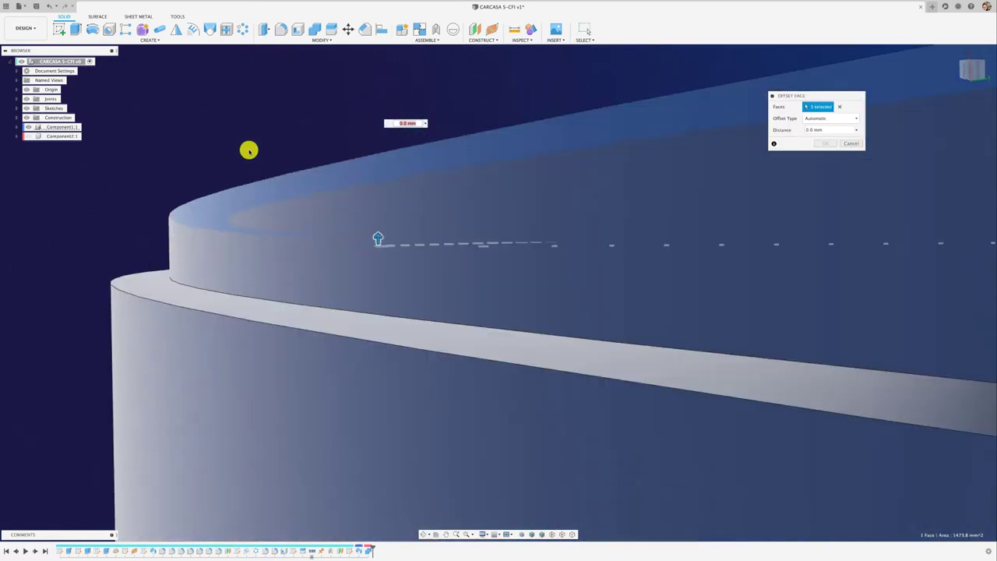
scroll(249, 151, "down", 5)
mouse_move(249, 149)
middle_mouse_down("shift")
mouse_move(273, 149)
mouse_move(354, 209)
middle_mouse_up("shift")
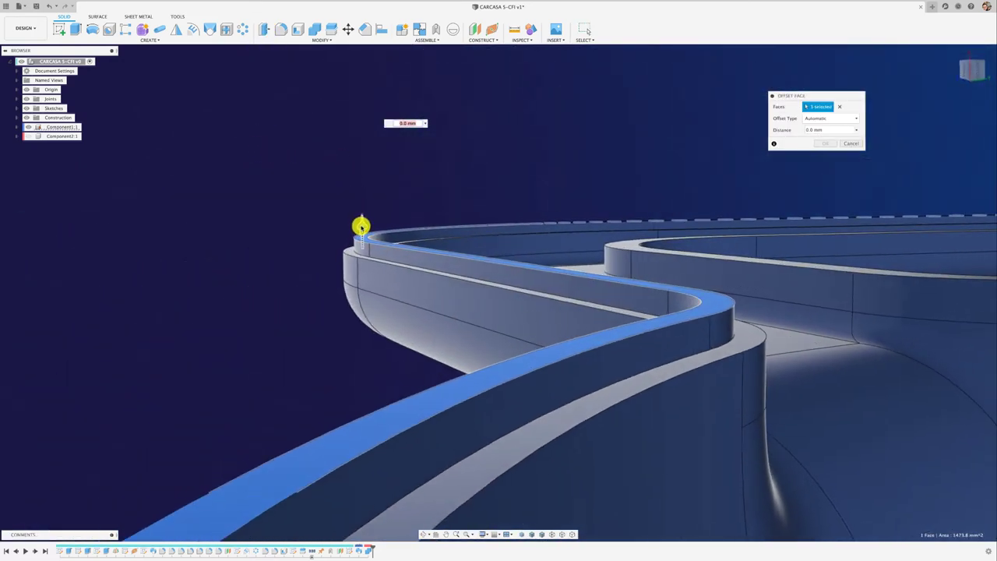
left_click_drag(362, 225, 362, 226)
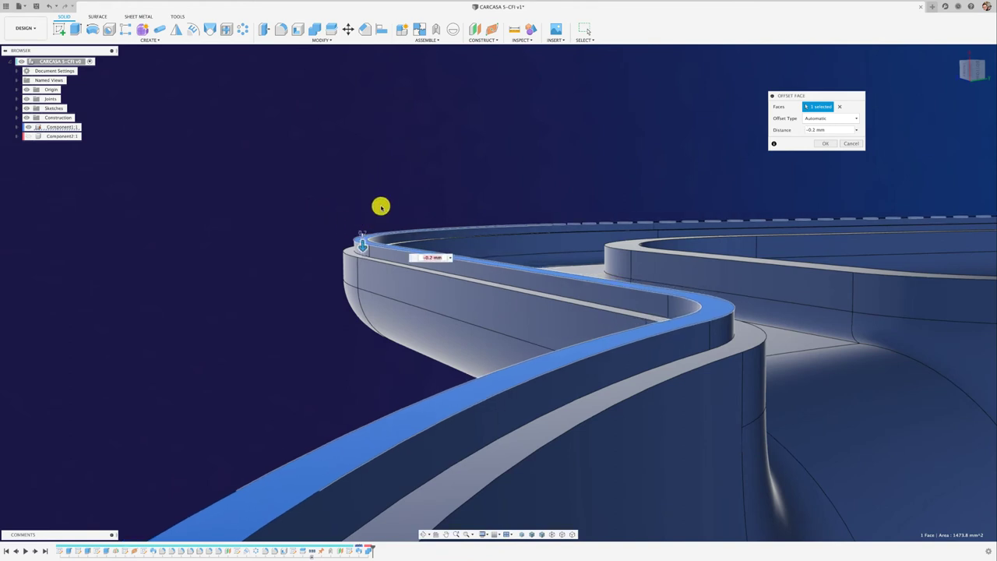
left_click(819, 145)
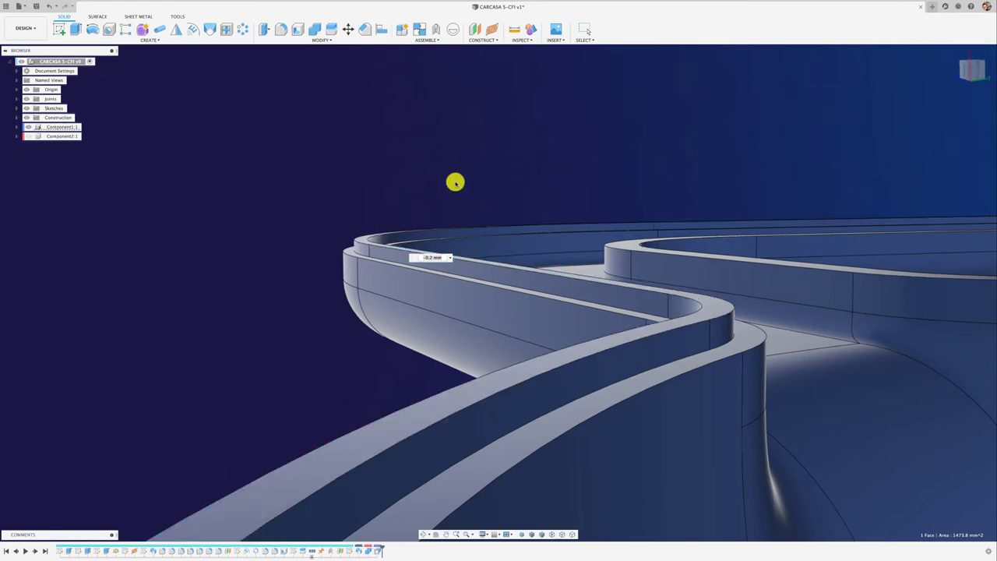
Step: Show the red upper half Component2 again and return to an isometric view
key("F5")
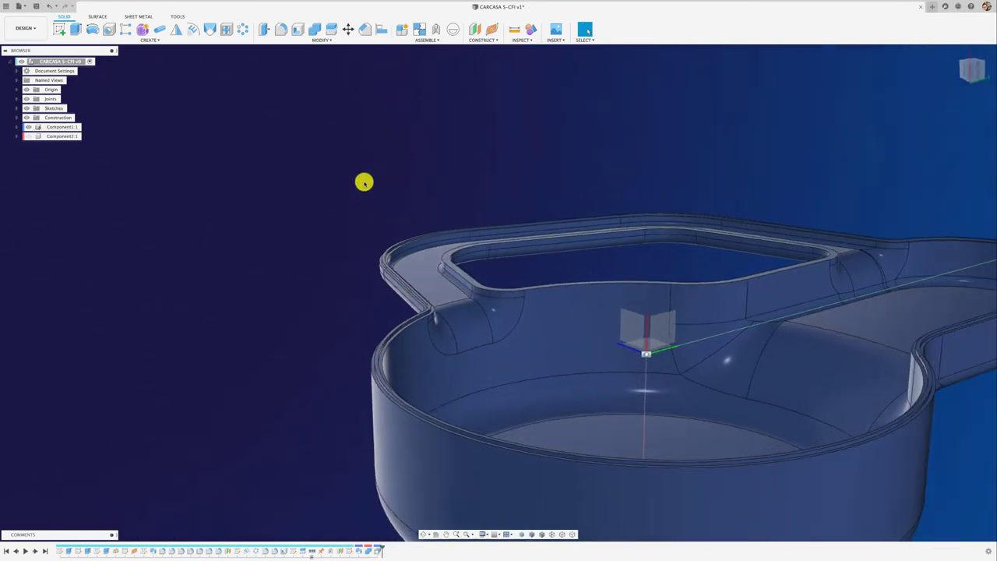
left_click(28, 136)
key("F6")
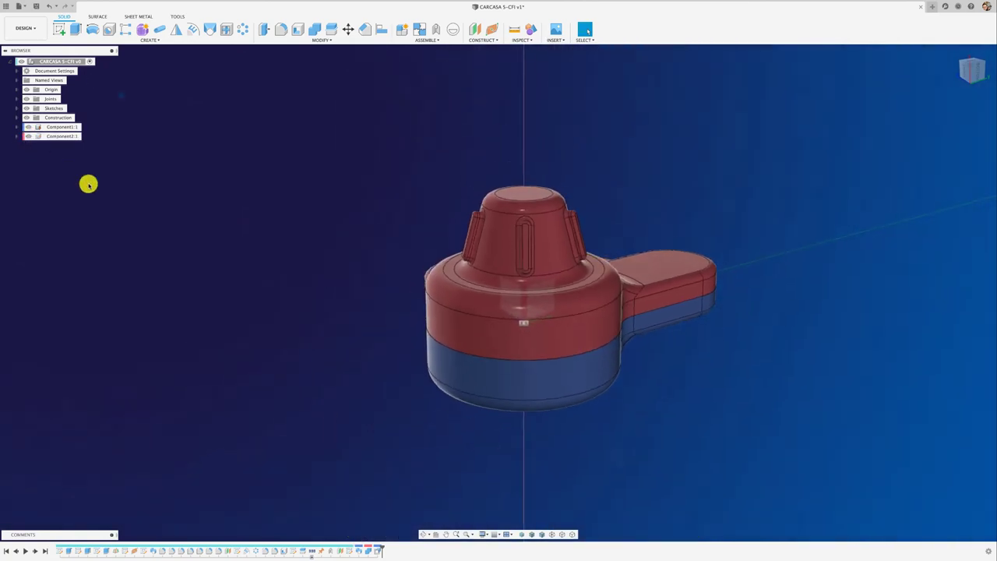
key("F5")
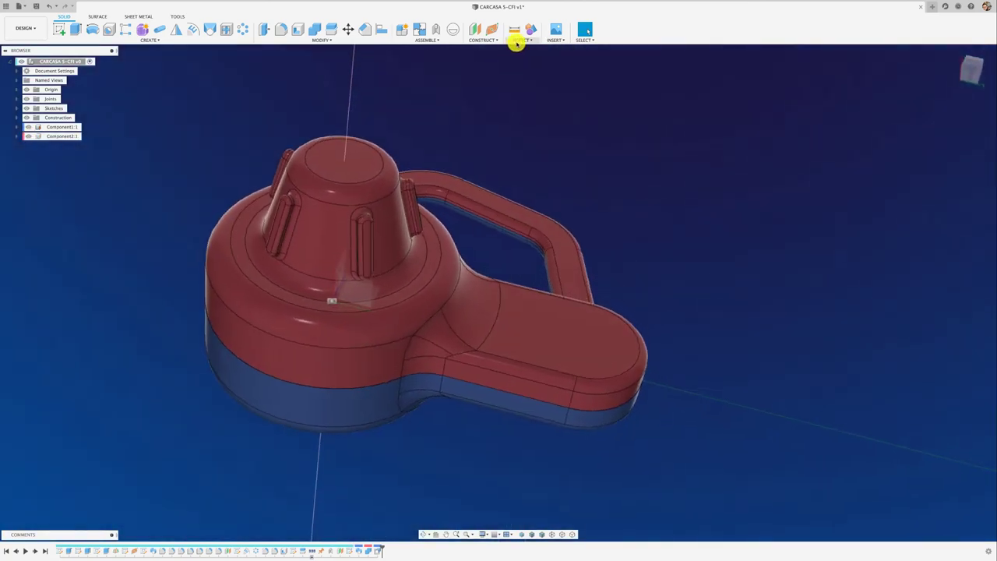
Step: Add a section analysis through the handle end at -28.5 mm
left_click(516, 39)
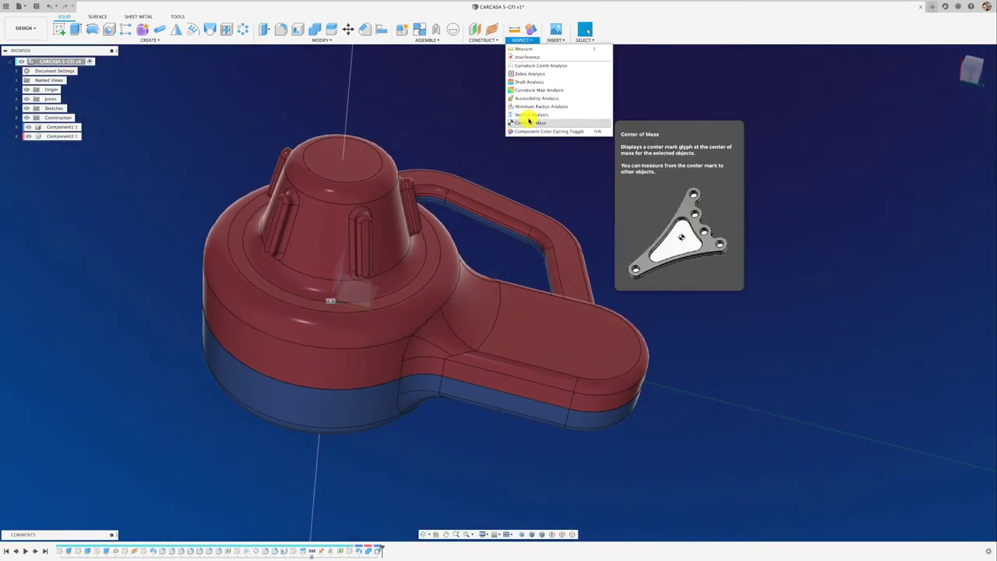
left_click(529, 115)
left_click(511, 384)
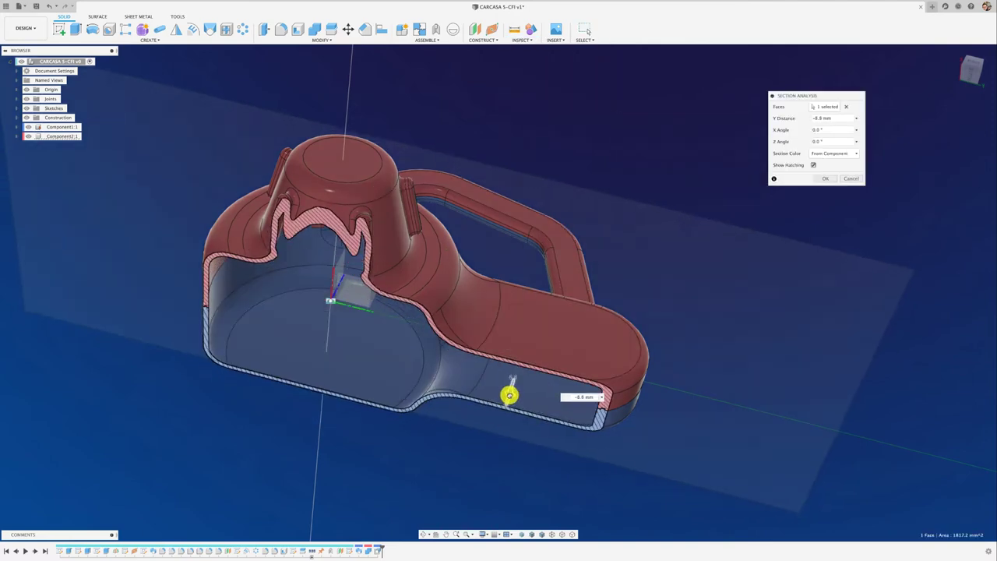
left_click_drag(506, 401, 511, 382)
scroll(516, 387, "up", 5)
scroll(524, 411, "up", 3)
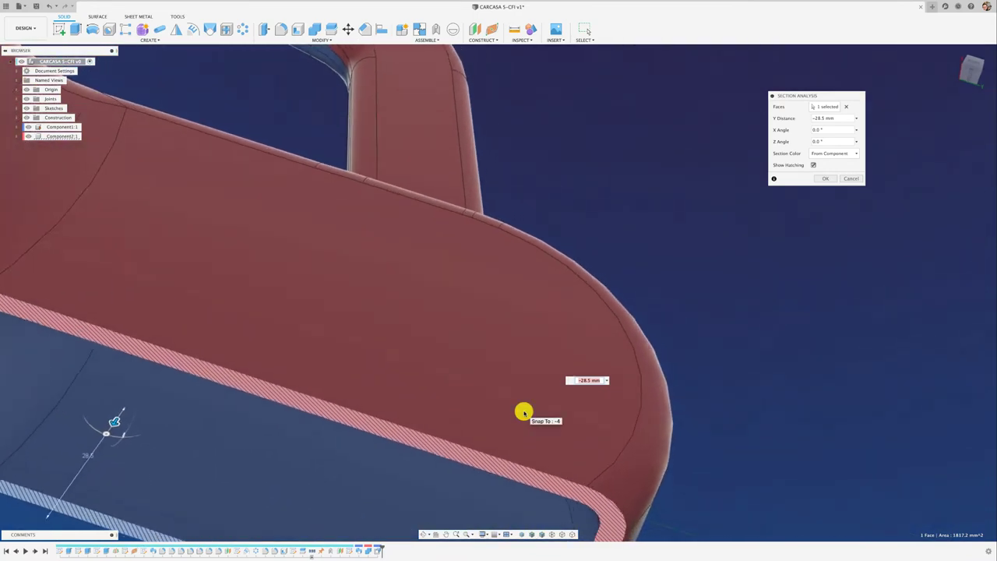
scroll(523, 411, "up", 2)
scroll(523, 412, "up", 2)
scroll(523, 412, "up", 3)
scroll(523, 412, "up", 2)
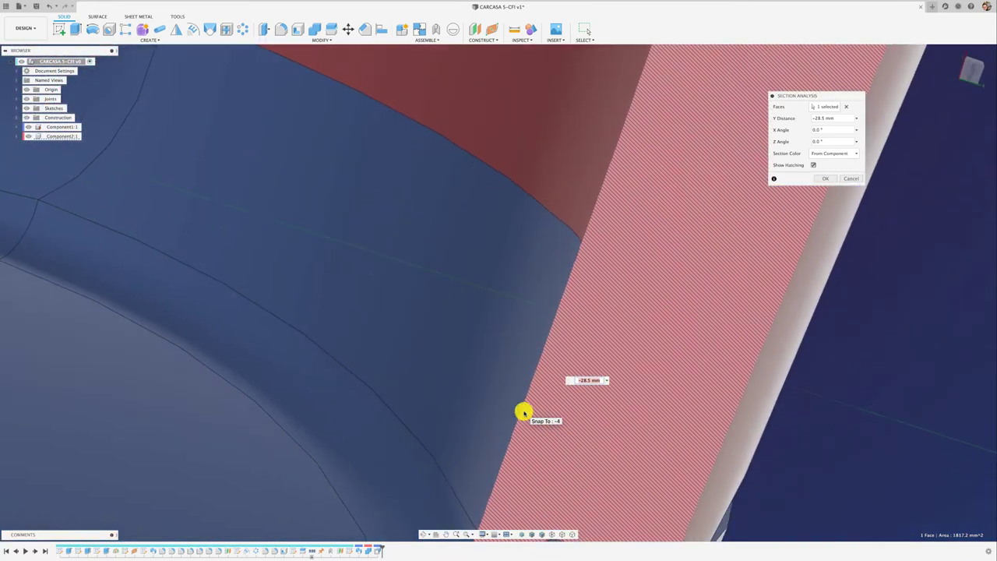
scroll(523, 411, "up", 2)
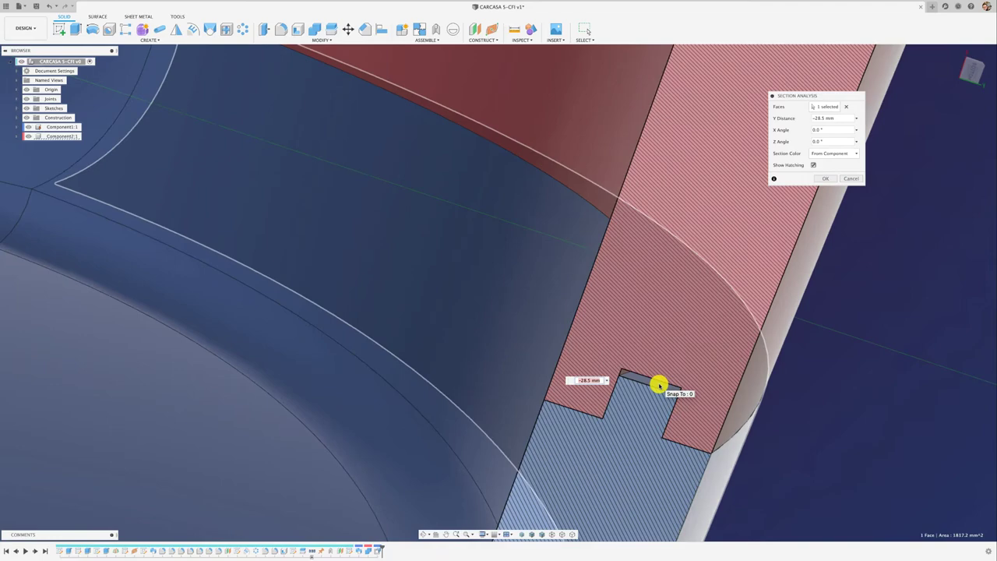
scroll(658, 384, "down", 3)
scroll(659, 384, "down", 3)
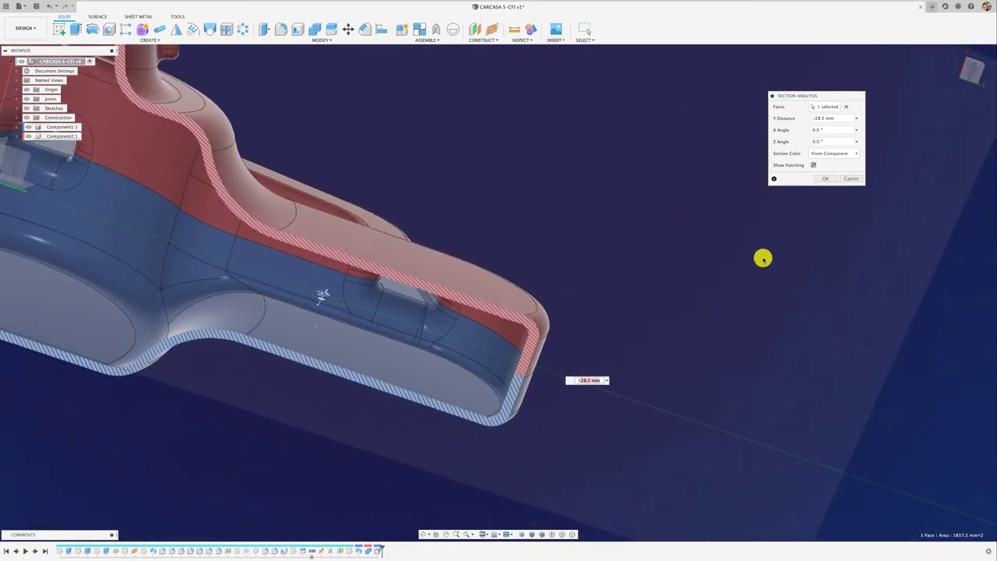
left_click(827, 180)
Step: Inspect the sectioned casing, then hide the Analysis folder to show the whole closed casing
mouse_move(763, 256)
middle_mouse_down("shift")
mouse_move(540, 309)
mouse_move(126, 189)
mouse_move(91, 85)
mouse_move(37, 7)
middle_mouse_up("shift")
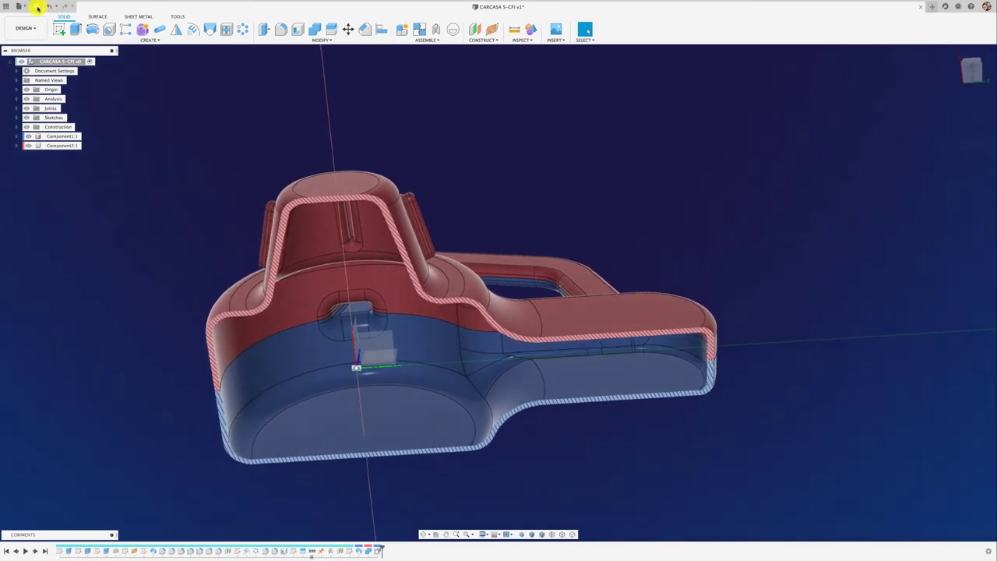
mouse_move(473, 239)
middle_mouse_down("shift")
mouse_move(311, 211)
mouse_move(294, 218)
mouse_move(224, 182)
middle_mouse_up("shift")
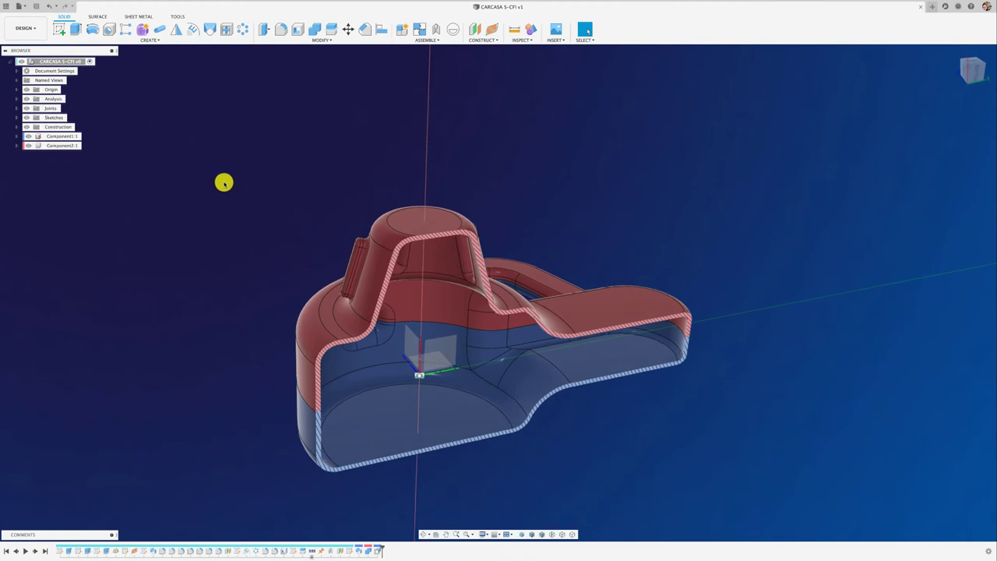
mouse_move(42, 139)
middle_mouse_down("shift")
mouse_move(144, 176)
mouse_move(60, 111)
middle_mouse_up("shift")
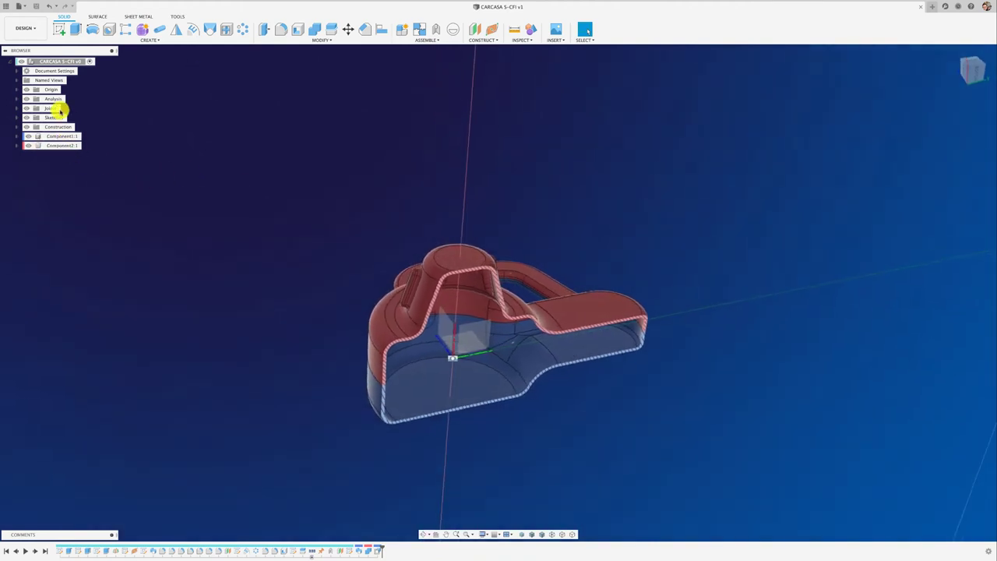
middle_click_drag(230, 262, 141, 174, "shift")
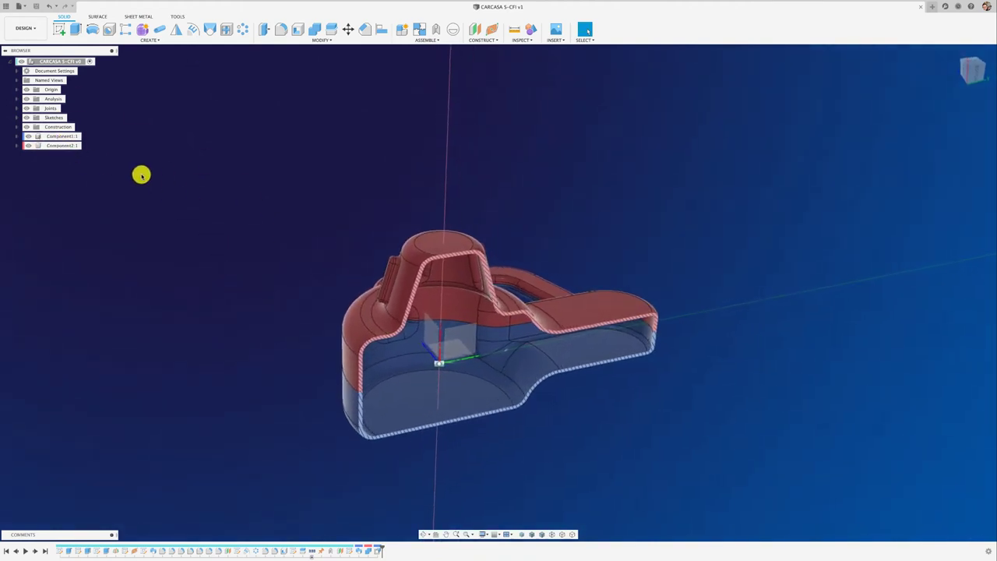
left_click(27, 99)
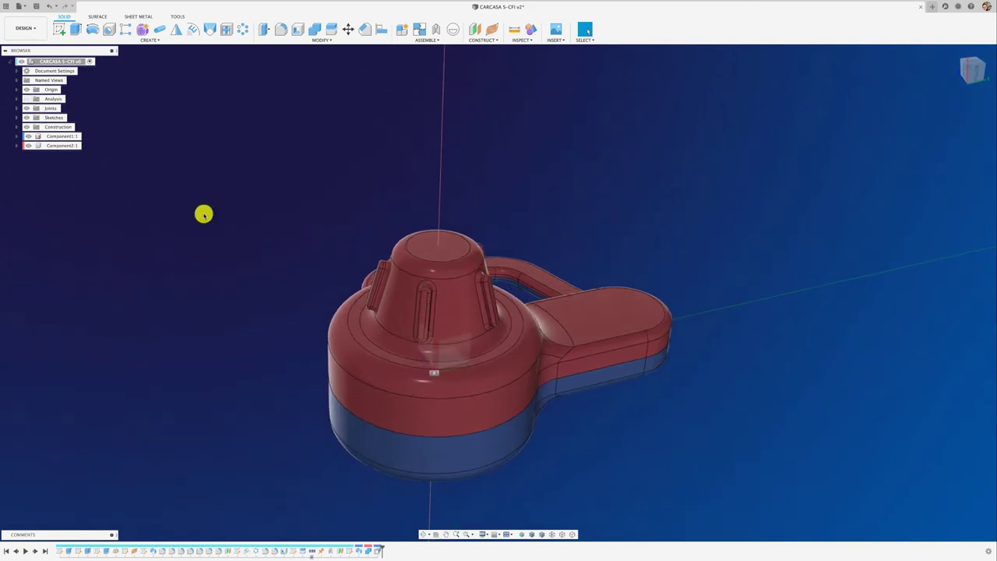
scroll(204, 214, "down", 1)
scroll(203, 214, "down", 1)
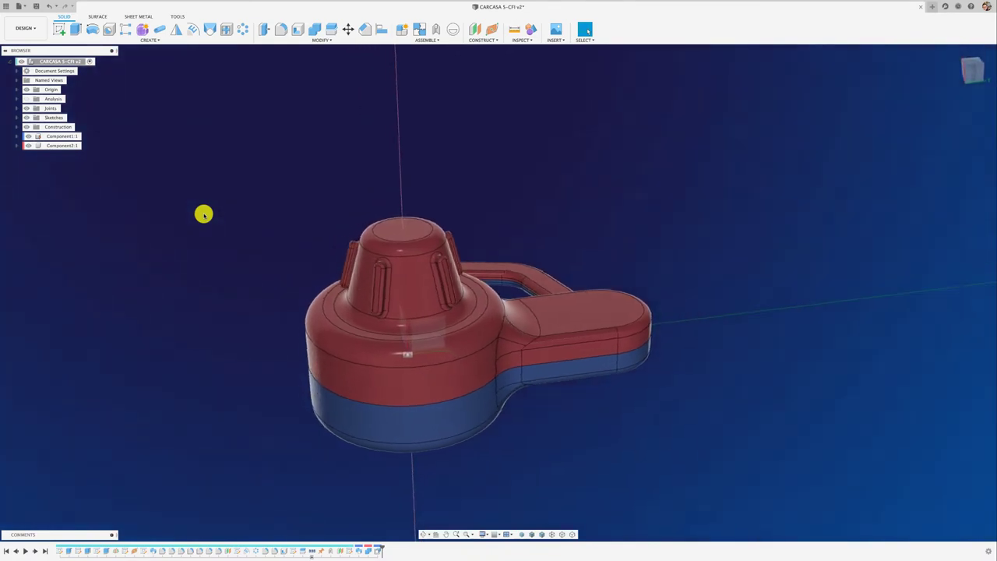
middle_click_drag(204, 215, 162, 220, "shift")
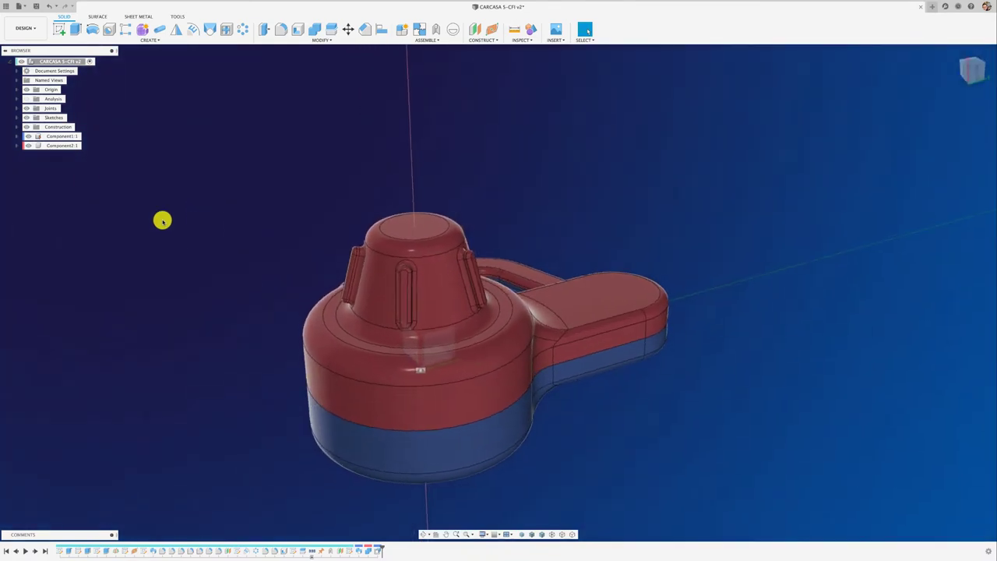
left_click(28, 136)
middle_click_drag(161, 284, 419, 255, "shift")
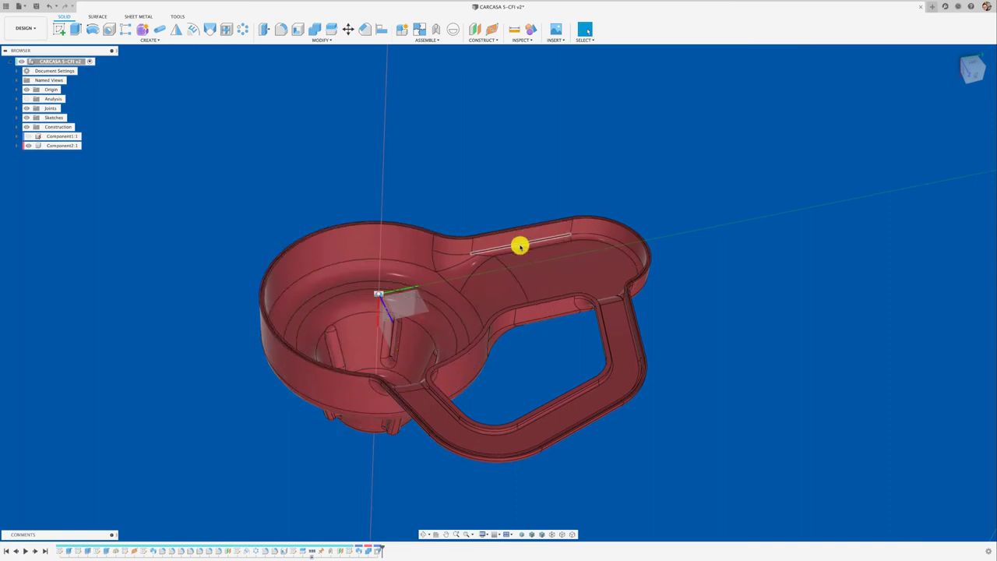
middle_click_drag(624, 290, 471, 314, "shift")
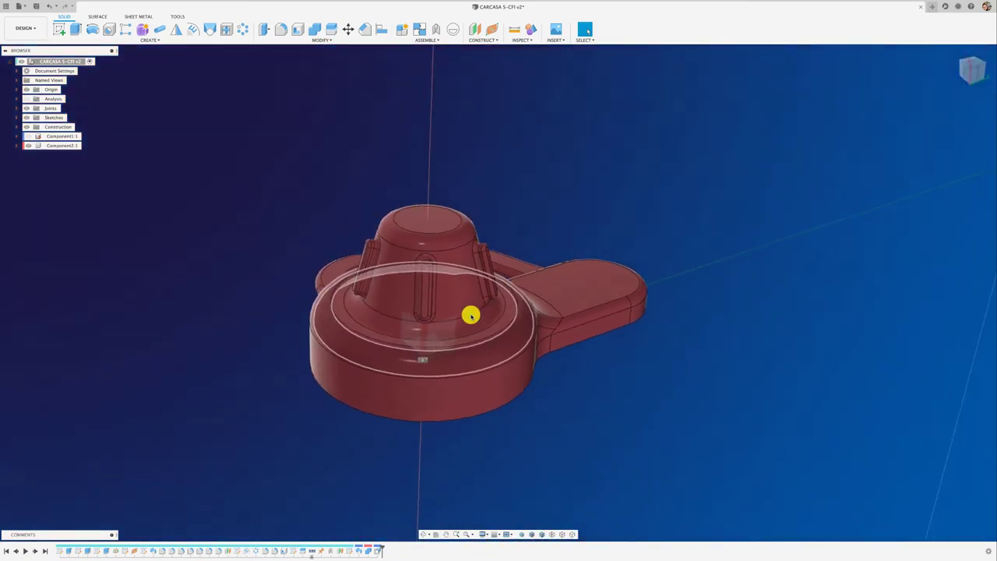
left_click(31, 135)
left_click(127, 225)
middle_click_drag(127, 225, 524, 182, "shift")
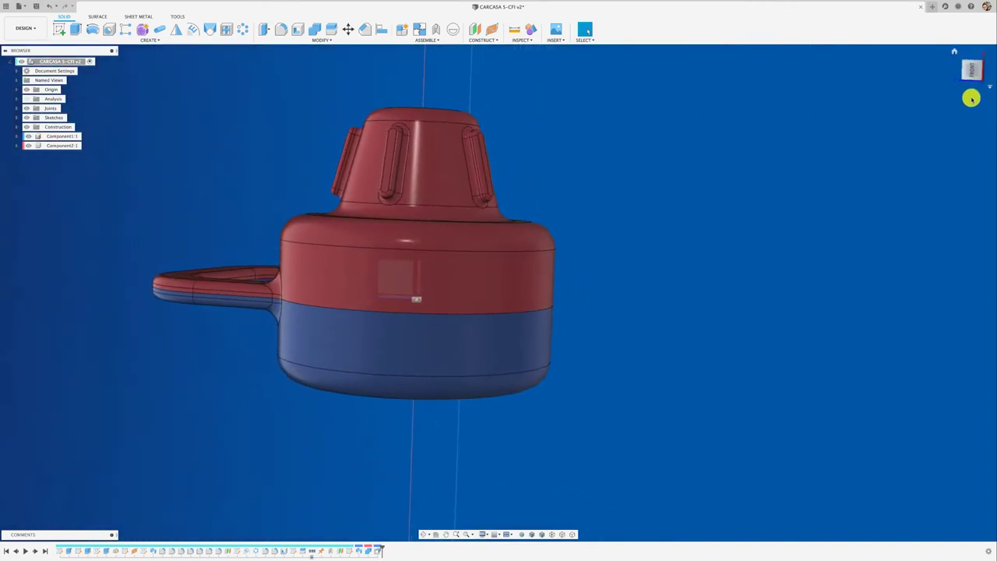
left_click(972, 70)
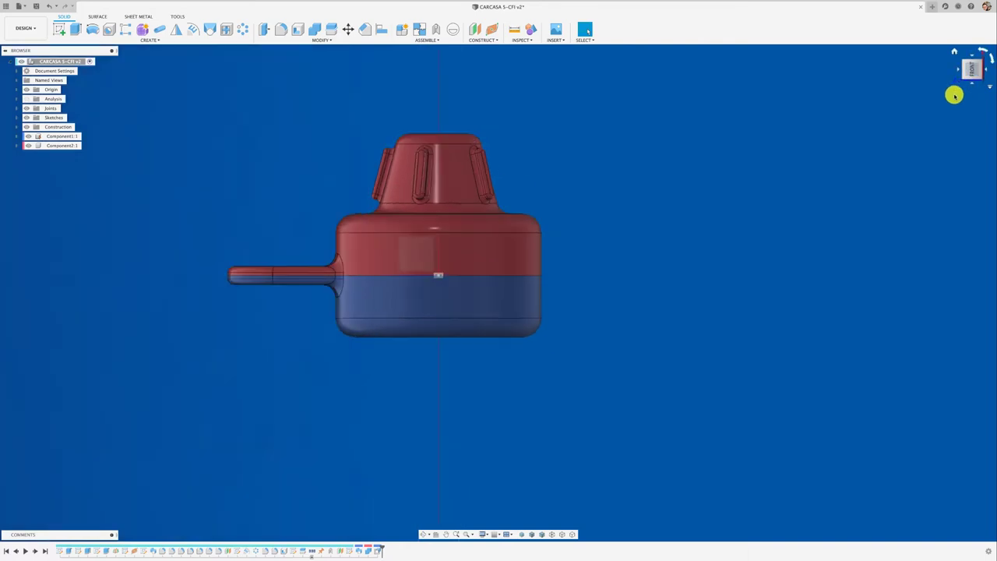
middle_click_drag(804, 117, 804, 117, "shift")
left_click(972, 69)
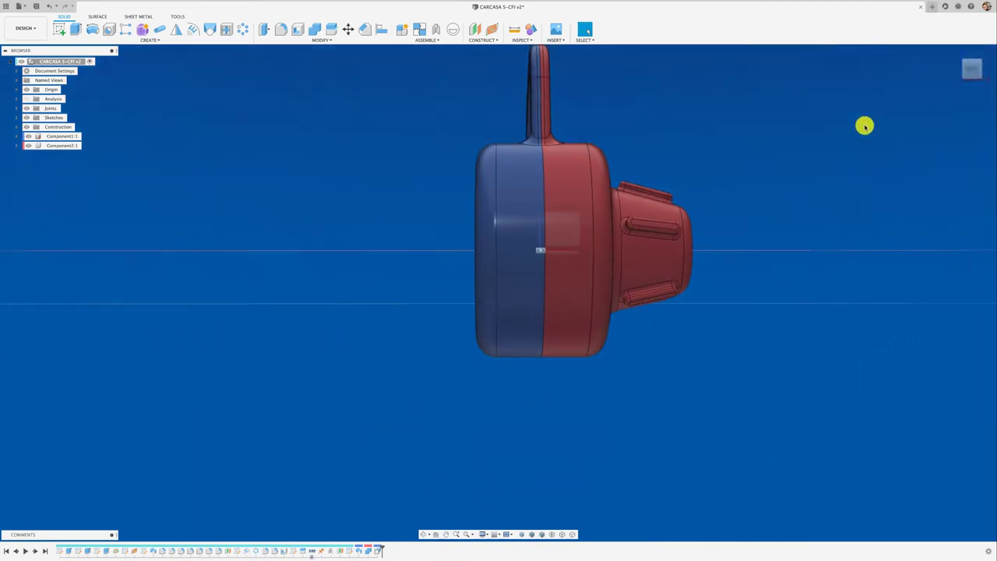
left_click(973, 67)
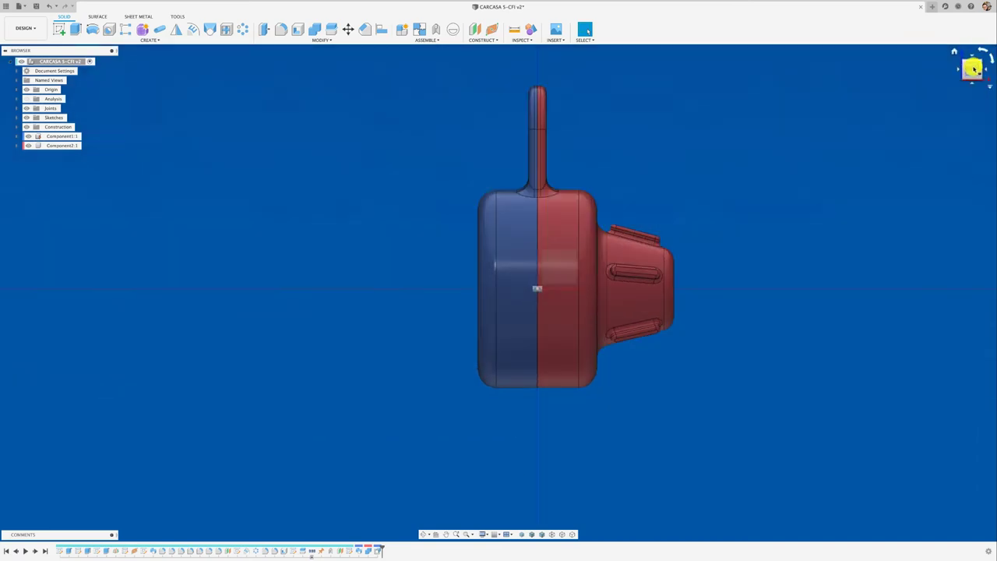
left_click(989, 69)
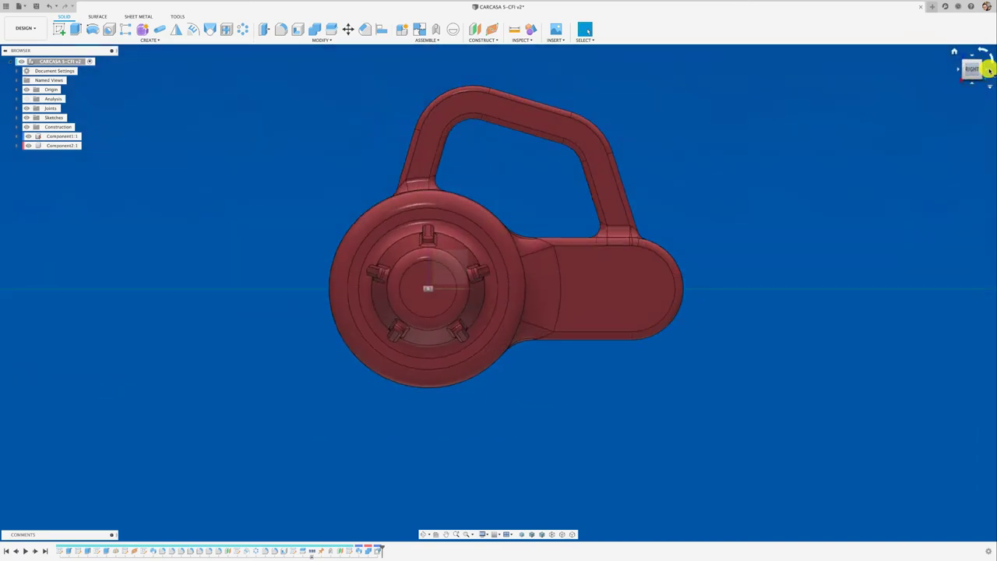
left_click(989, 69)
left_click(989, 69)
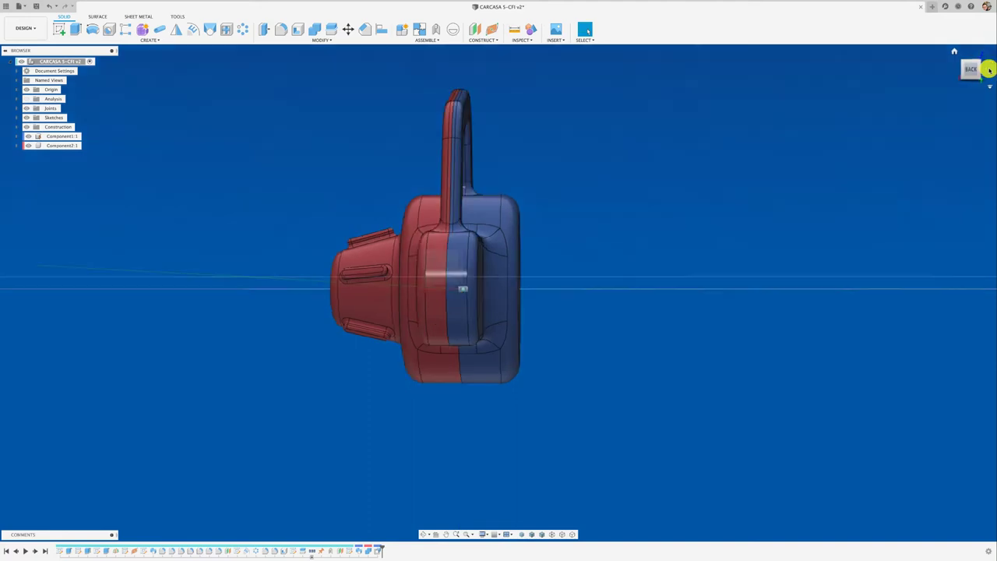
left_click(972, 83)
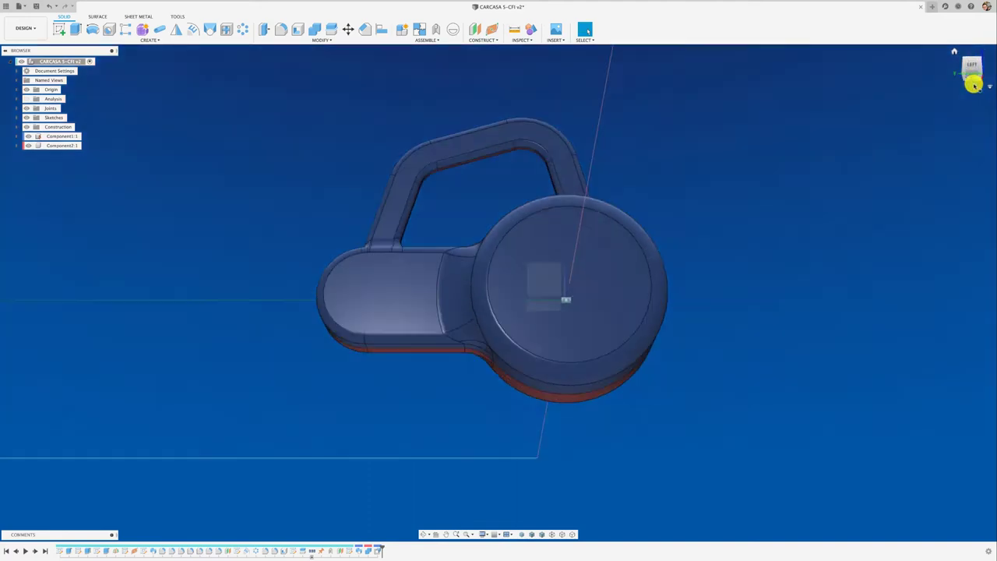
left_click(974, 85)
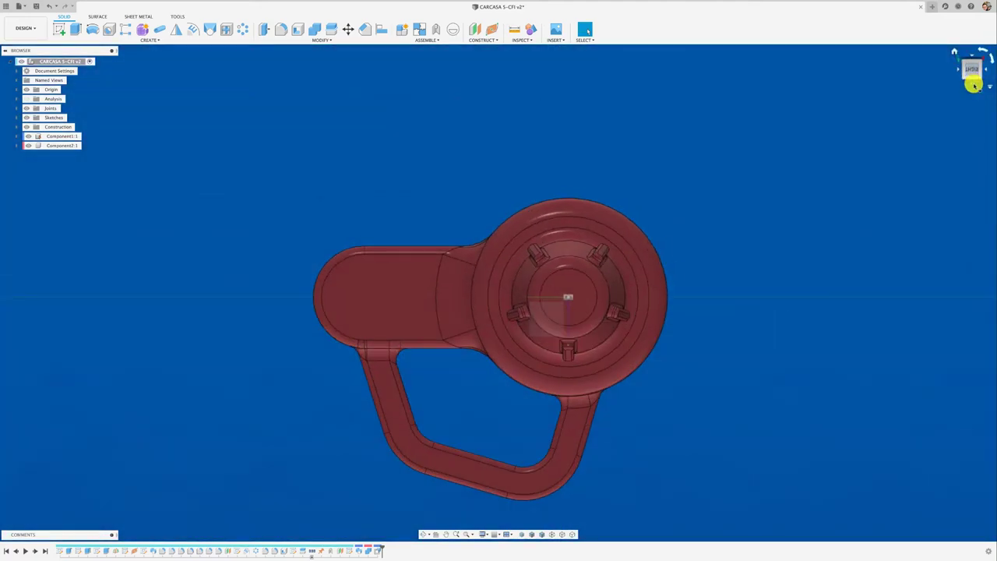
left_click(973, 85)
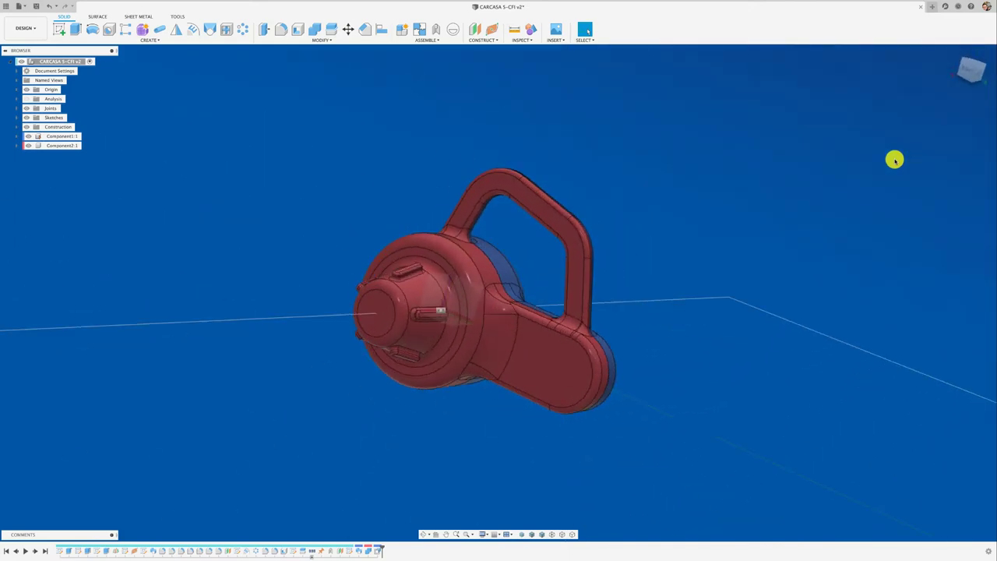
left_click(970, 70)
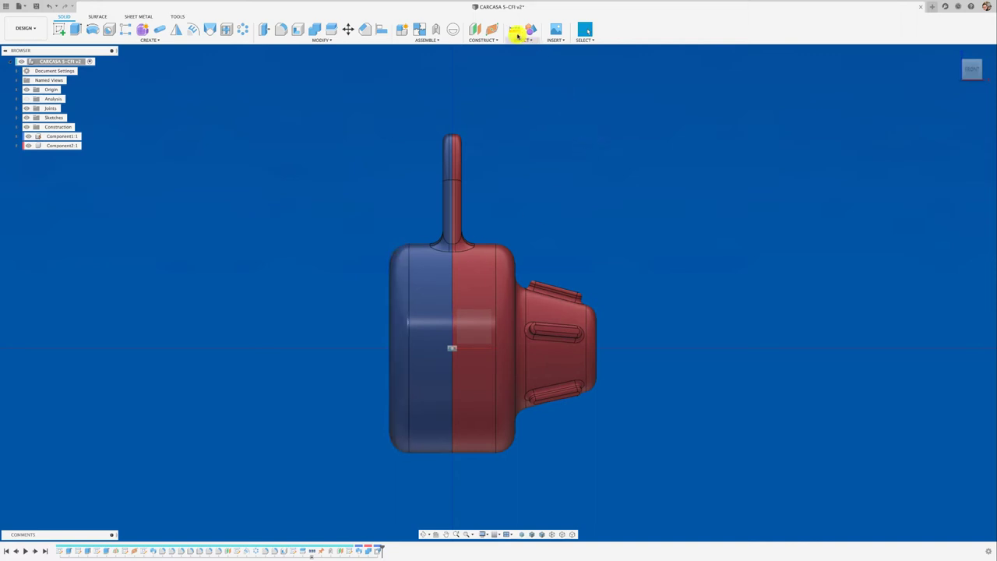
left_click(514, 29)
left_click(515, 272)
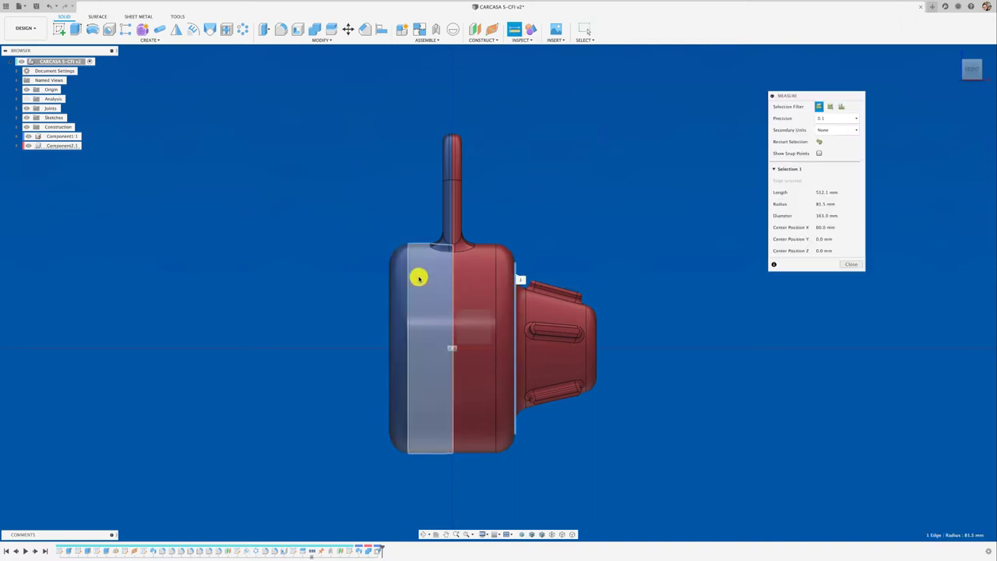
left_click(388, 281)
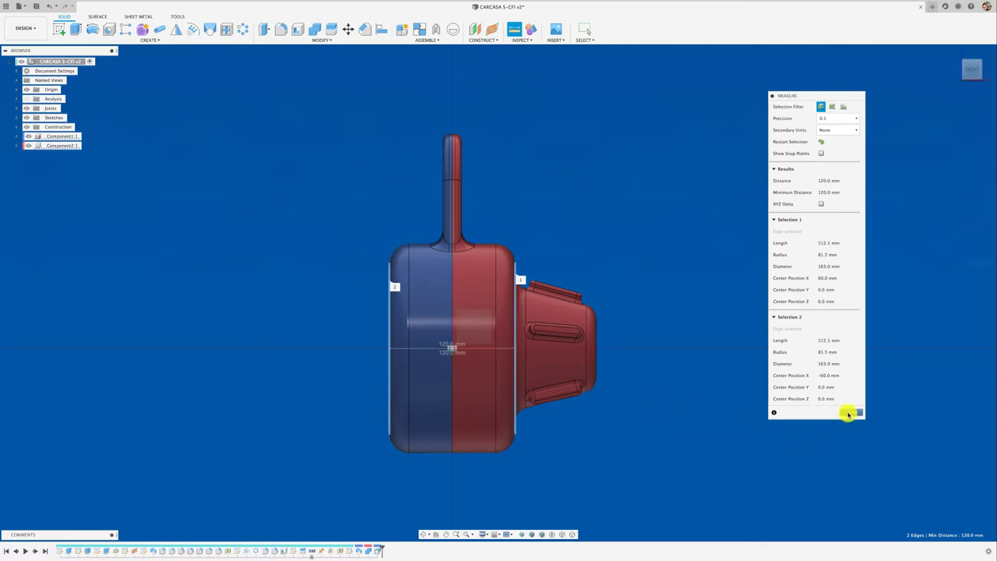
left_click(850, 412)
mouse_move(593, 286)
middle_mouse_down("shift")
mouse_move(556, 143)
mouse_move(553, 52)
middle_mouse_up("shift")
Step: Open the McMaster-Carr catalogue in the Screws & Bolts category and enlarge its window
left_click(554, 39)
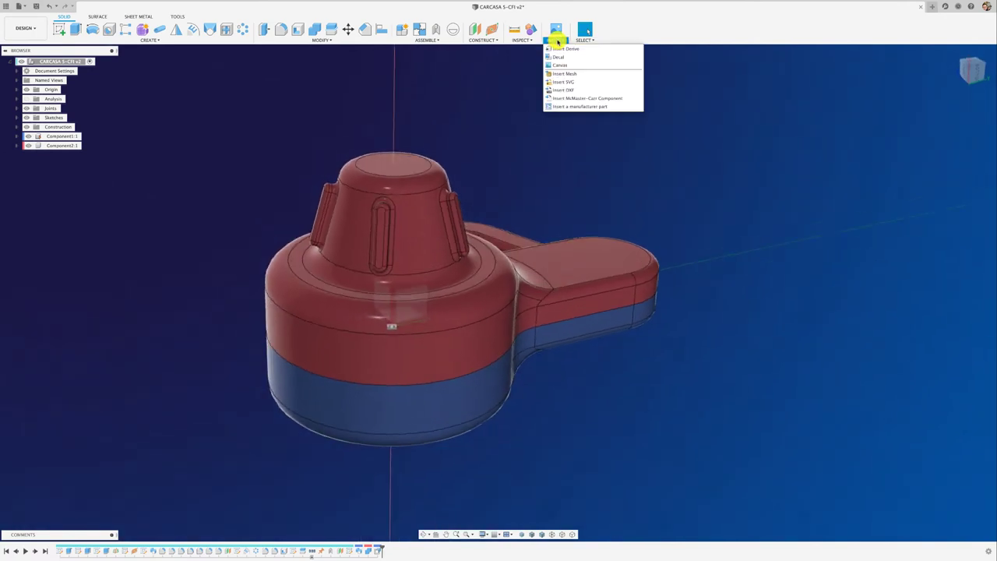
left_click(566, 99)
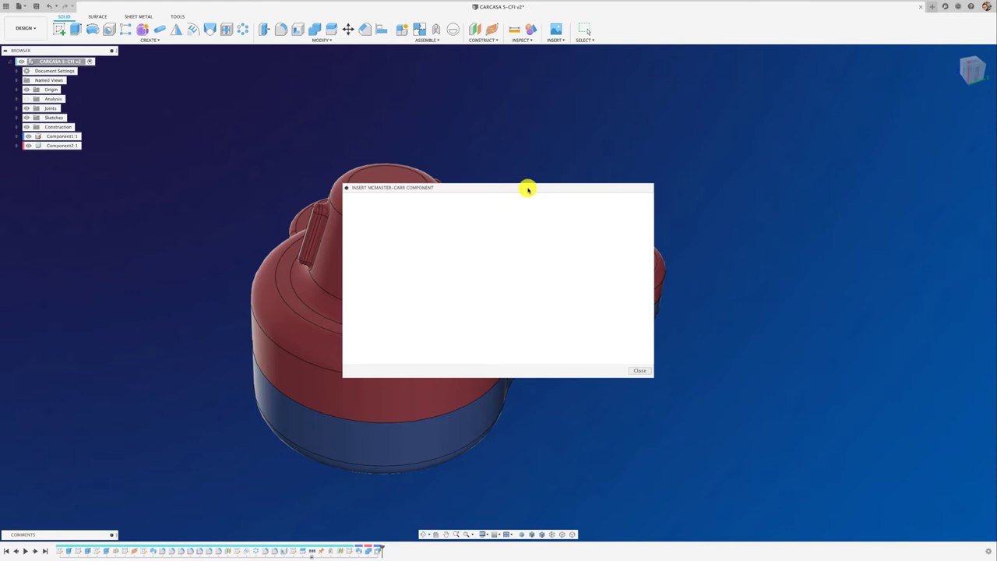
left_click_drag(527, 187, 634, 116)
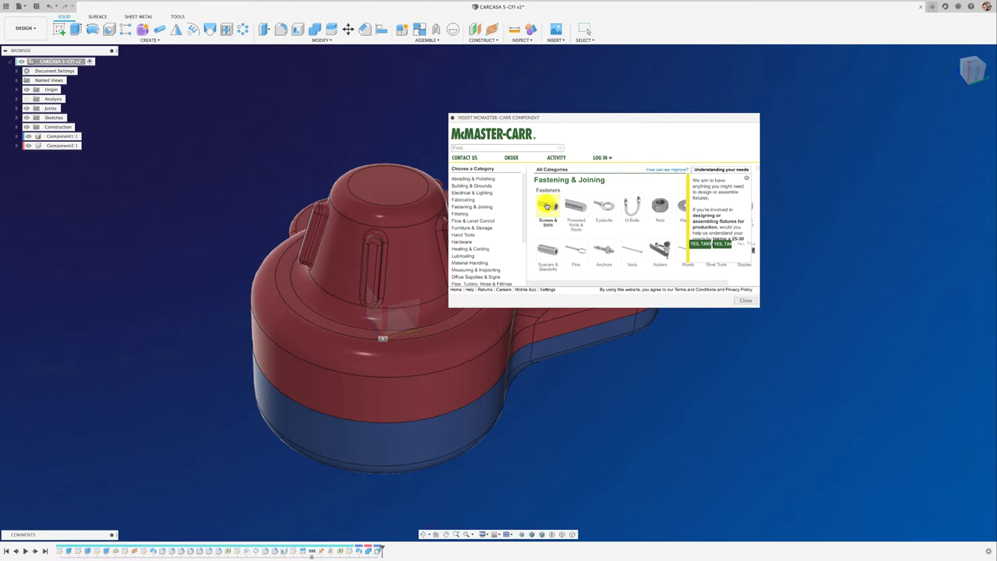
left_click(547, 206)
left_click_drag(634, 118, 591, 79)
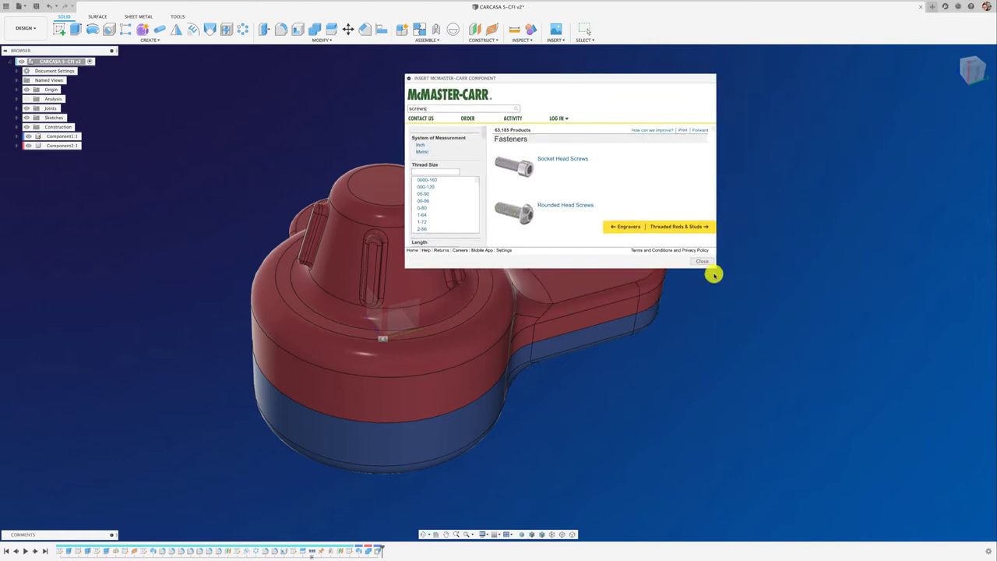
left_click_drag(713, 267, 913, 405)
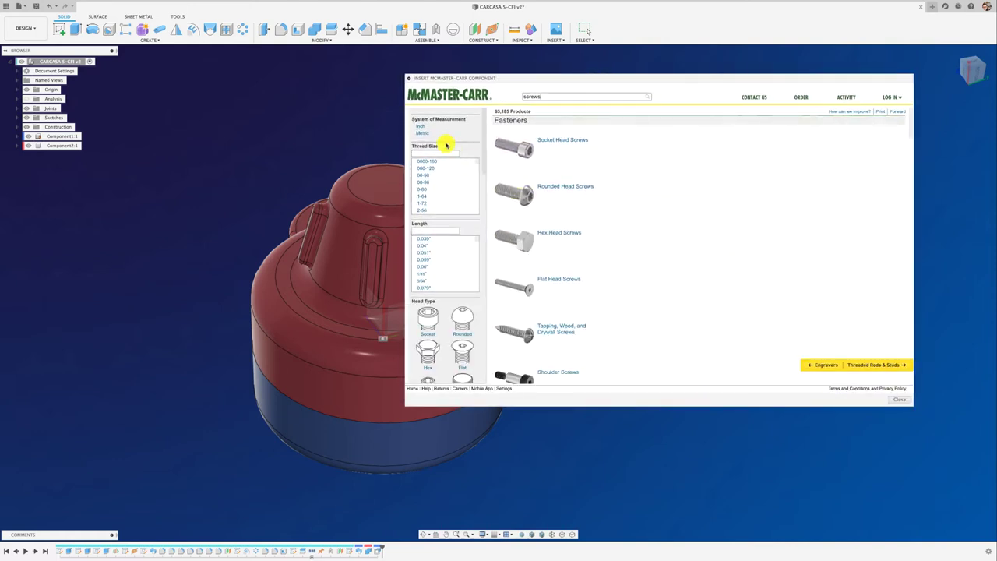
Step: Filter the screws to Metric with a 70 mm length
left_click(422, 133)
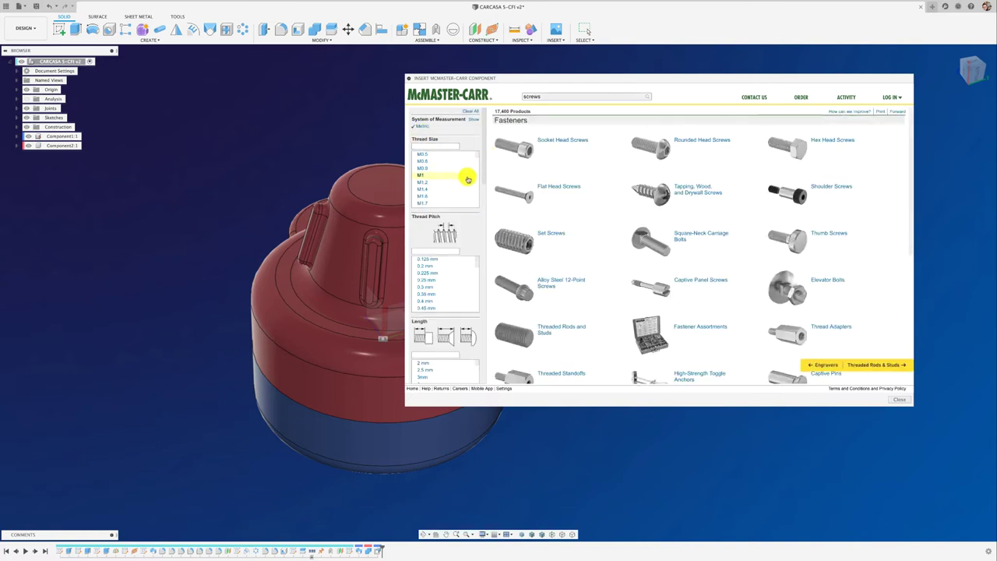
scroll(460, 278, "down", 2)
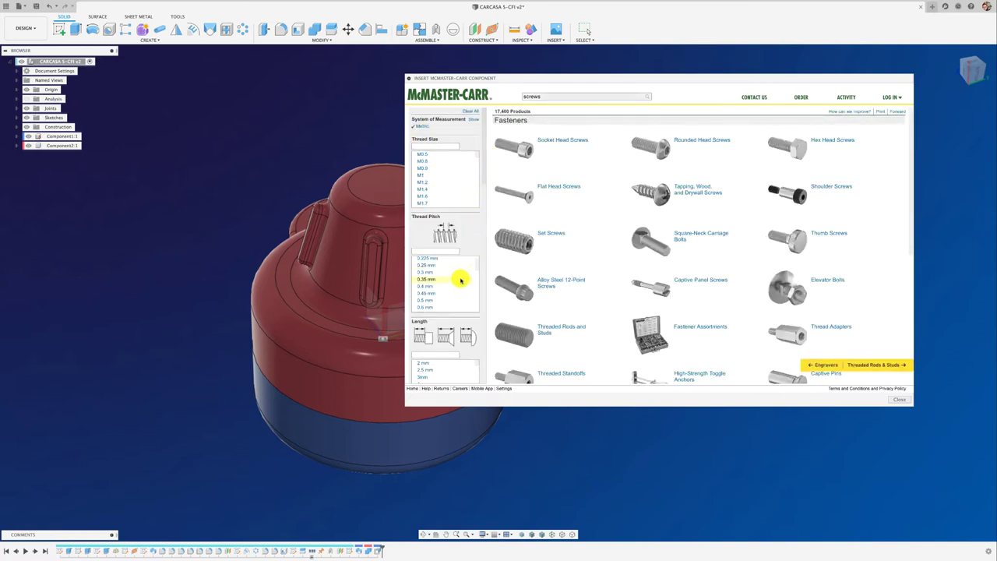
scroll(478, 346, "down", 2)
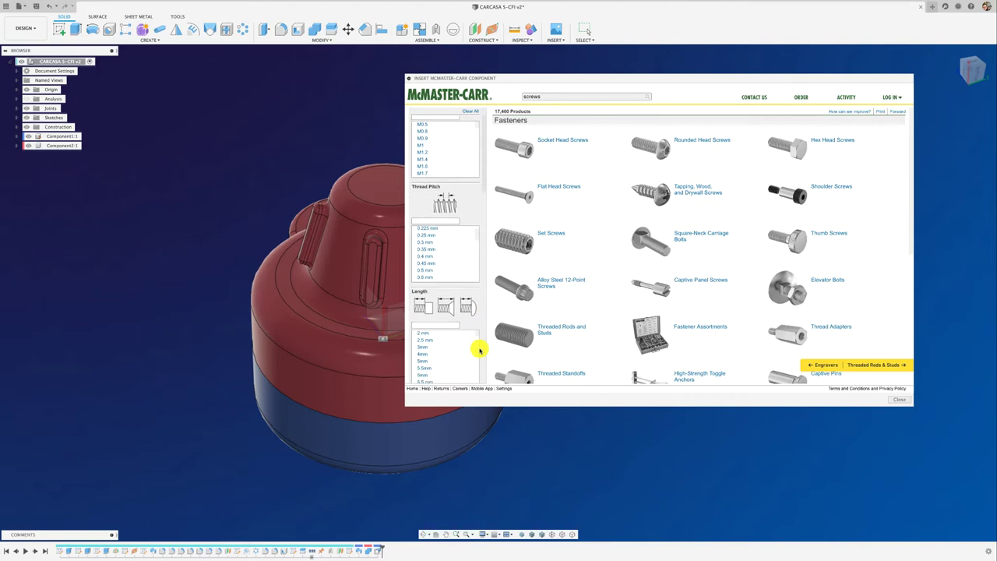
scroll(478, 347, "down", 2)
scroll(475, 311, "down", 5)
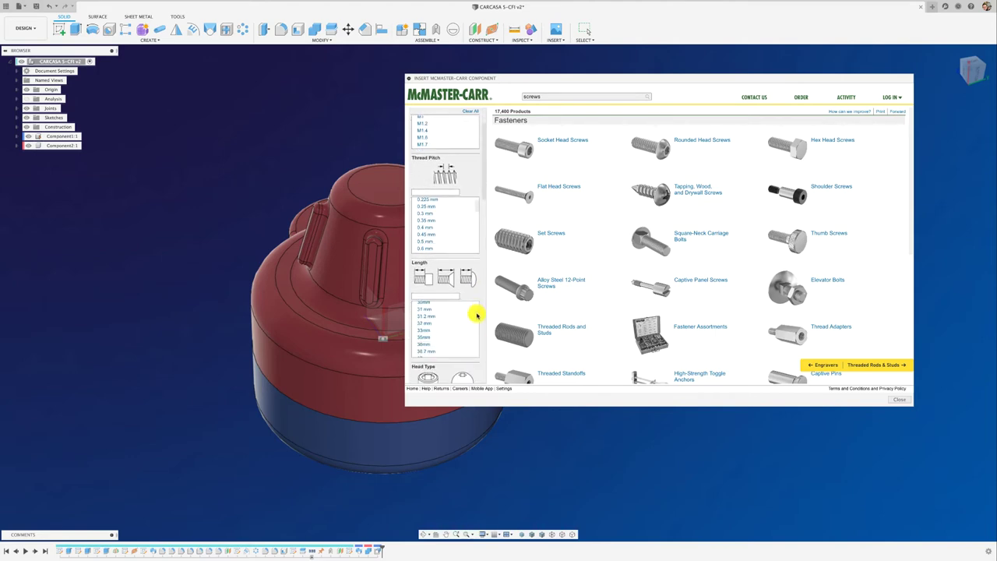
scroll(477, 314, "down", 3)
scroll(474, 315, "down", 3)
scroll(474, 317, "down", 3)
scroll(475, 320, "down", 3)
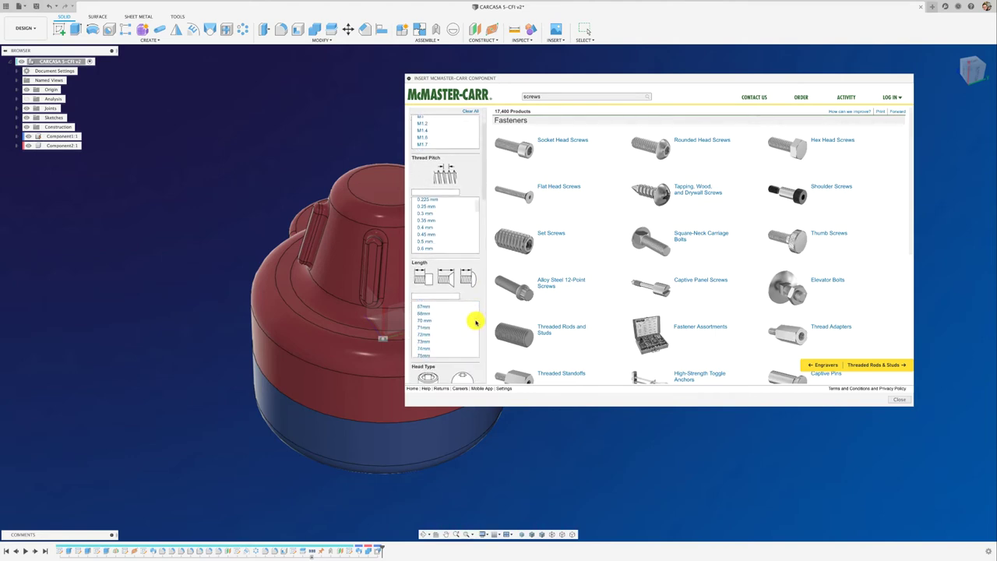
left_click(424, 320)
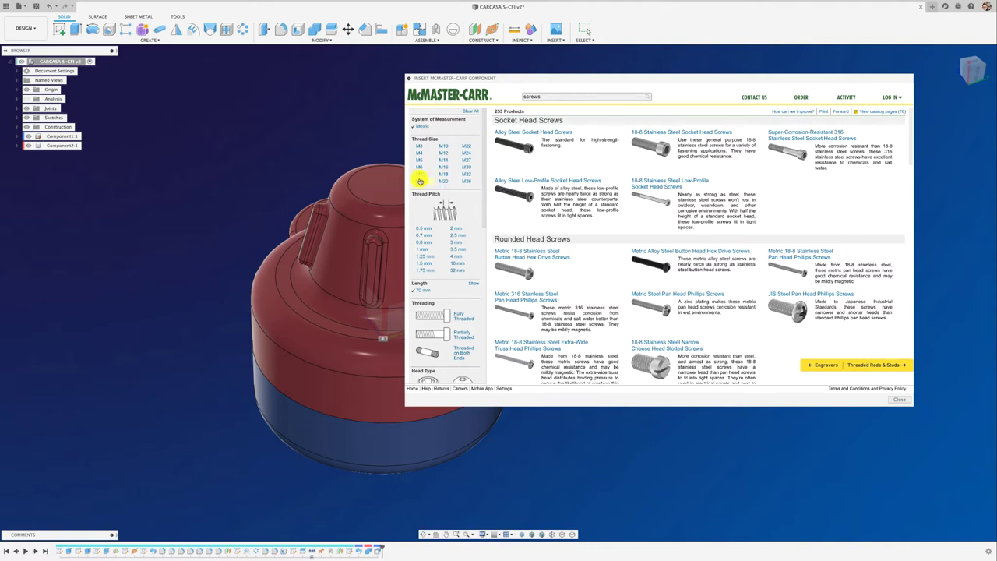
Step: Filter to M8 thread and rounded heads, then open the stainless button head screw's page
left_click(421, 181)
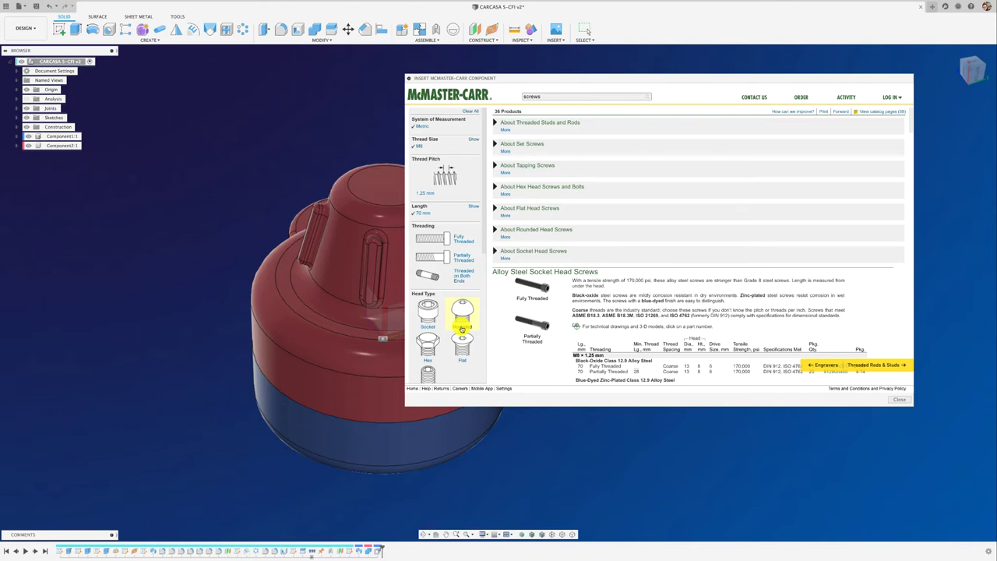
left_click(462, 327)
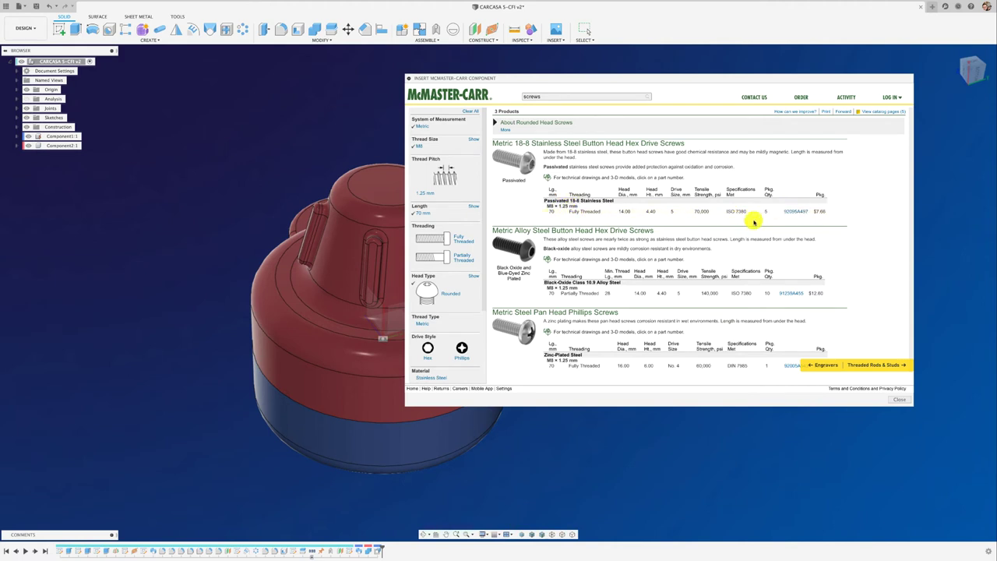
left_click(793, 212)
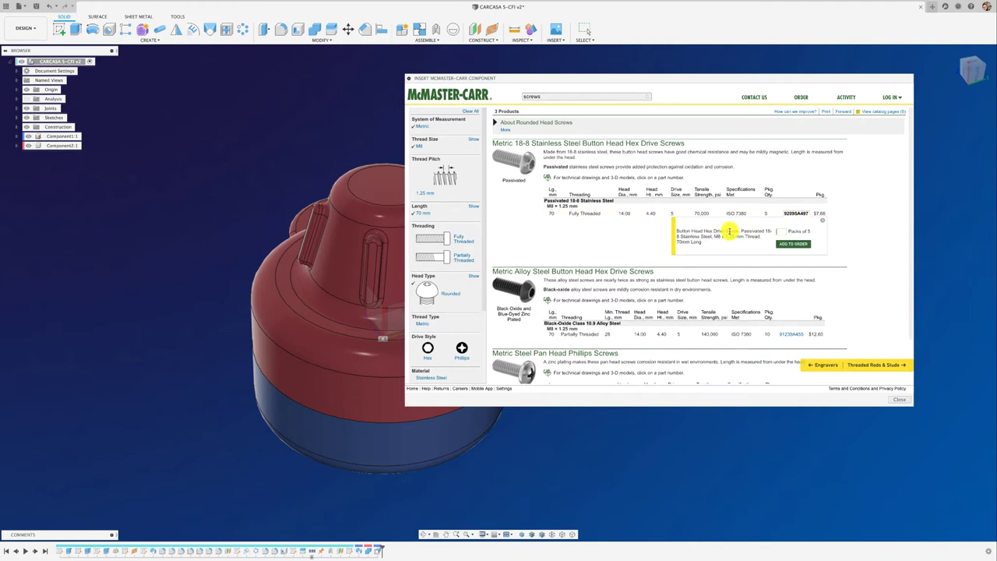
left_click(690, 222)
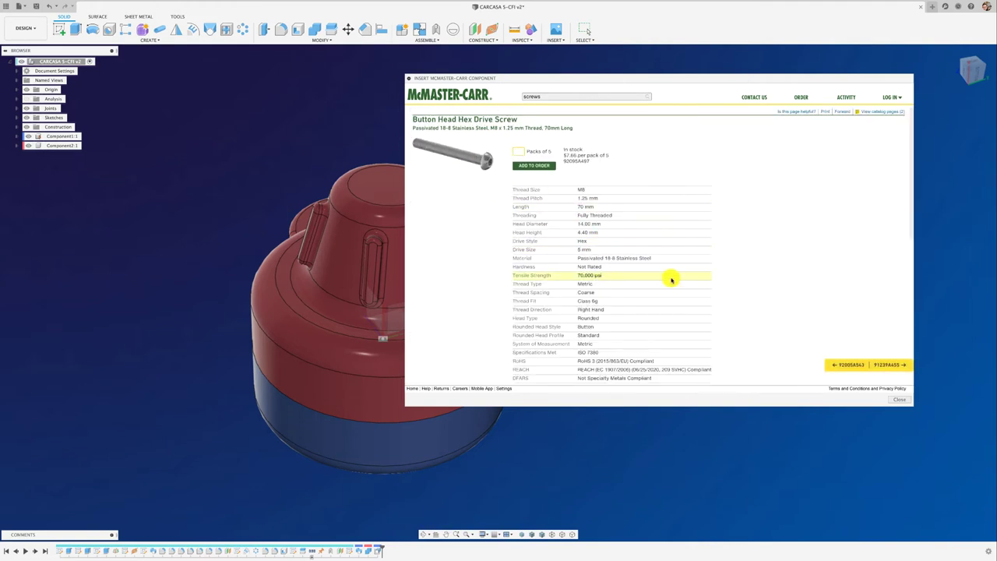
Step: Insert screw 92095A497 into the design as a 3-D STEP model
scroll(668, 274, "down", 3)
scroll(671, 274, "down", 2)
scroll(672, 274, "down", 1)
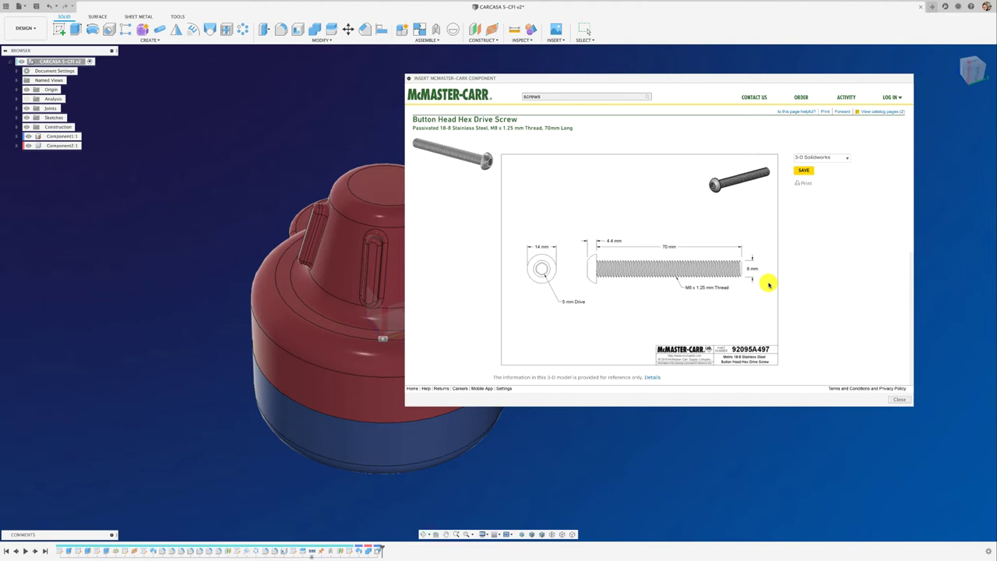
left_click(846, 158)
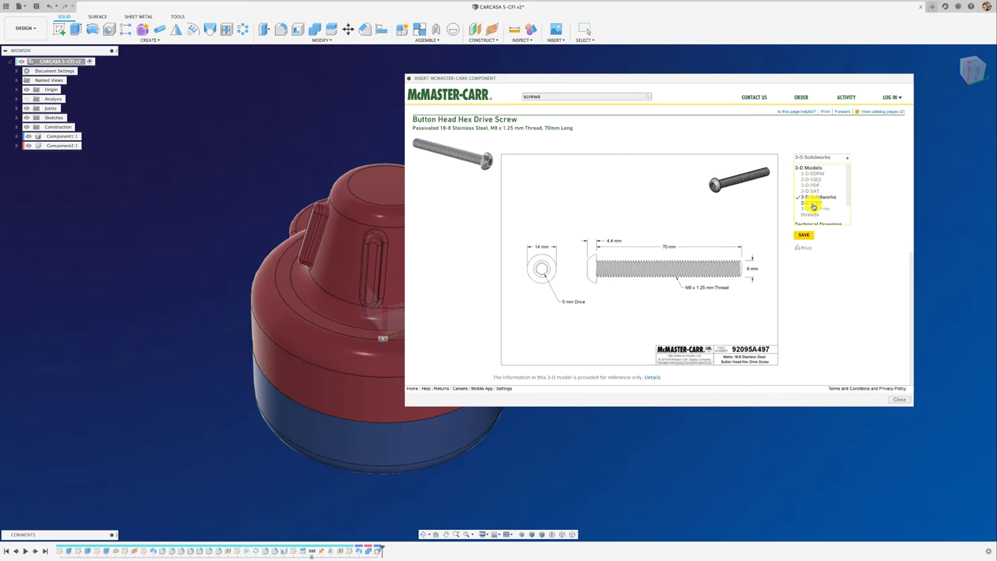
left_click(812, 205)
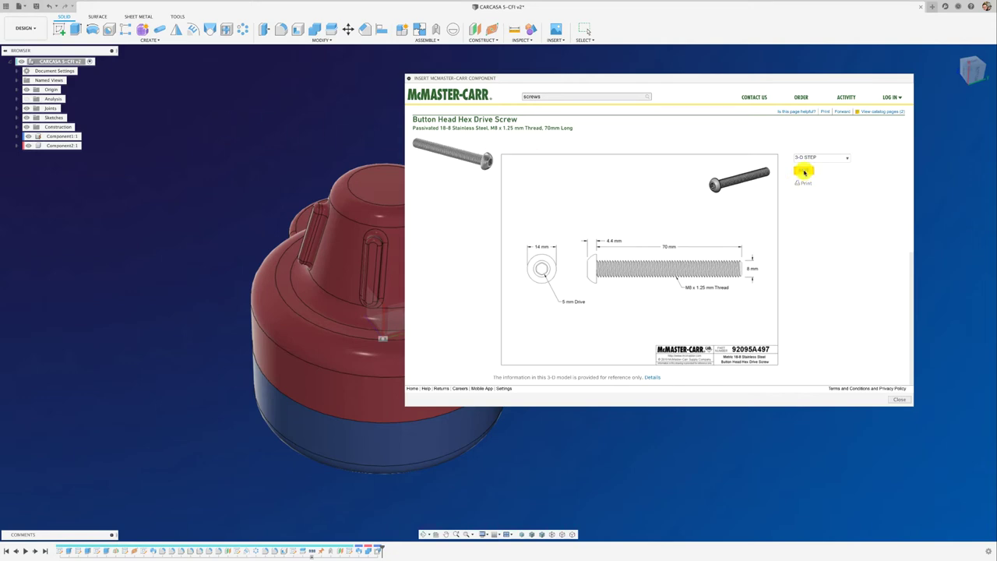
left_click(805, 172)
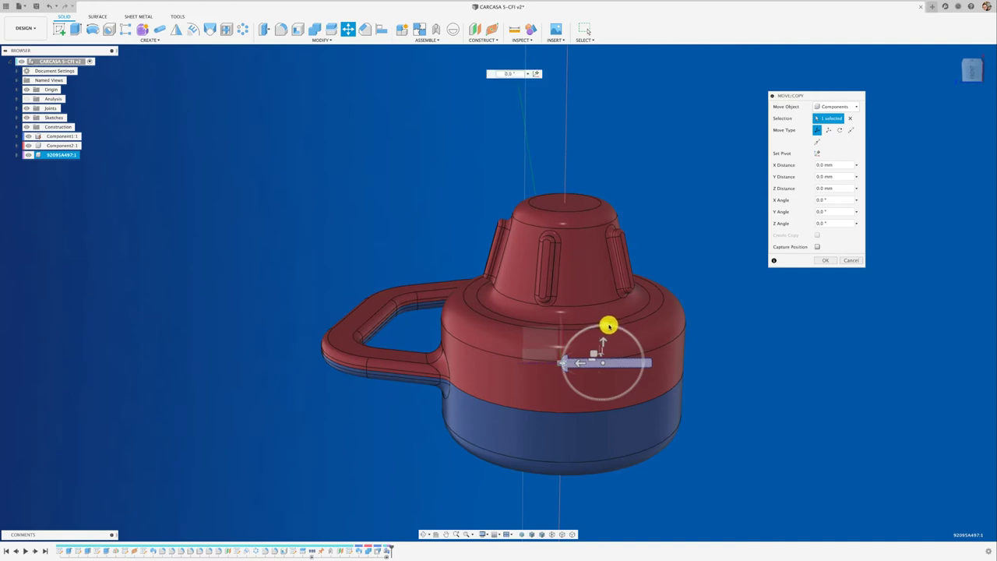
Step: Rotate the screw 90° upright and move it 86.2 mm along X in Front view
left_click_drag(608, 325, 655, 359)
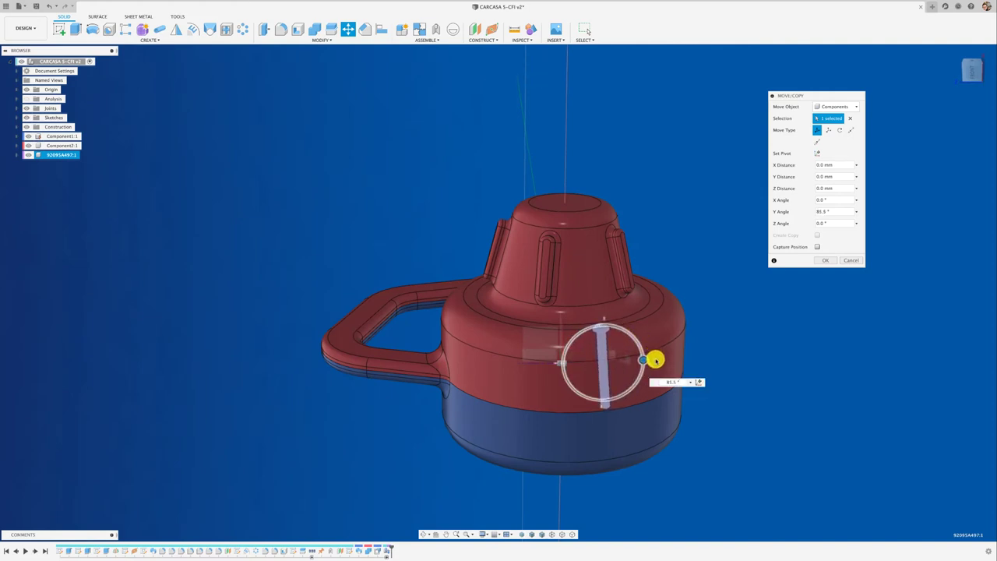
left_click_drag(655, 359, 659, 352)
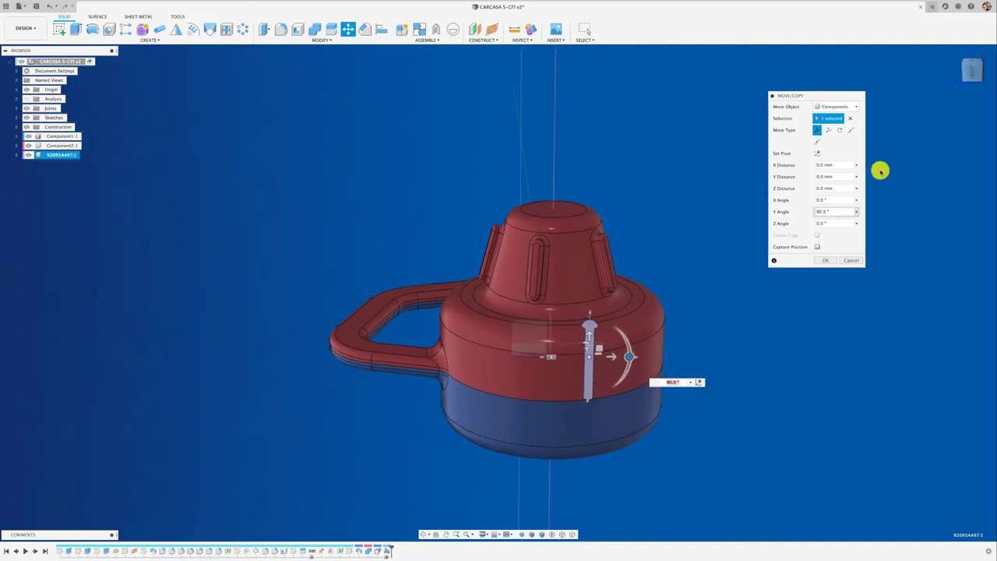
left_click(971, 68)
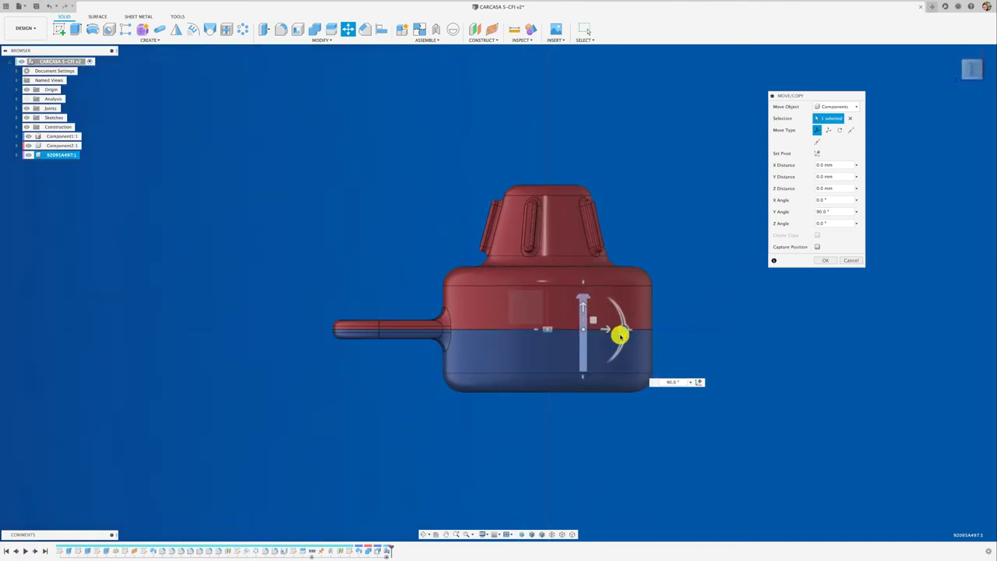
left_click_drag(603, 328, 690, 326)
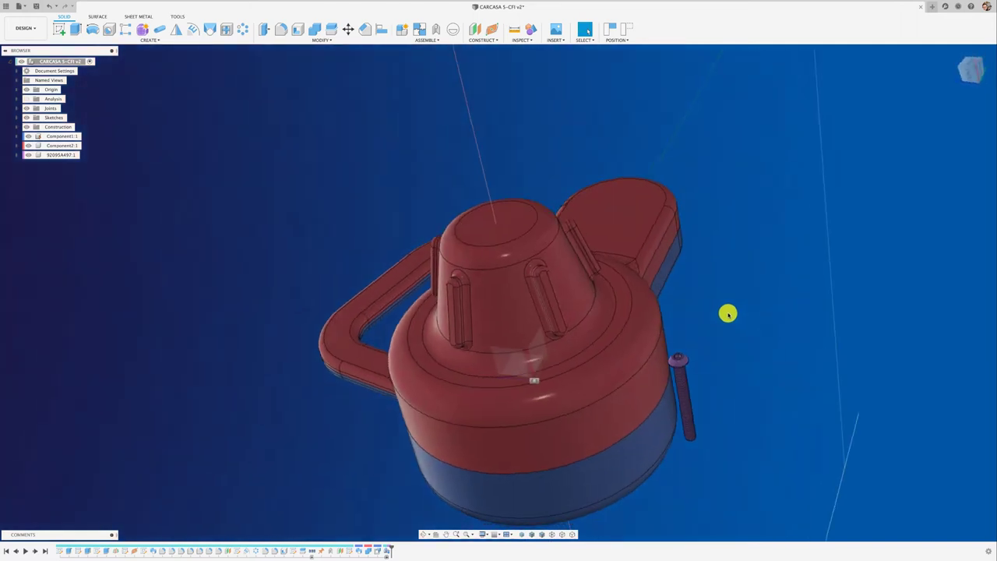
Step: Hide the red upper casing half and start a sketch on the lower half's top rim face
left_click(499, 356)
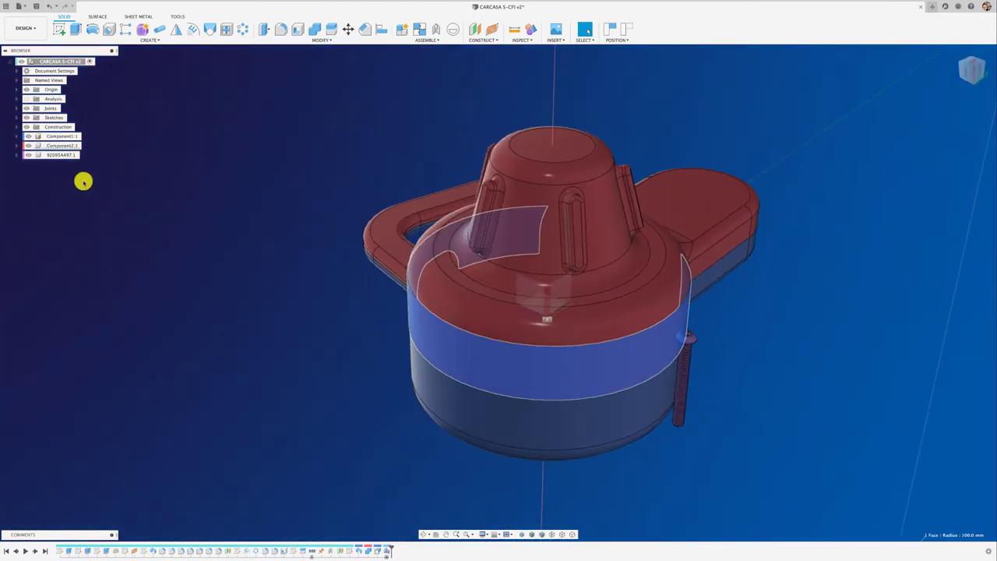
left_click(28, 146)
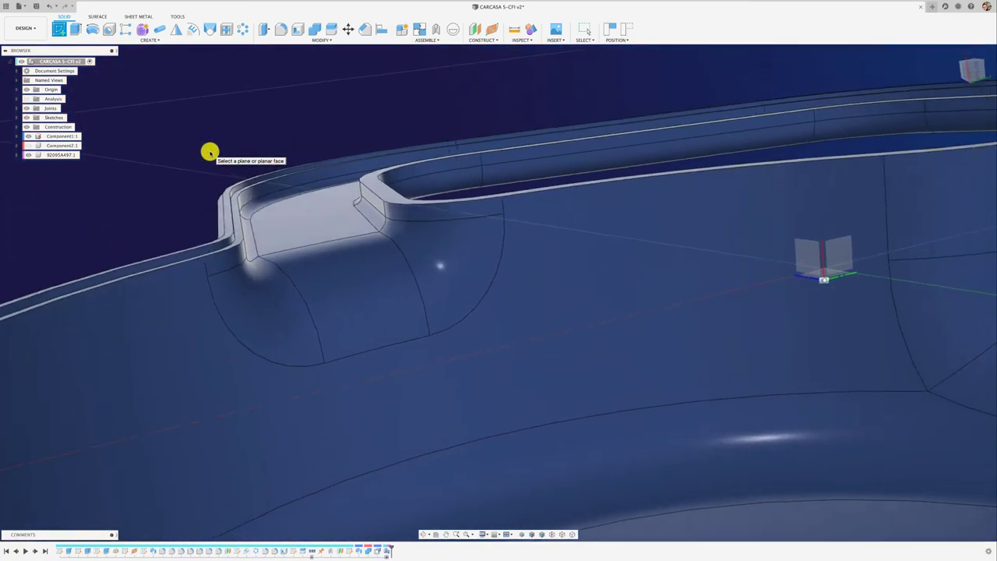
left_click(472, 140)
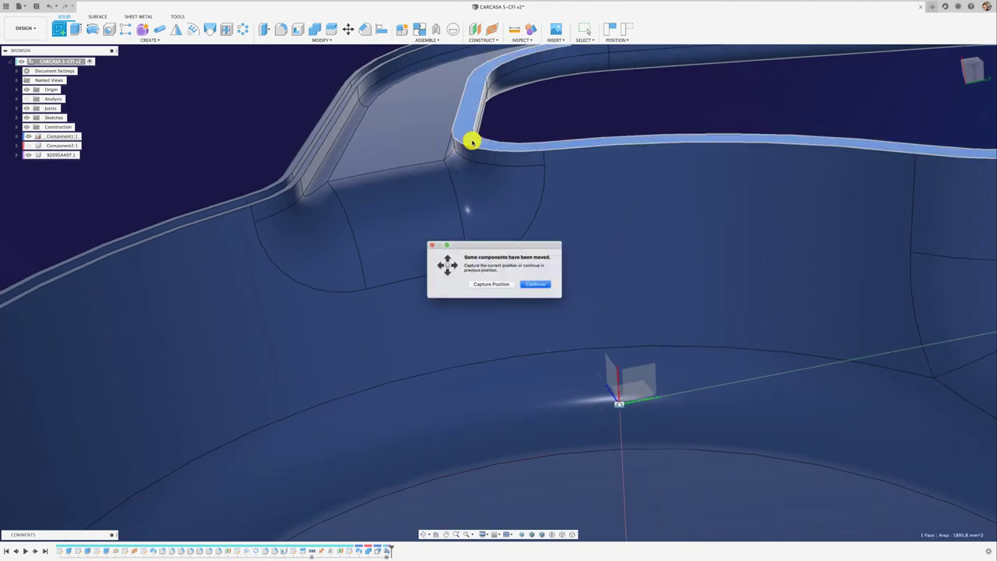
left_click(498, 290)
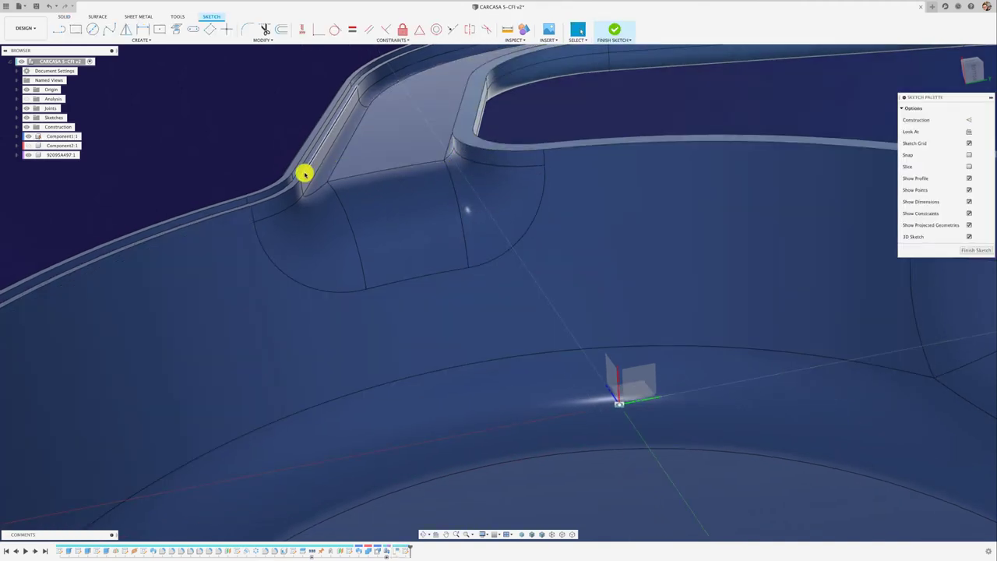
Step: In a straight-on view, draw a small circle on the bay rim near the handle
mouse_move(300, 173)
middle_mouse_down("shift")
mouse_move(835, 113)
mouse_move(951, 69)
middle_mouse_up("shift")
left_click(969, 66)
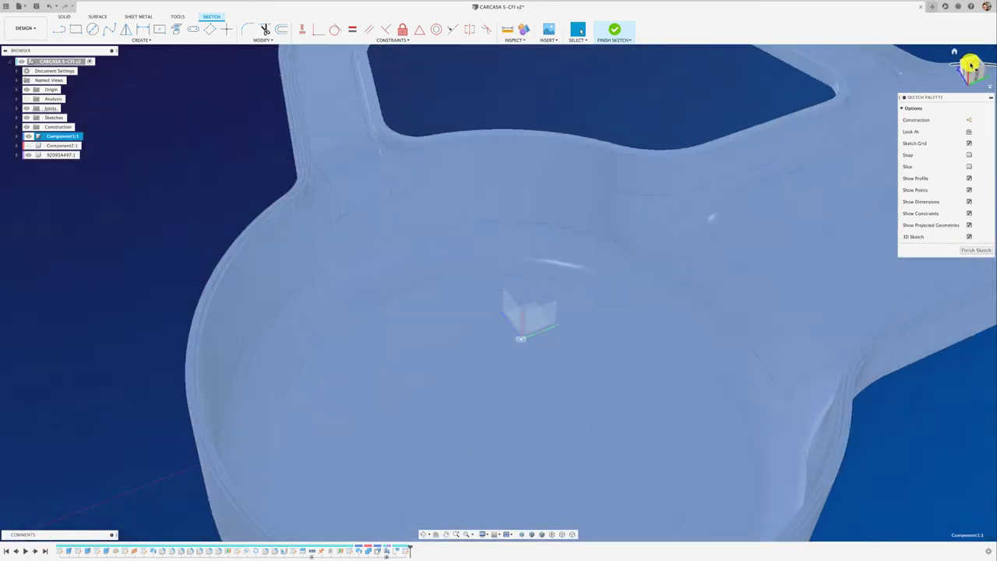
scroll(291, 87, "down", 2)
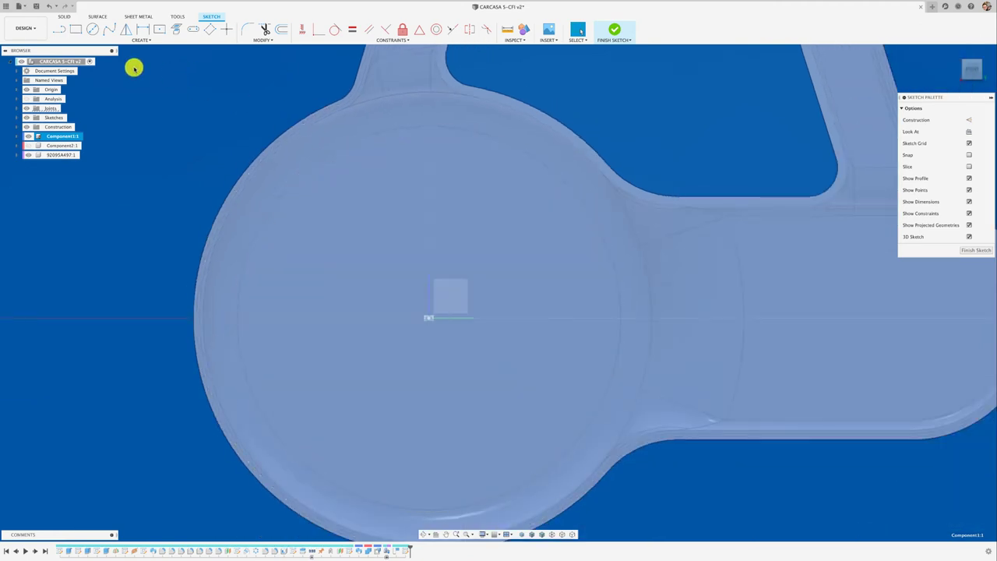
left_click(95, 29)
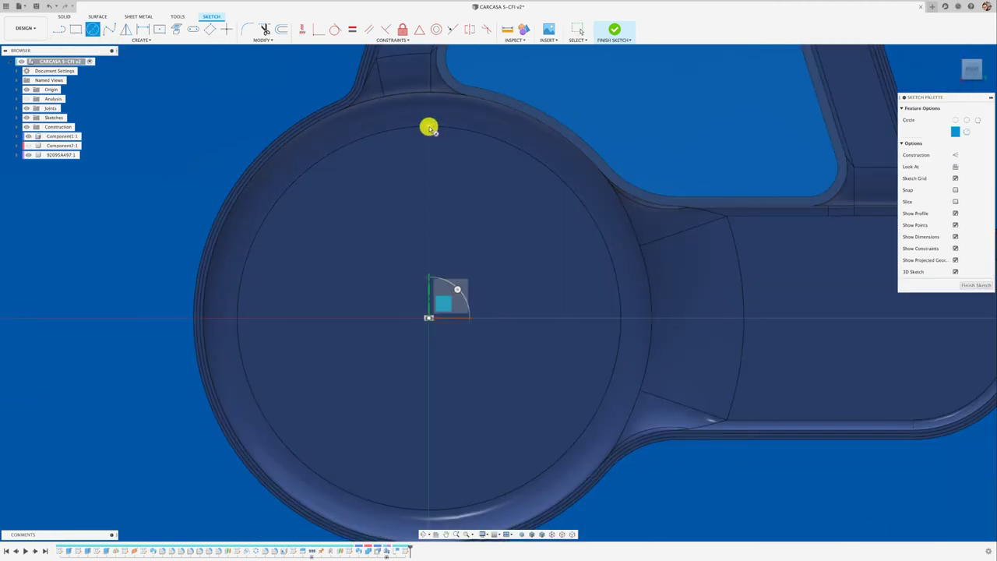
left_click(430, 128)
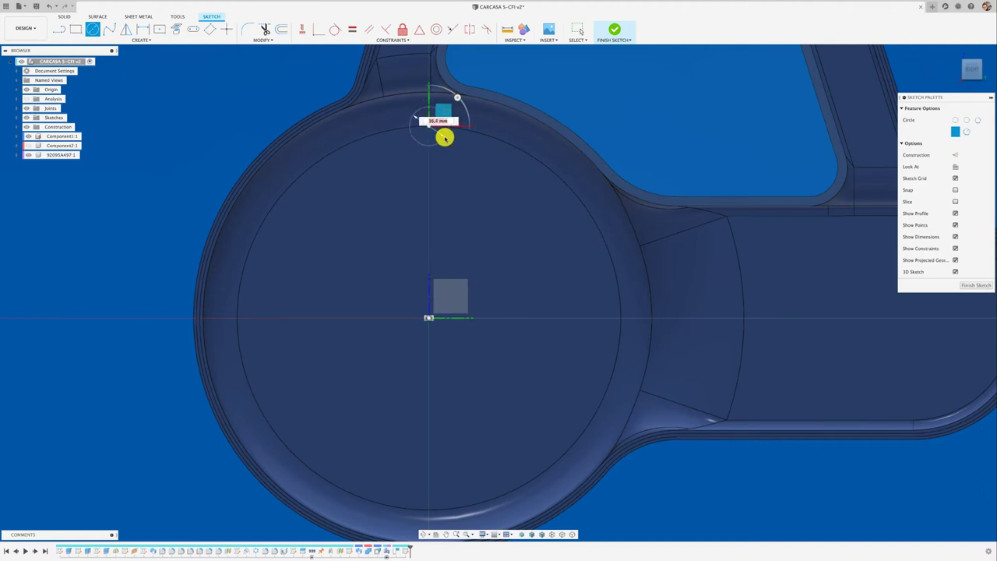
left_click(457, 181)
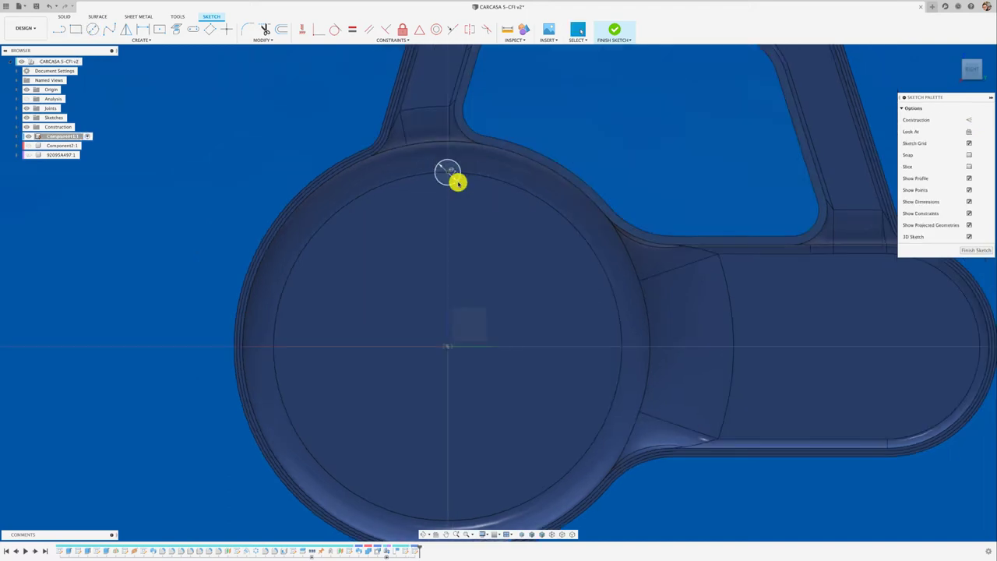
middle_click_drag(457, 181, 355, 197, "shift")
scroll(302, 193, "up", 2)
scroll(302, 193, "up", 2)
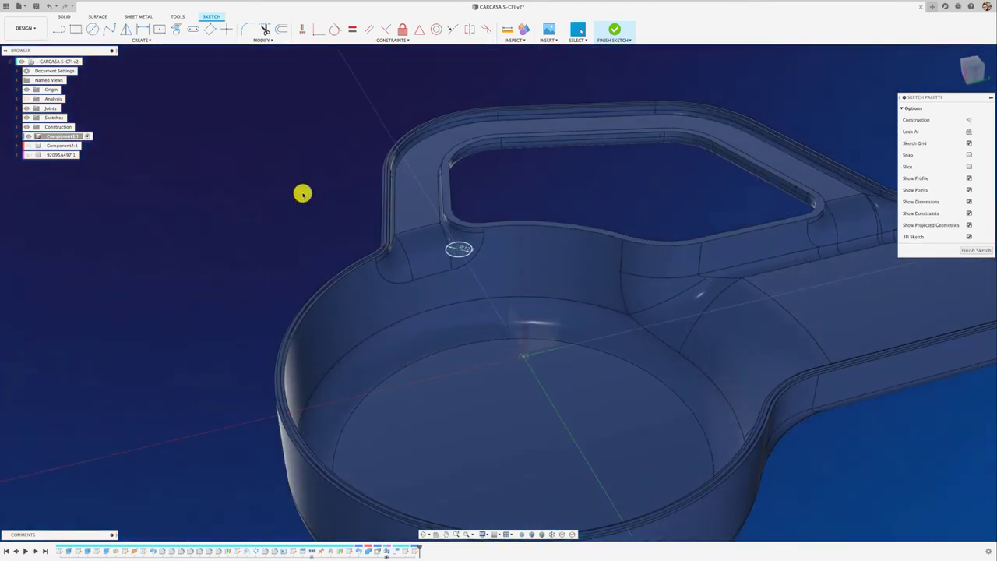
Step: Extrude the small circle downward with extent All, joined to the casing
key("e")
left_click(460, 249)
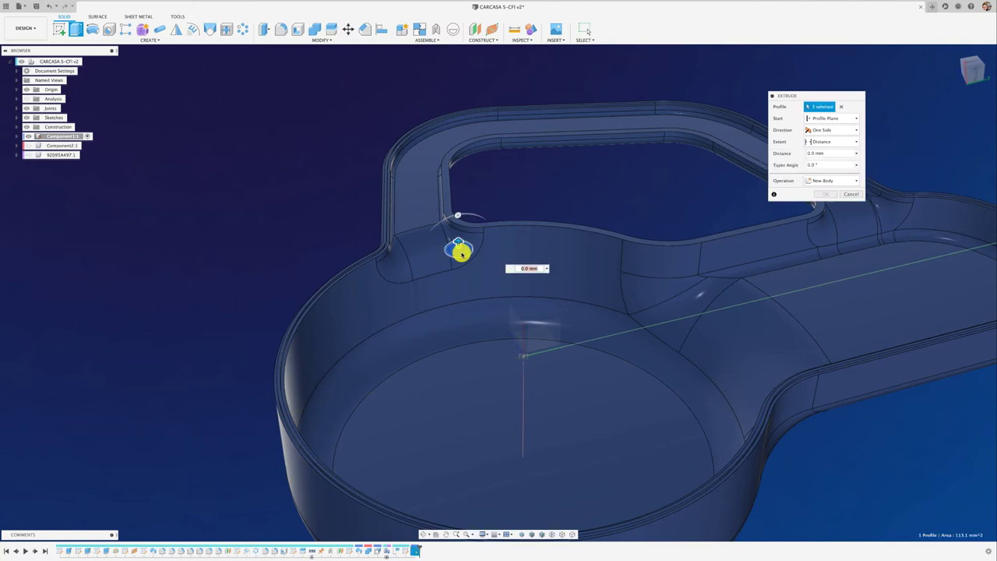
left_click_drag(458, 245, 453, 337)
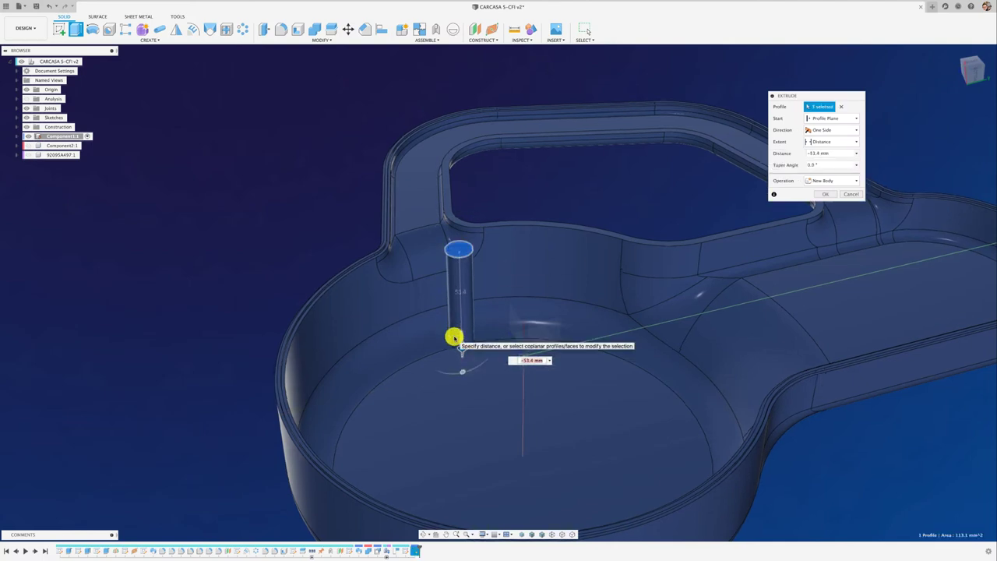
scroll(454, 336, "up", 3)
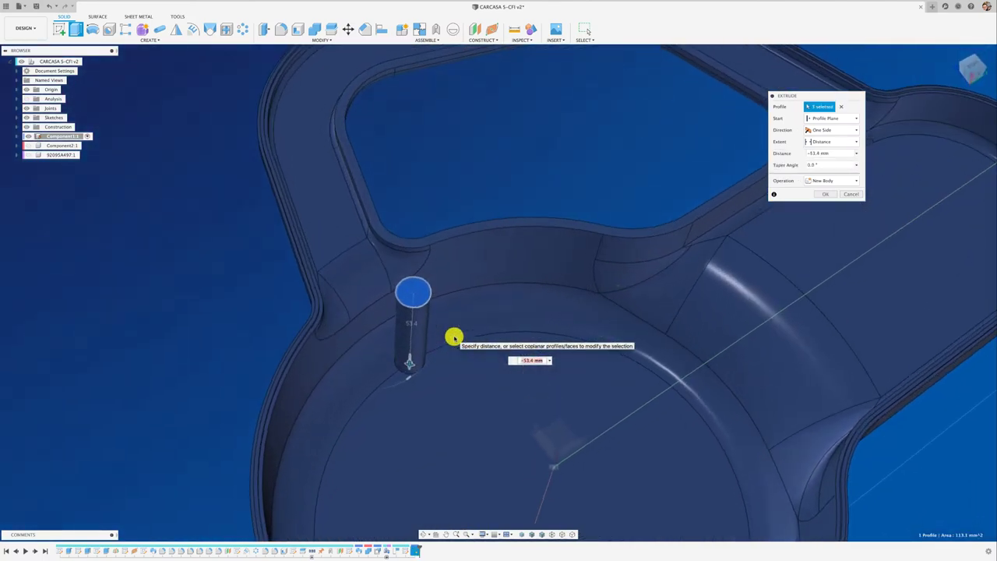
mouse_move(414, 374)
left_mouse_down()
mouse_move(410, 343)
mouse_move(439, 335)
left_mouse_up()
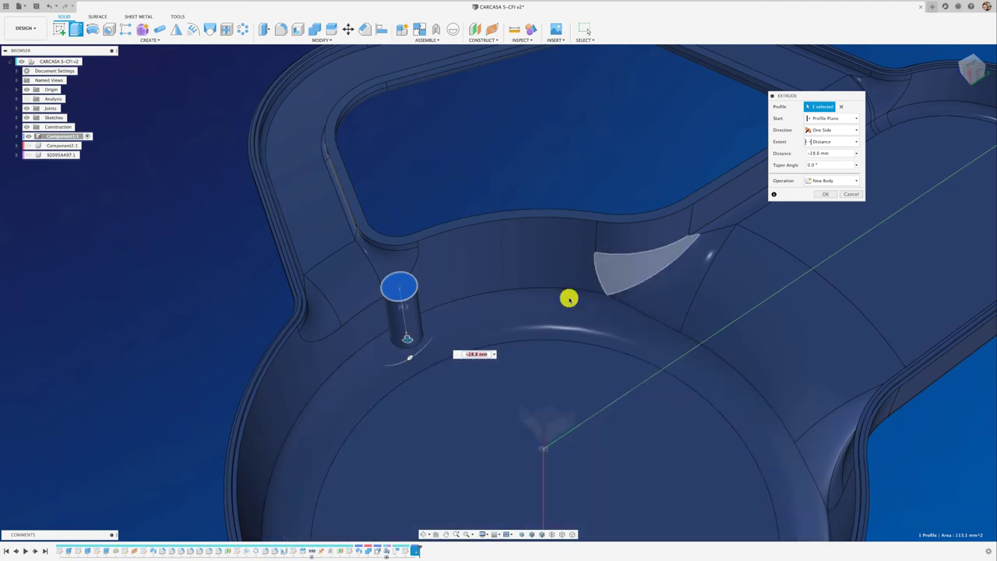
left_click(843, 147)
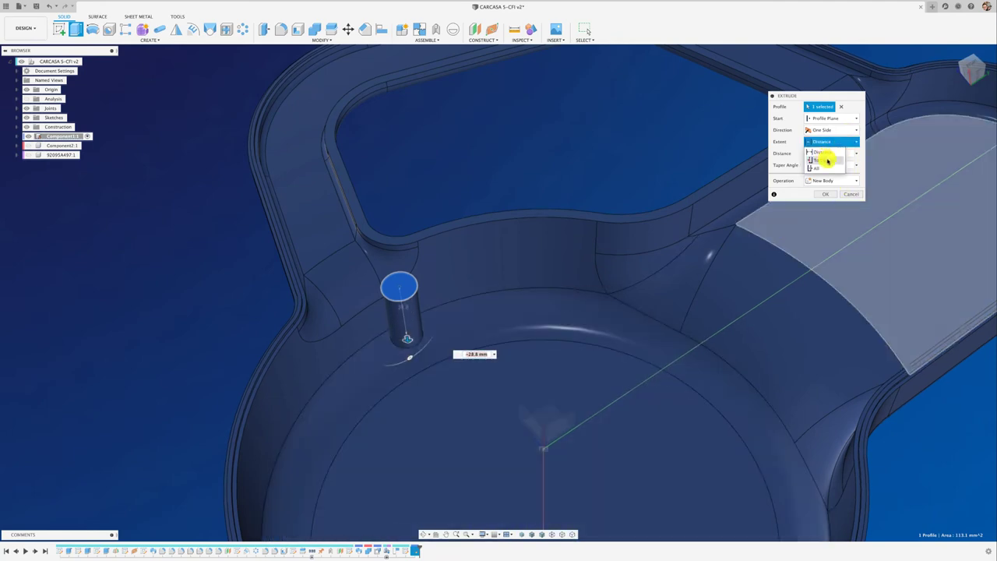
left_click(820, 169)
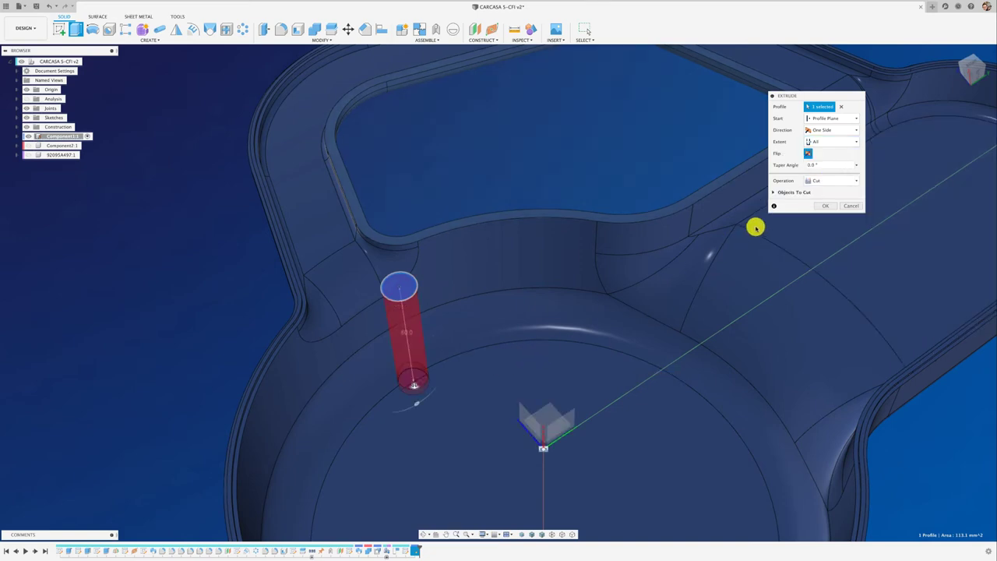
left_click(828, 181)
left_click(818, 192)
Step: Give the post a 2° taper and confirm the extrusion
middle_click_drag(771, 210, 389, 403, "shift")
left_click_drag(390, 403, 389, 400)
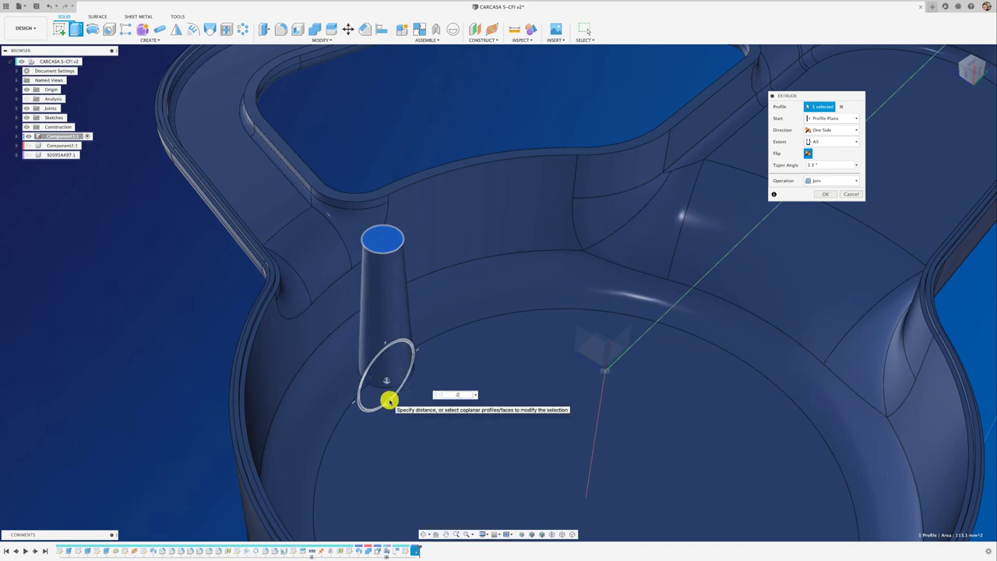
middle_click_drag(389, 399, 388, 399, "shift")
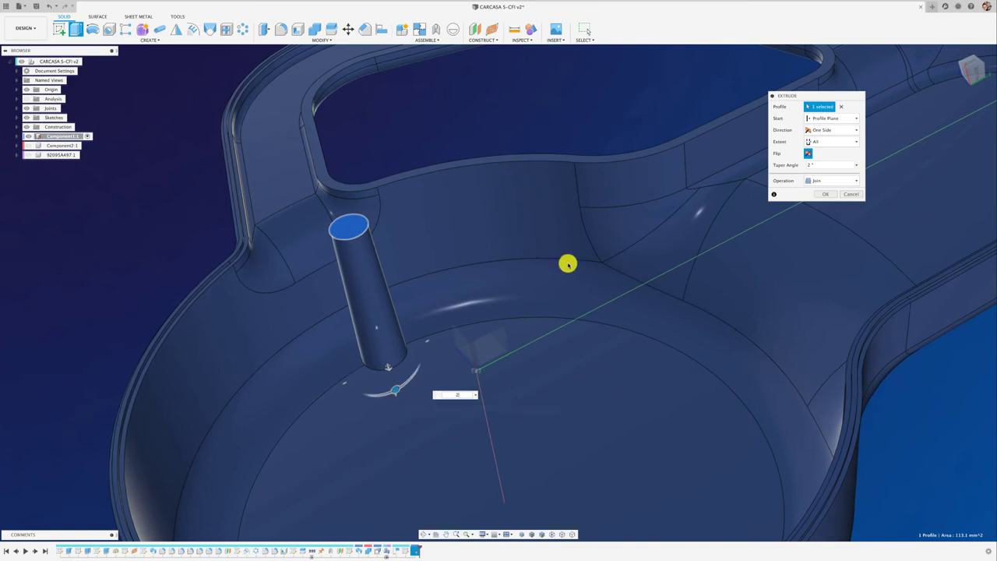
left_click(826, 197)
scroll(519, 124, "down", 2)
scroll(519, 124, "down", 2)
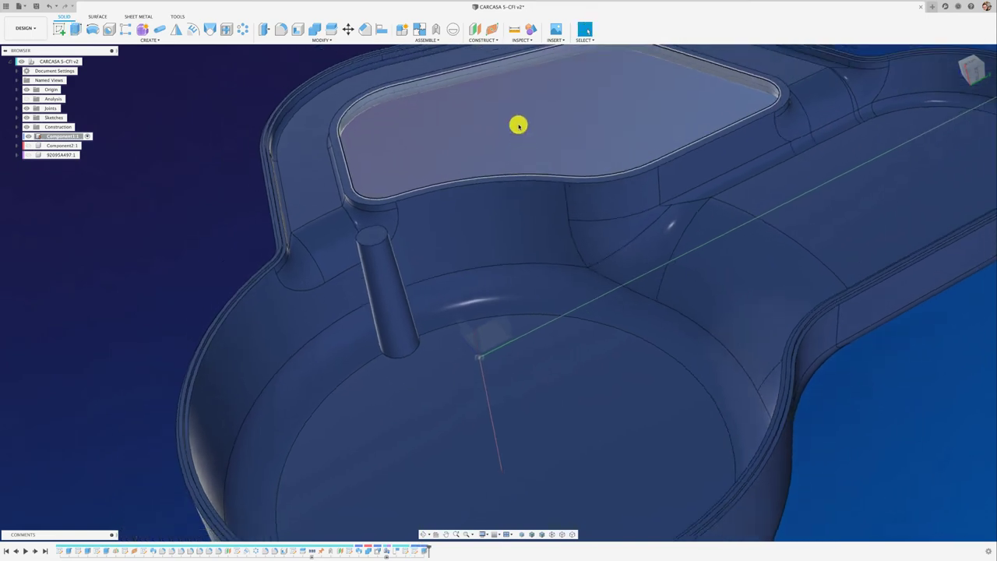
scroll(519, 125, "down", 3)
scroll(467, 148, "down", 2)
scroll(305, 172, "up", 1)
scroll(304, 173, "up", 2)
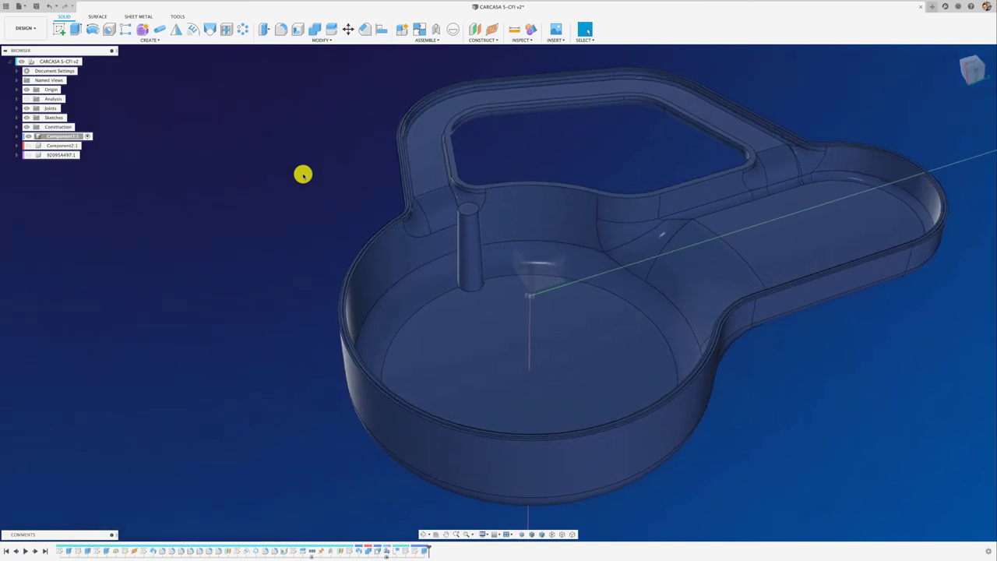
scroll(304, 173, "up", 2)
scroll(303, 175, "up", 1)
scroll(303, 175, "down", 2)
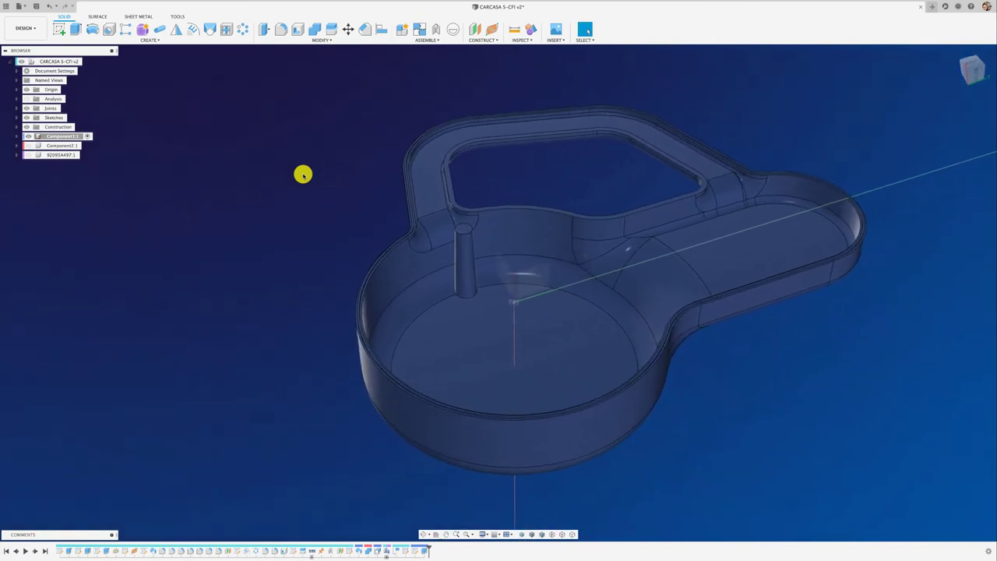
scroll(303, 175, "up", 2)
scroll(303, 174, "up", 1)
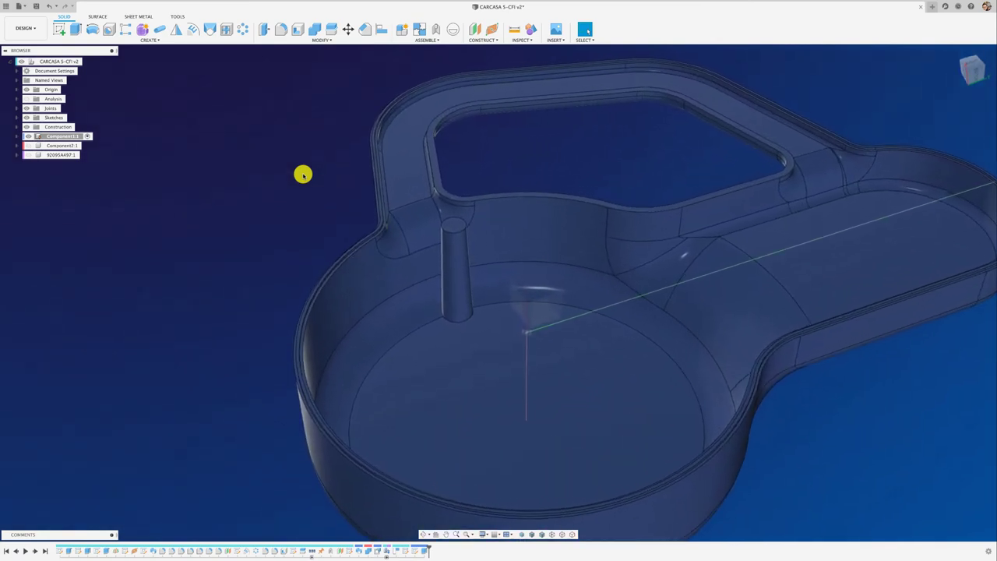
scroll(302, 173, "up", 2)
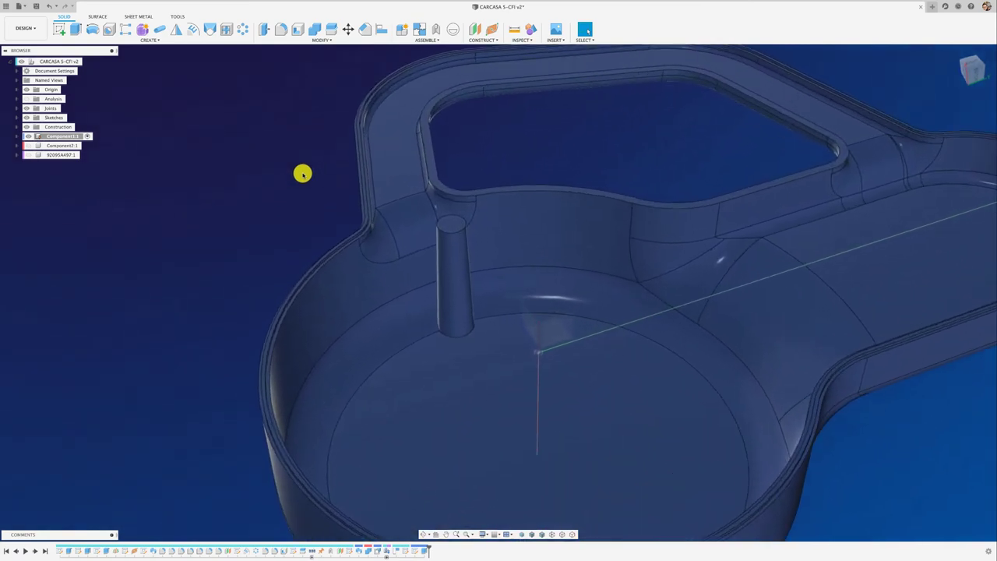
Step: Sketch a small circle centred on the top face of the tapered post
left_click(61, 34)
left_click(460, 223)
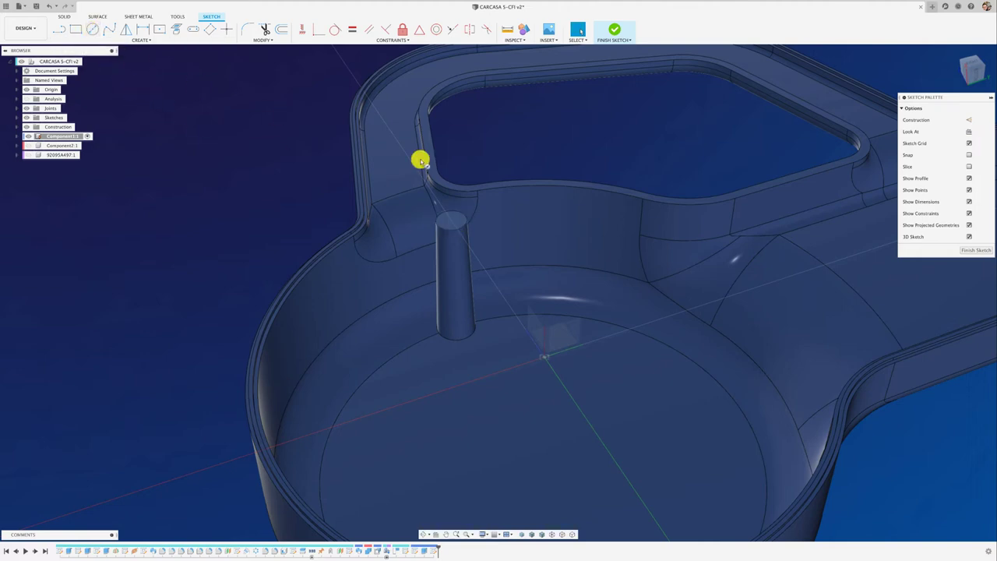
key("c")
left_click(453, 221)
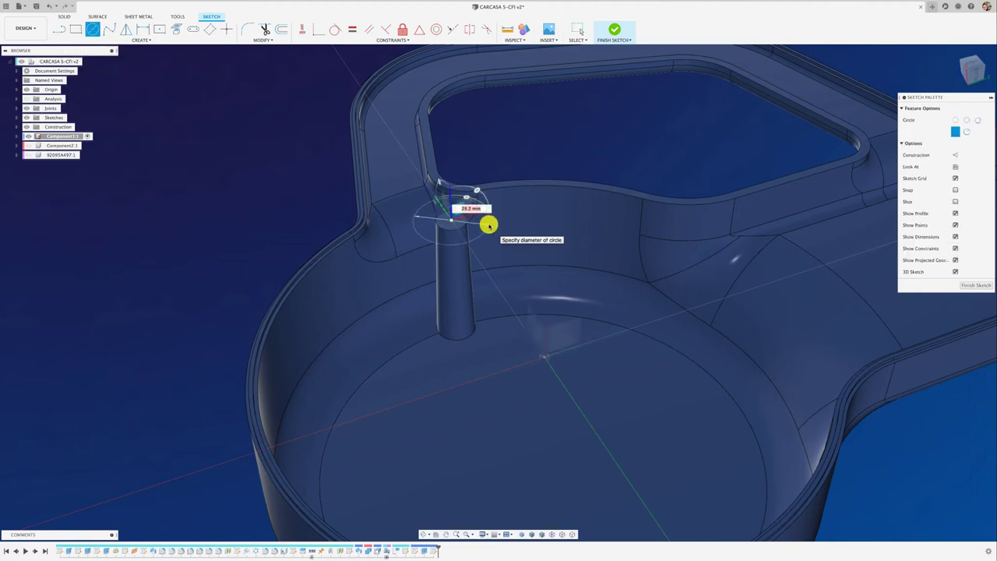
key("Return")
key("Return")
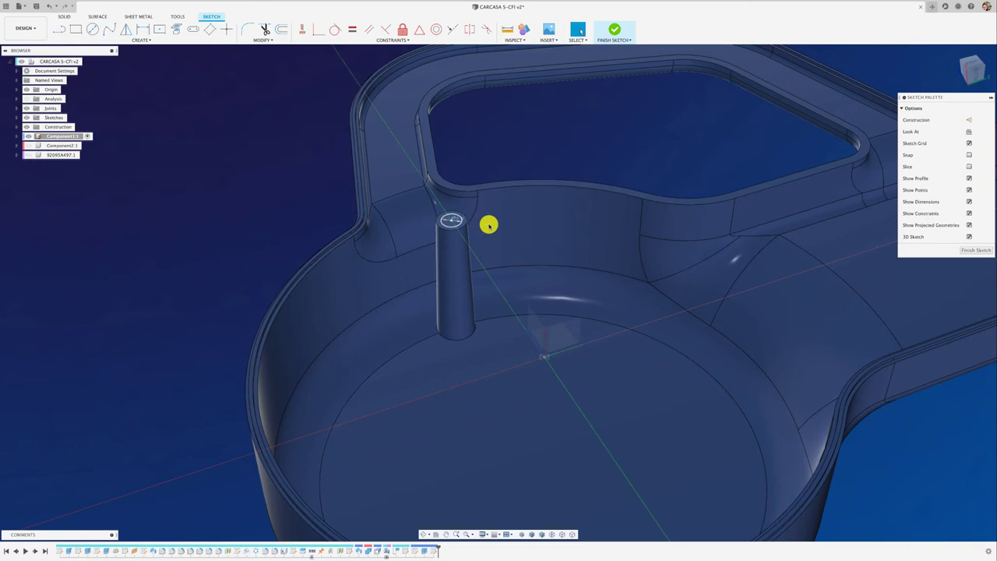
Step: Cut-extrude the circle 40 mm down into the post
key("e")
left_click(450, 222)
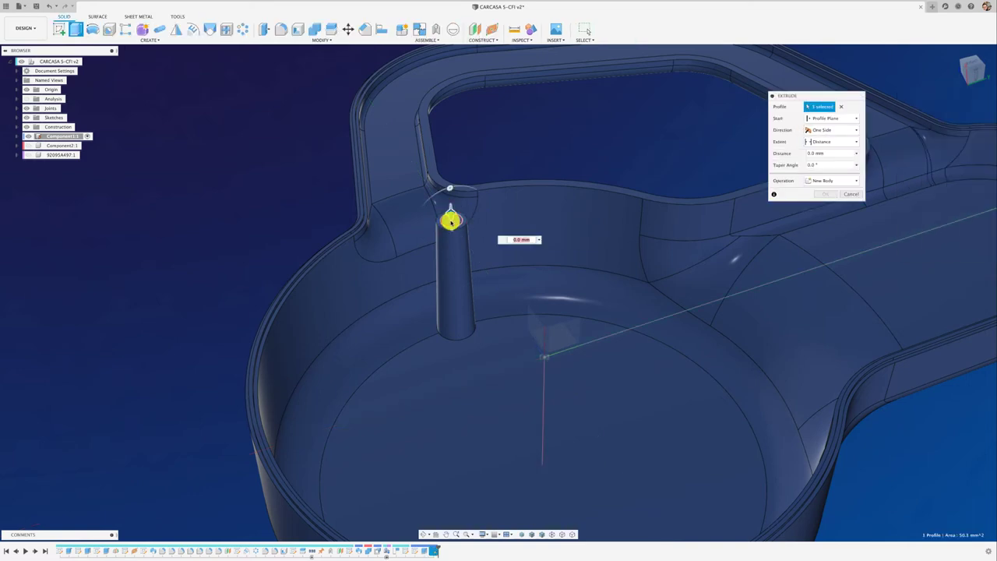
mouse_move(451, 231)
left_mouse_down()
mouse_move(450, 288)
mouse_move(473, 327)
left_mouse_up()
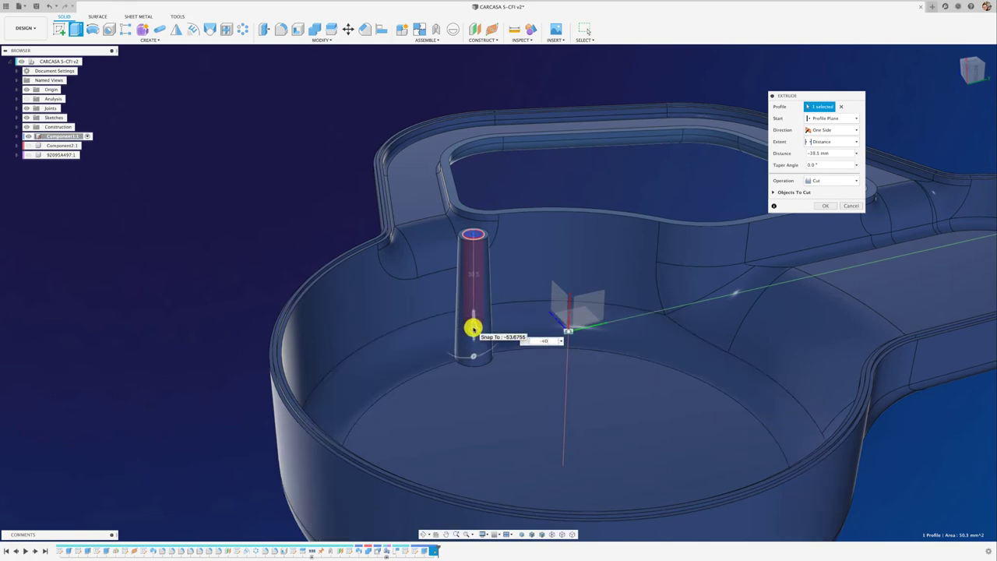
left_click(825, 207)
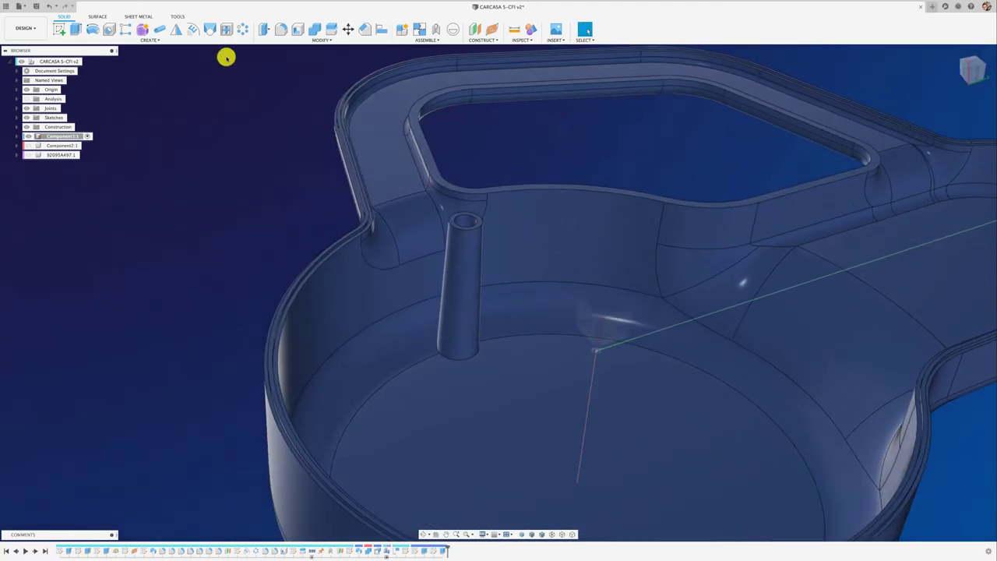
key("f")
left_click(446, 357)
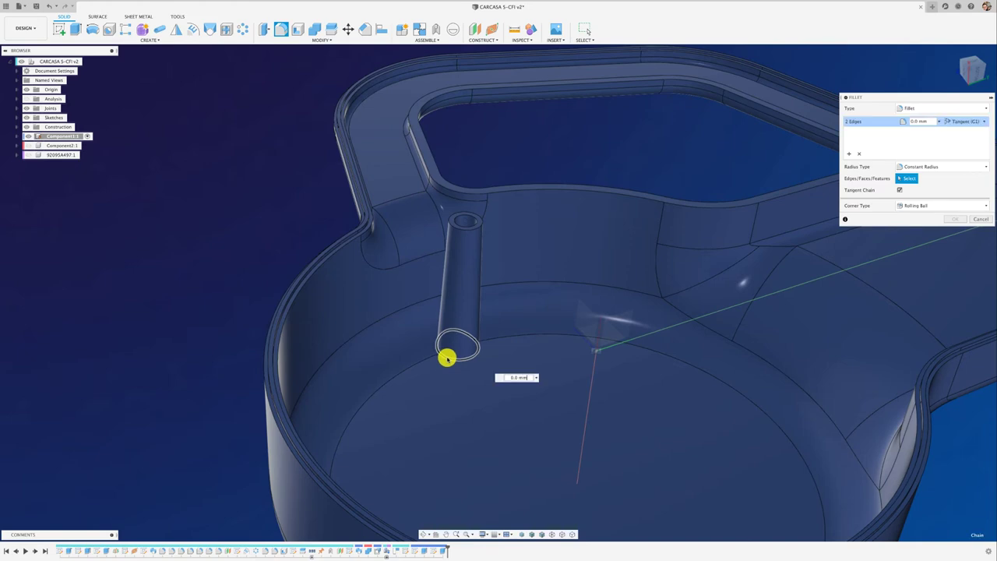
left_click_drag(446, 357, 421, 335)
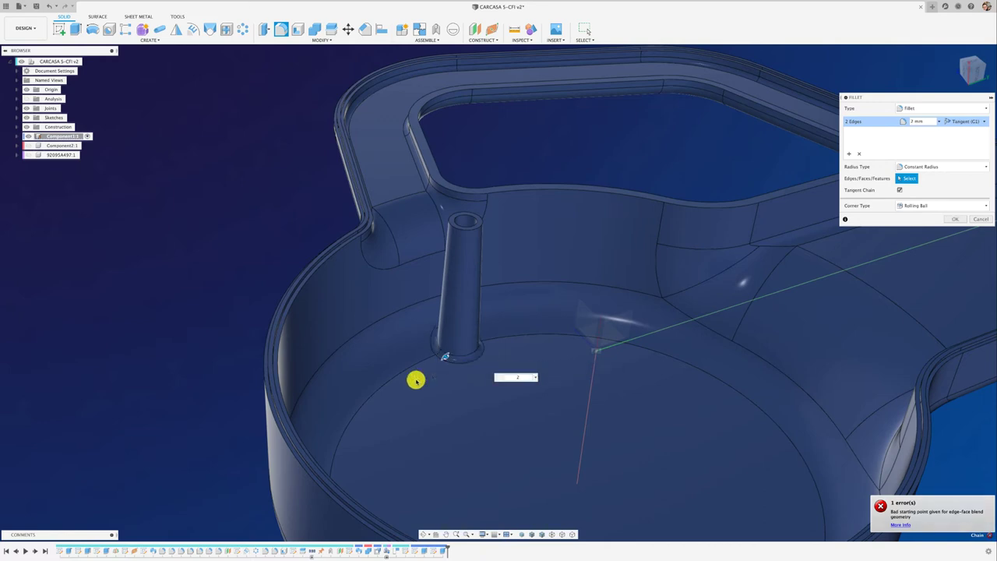
middle_click_drag(414, 378, 400, 378, "shift")
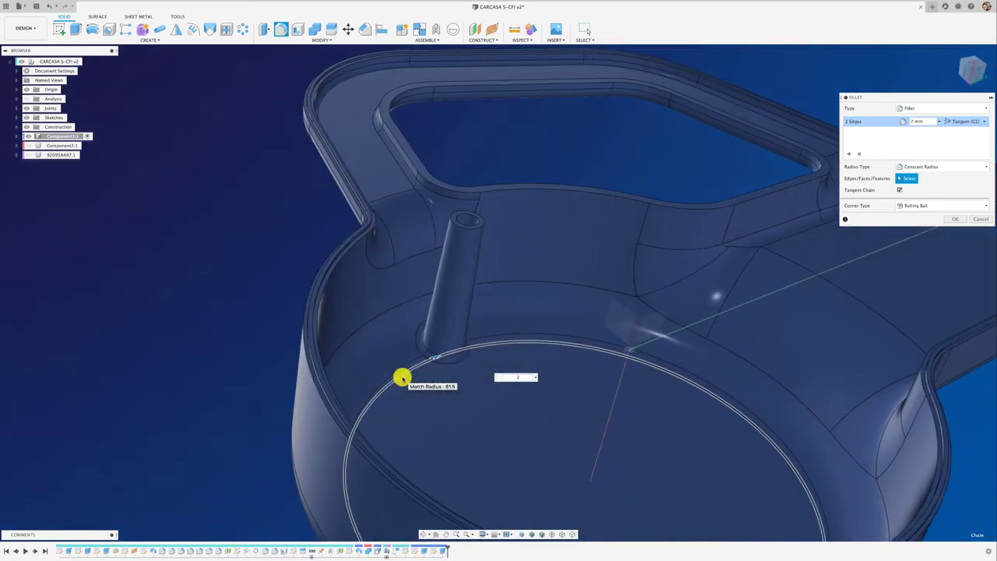
left_click(953, 219)
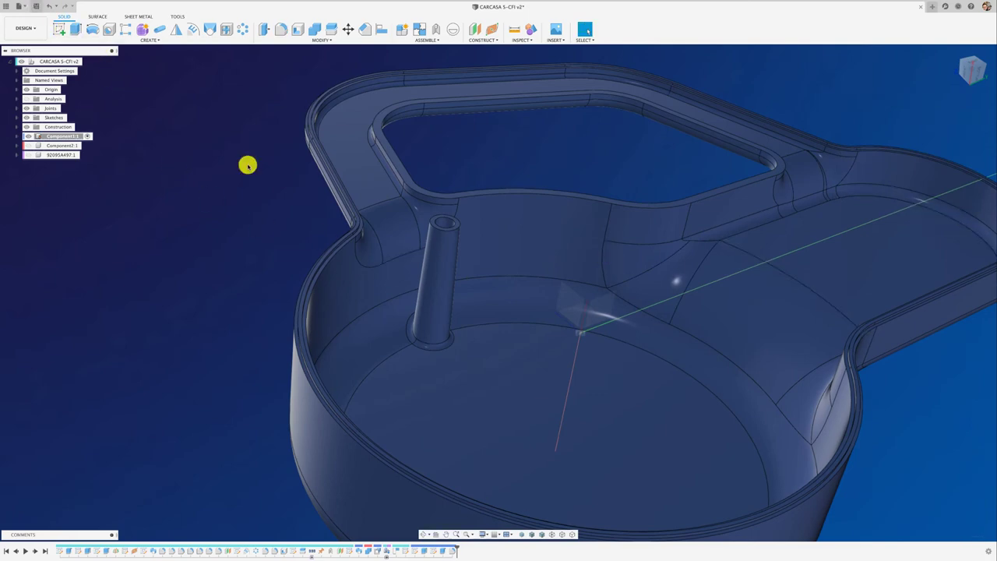
key("ctrl+s")
left_click(491, 280)
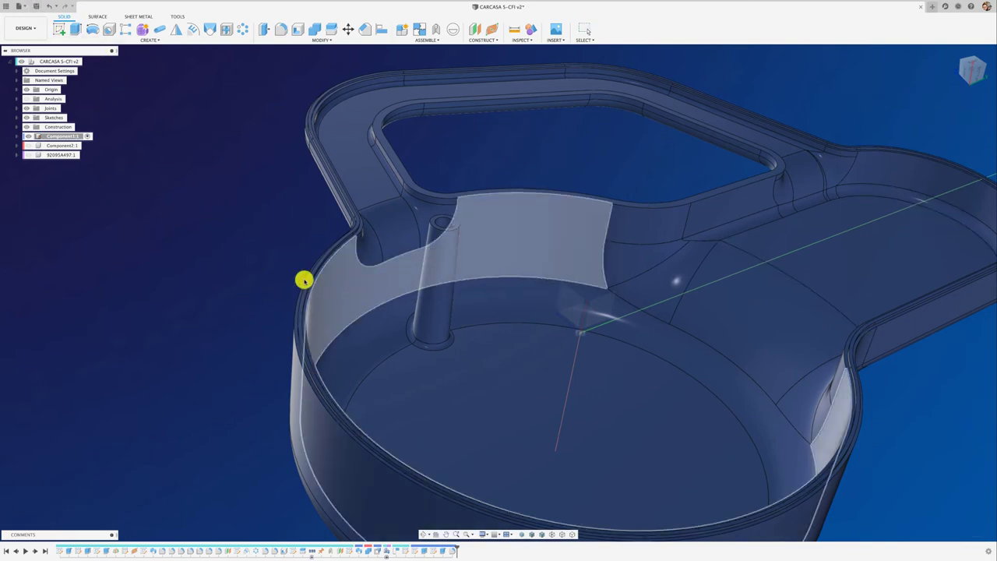
scroll(266, 256, "down", 5)
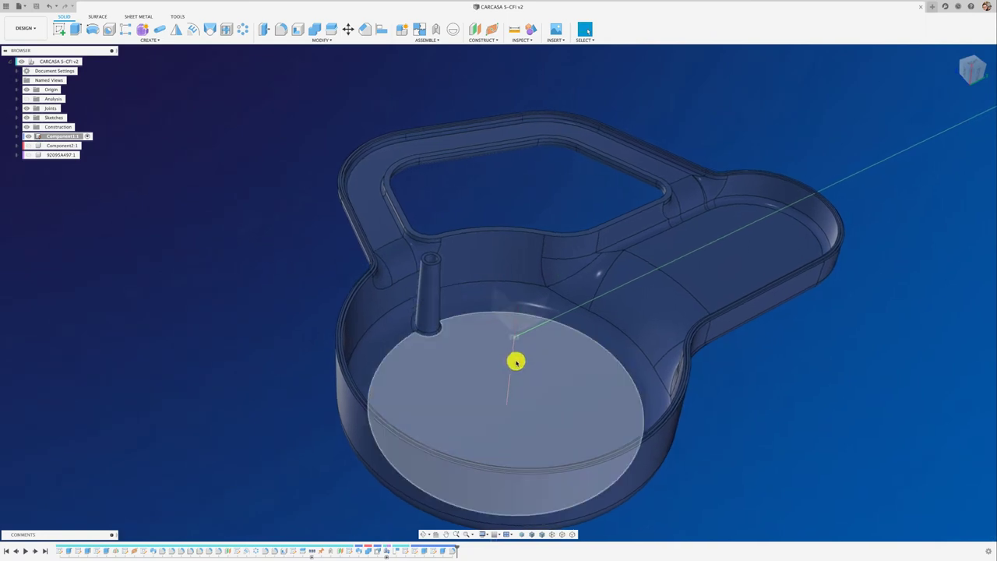
middle_click_drag(516, 305, 469, 329, "shift")
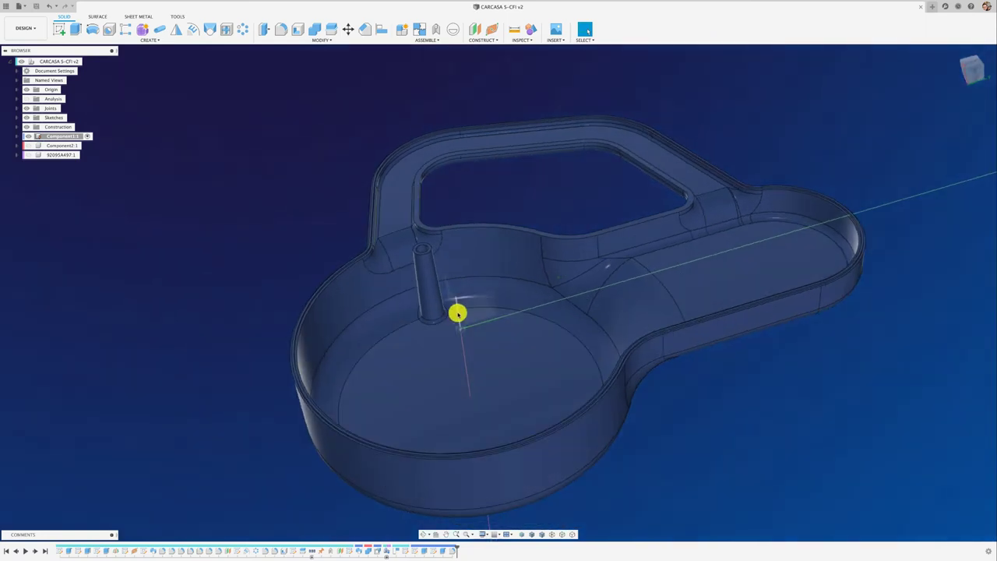
middle_click_drag(405, 323, 307, 302, "shift")
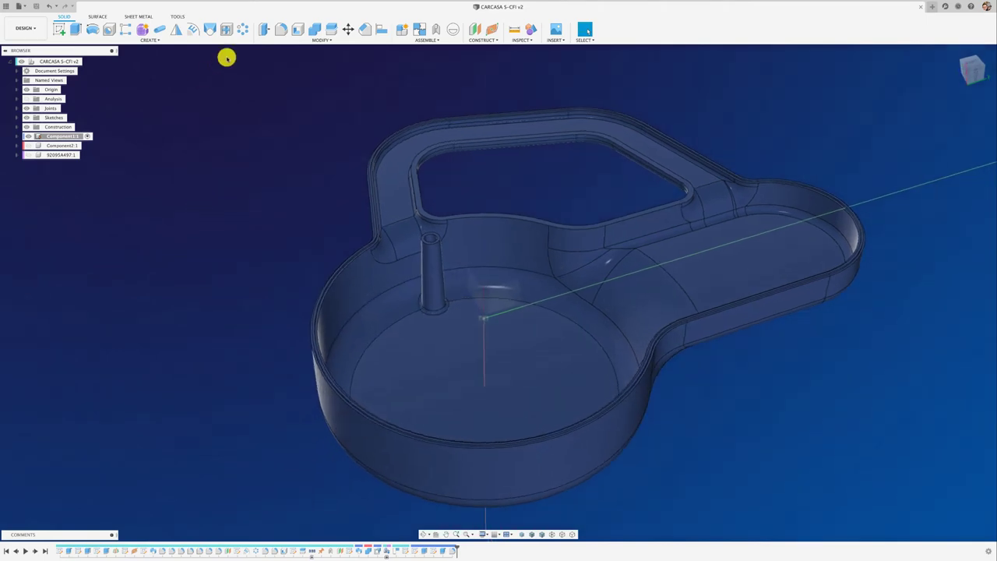
Step: Start a circular pattern and select the screw boss's outer, top and base faces
left_click(243, 28)
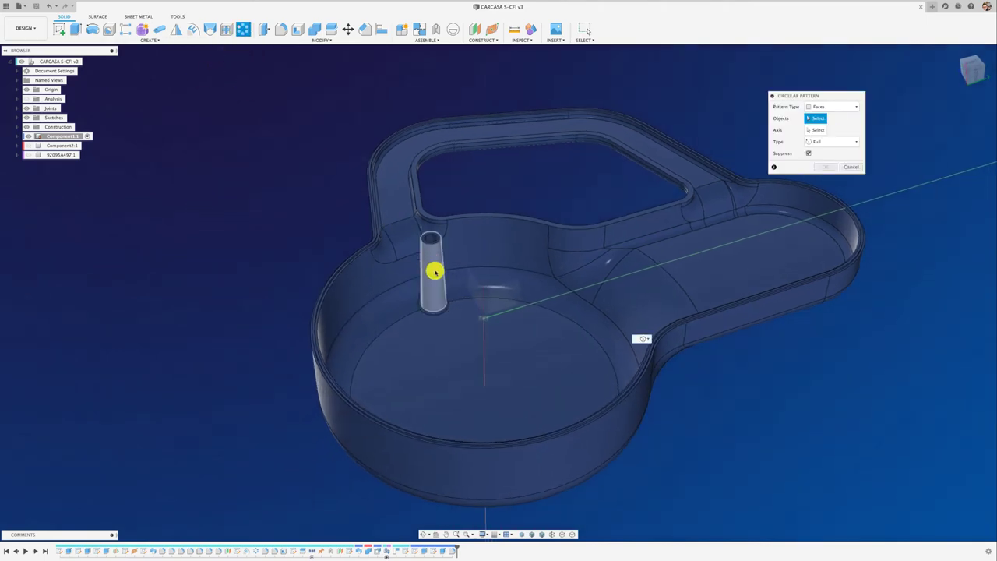
left_click(435, 270)
scroll(434, 271, "up", 5)
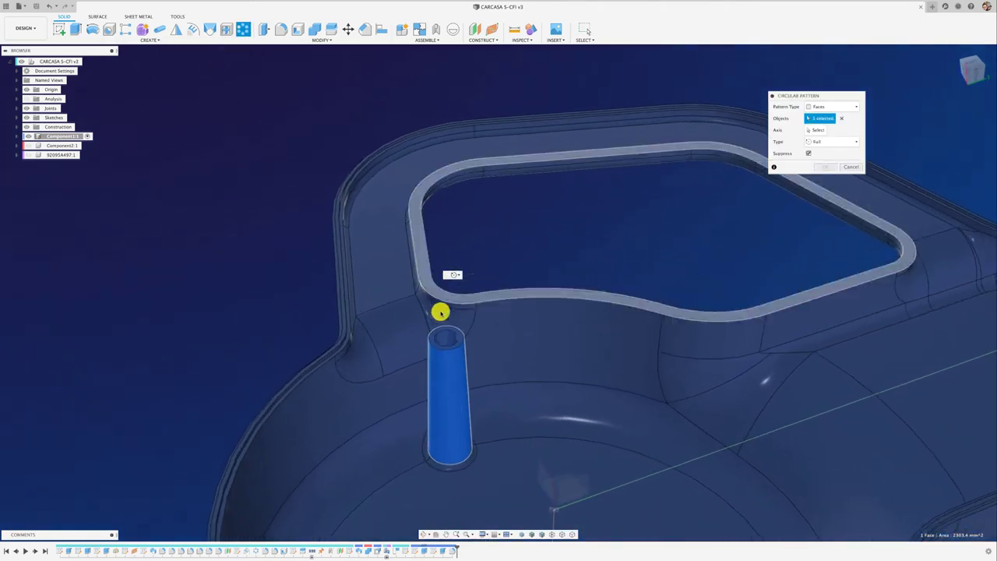
left_click(459, 337)
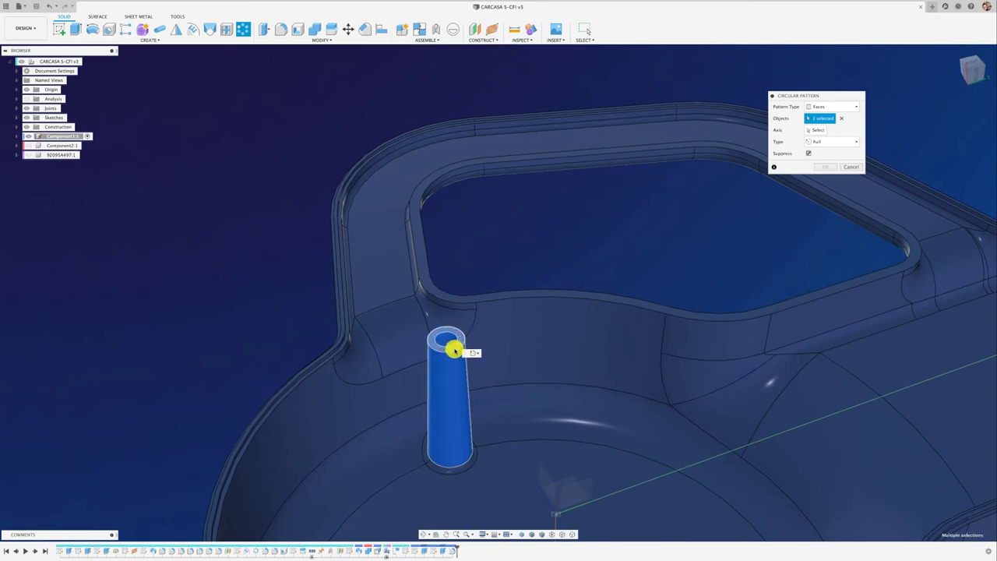
left_click(464, 471)
left_click(452, 463)
left_click(427, 455)
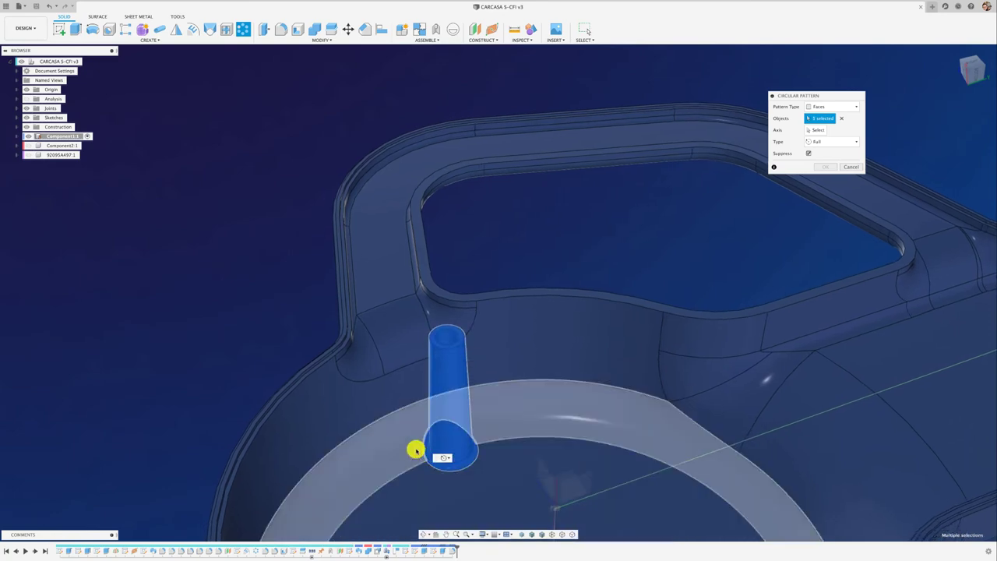
scroll(301, 350, "down", 5)
middle_click_drag(300, 350, 301, 351, "shift")
Step: Pattern the boss around the round bay's circular edge with quantity 6
left_click(816, 129)
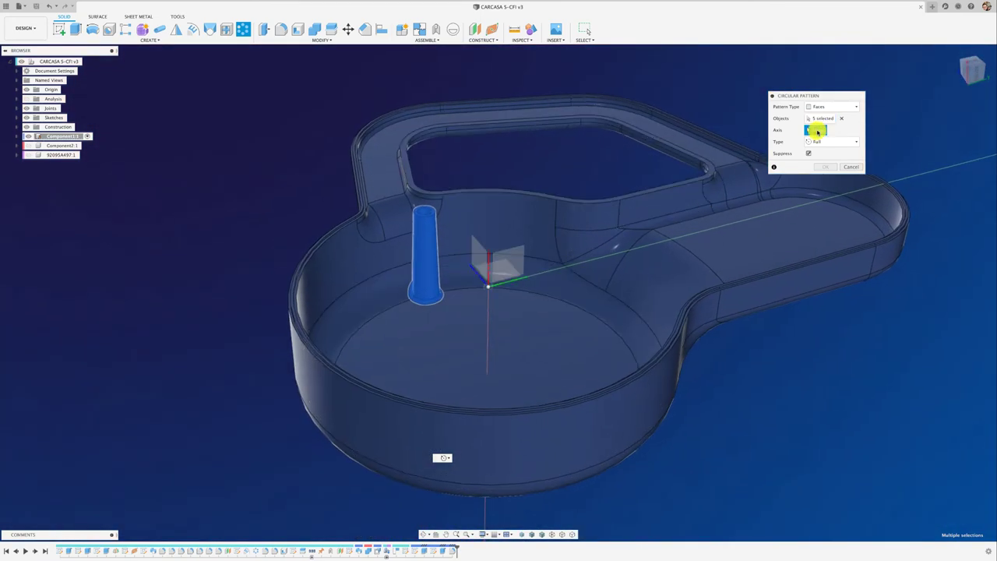
left_click(537, 287)
middle_click_drag(540, 293, 890, 128, "shift")
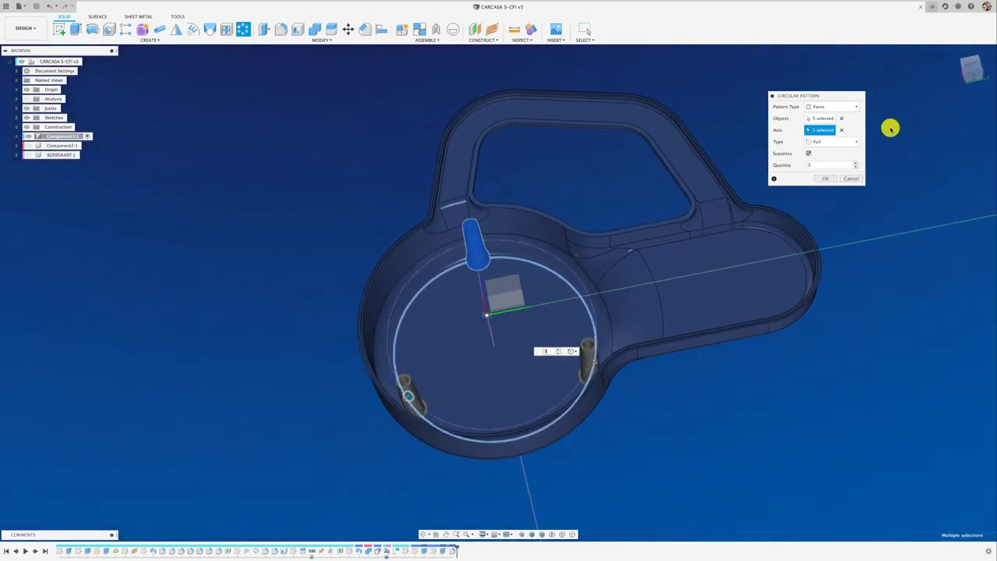
left_click(973, 67)
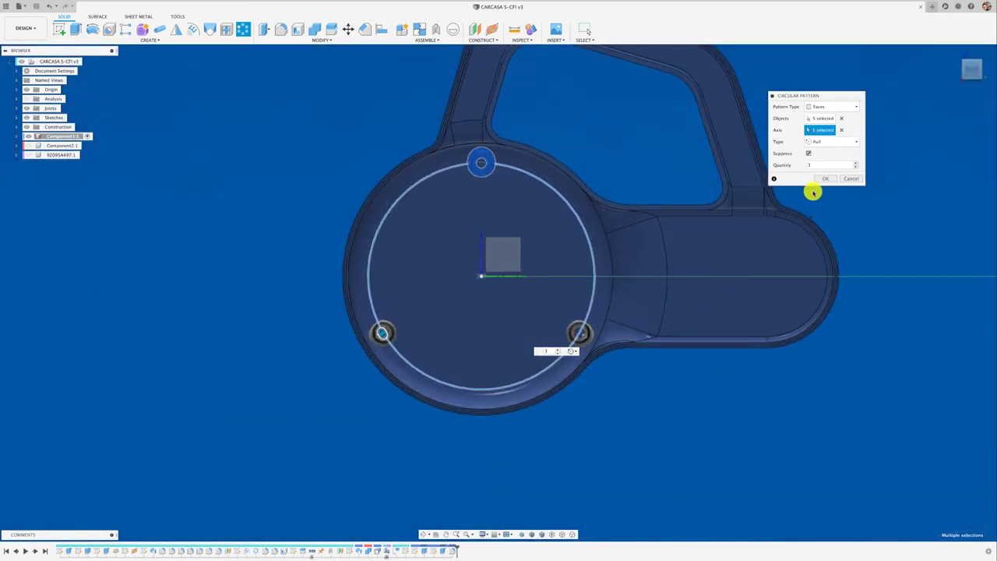
left_click(854, 162)
left_click(854, 163)
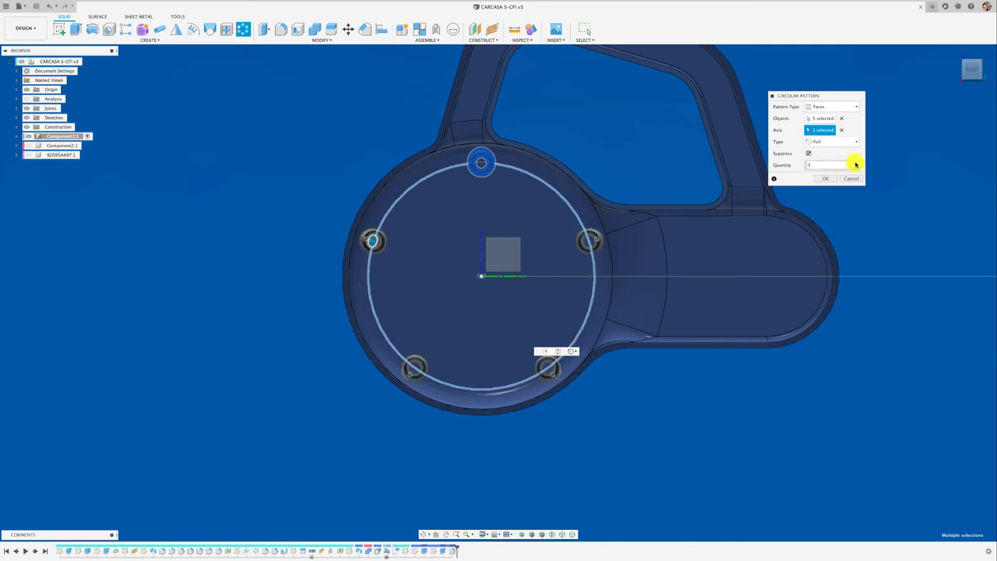
left_click(855, 163)
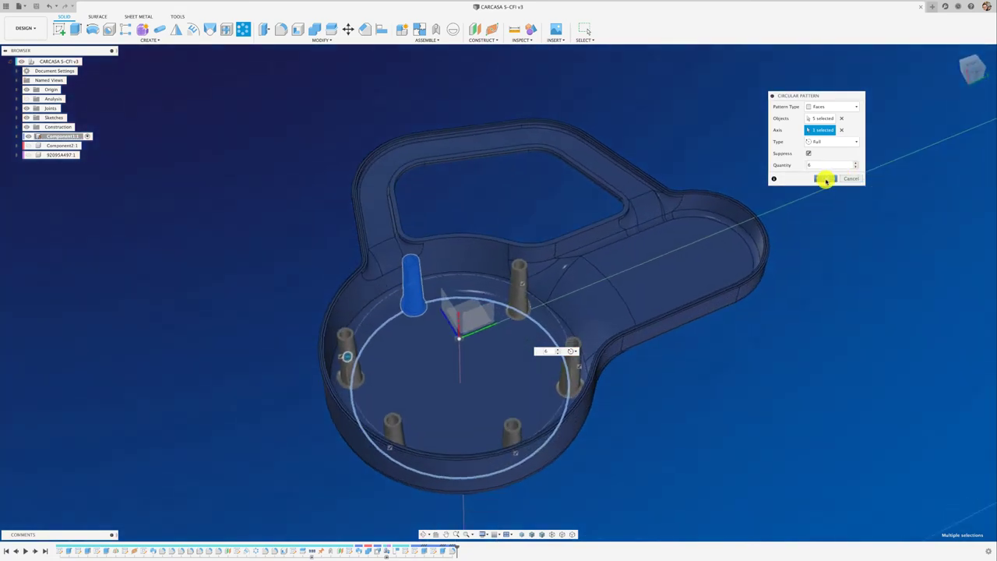
left_click(825, 180)
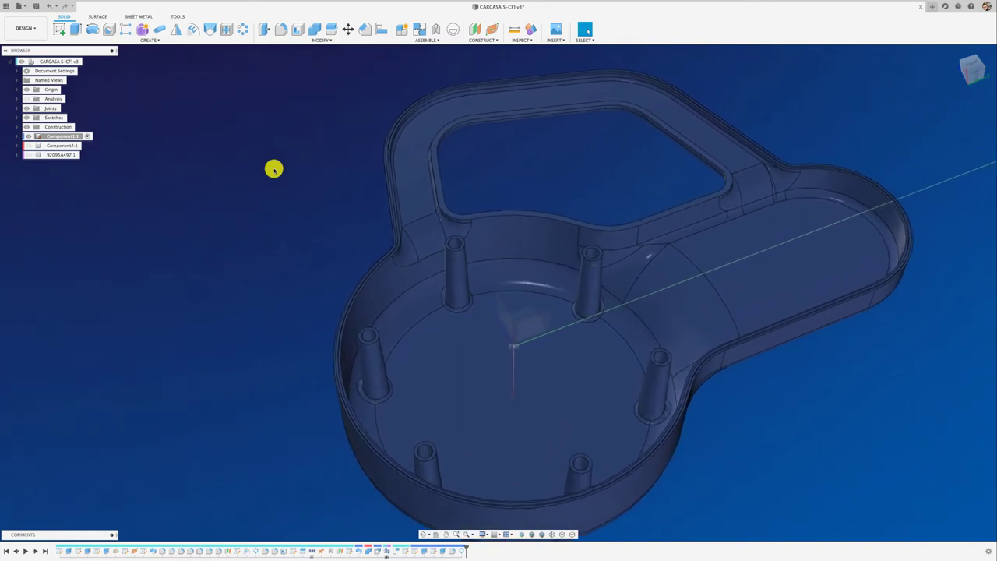
Step: Add an ISO Metric M8x1.25 thread to the first boss hole
left_click(152, 40)
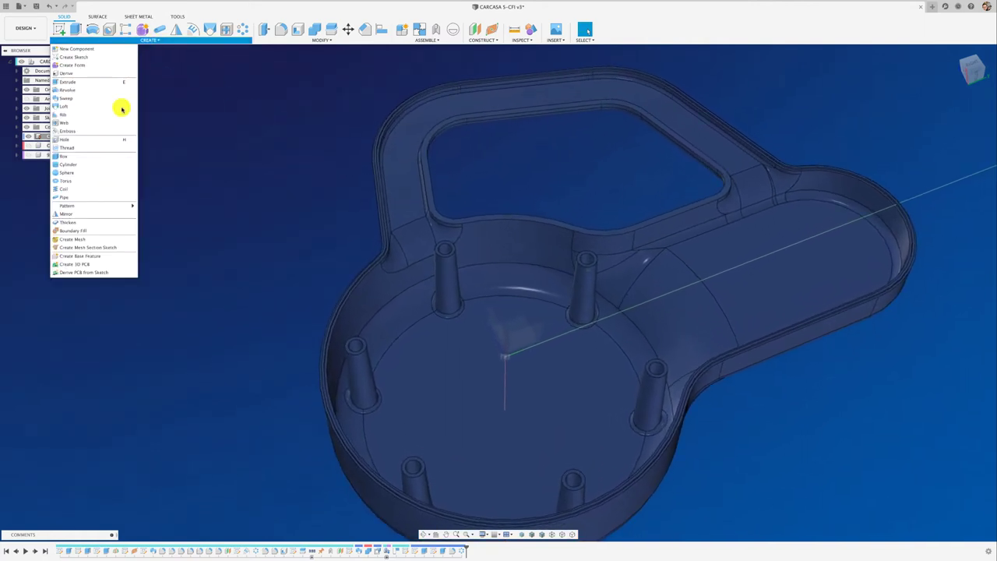
left_click(74, 148)
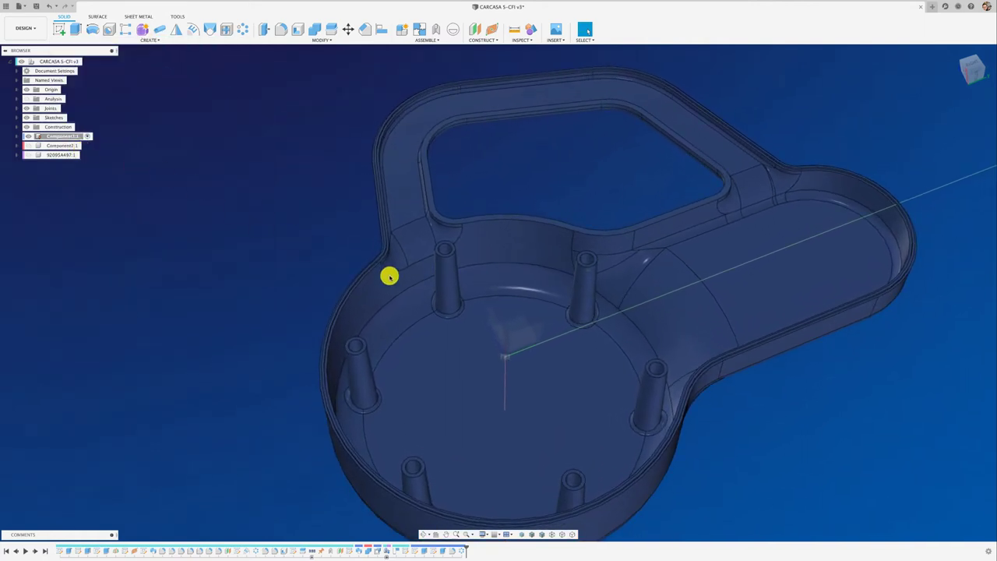
left_click(444, 251)
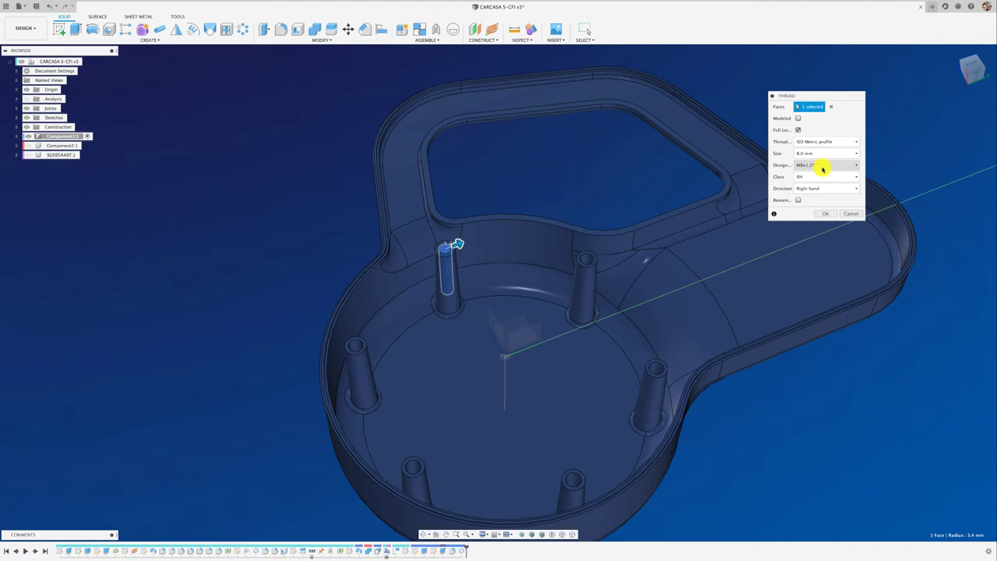
left_click(826, 216)
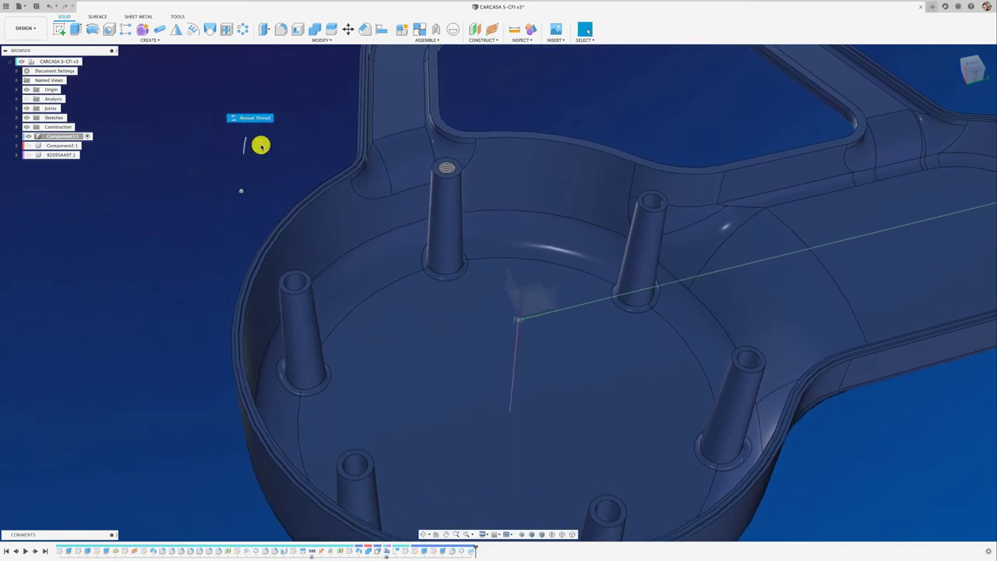
Step: Repeat the M8x1.25 thread on the remaining boss holes
left_click(261, 145)
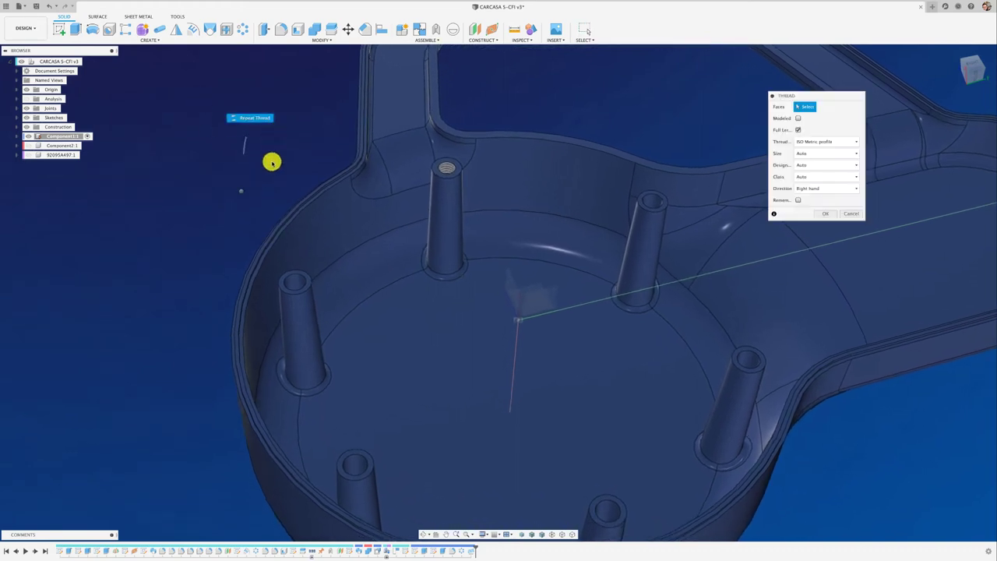
left_click(295, 283)
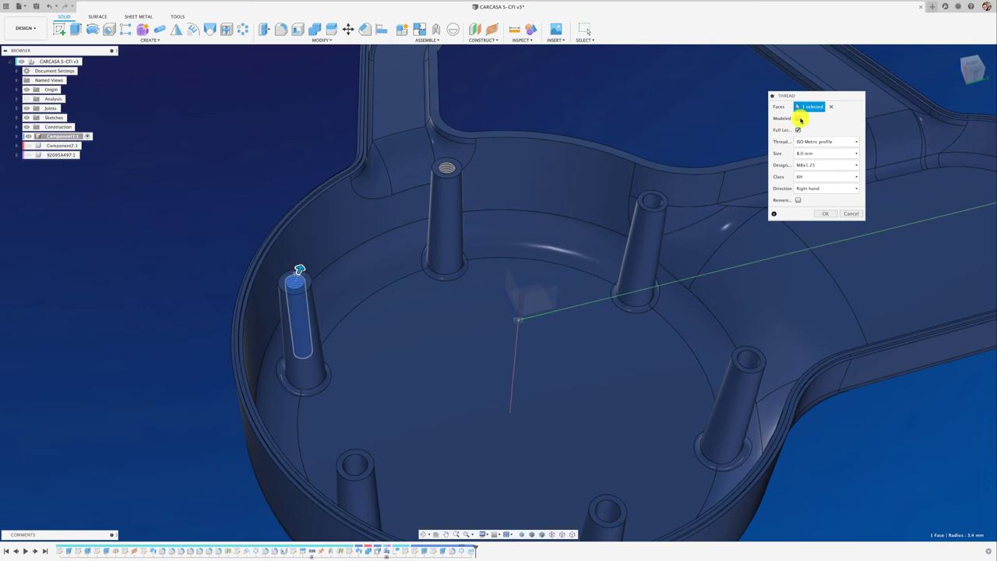
left_click(827, 213)
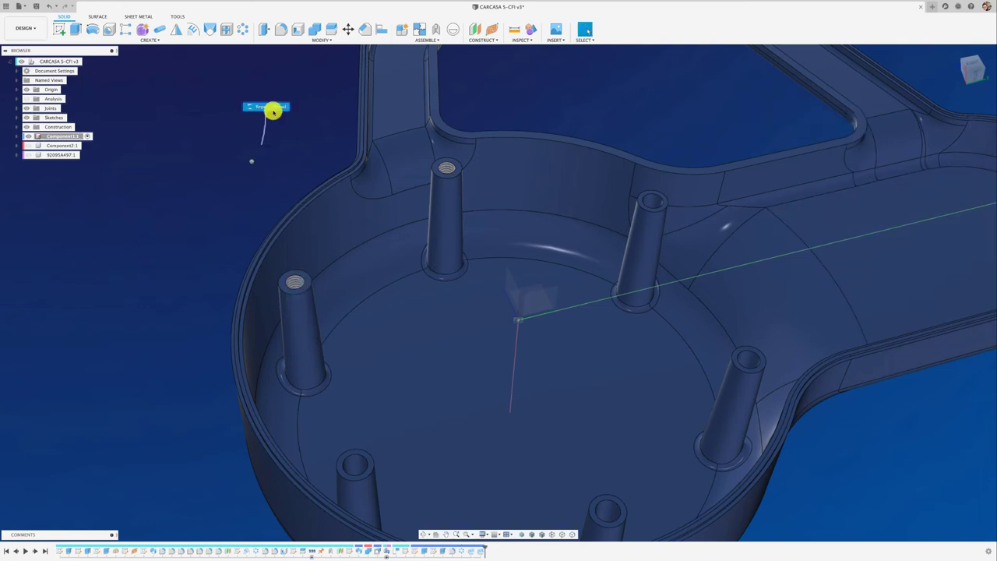
right_click_drag(251, 156, 272, 106)
left_click(656, 203)
mouse_move(609, 182)
middle_mouse_down("shift")
mouse_move(691, 313)
mouse_move(541, 396)
middle_mouse_up("shift")
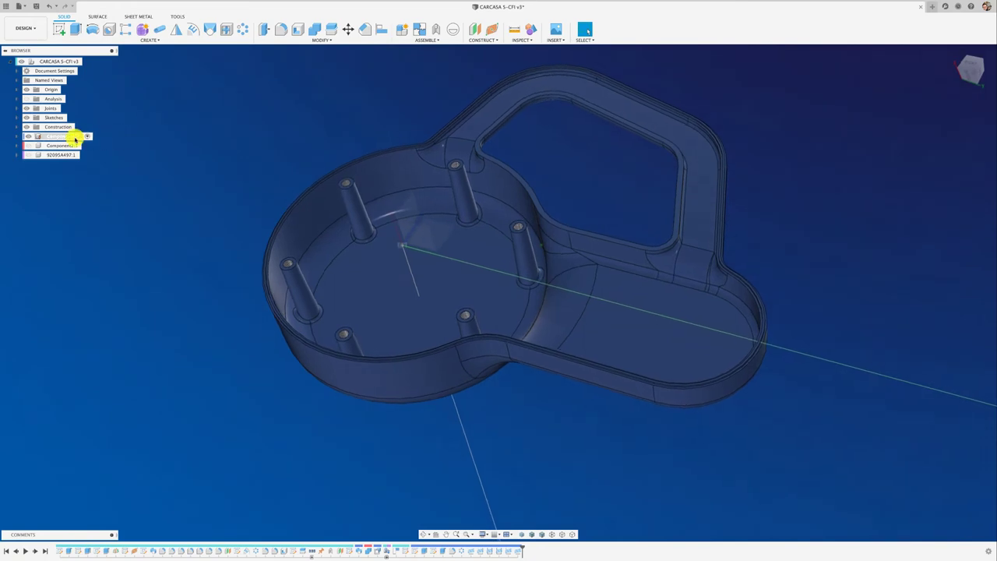
Step: Start a new sketch on the casing floor at the handle end
left_click(63, 31)
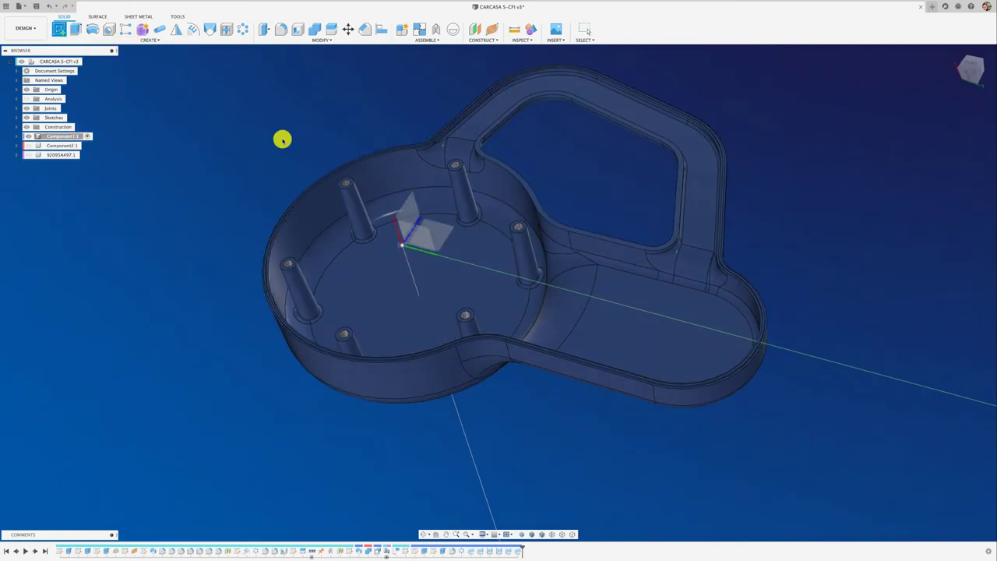
middle_click_drag(282, 138, 723, 300, "shift")
scroll(681, 280, "up", 5)
scroll(595, 202, "up", 3)
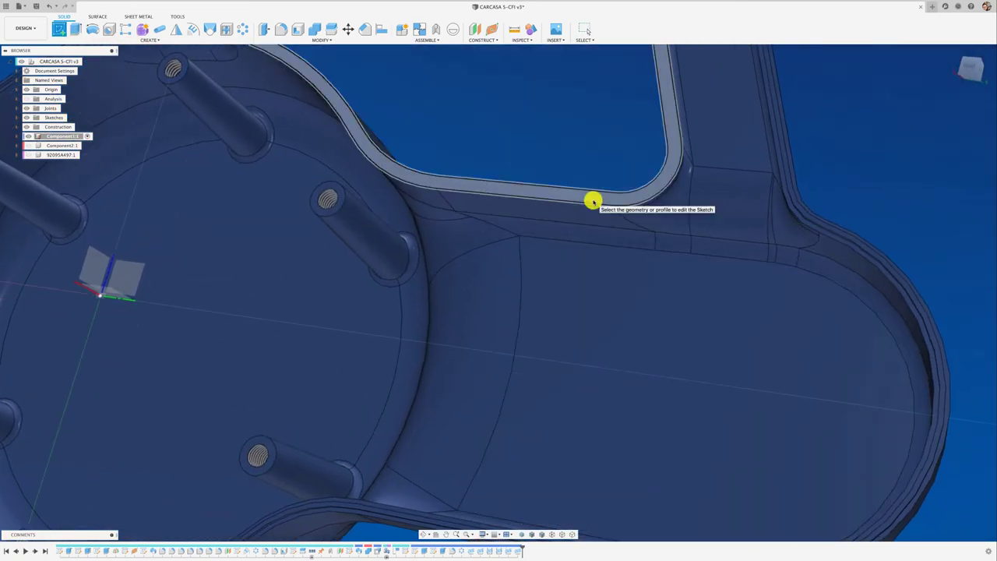
left_click(593, 202)
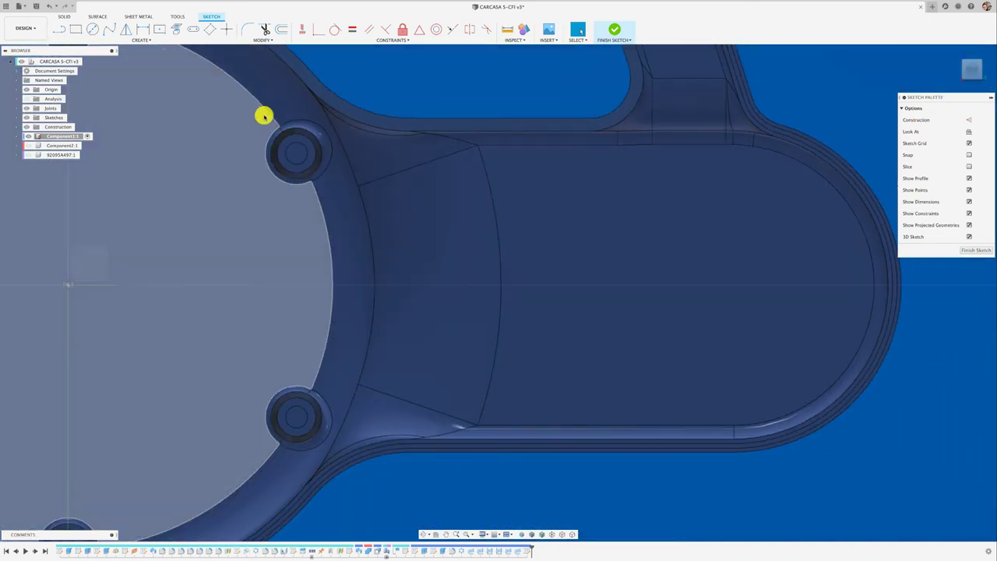
Step: Sketch a 12 mm circle in the handle-end bay
left_click(92, 29)
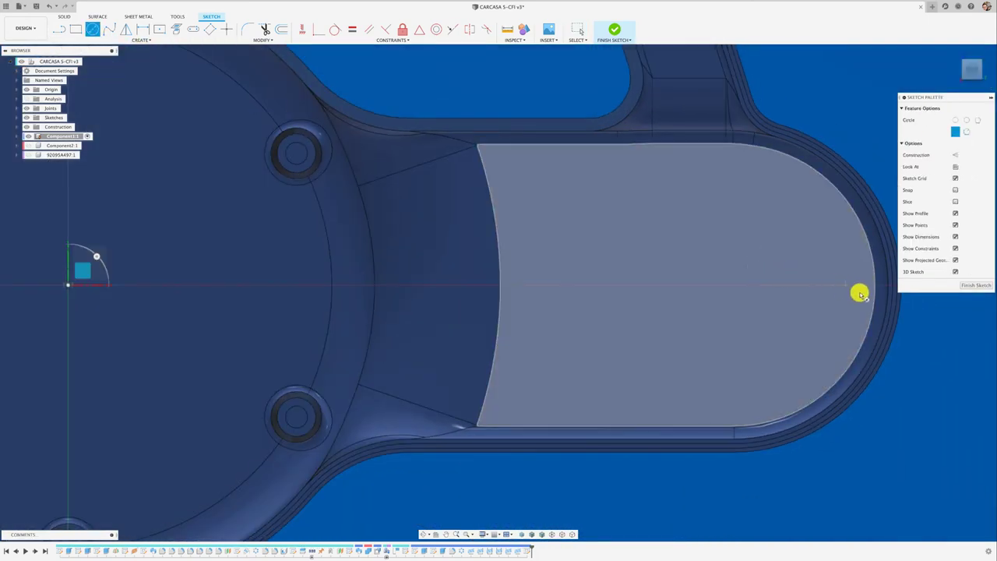
left_click(732, 286)
type("12")
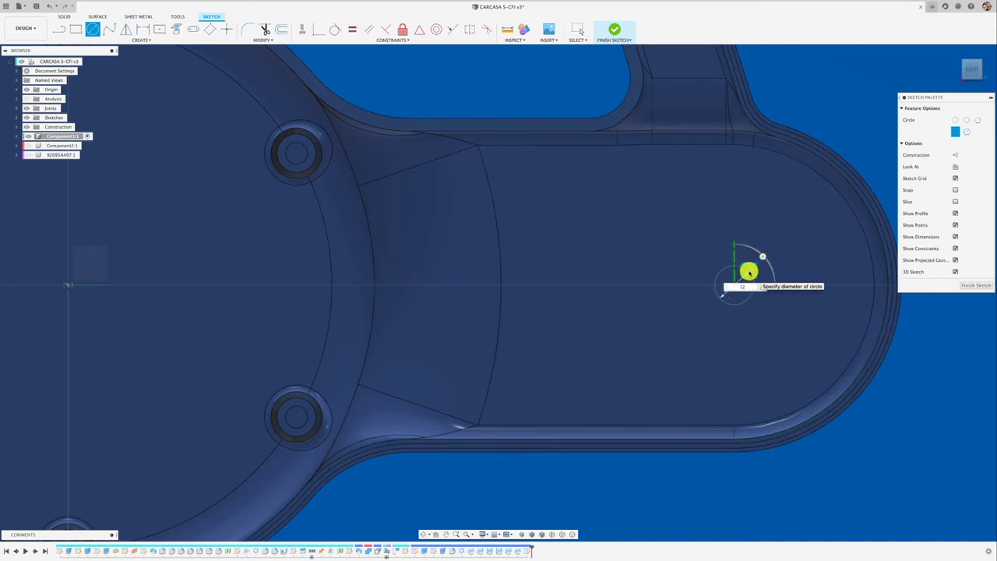
key("Return")
key("Escape")
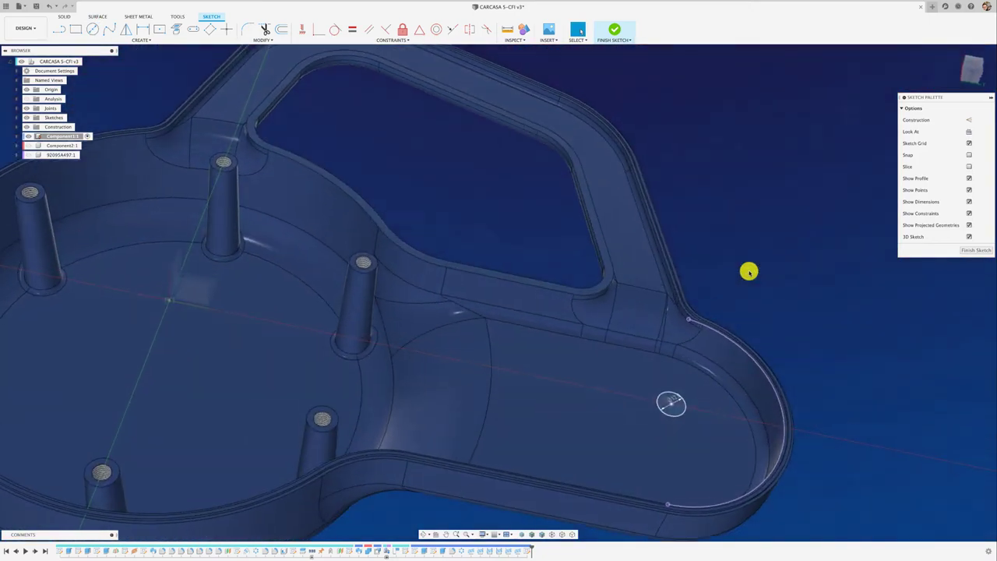
Step: Extrude the circle through All, joined to the casing, with a 2° taper
key("e")
left_click(672, 408)
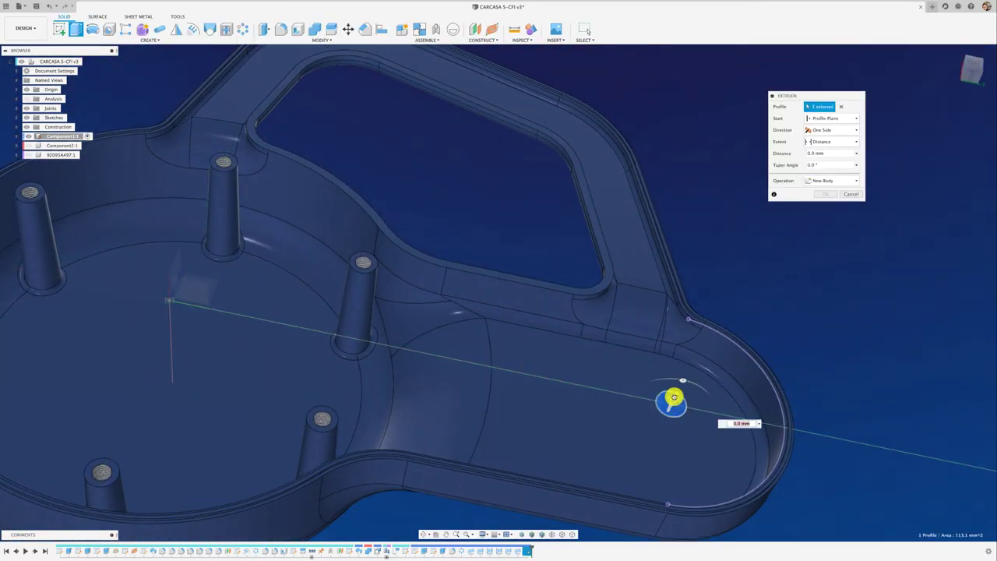
left_click_drag(674, 399, 641, 461)
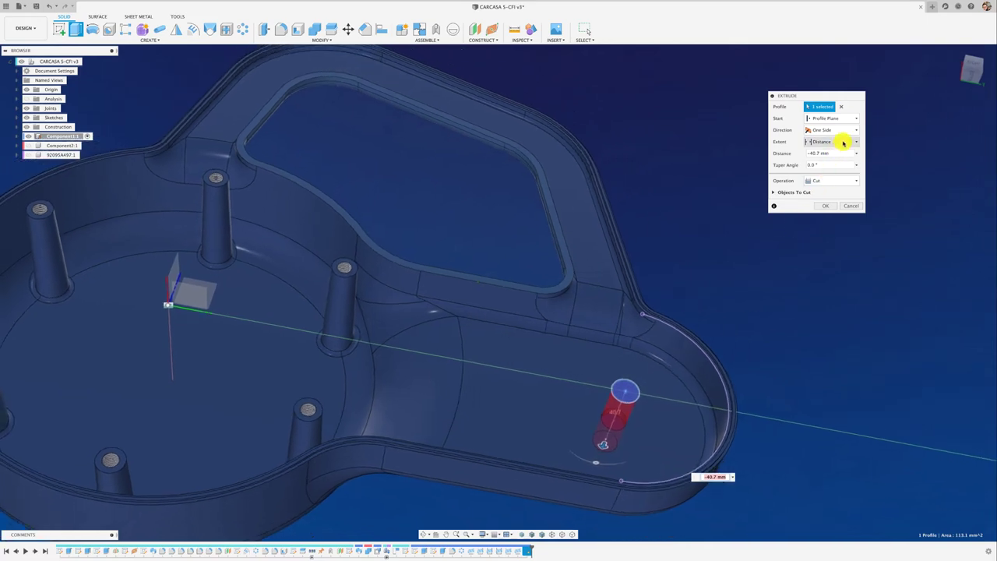
left_click(835, 168)
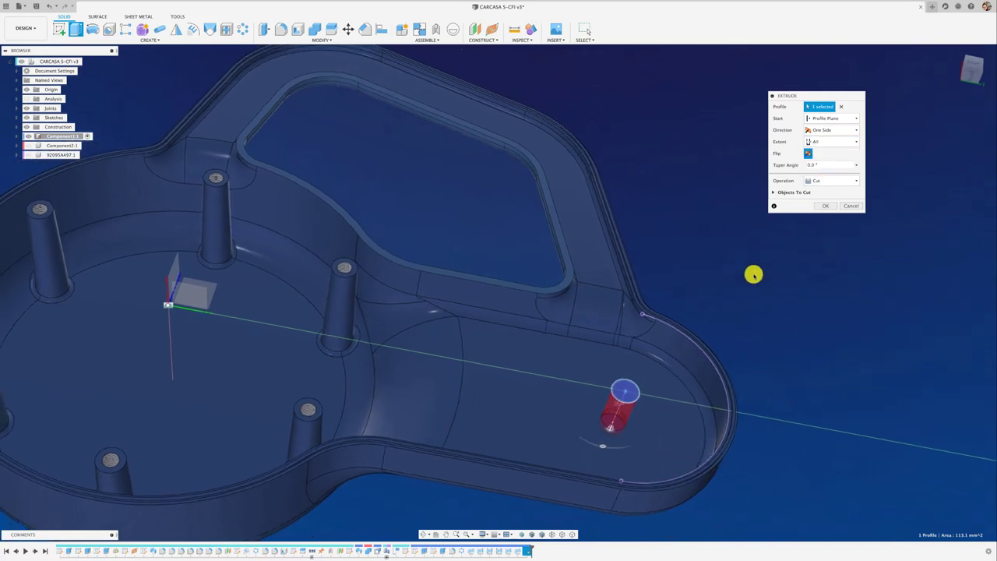
left_click(845, 180)
left_click(820, 192)
type("-5")
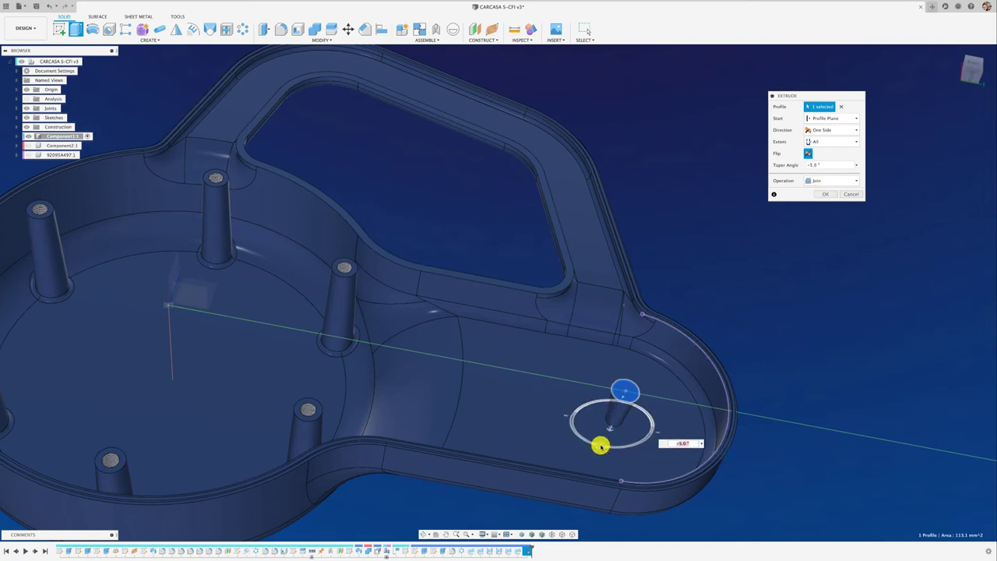
type("2")
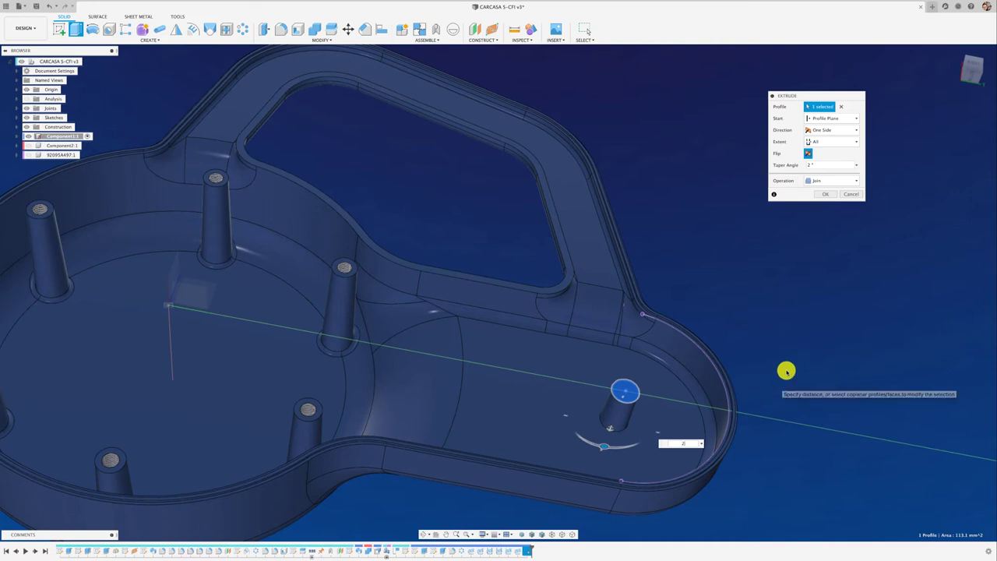
key("Return")
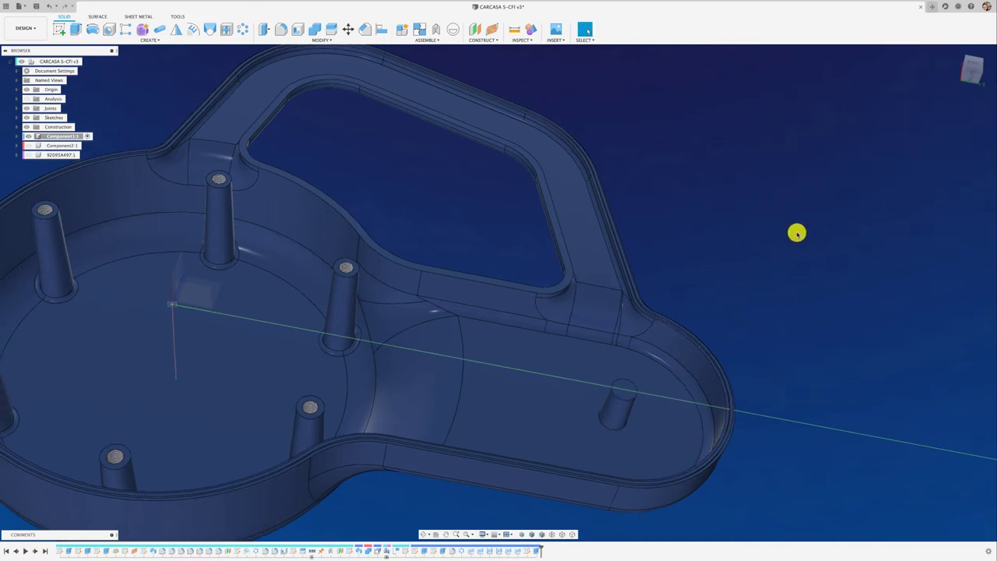
Step: Sketch a hole circle centred on the handle-end boss top and finish the sketch
mouse_move(652, 294)
middle_mouse_down("shift")
mouse_move(616, 347)
mouse_move(625, 289)
mouse_move(648, 312)
middle_mouse_up("shift")
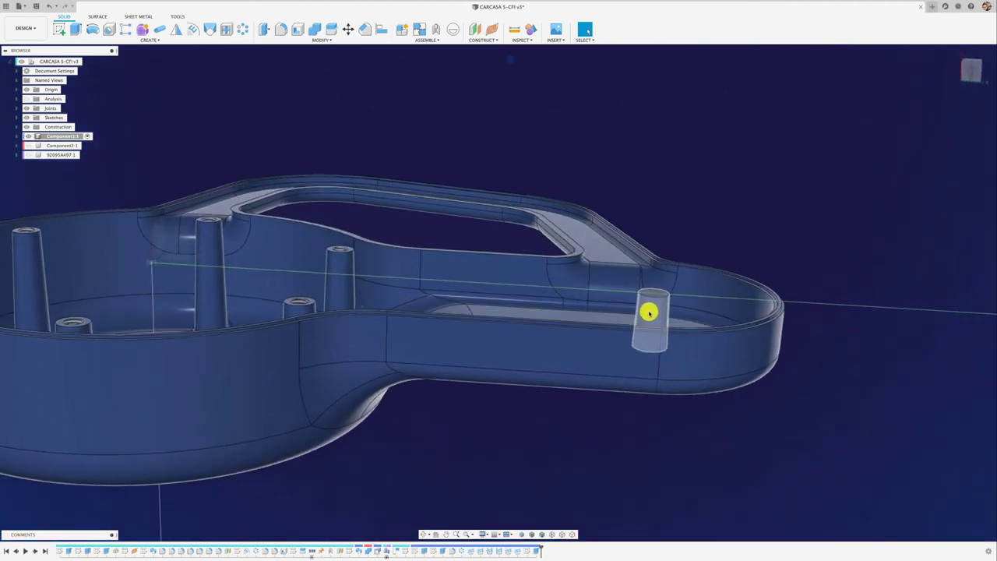
mouse_move(656, 361)
middle_mouse_down("shift")
mouse_move(621, 214)
mouse_move(653, 328)
middle_mouse_up("shift")
key("F6")
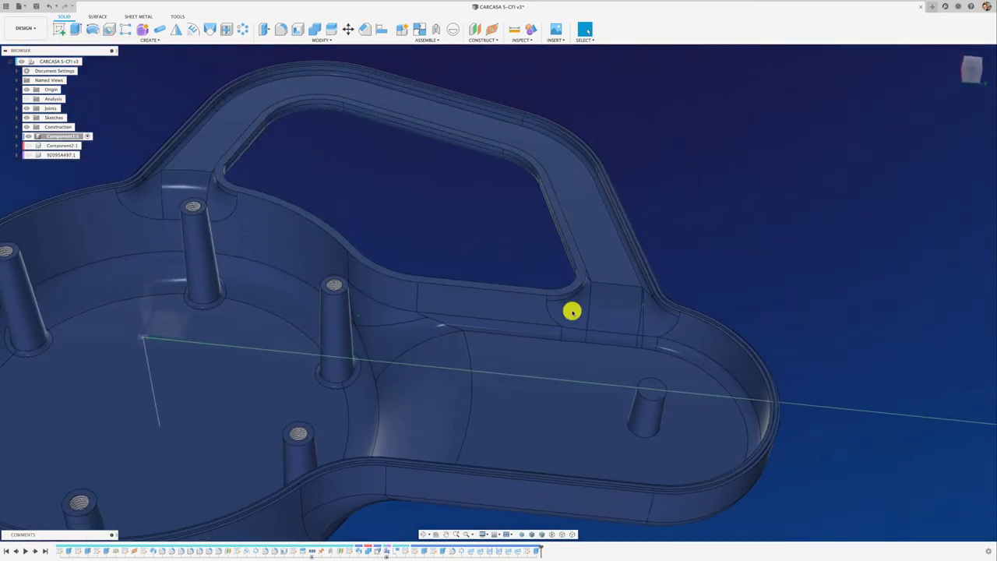
left_click(649, 386)
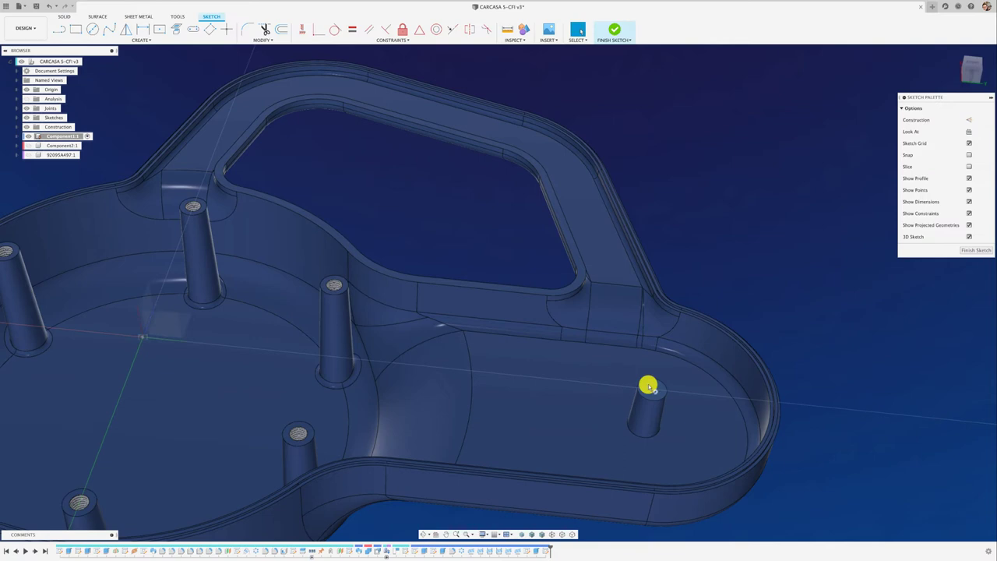
key("c")
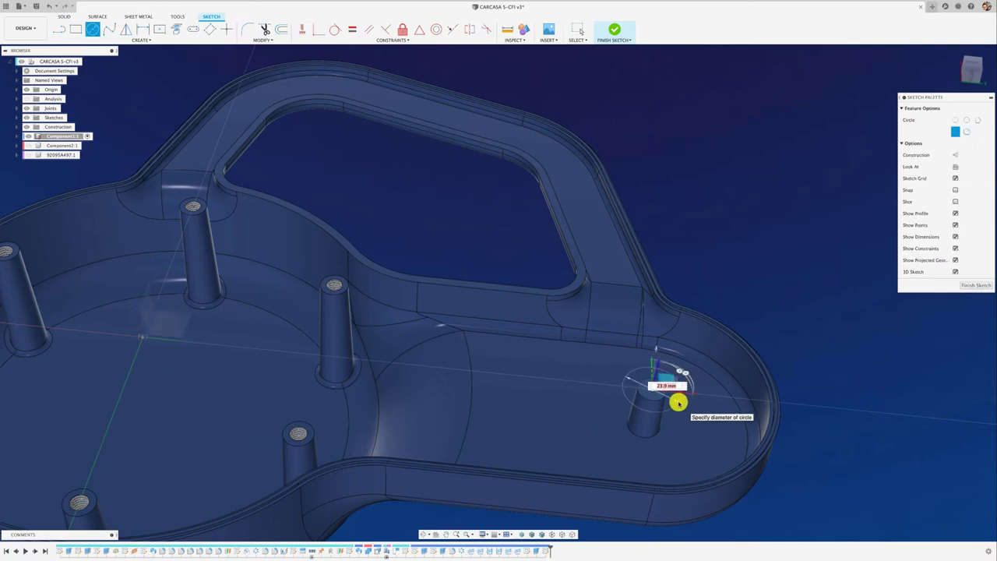
left_click(678, 402)
key("Escape")
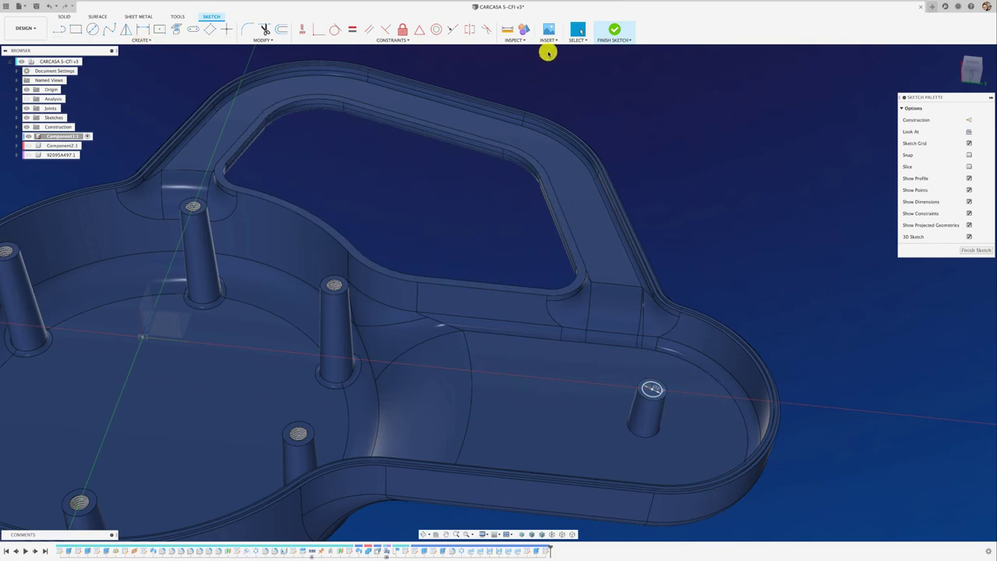
left_click(611, 32)
Step: Cut-extrude the circle 61.9 mm down through the boss and casing floor
left_click(150, 39)
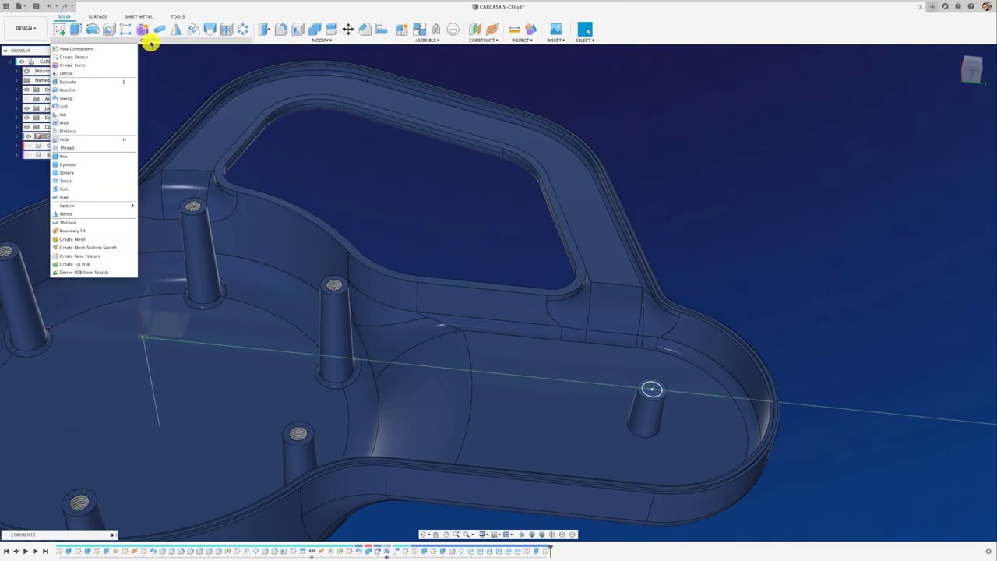
left_click(69, 148)
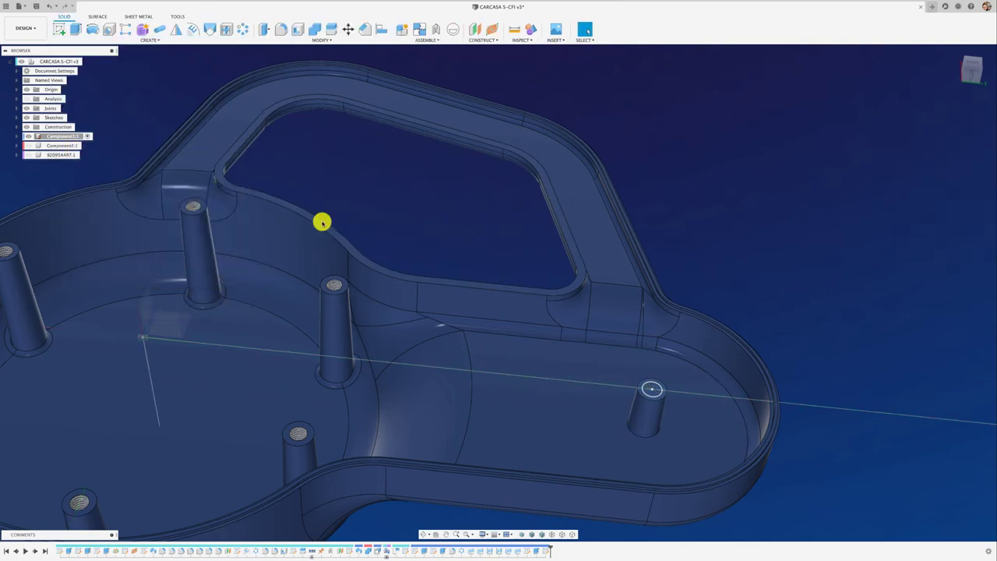
left_click(849, 215)
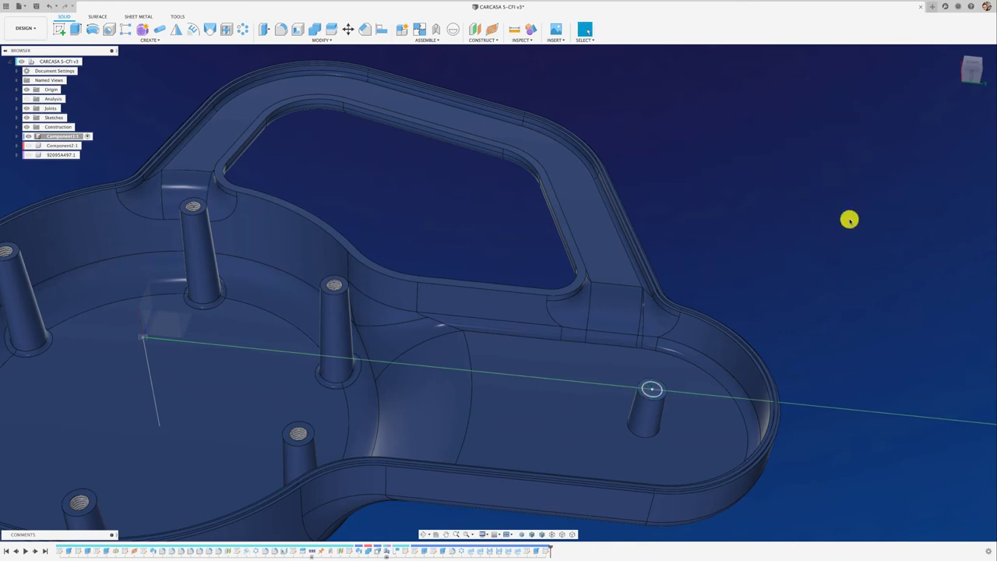
key("e")
left_click(654, 390)
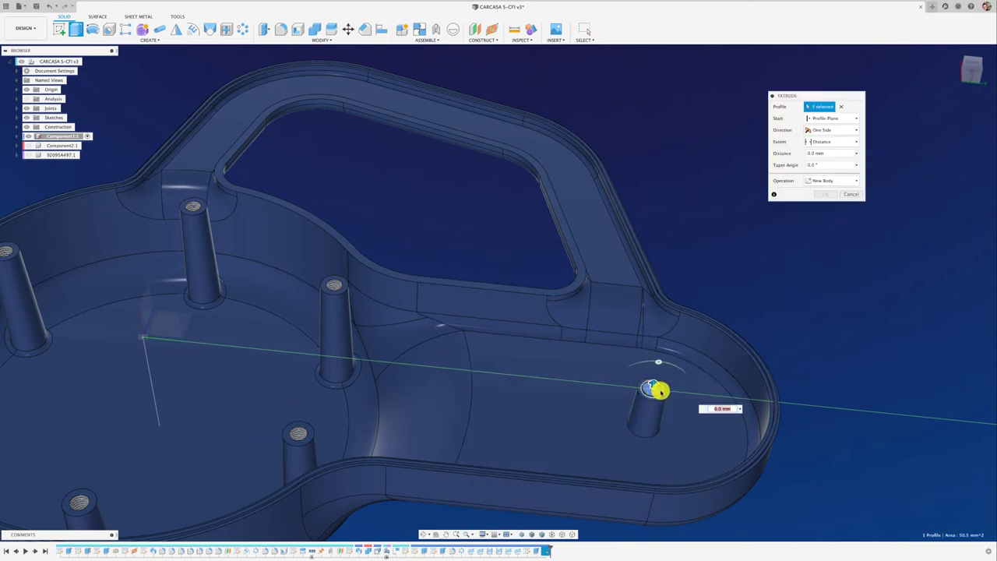
middle_click_drag(660, 383, 637, 267, "shift")
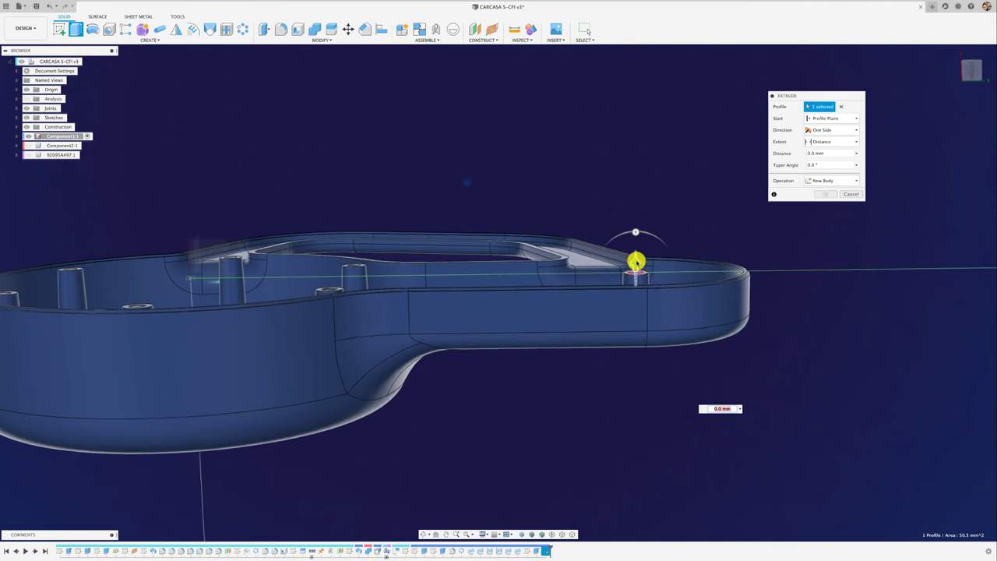
left_click_drag(637, 267, 637, 398)
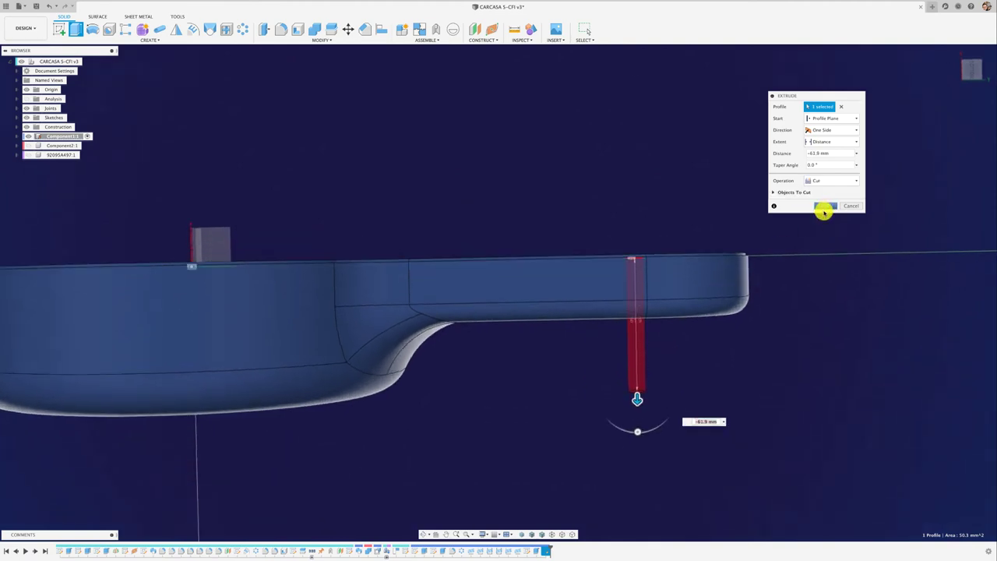
left_click(823, 207)
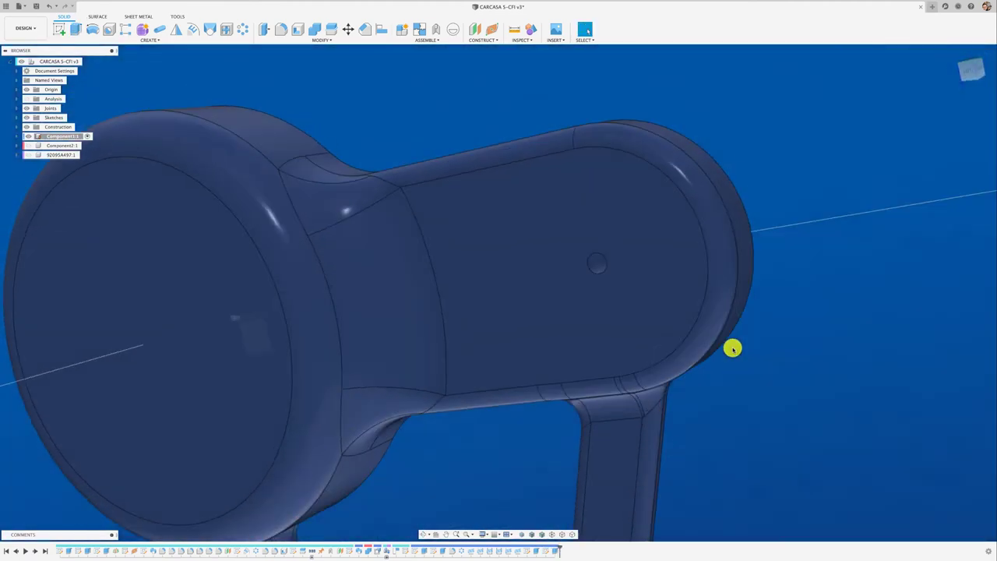
Step: Fillet the handle-end hole's outer edge on the underside with a 3 mm radius
middle_click_drag(732, 348, 487, 120, "shift")
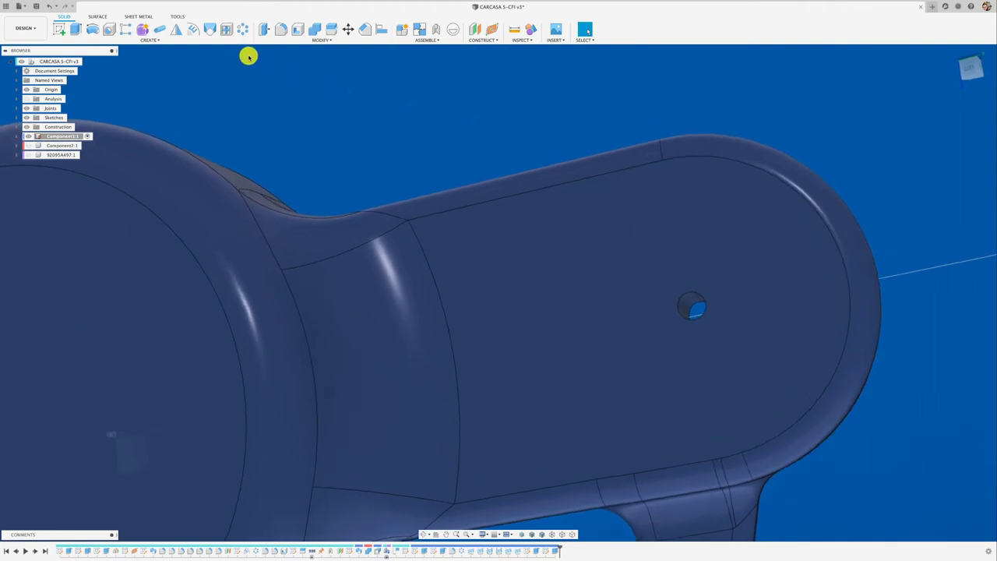
key("f")
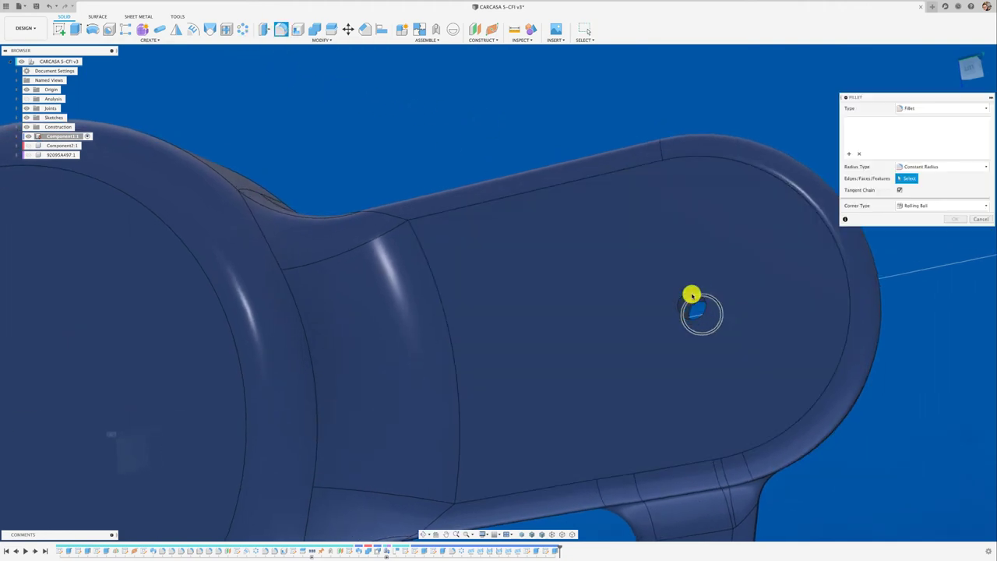
left_click(692, 294)
left_click(973, 220)
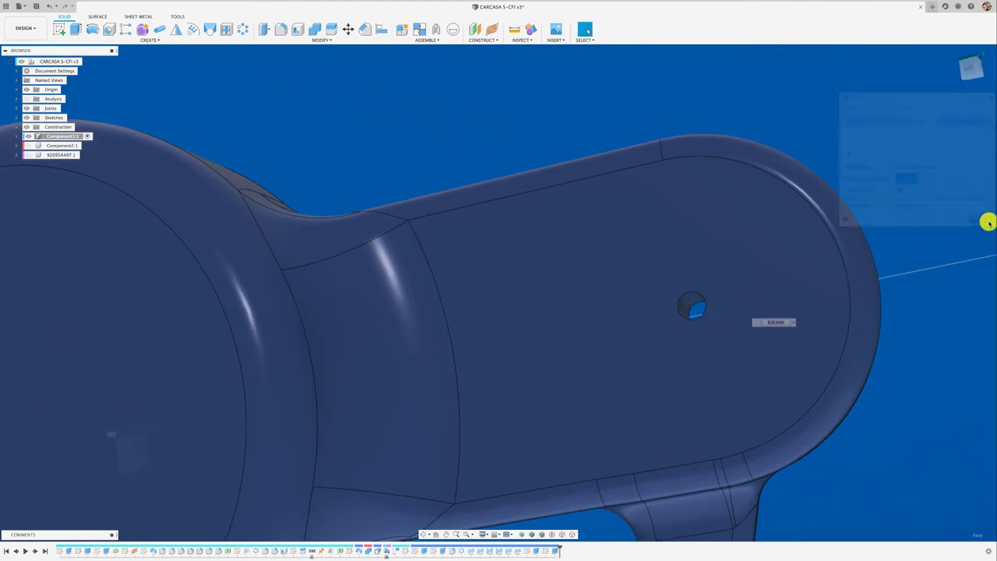
key("f")
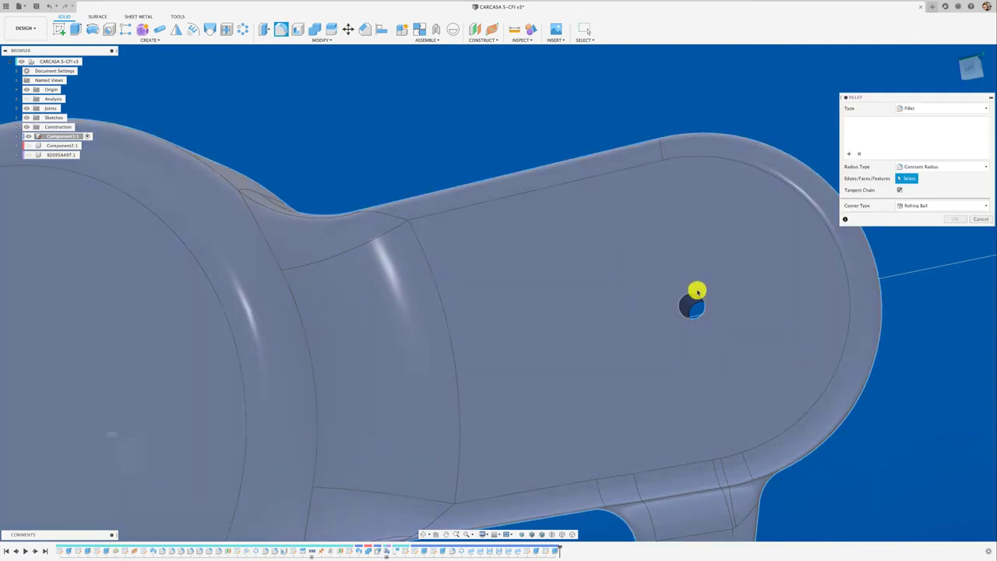
left_click(694, 295)
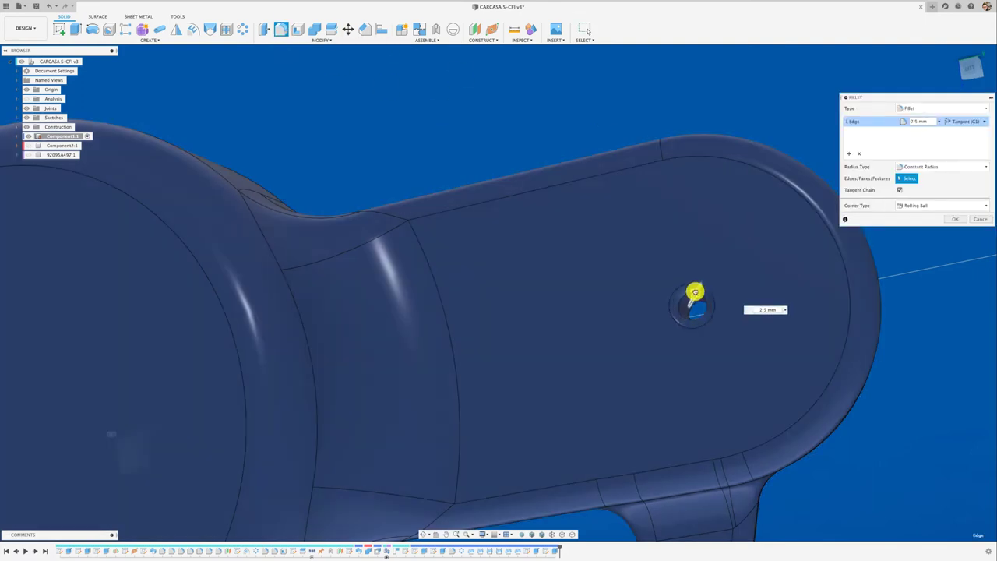
type("3")
left_click(955, 221)
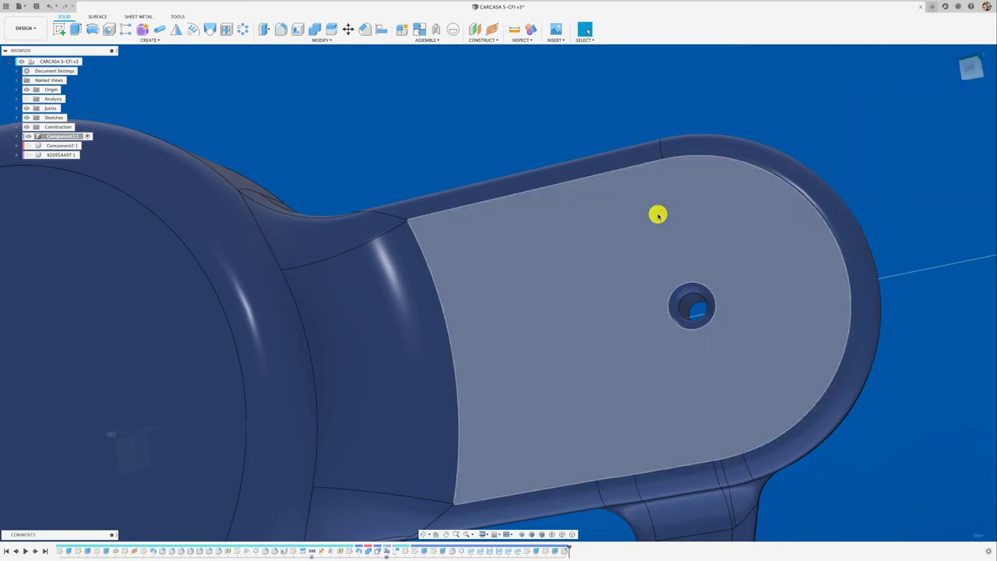
scroll(630, 208, "down", 10, "shift")
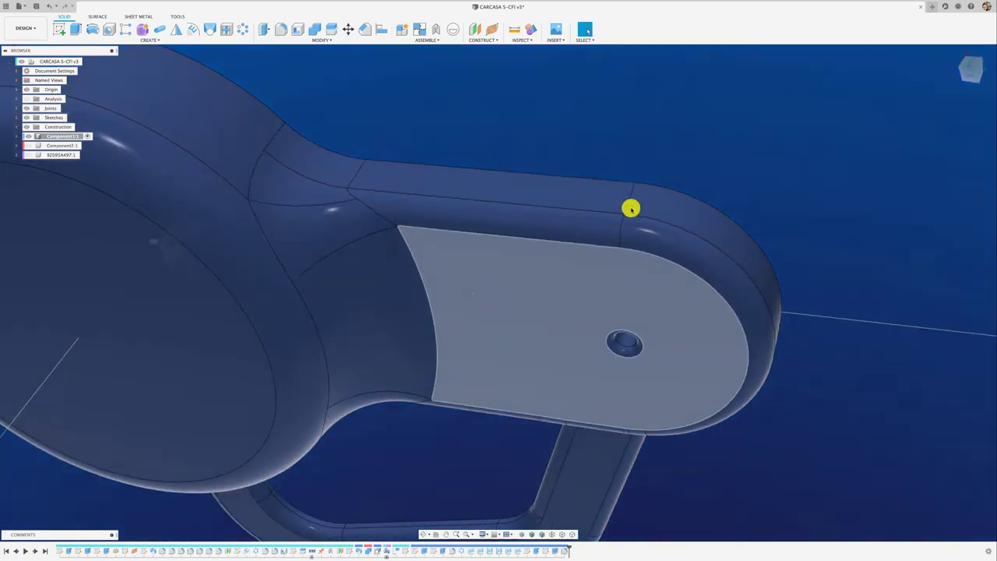
scroll(630, 208, "down", 3, "shift")
scroll(631, 208, "down", 4, "shift")
scroll(630, 208, "down", 3, "shift")
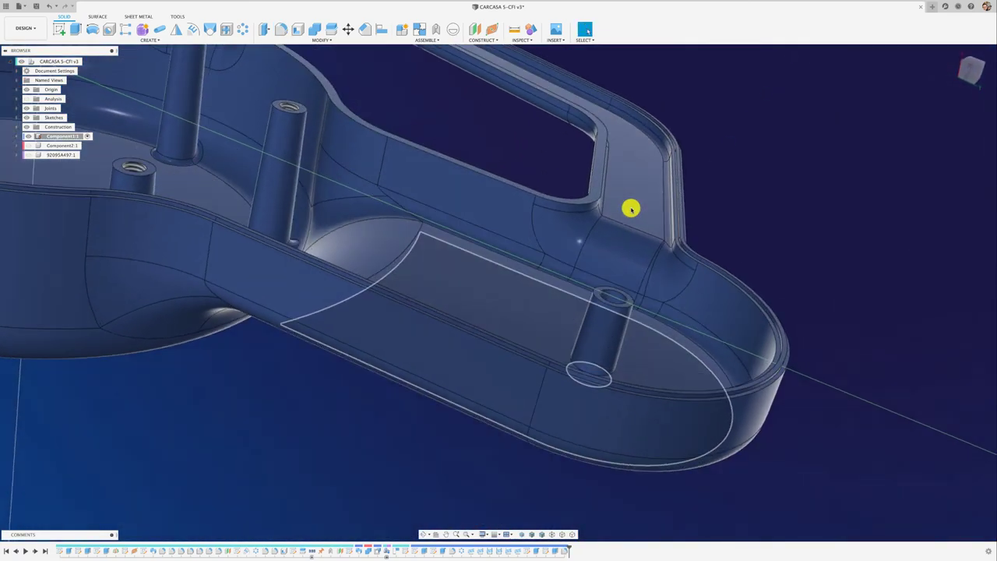
scroll(631, 208, "down", 3, "shift")
scroll(631, 208, "down", 3, "shift")
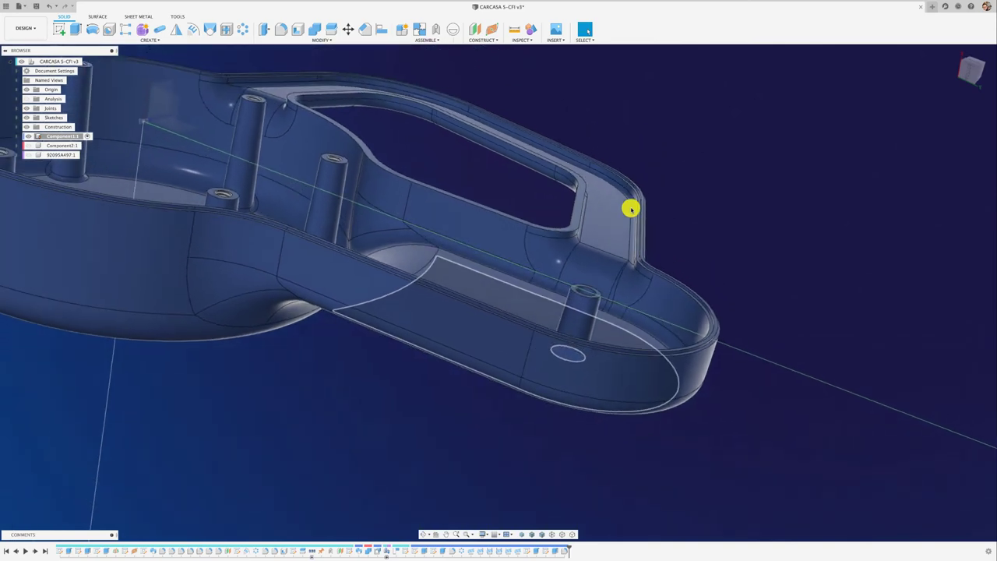
scroll(631, 208, "down", 3, "shift")
scroll(630, 208, "down", 2, "shift")
scroll(597, 211, "down", 3, "shift")
scroll(402, 102, "down", 3, "shift")
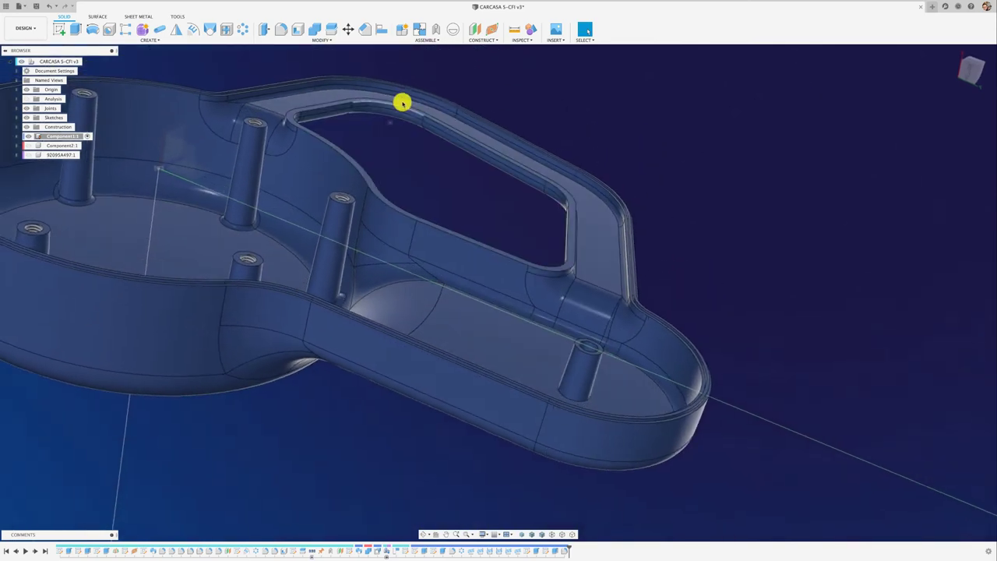
scroll(401, 103, "down", 3, "shift")
scroll(488, 98, "down", 2, "shift")
scroll(487, 98, "down", 3, "shift")
scroll(354, 70, "down", 3, "shift")
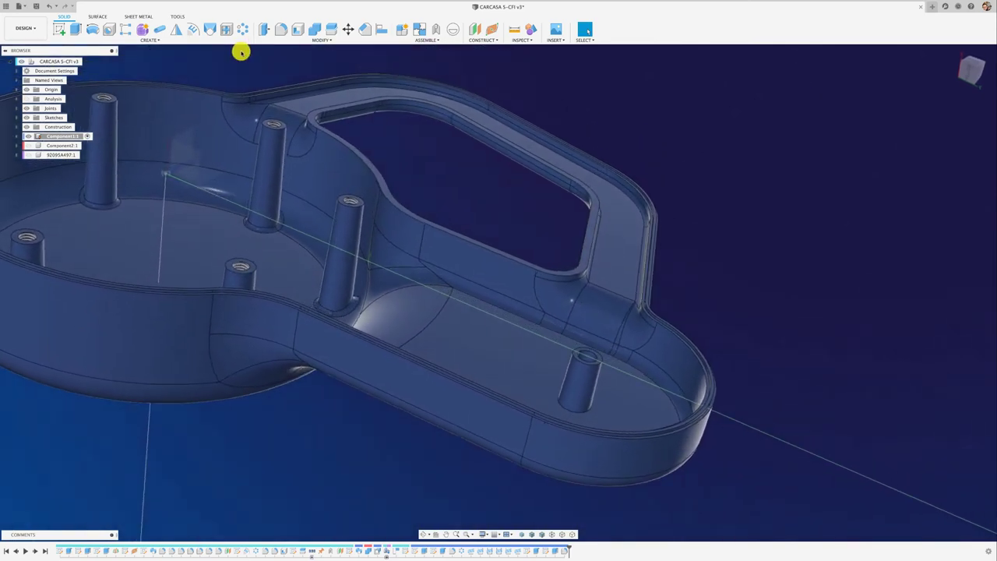
Step: Apply an ISO Metric M8x1.25 class 6H thread to the handle-end boss hole
left_click(157, 40)
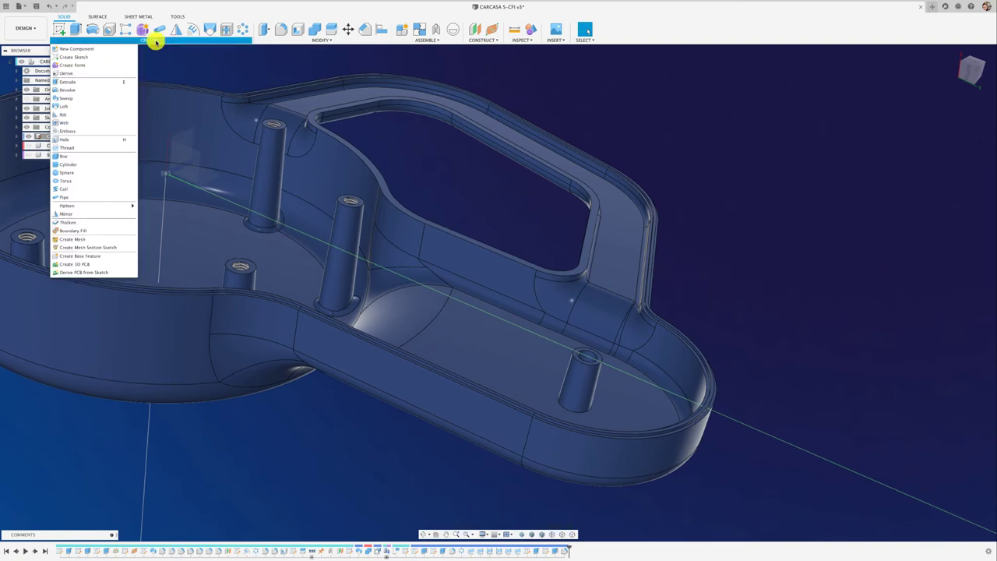
left_click(78, 150)
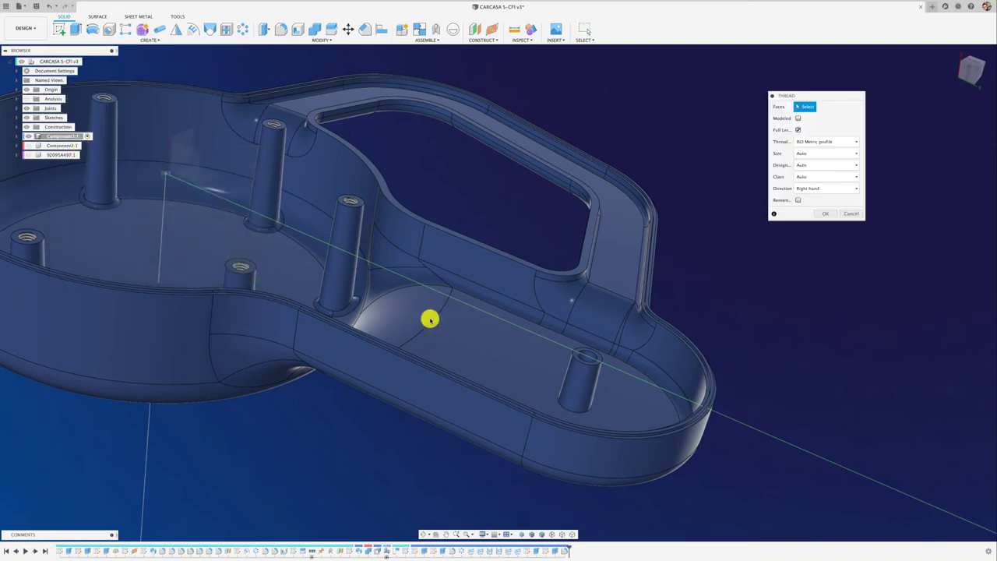
left_click(591, 358)
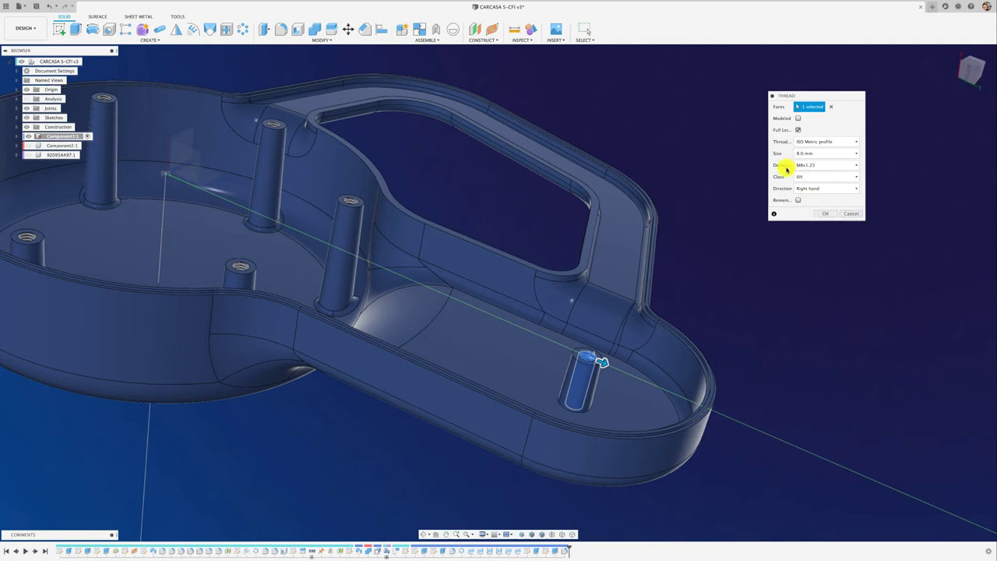
left_click(826, 215)
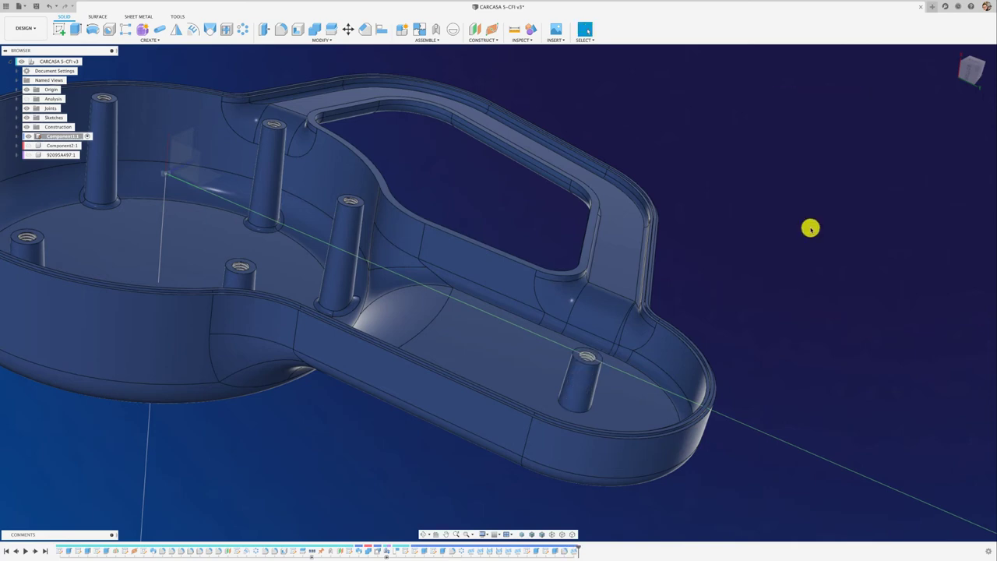
scroll(779, 276, "down", 5)
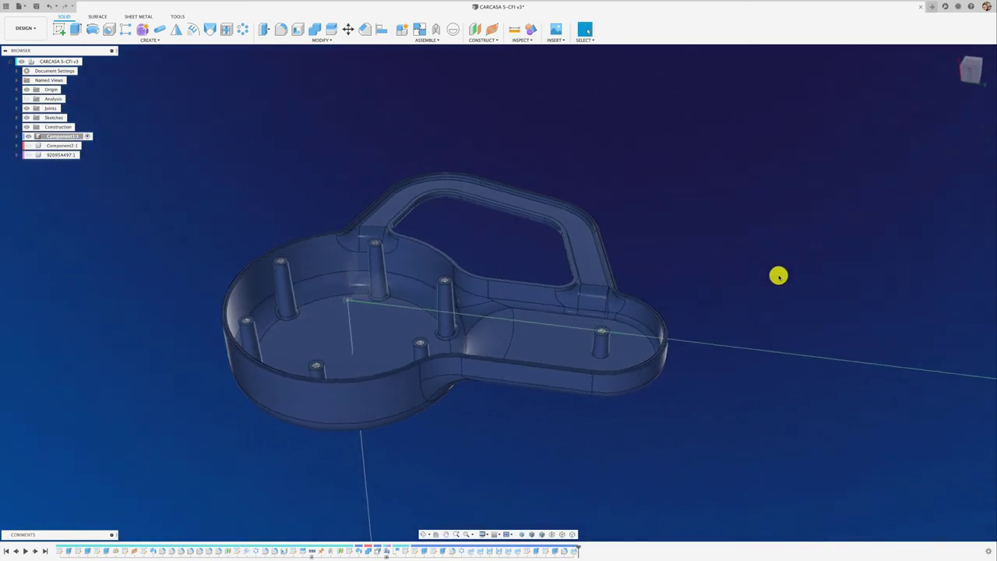
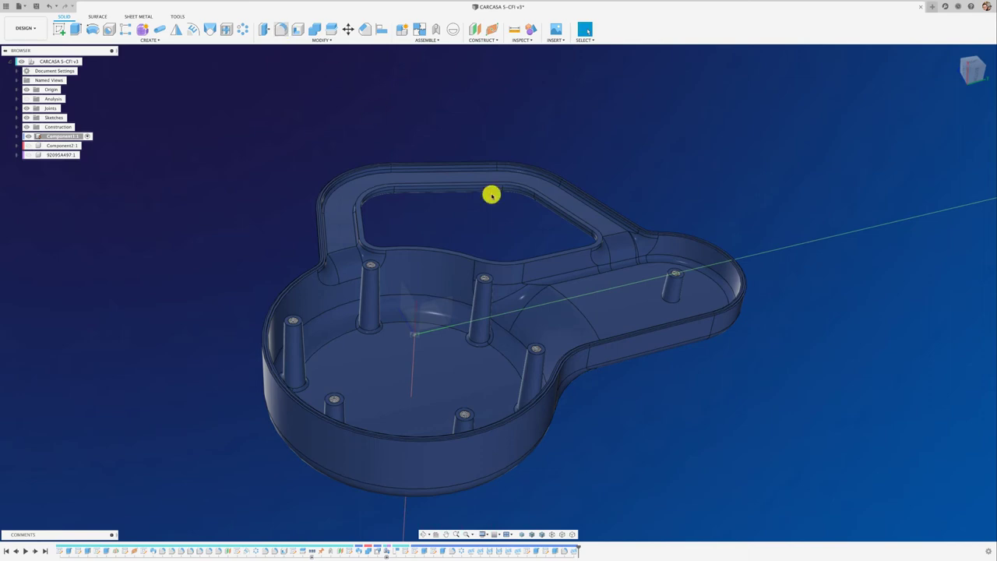
Step: Round the selected shell edge with a 2 mm fillet
key("f")
left_click(666, 300)
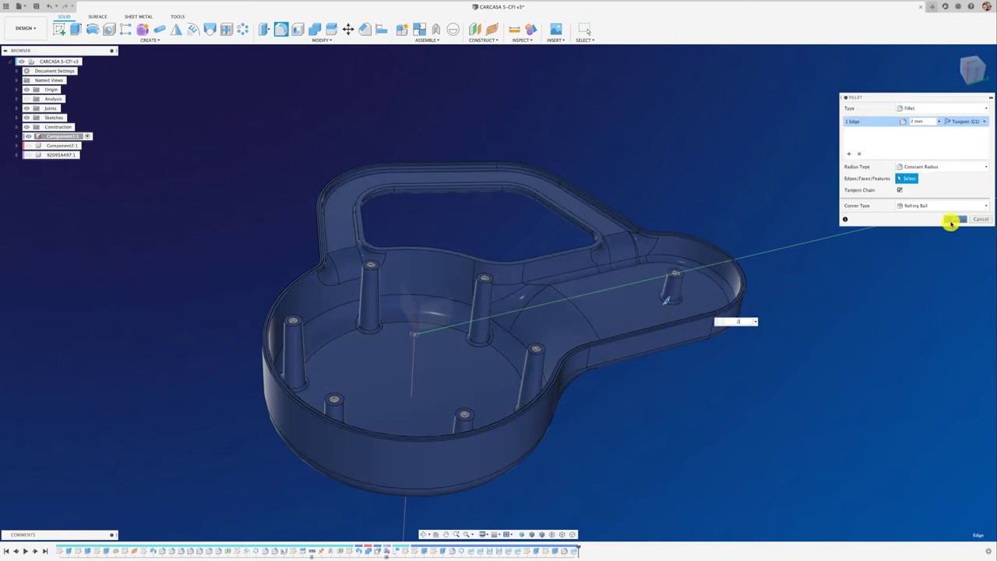
left_click(952, 220)
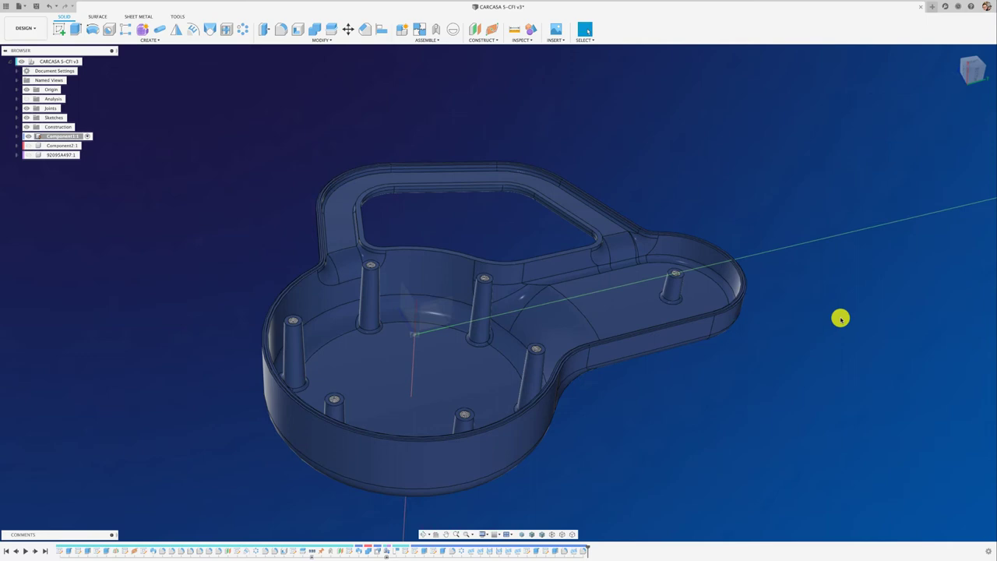
Step: Hide the cover, activate Component1:1 and start a sketch on a screw post's top face
middle_click_drag(840, 318, 184, 240, "shift")
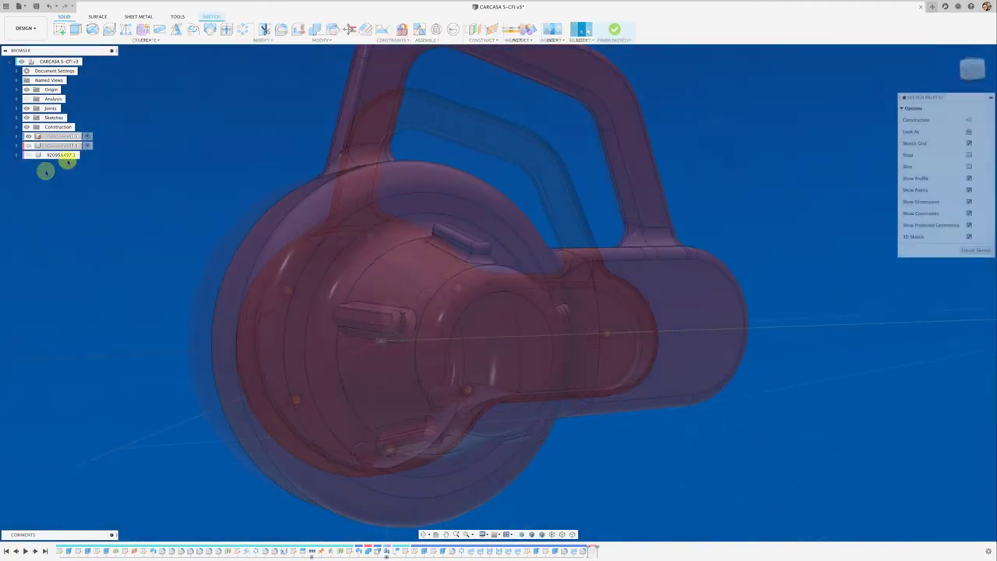
left_click(28, 139)
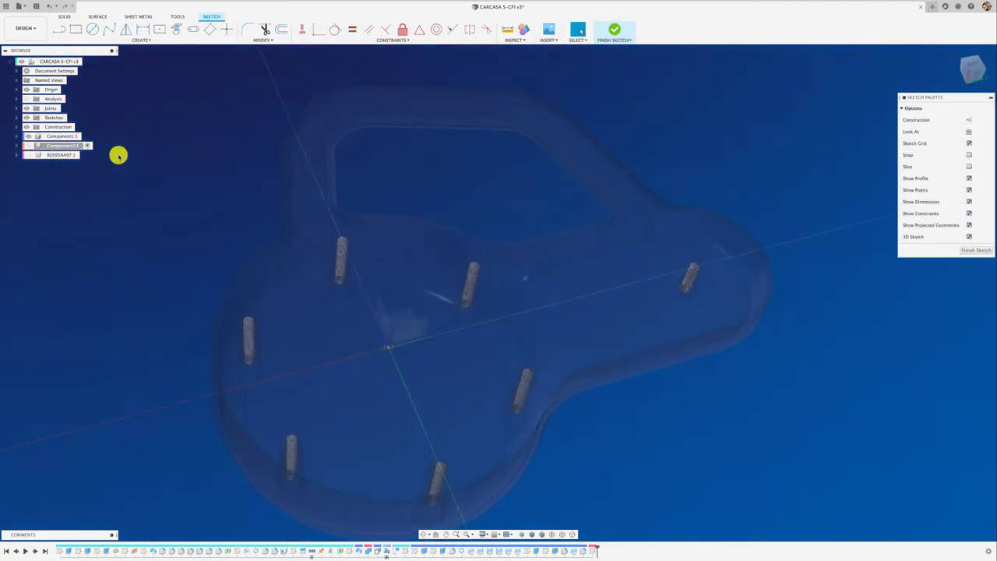
left_click(76, 144)
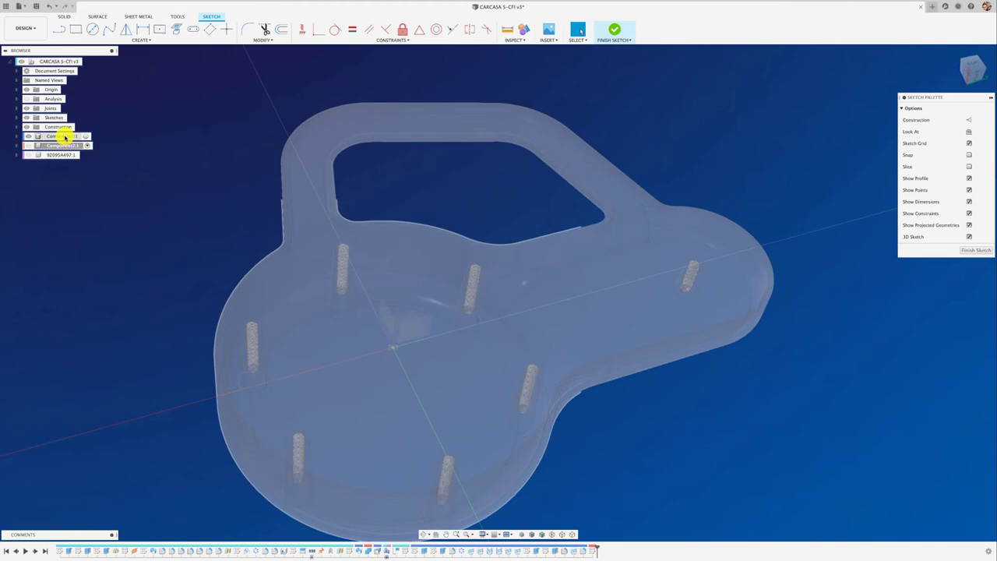
left_click(65, 137)
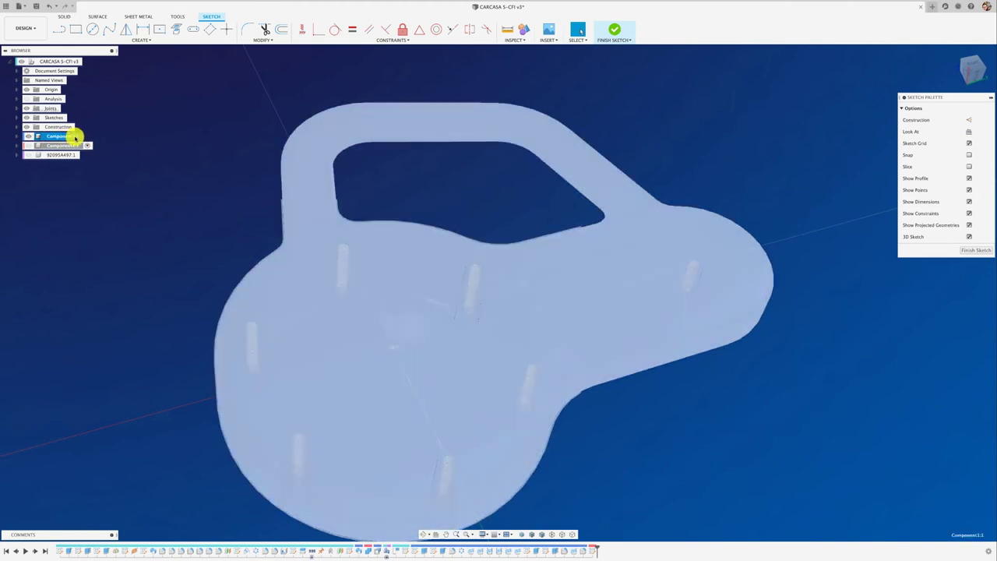
left_click(87, 137)
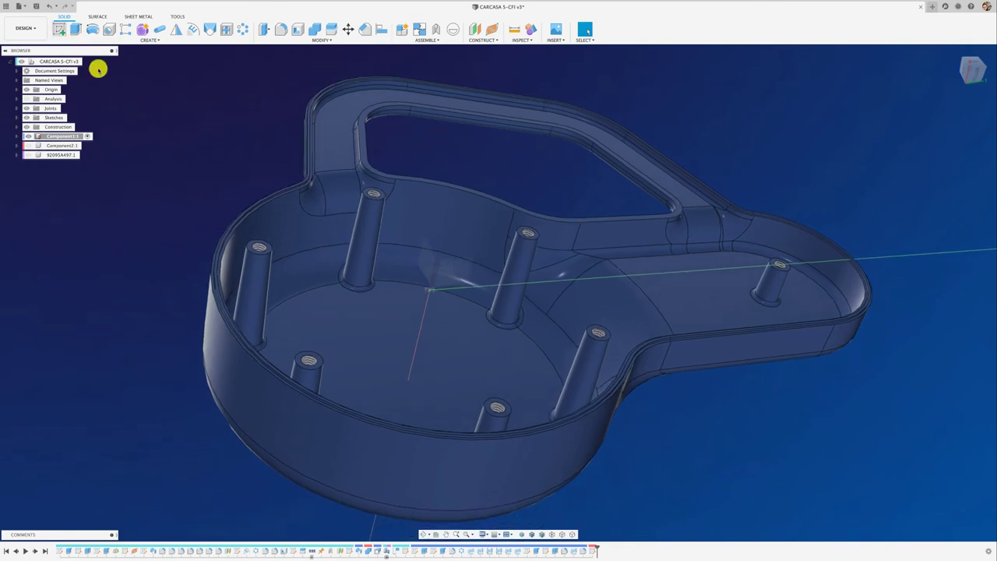
scroll(226, 265, "up", 5)
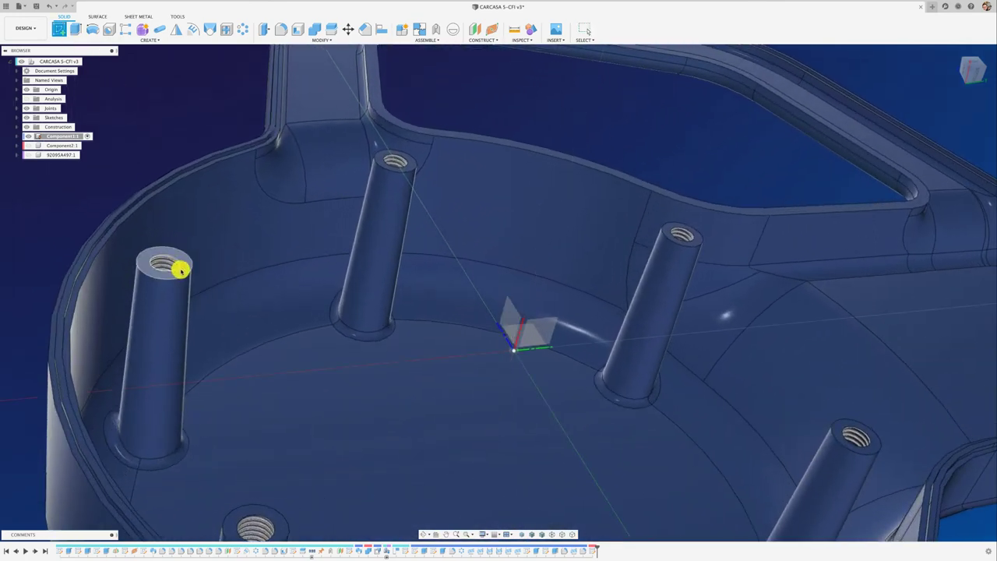
left_click(180, 269)
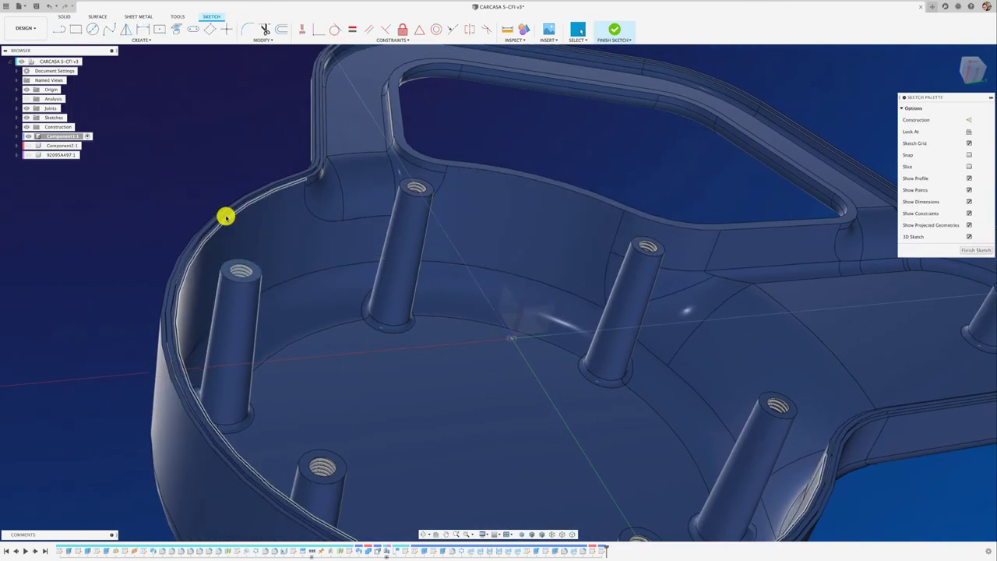
Step: Project the top circular edges of all seven screw posts into the sketch
left_click(148, 41)
mouse_move(66, 106)
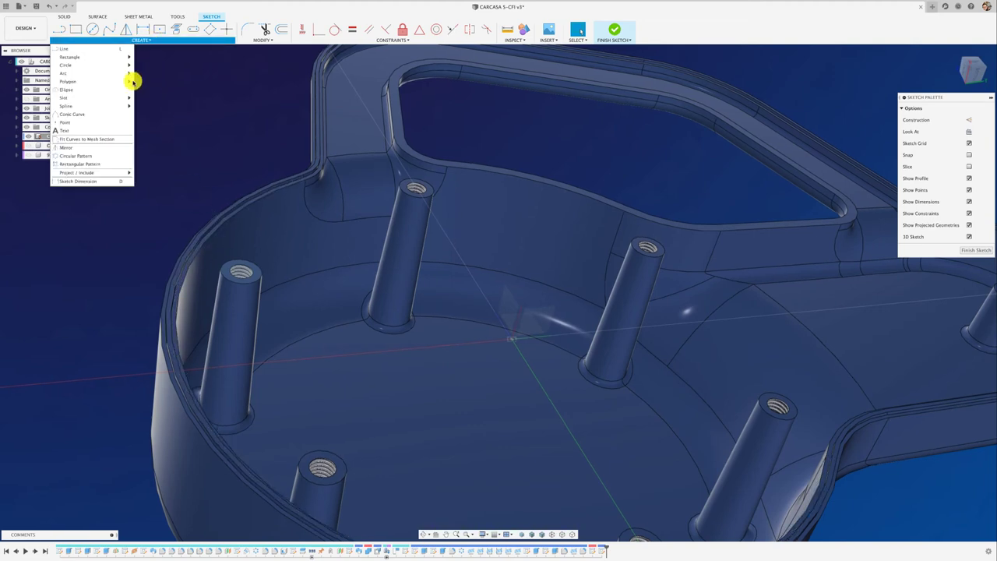
left_click(245, 105)
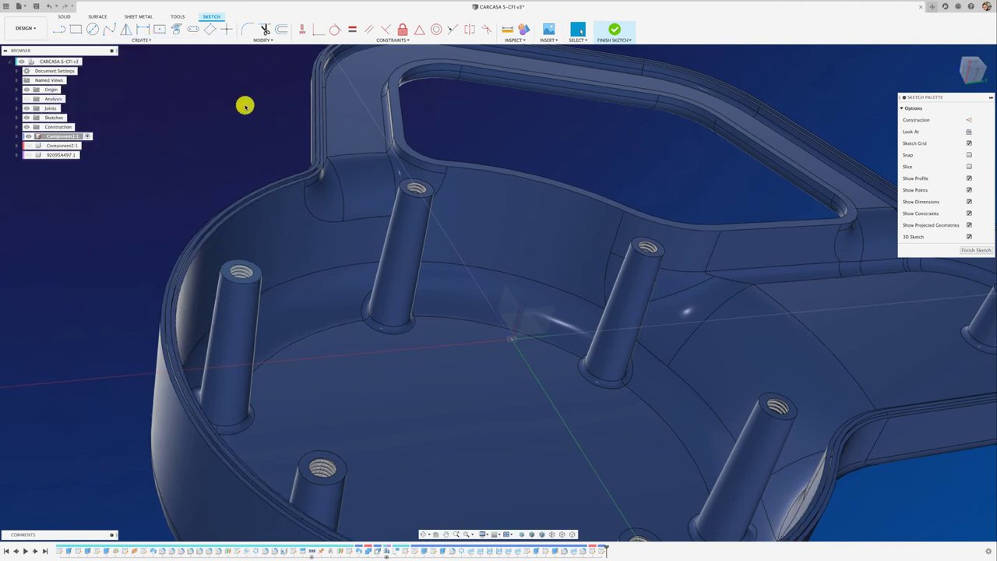
key("p")
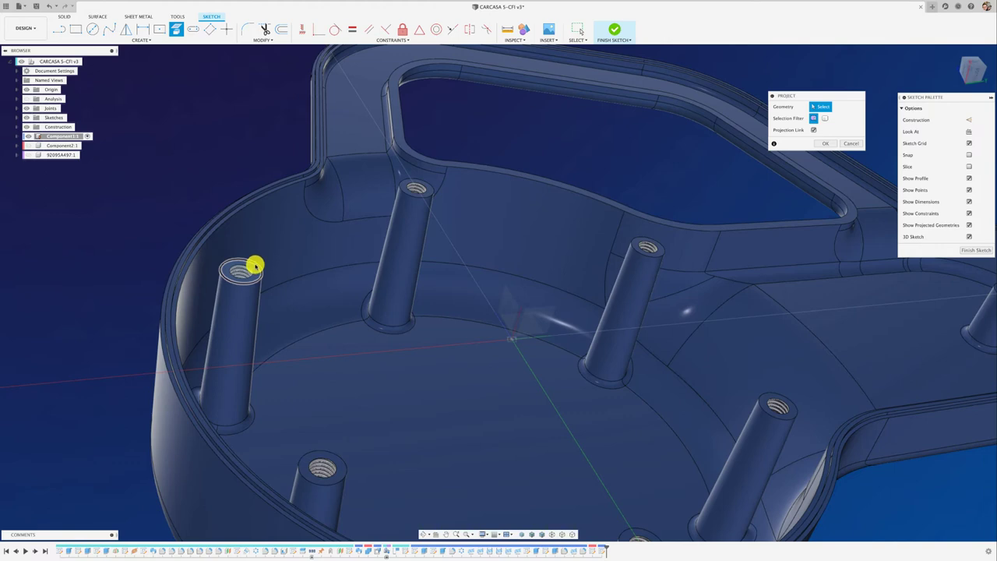
left_click(255, 266)
left_click(417, 193)
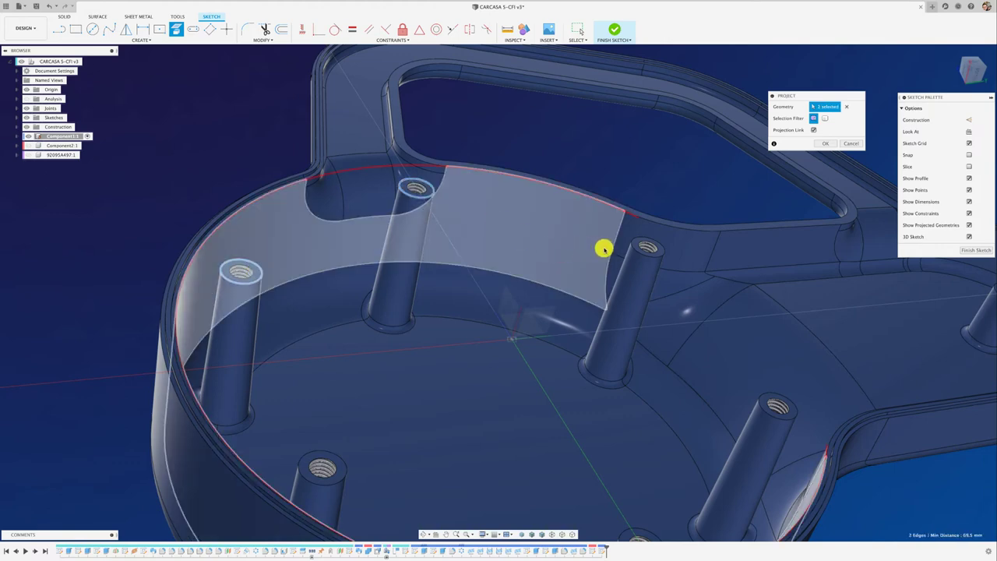
left_click(650, 252)
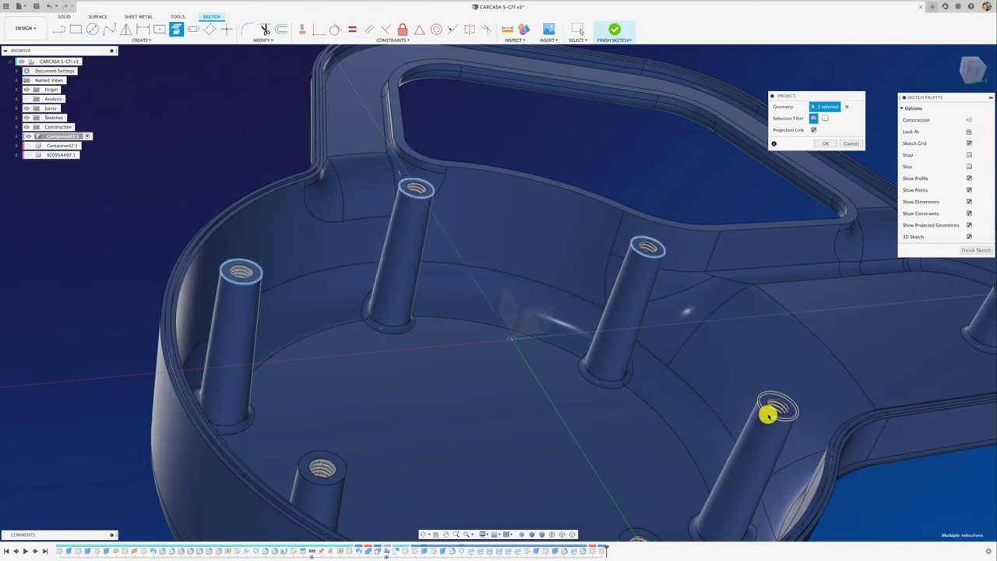
left_click(768, 415)
mouse_move(769, 415)
middle_mouse_down("shift")
mouse_move(601, 400)
mouse_move(608, 288)
mouse_move(705, 411)
middle_mouse_up("shift")
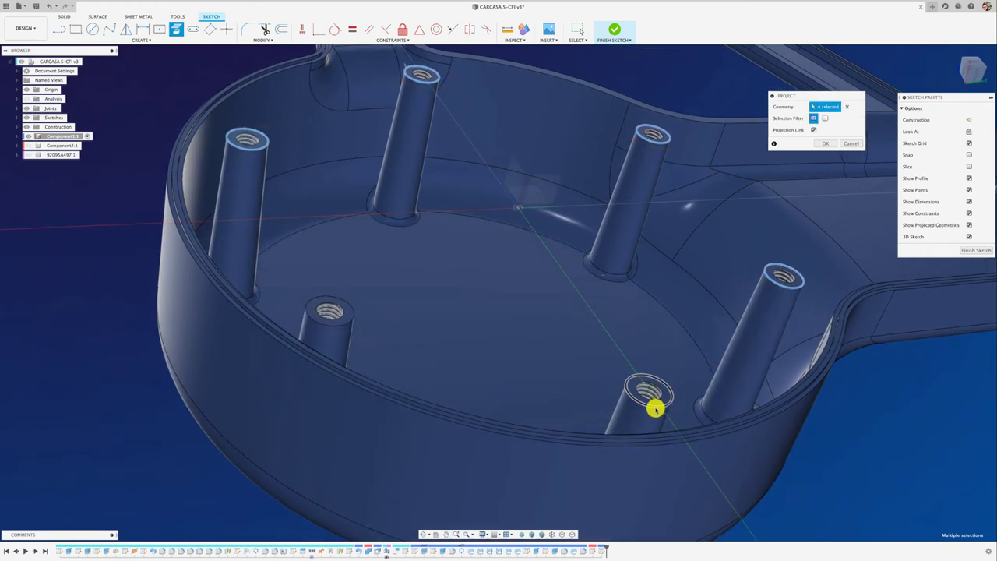
left_click(655, 408)
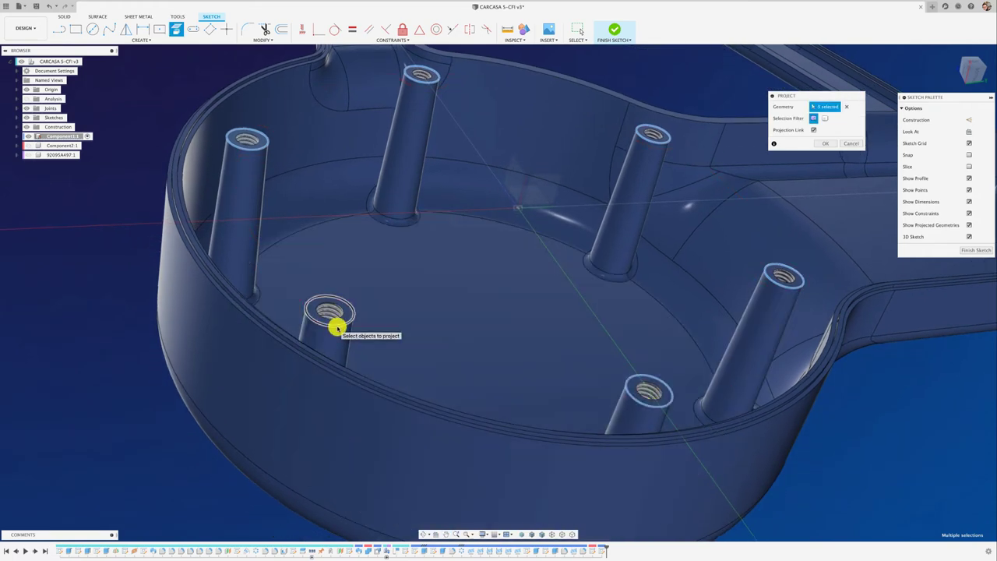
left_click(336, 328)
mouse_move(336, 327)
middle_mouse_down("shift")
mouse_move(396, 334)
mouse_move(559, 312)
mouse_move(594, 285)
mouse_move(569, 306)
middle_mouse_up("shift")
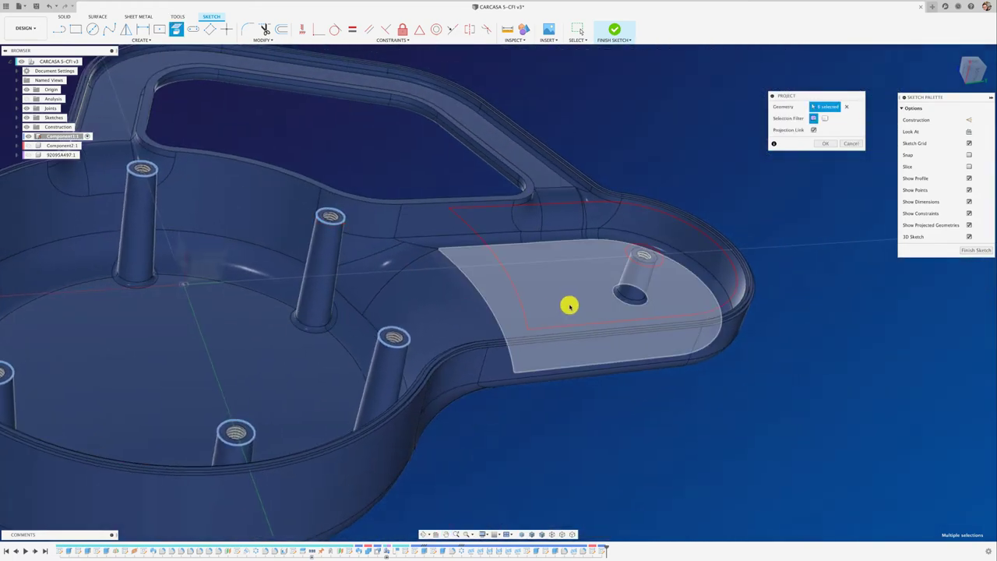
left_click(824, 144)
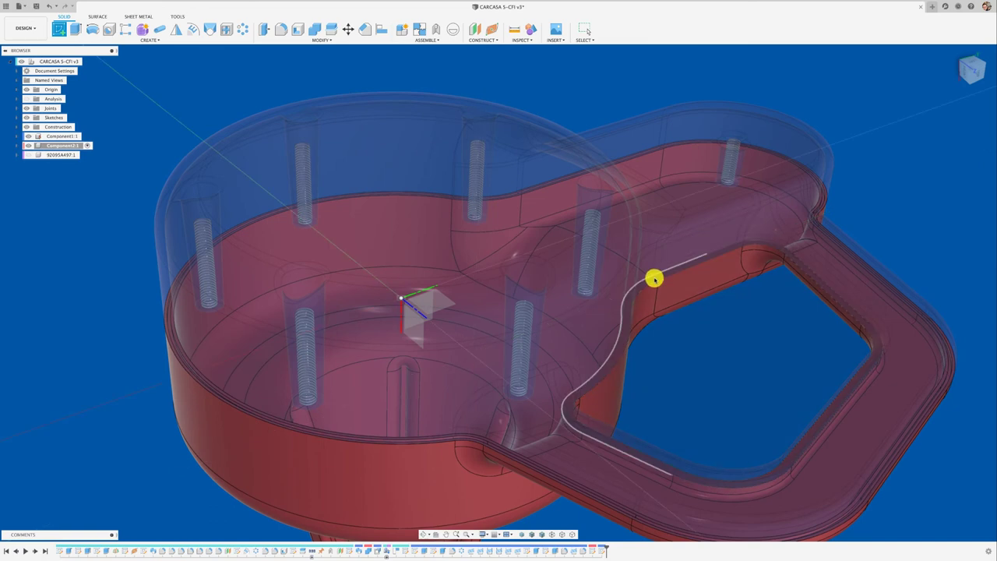
Step: Reopen the sketch and draw a centre-diameter circle on the first screw post
double_click(834, 406)
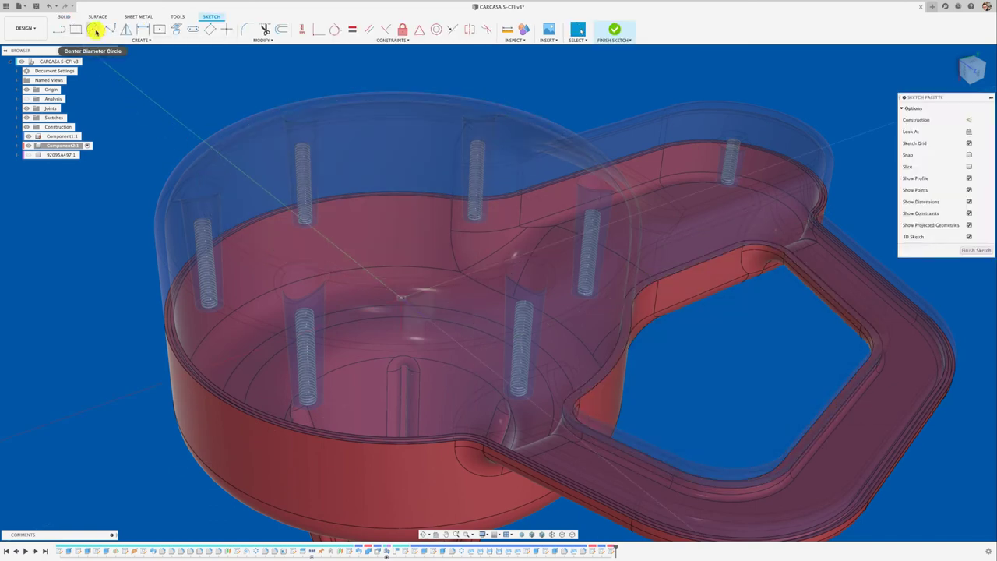
left_click(95, 30)
left_click(401, 298)
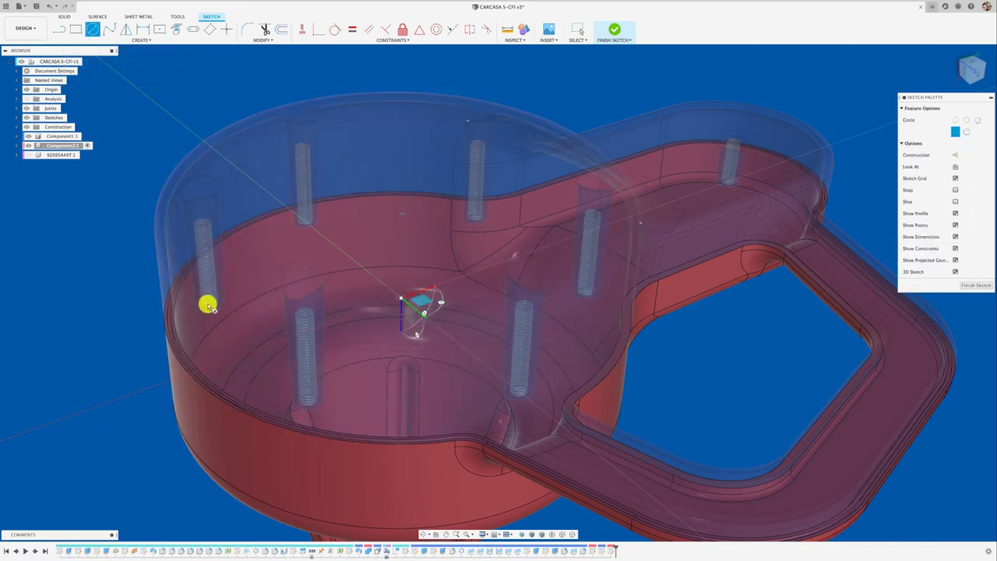
scroll(208, 314, "up", 5)
mouse_move(210, 313)
middle_mouse_down()
mouse_move(258, 327)
mouse_move(244, 314)
middle_mouse_up()
scroll(237, 315, "down", 2)
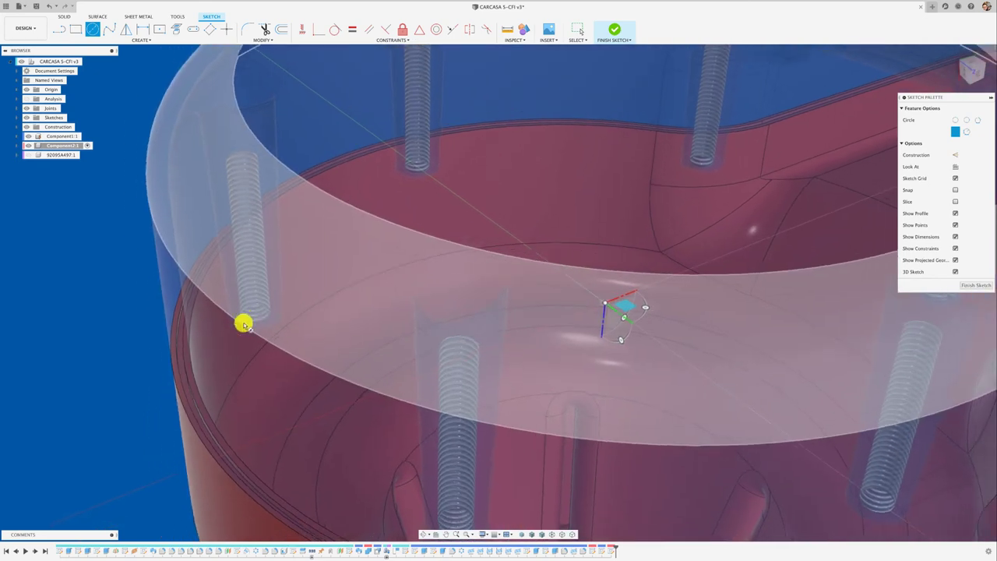
scroll(245, 320, "down", 3)
scroll(416, 402, "down", 3)
scroll(416, 405, "down", 2)
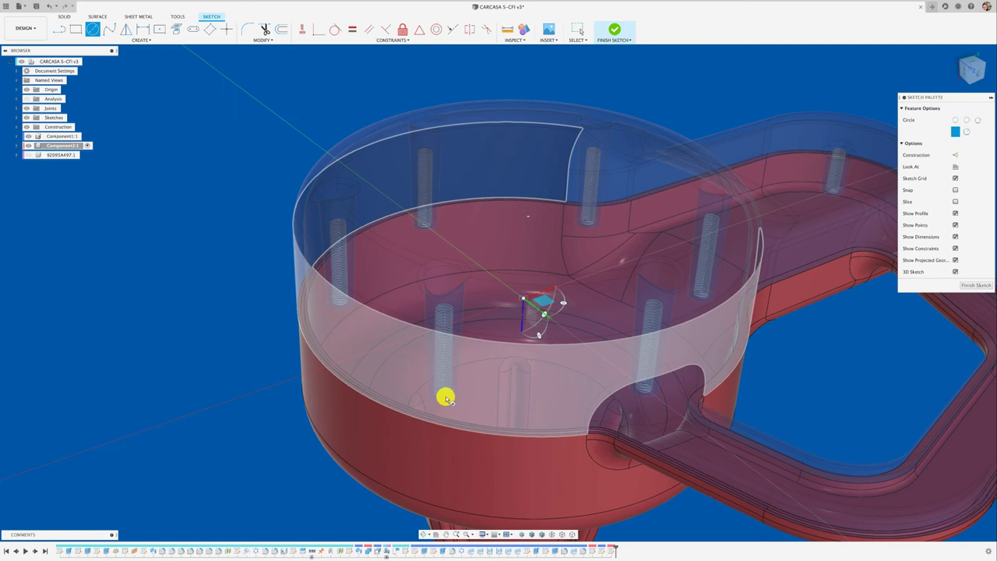
left_click(450, 401)
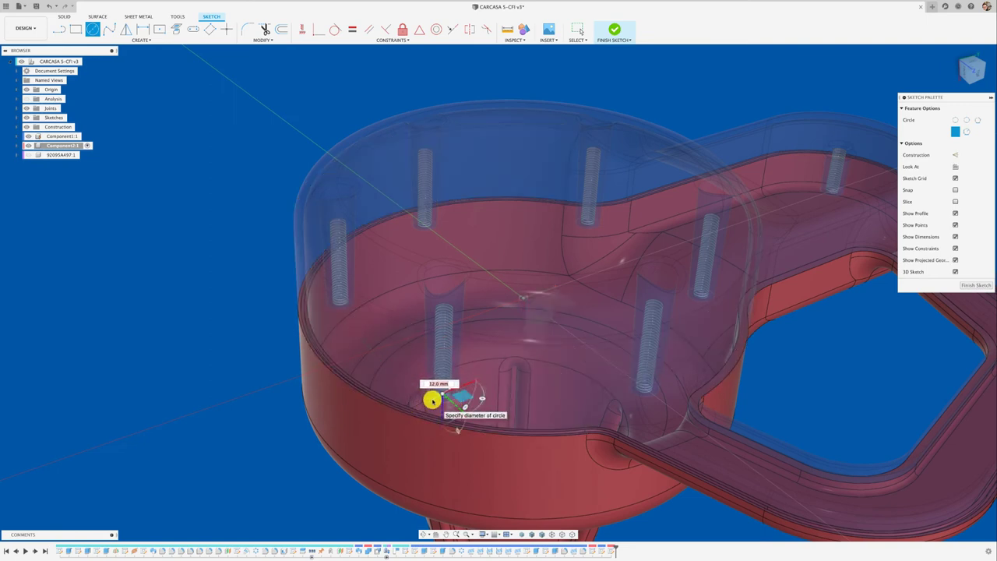
left_click(410, 406)
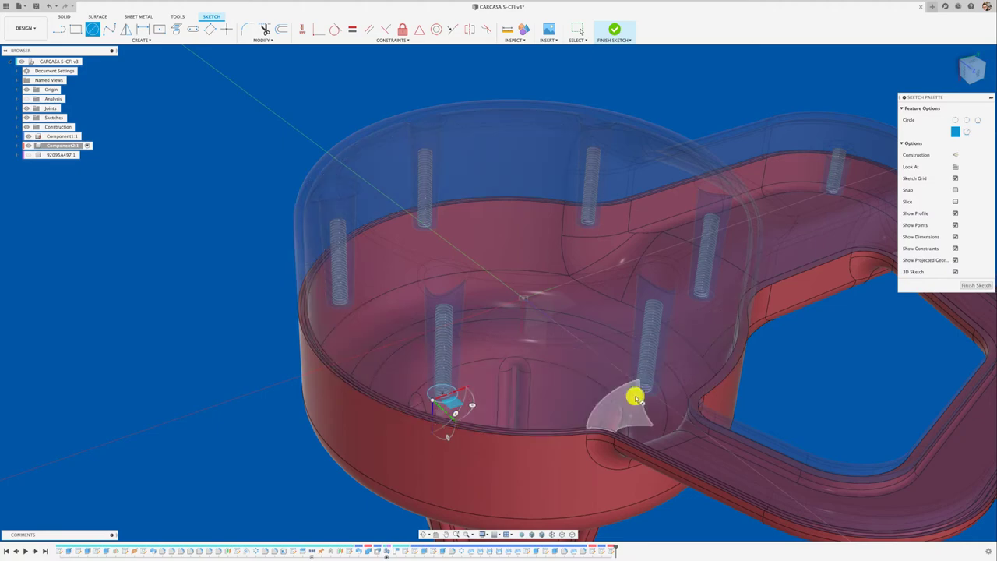
Step: Draw circles on further screw posts, one of them 6.8 mm
left_click(660, 398)
left_click(638, 396)
scroll(672, 318, "up", 5)
left_click(705, 333)
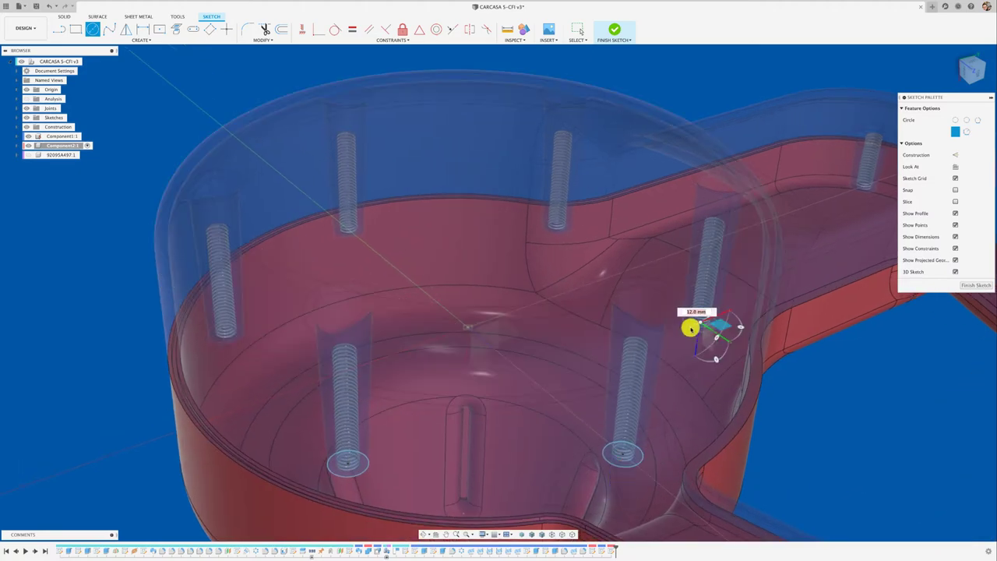
left_click(694, 325)
mouse_move(555, 227)
middle_mouse_down("shift")
mouse_move(556, 312)
mouse_move(538, 402)
middle_mouse_up("shift")
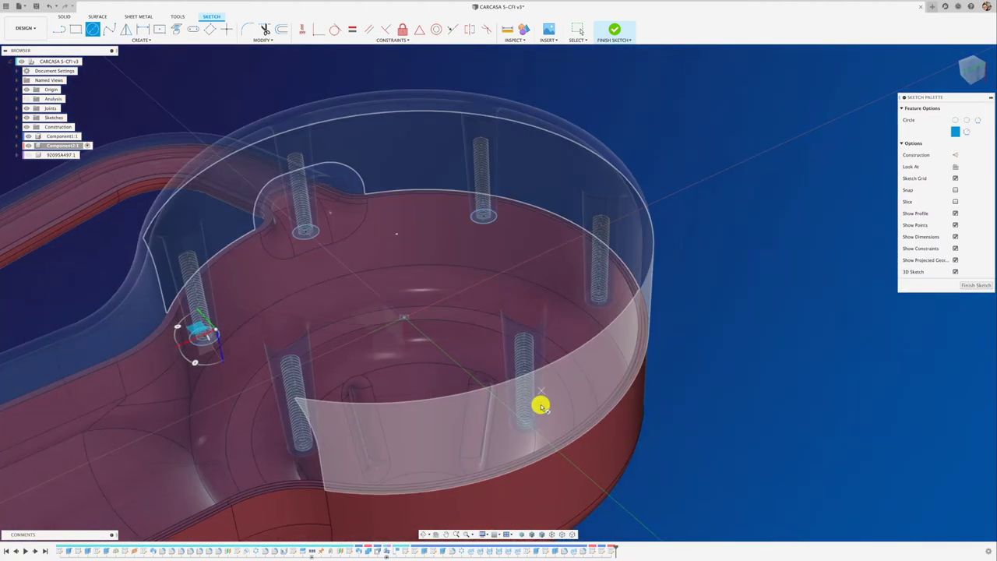
left_click(524, 424)
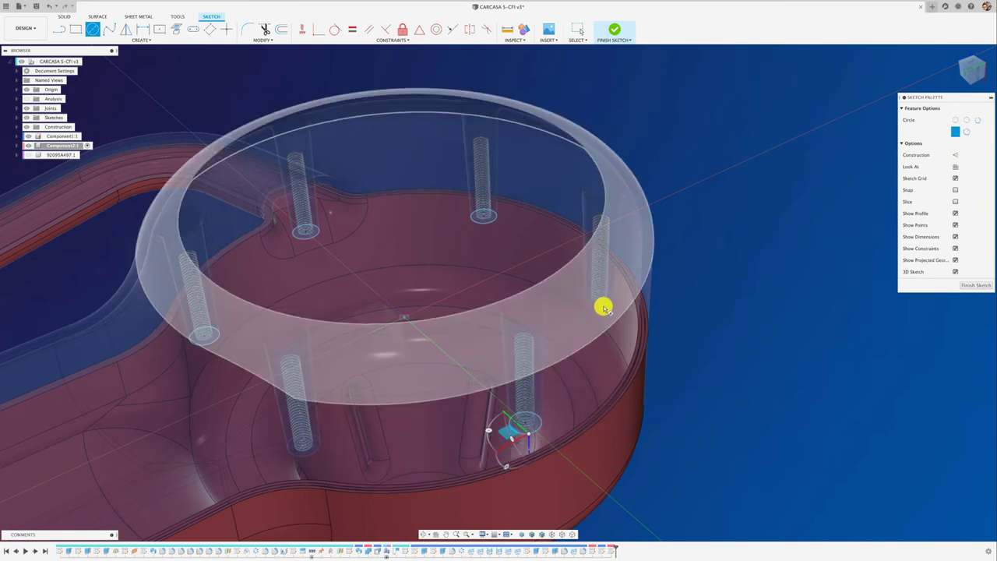
left_click(598, 301)
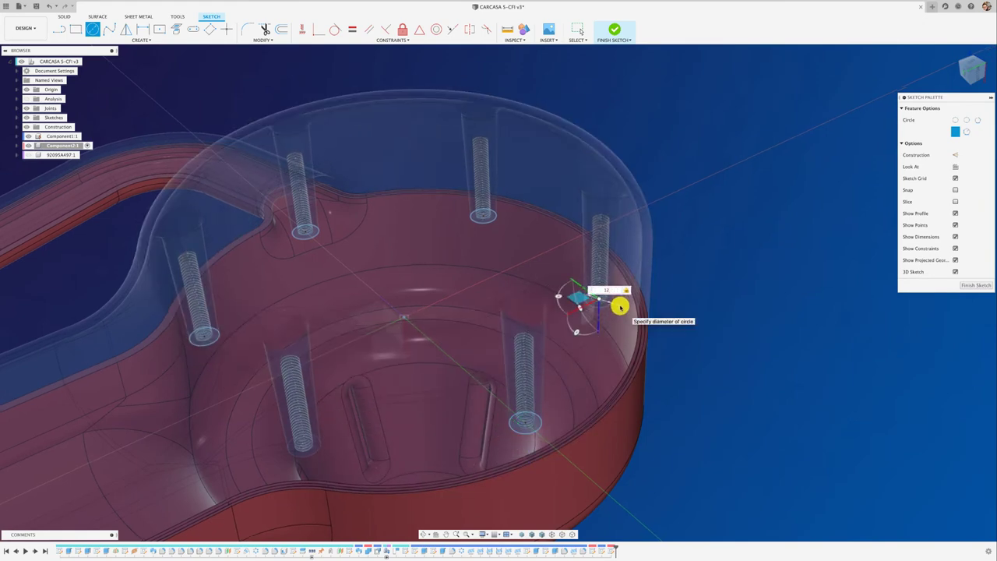
key("Escape")
mouse_move(619, 307)
middle_mouse_down("shift")
mouse_move(429, 420)
mouse_move(122, 52)
middle_mouse_up("shift")
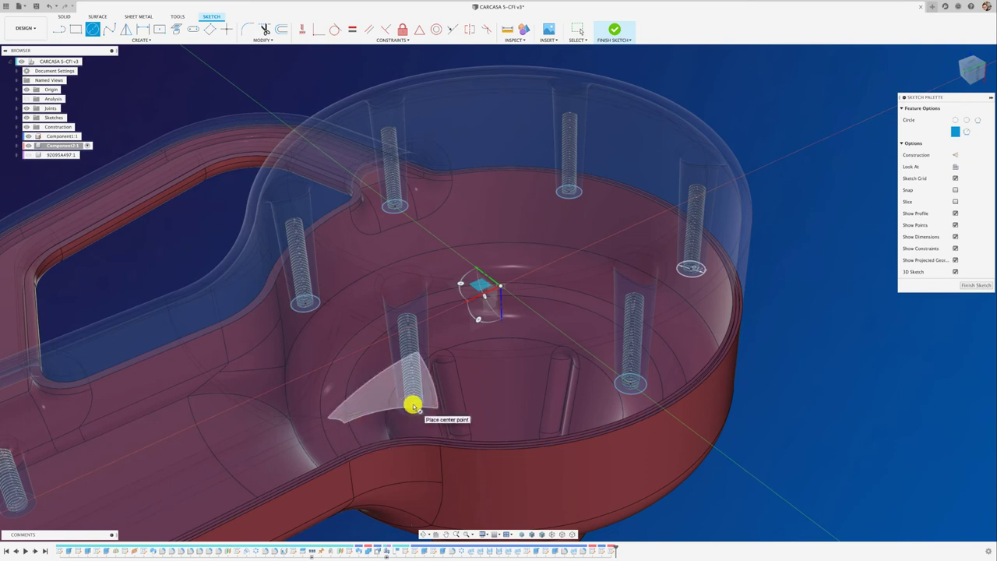
key("Escape")
Step: Add a circle on the handle-end screw hole and finish the sketch
middle_click_drag(439, 420, 301, 425, "shift")
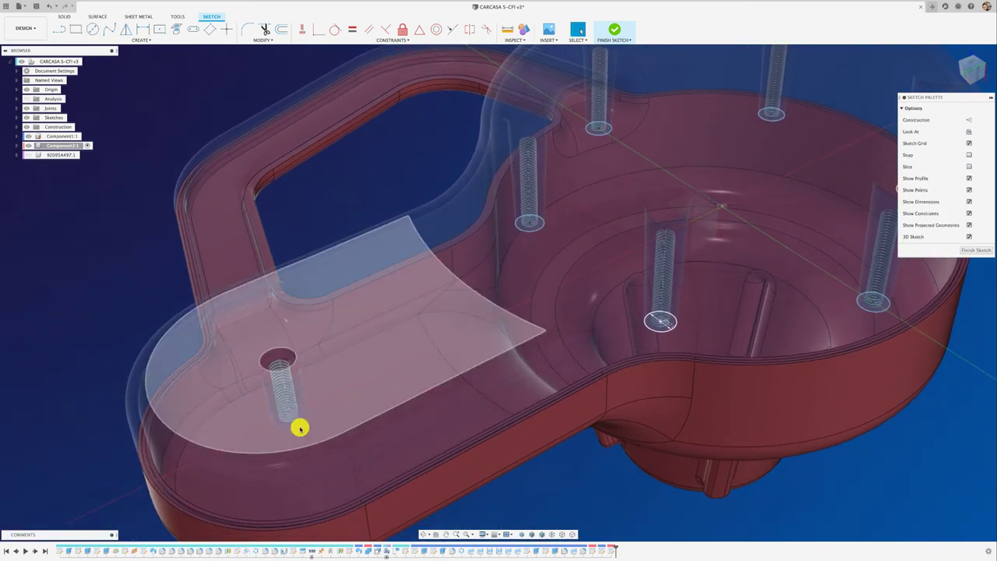
left_click(95, 29)
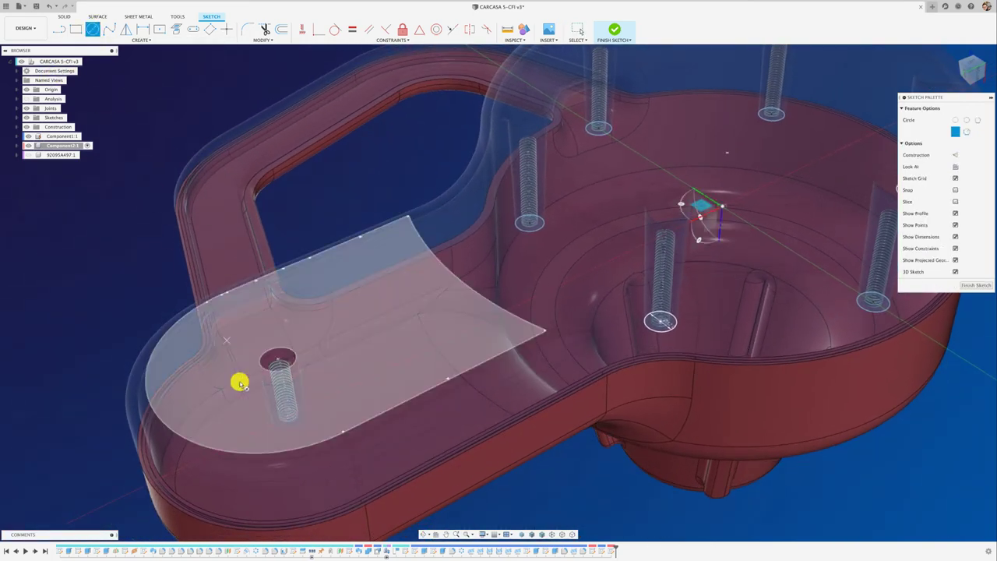
left_click(288, 418)
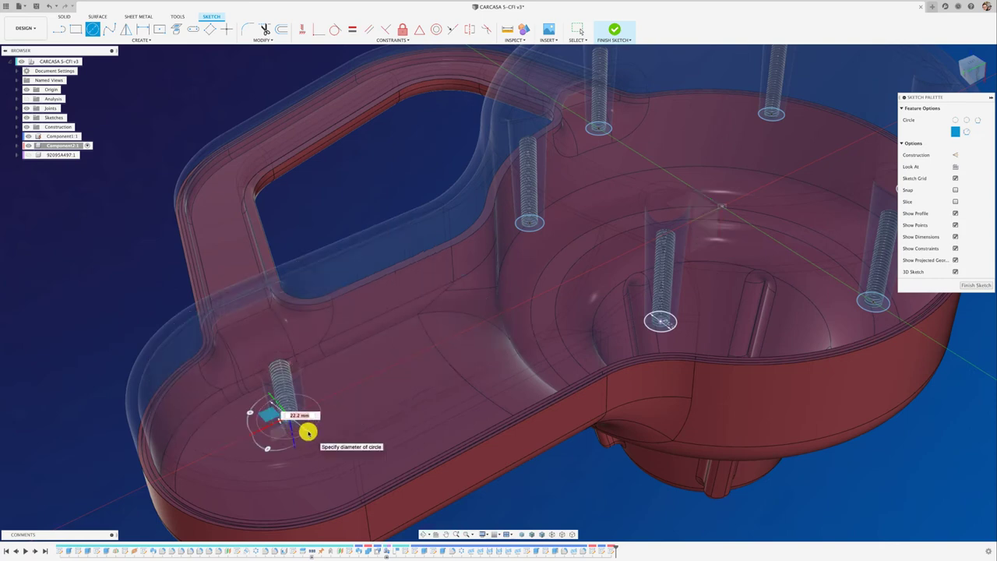
key("Return")
key("Escape")
middle_click_drag(307, 429, 894, 258, "shift")
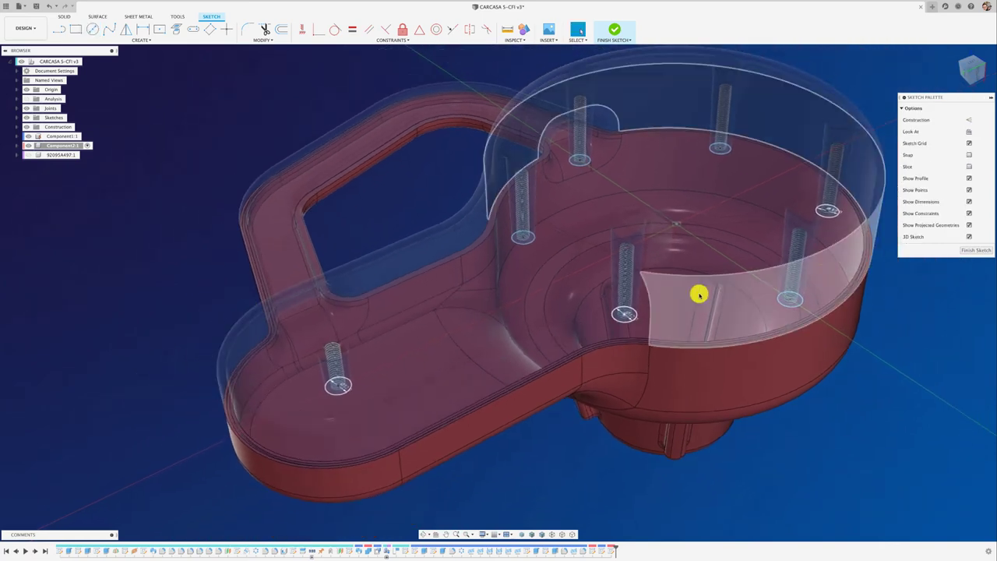
left_click(954, 249)
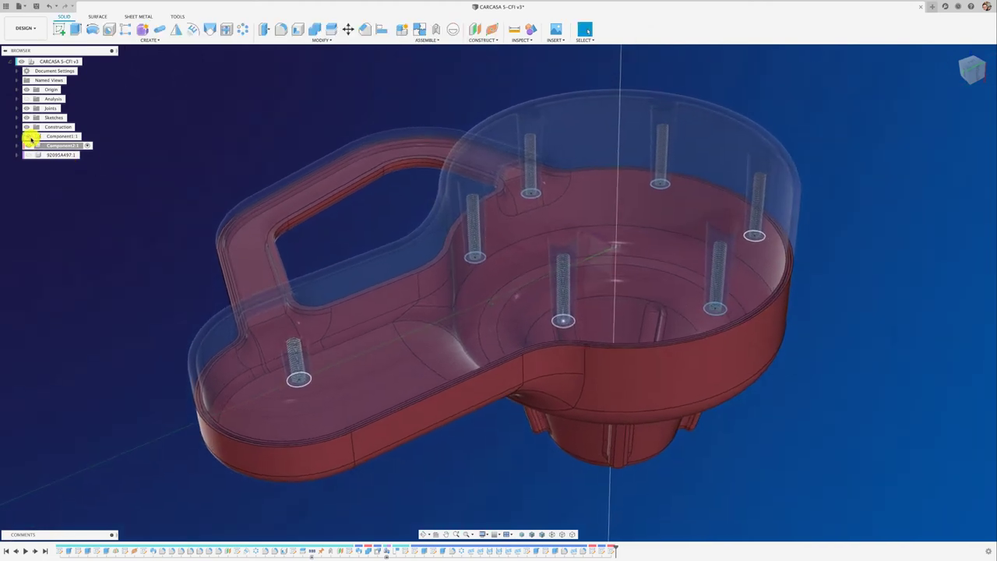
Step: Hide the top shell and select the seven hole circles for extrusion
left_click(28, 135)
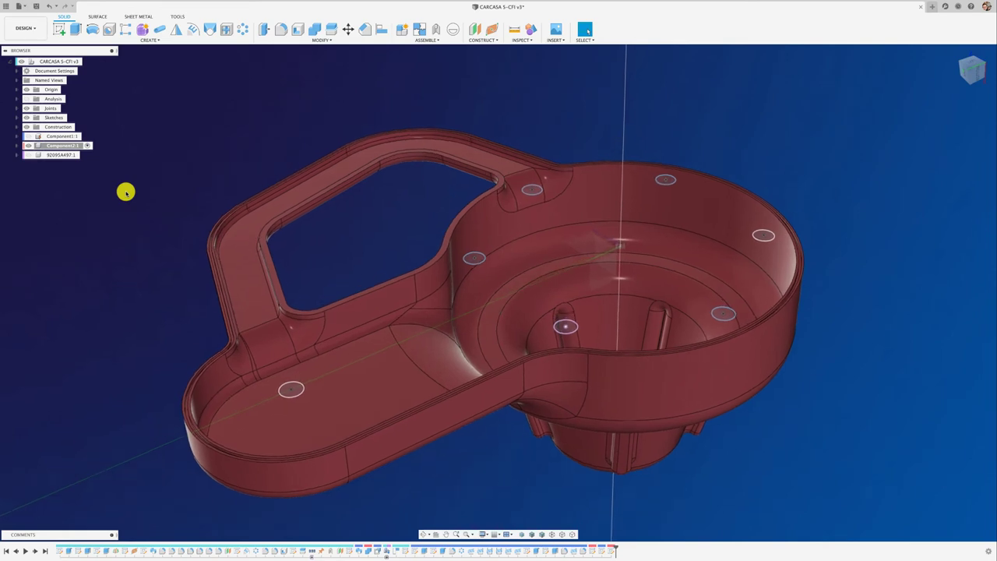
key("e")
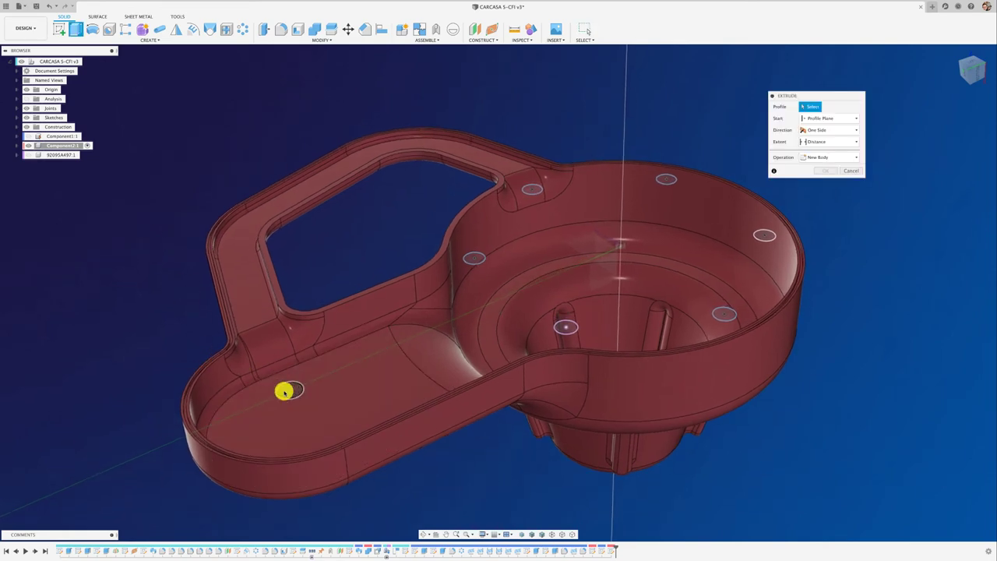
left_click(287, 390)
left_click(472, 261)
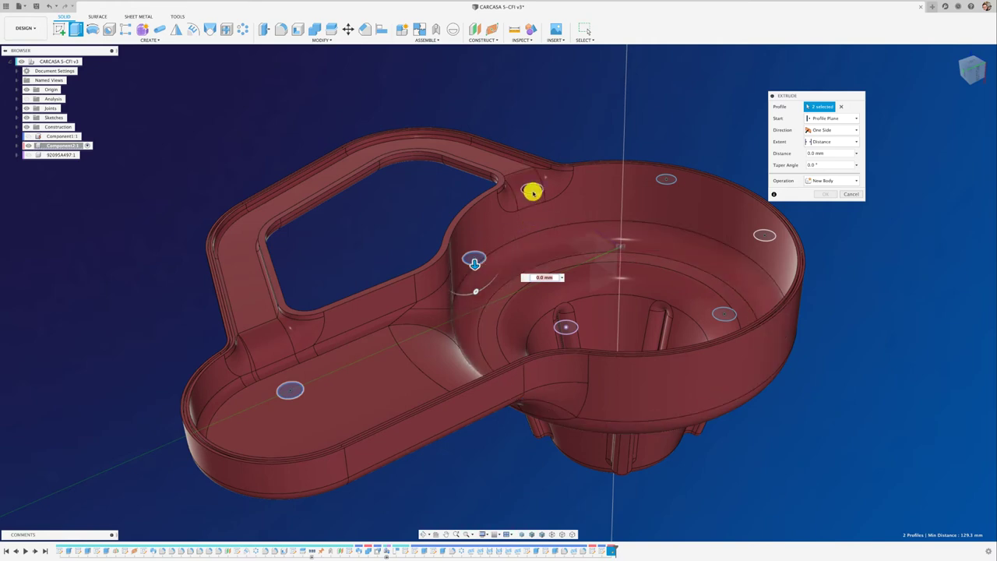
left_click(532, 193)
left_click(666, 182)
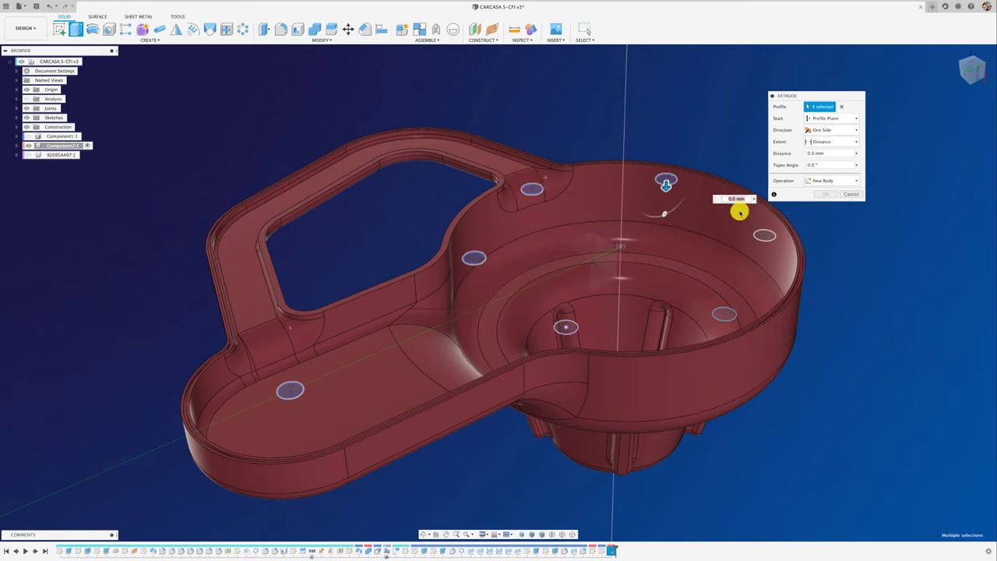
left_click(763, 237)
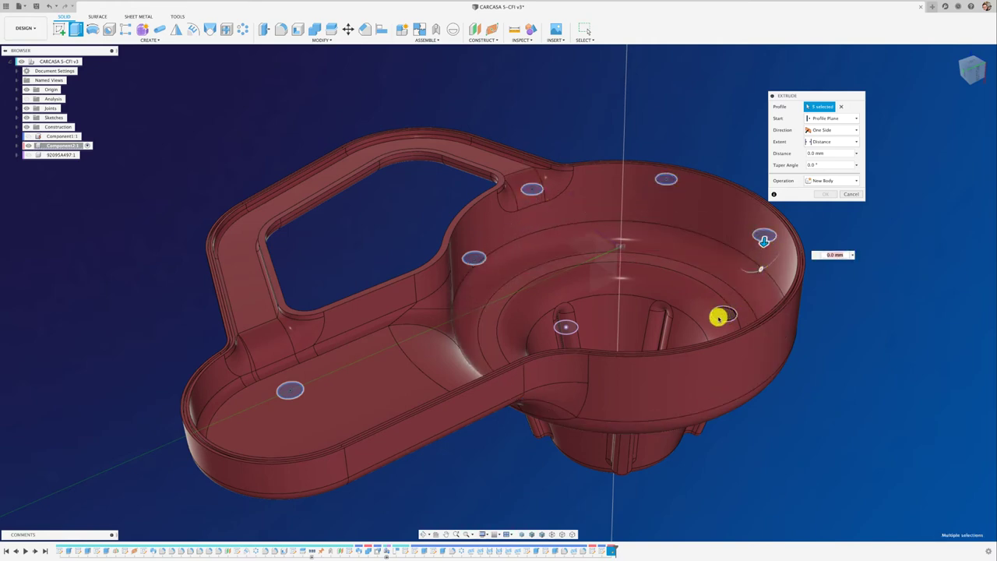
left_click(720, 313)
left_click(566, 331)
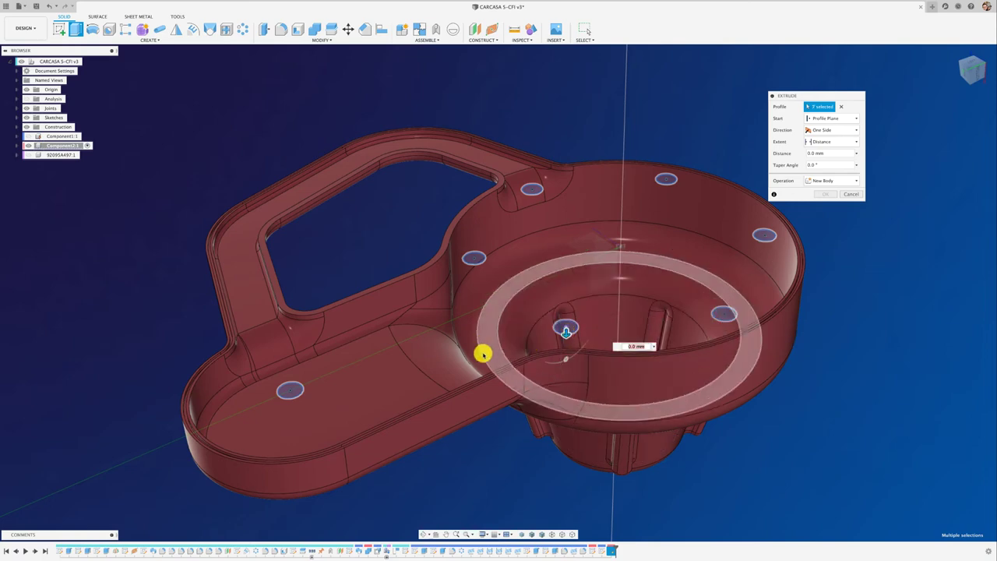
left_click_drag(565, 334, 590, 333)
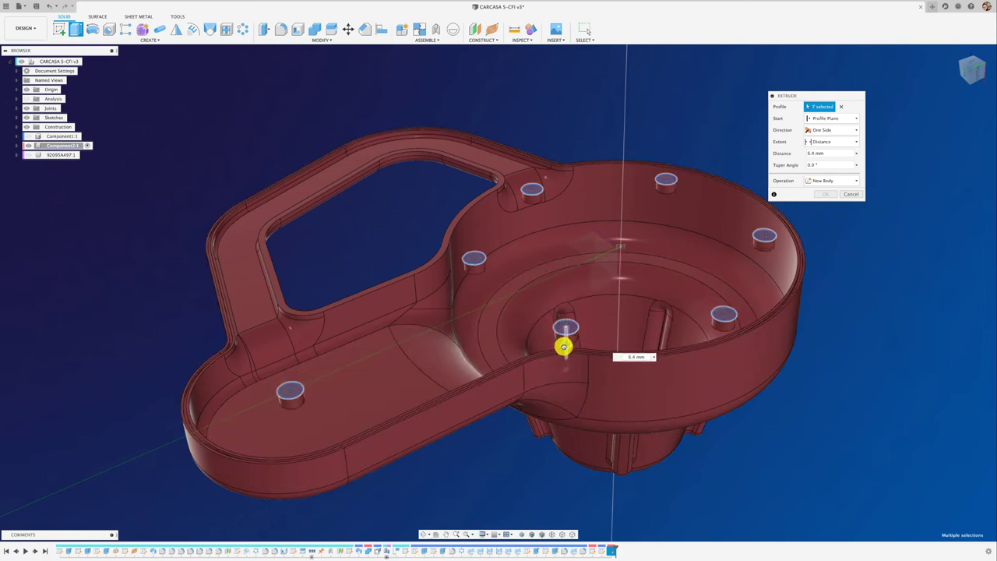
Step: Extrude the posts through All with 2° taper, joined to the shell, then show the screw
left_click(844, 140)
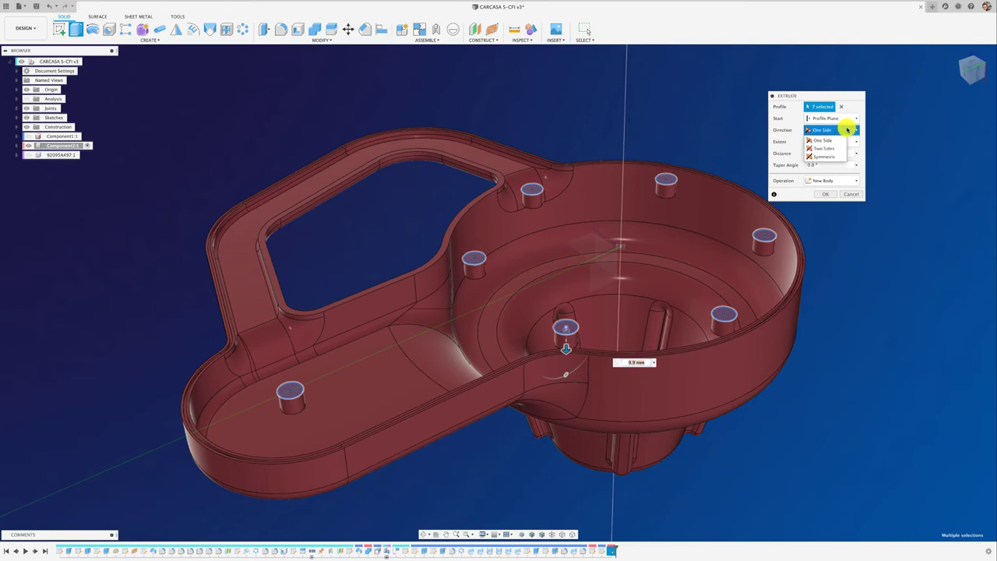
left_click(847, 130)
left_click(847, 143)
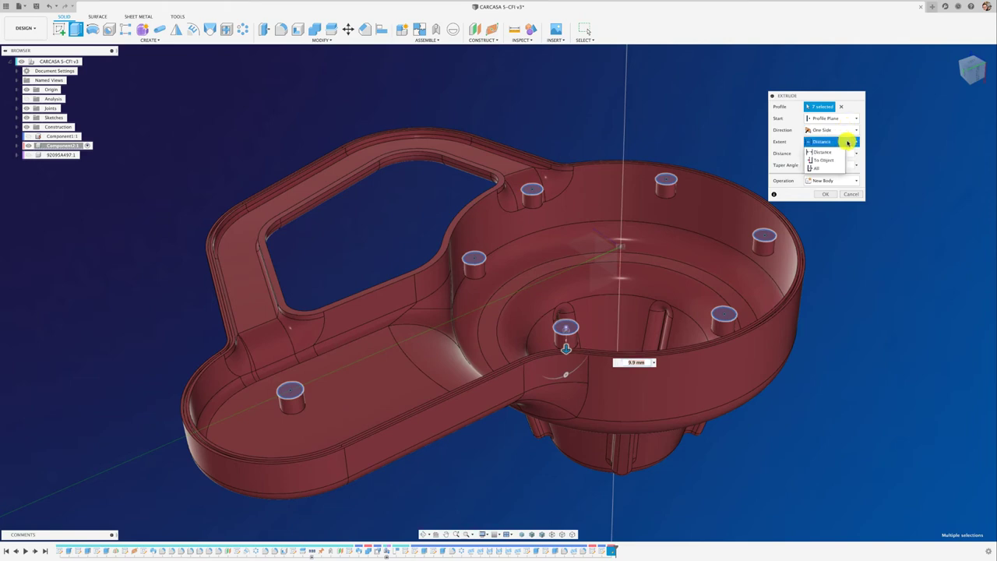
left_click(815, 169)
left_click(825, 183)
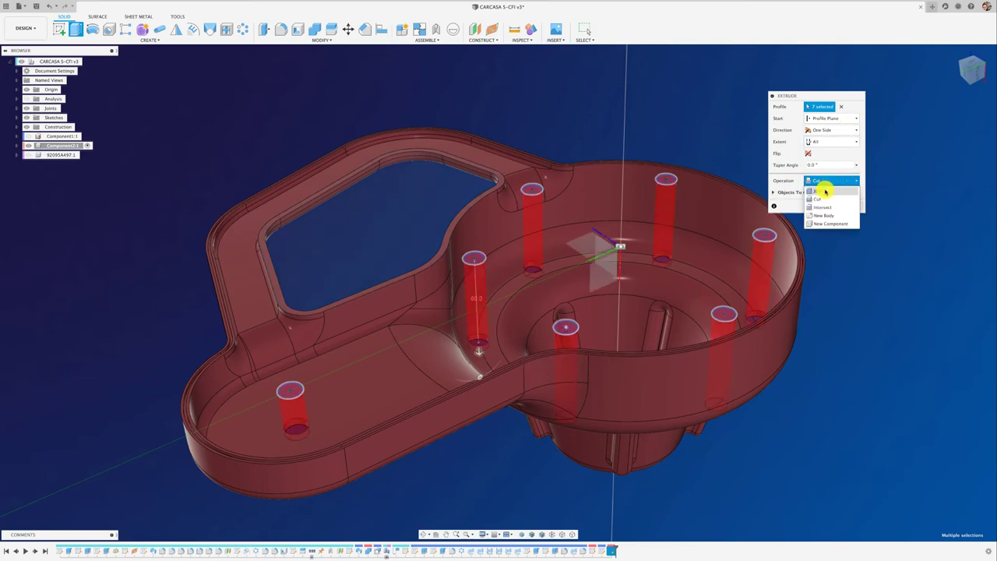
left_click(825, 192)
type("2")
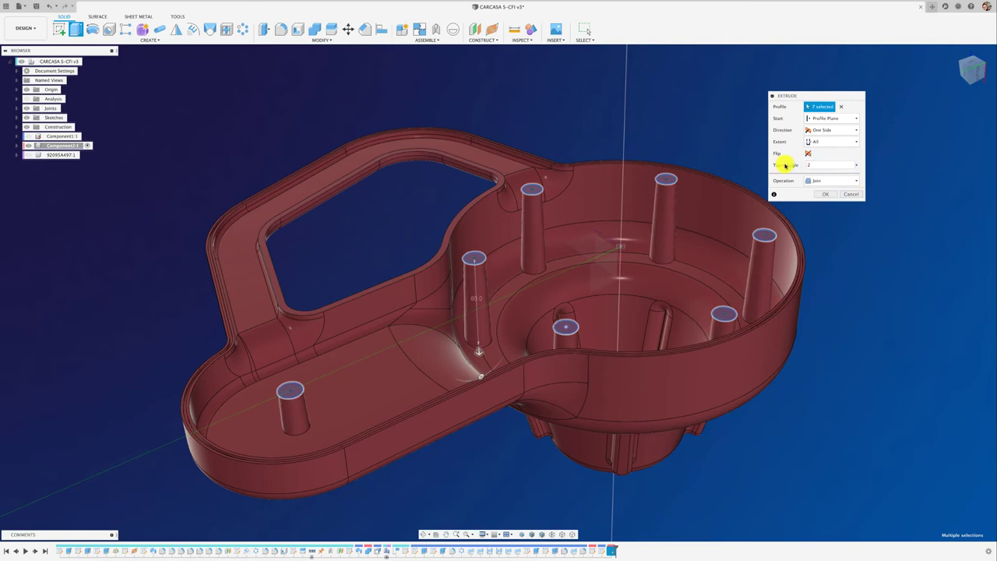
left_click(826, 194)
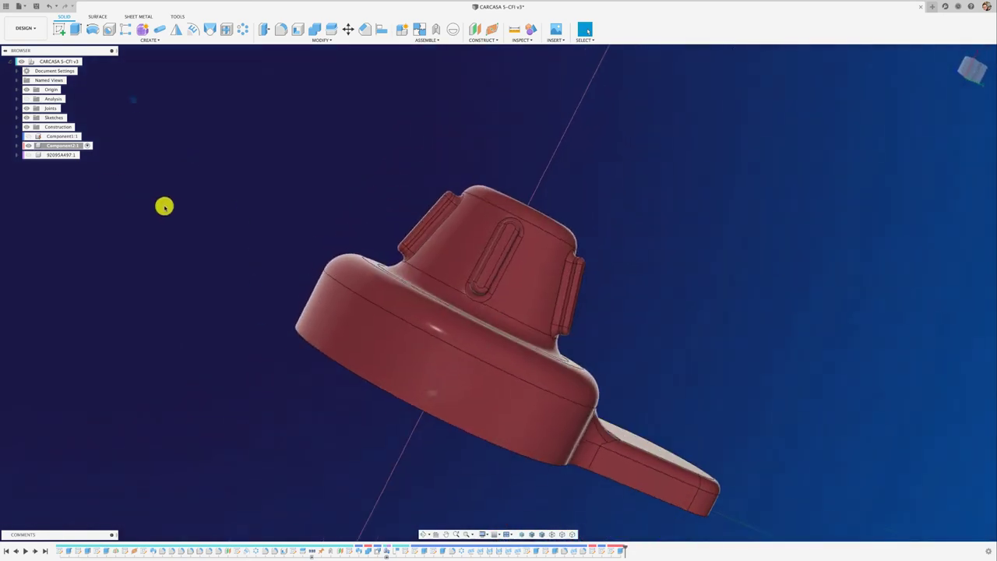
left_click(28, 155)
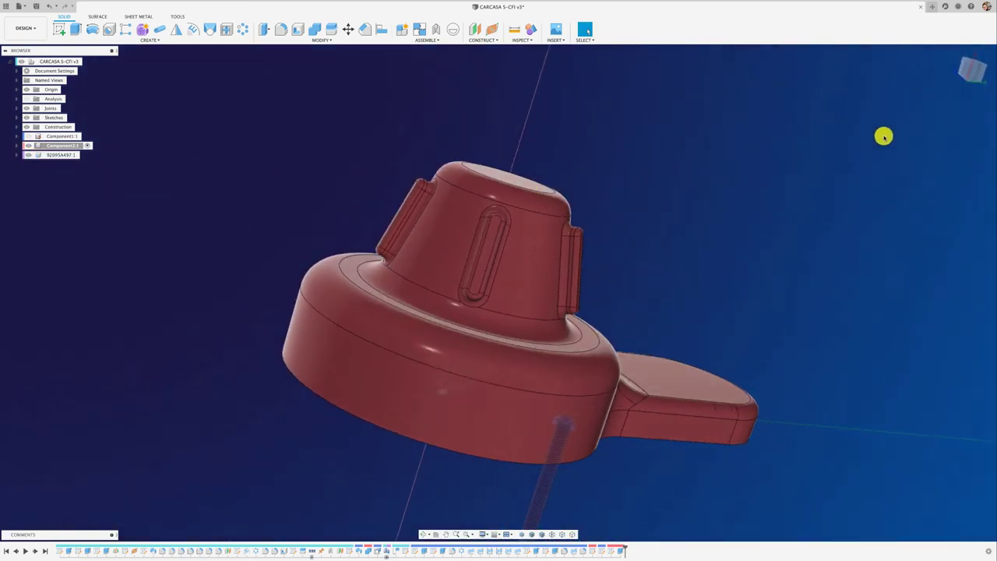
Step: In a front wireframe view, drag the screw under a post and show Component1 again
left_click(964, 69)
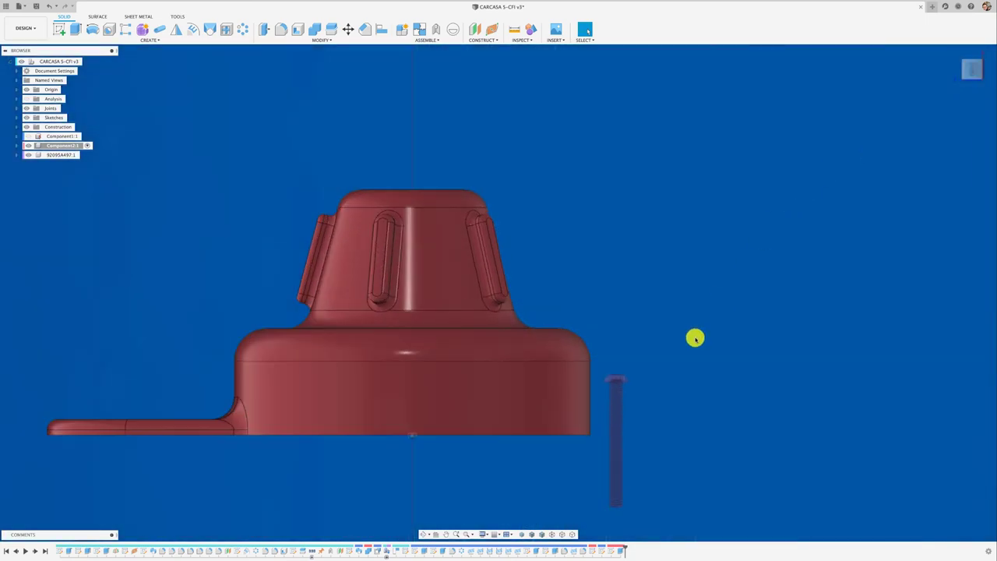
left_click(562, 535)
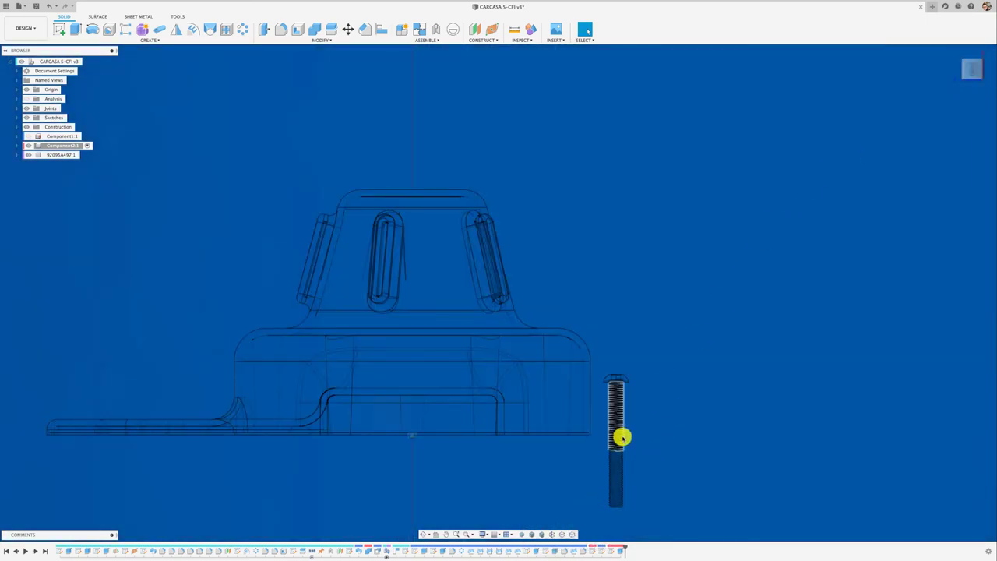
mouse_move(622, 437)
left_mouse_down()
mouse_move(661, 437)
mouse_move(651, 405)
left_mouse_up()
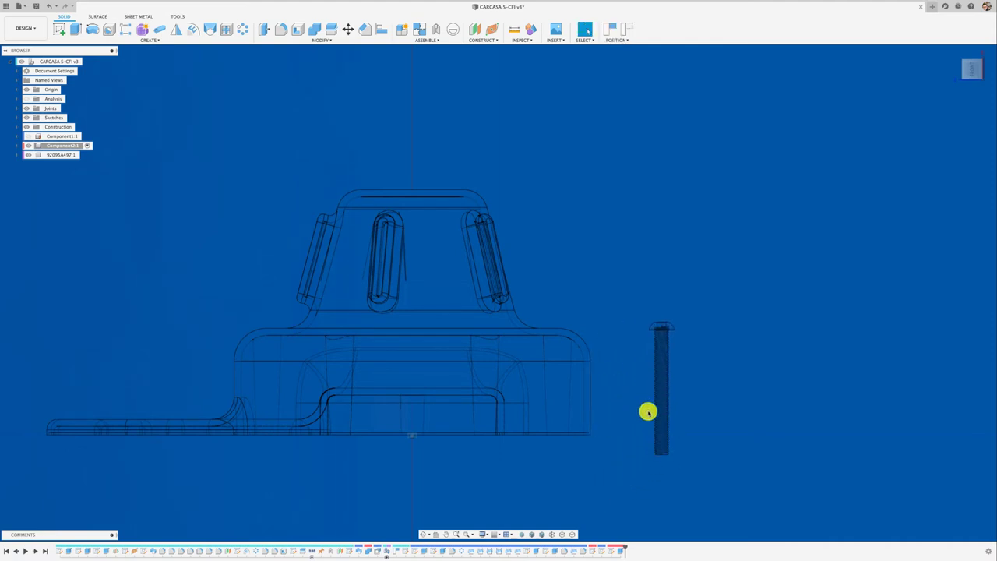
mouse_move(657, 418)
left_mouse_down()
mouse_move(562, 430)
mouse_move(558, 443)
left_mouse_up()
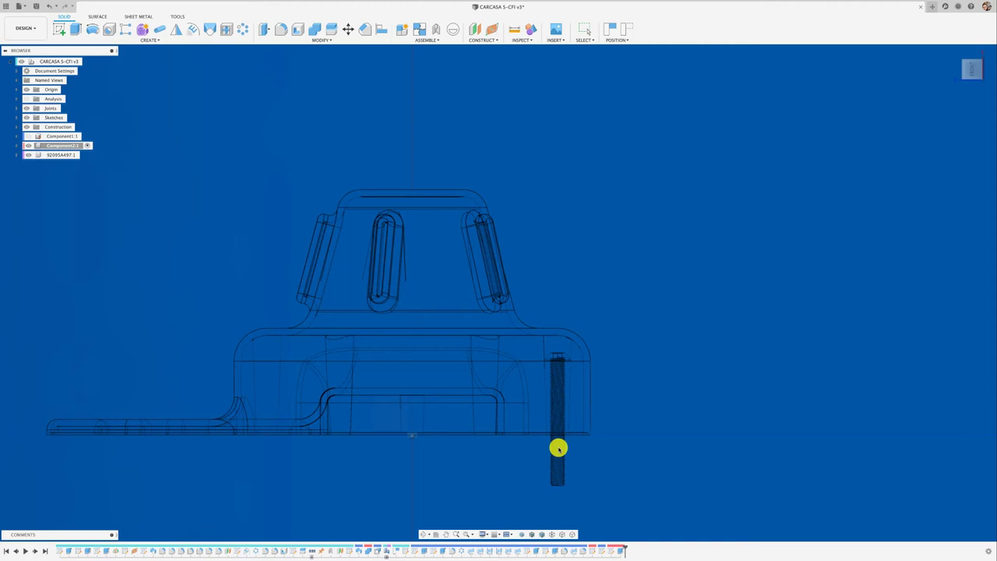
key("Escape")
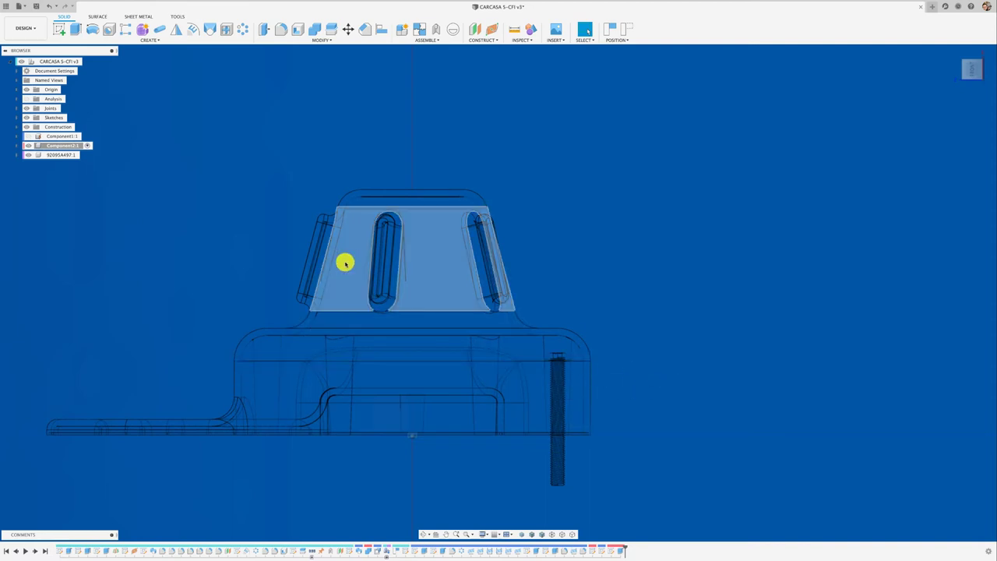
left_click(28, 146)
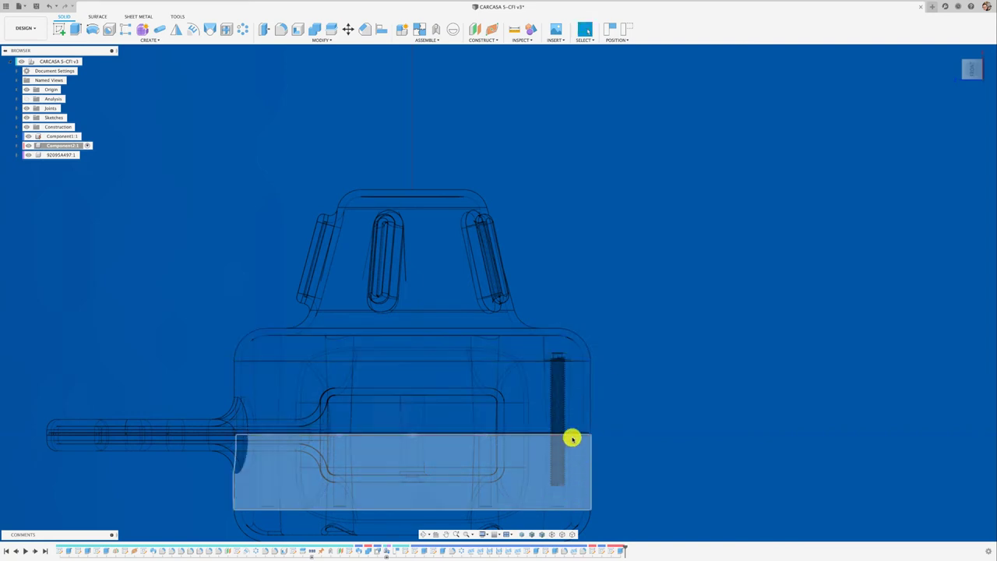
mouse_move(662, 407)
middle_mouse_down("shift")
mouse_move(276, 235)
mouse_move(249, 210)
mouse_move(151, 183)
middle_mouse_up("shift")
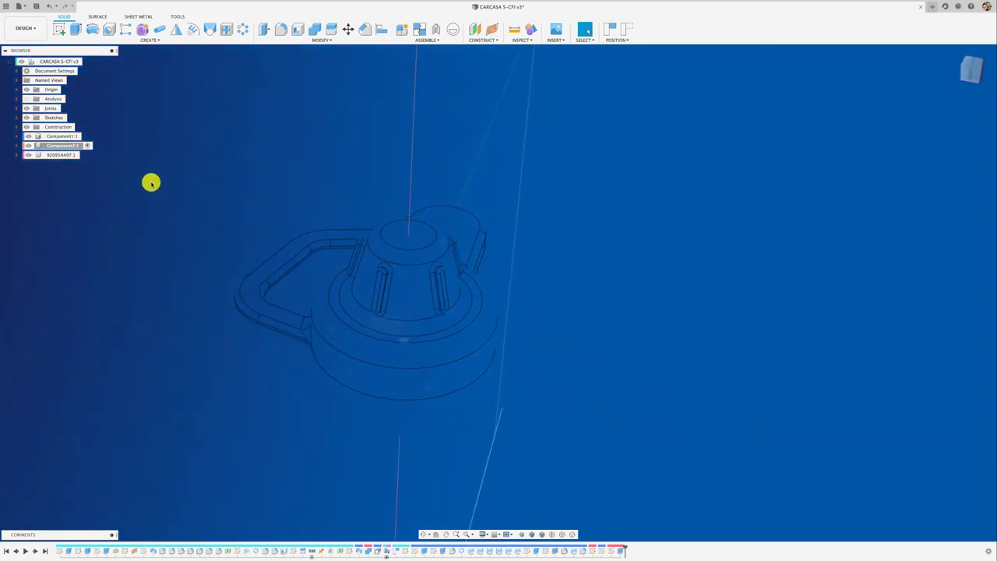
Step: Switch to solid shading and move screw 92095A497:1 127.3 mm out of the housing
left_click(527, 536)
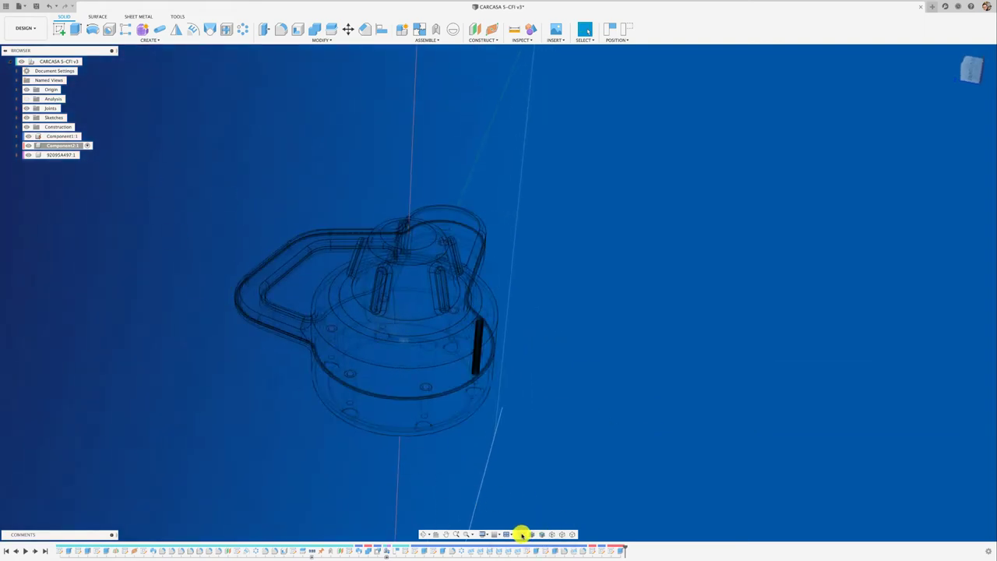
left_click(519, 535)
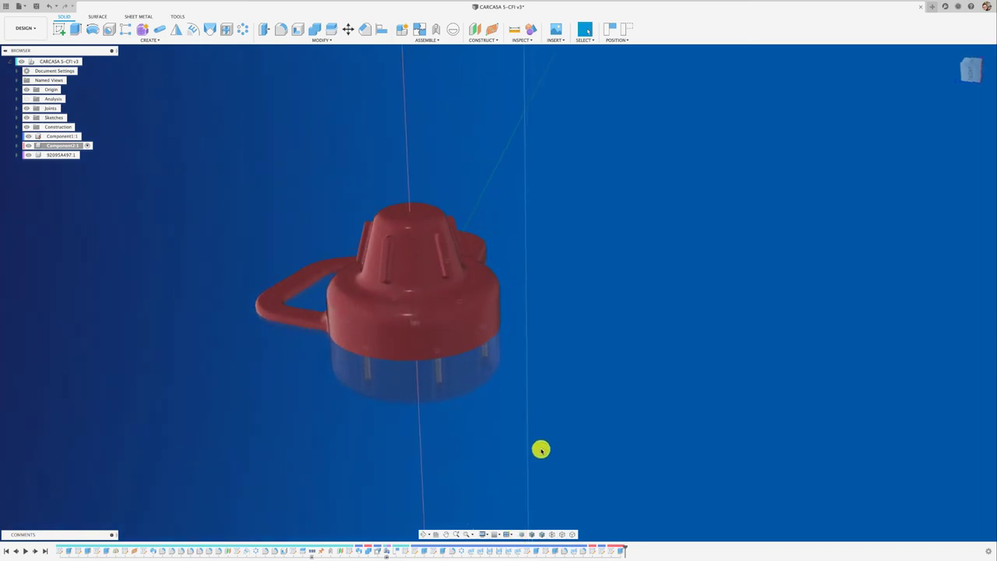
mouse_move(540, 488)
middle_mouse_down("shift")
mouse_move(540, 449)
mouse_move(513, 444)
middle_mouse_up("shift")
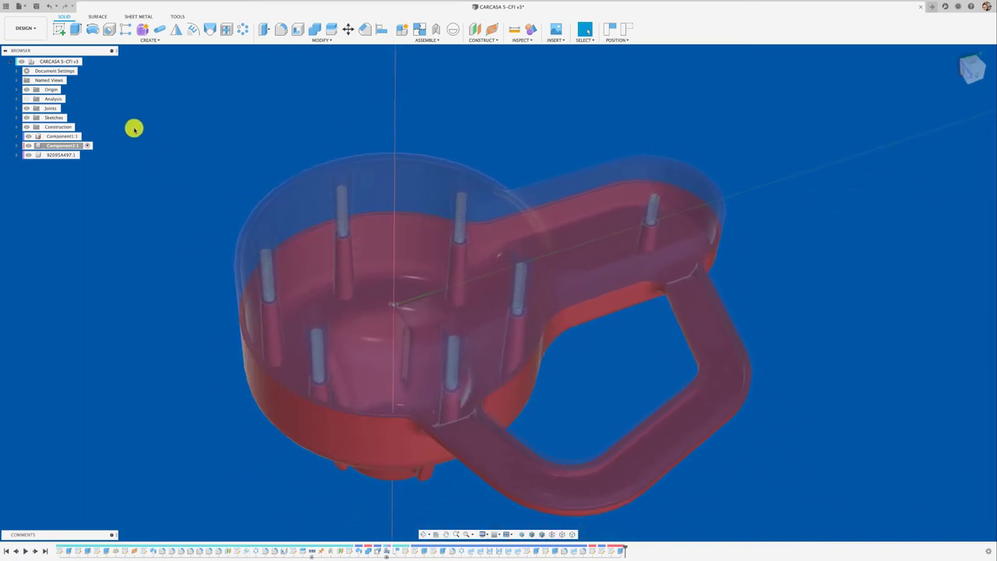
middle_click_drag(116, 220, 86, 183, "shift")
left_click(57, 155)
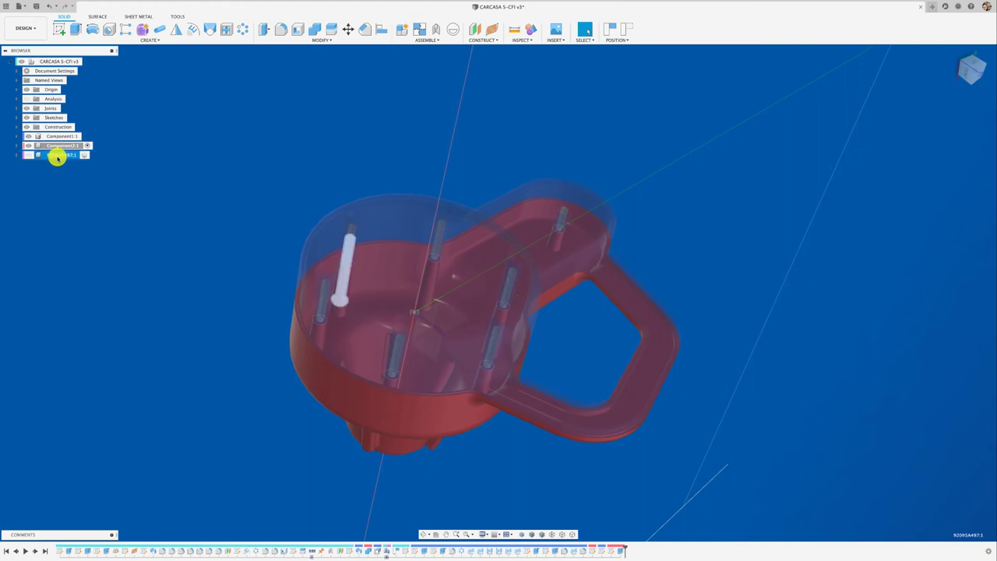
key("m")
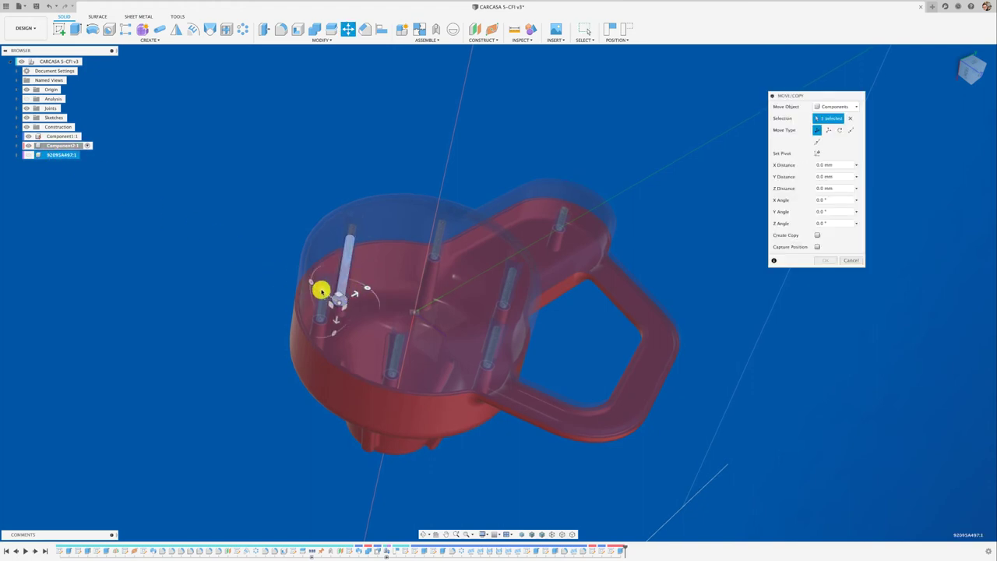
left_click_drag(320, 290, 227, 220)
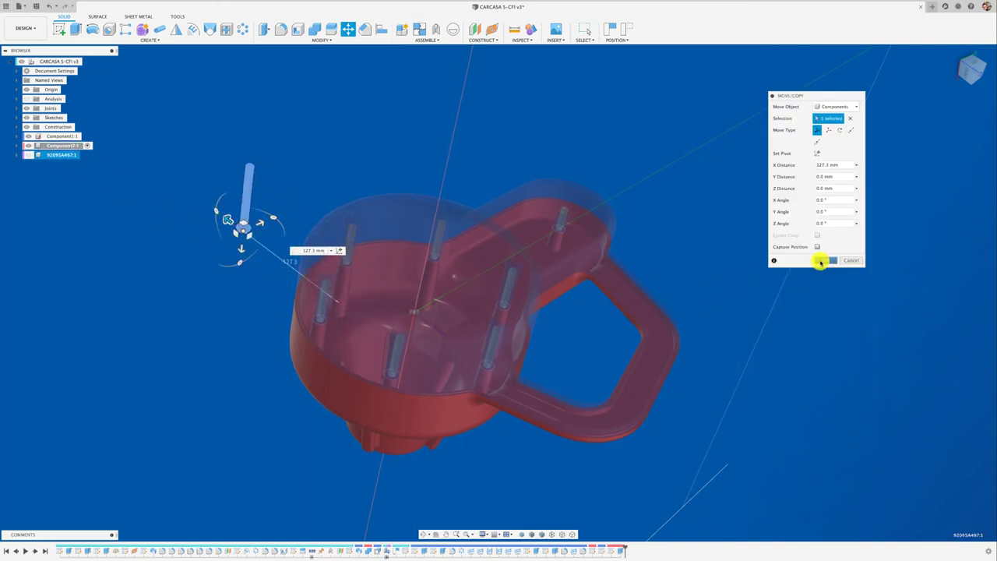
left_click(820, 262)
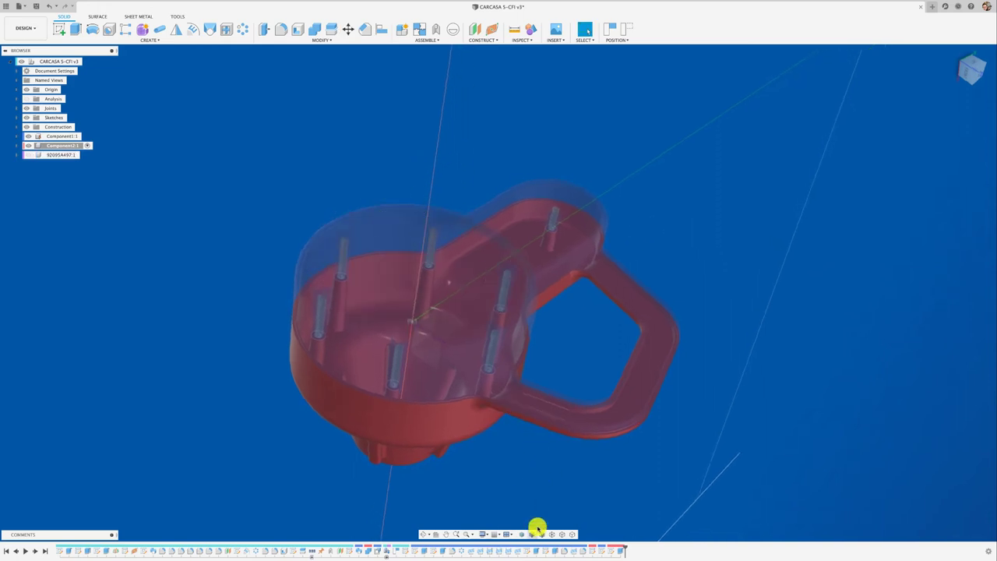
Step: Set Shaded with Visible Edges Only and hide the transparent upper shell
left_click(485, 534)
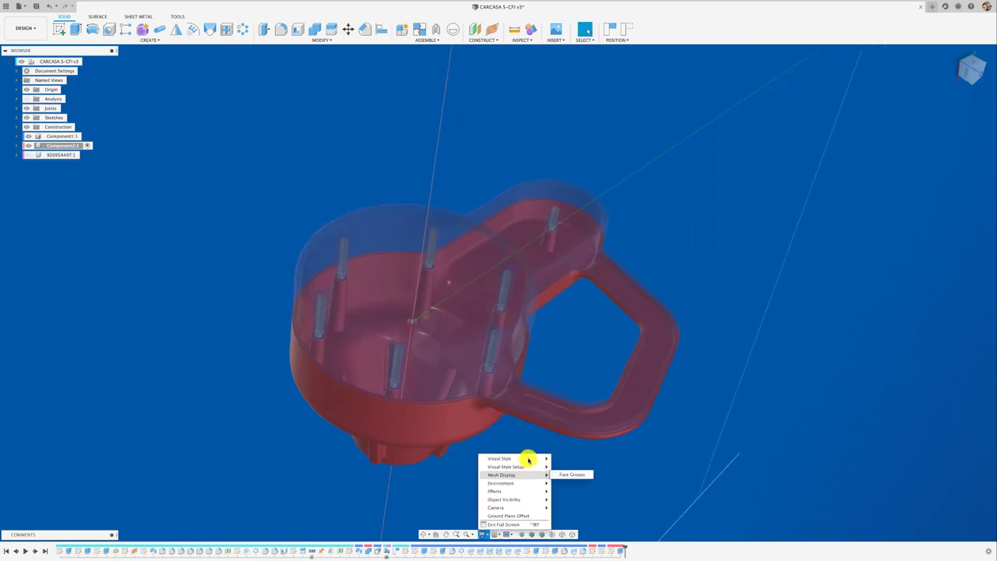
mouse_move(500, 457)
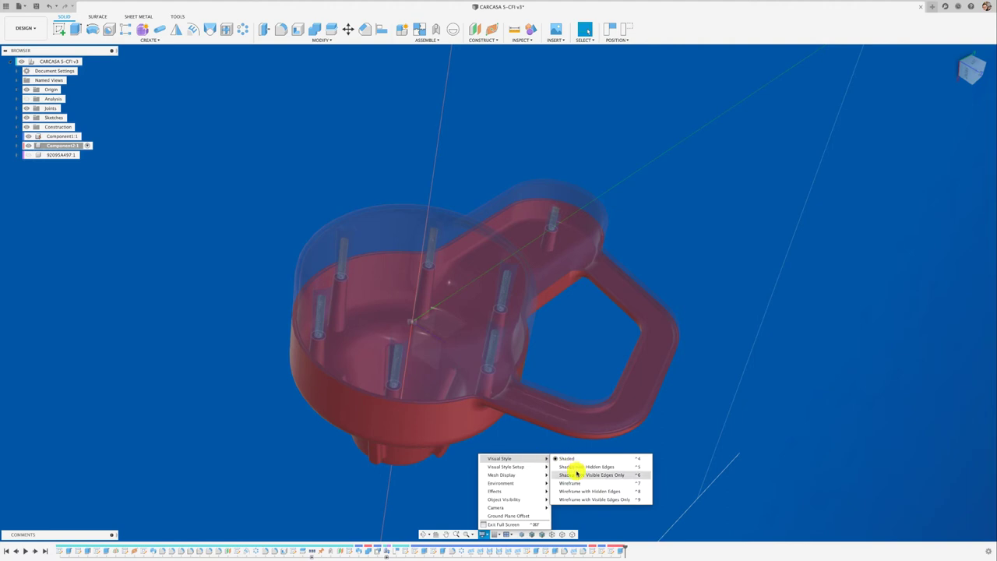
left_click(577, 475)
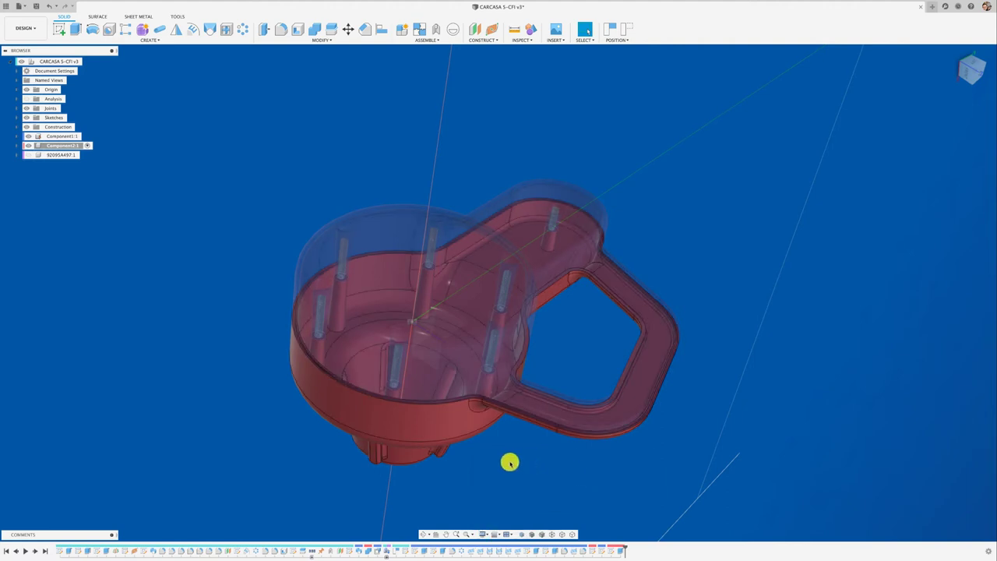
mouse_move(509, 462)
middle_mouse_down("shift")
mouse_move(389, 325)
mouse_move(412, 319)
mouse_move(327, 257)
mouse_move(18, 126)
middle_mouse_up("shift")
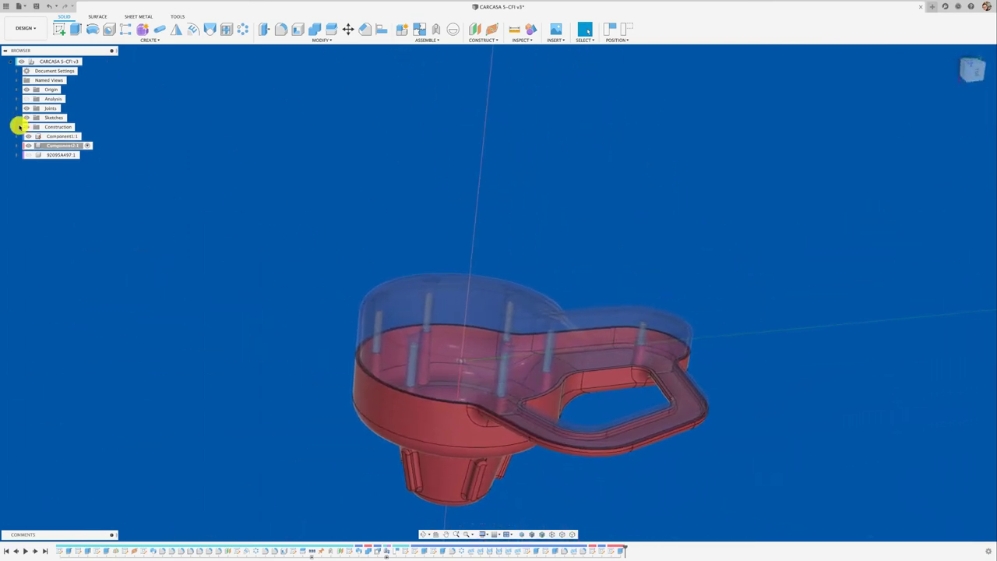
left_click(29, 136)
scroll(234, 221, "up", 1)
scroll(234, 222, "up", 3)
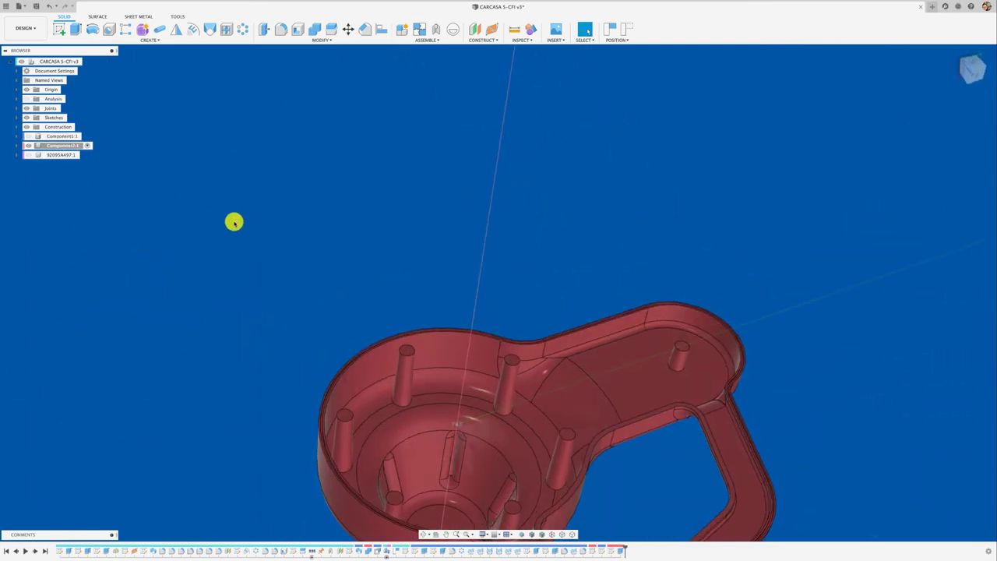
Step: Start a sketch on a boss top face, keeping components in their current positions
left_click(60, 28)
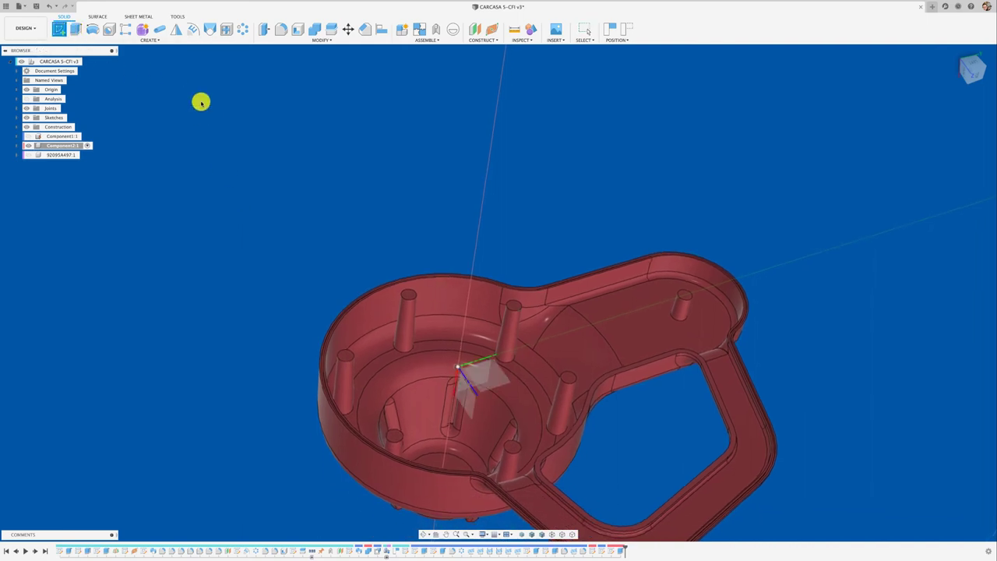
mouse_move(200, 102)
middle_mouse_down("shift")
mouse_move(379, 207)
mouse_move(440, 307)
middle_mouse_up("shift")
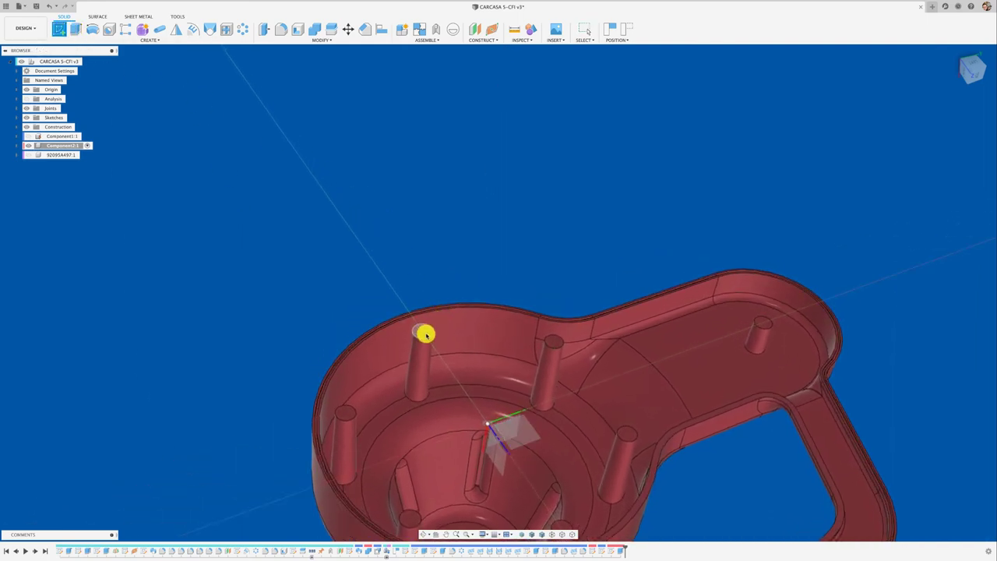
scroll(374, 287, "down", 3, "shift")
scroll(374, 286, "down", 2, "shift")
scroll(374, 287, "down", 3, "shift")
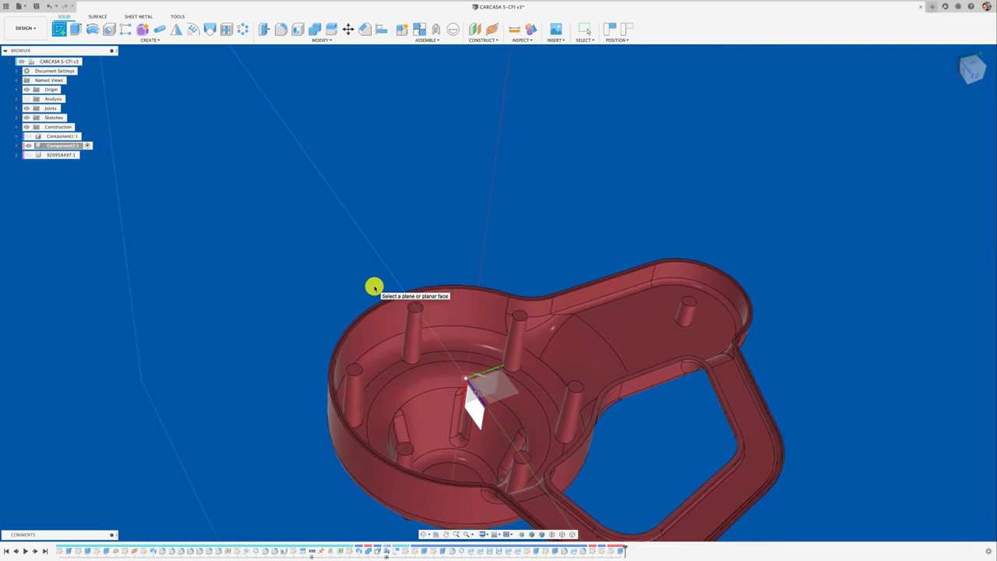
scroll(374, 286, "up", 2)
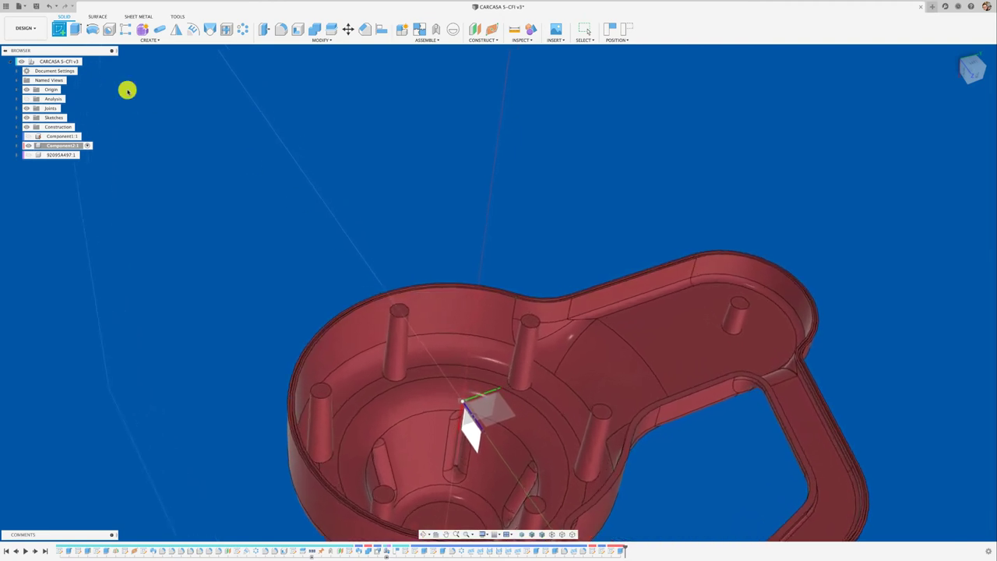
left_click(399, 312)
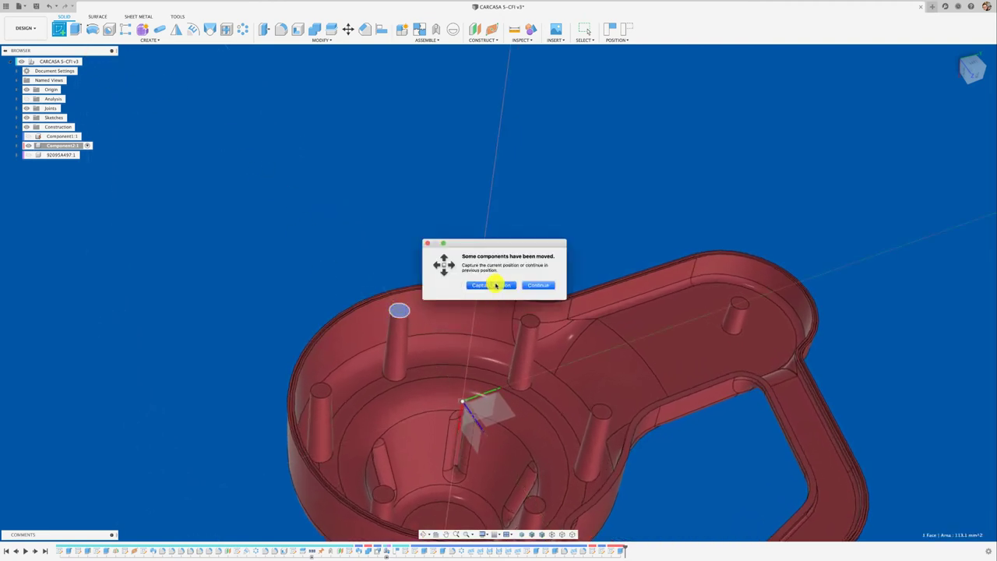
left_click(495, 285)
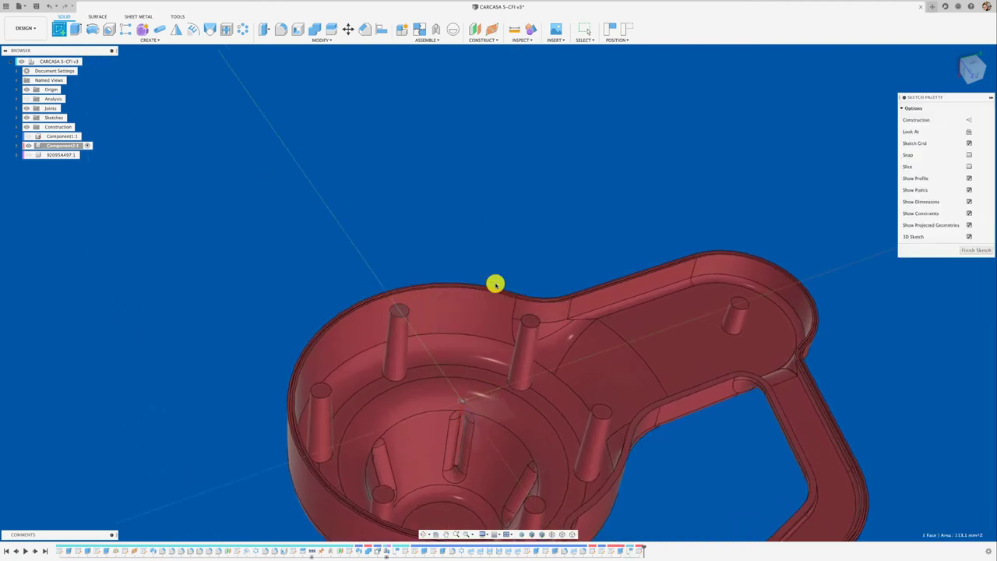
Step: Draw a small centre-diameter circle on the boss top and set its diameter dimension
left_click(398, 313)
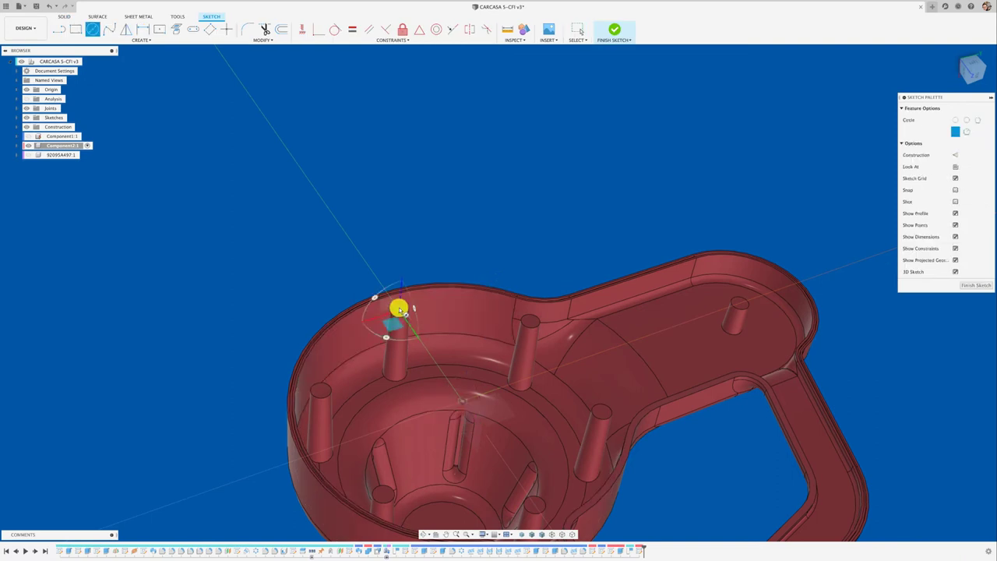
left_click(450, 267)
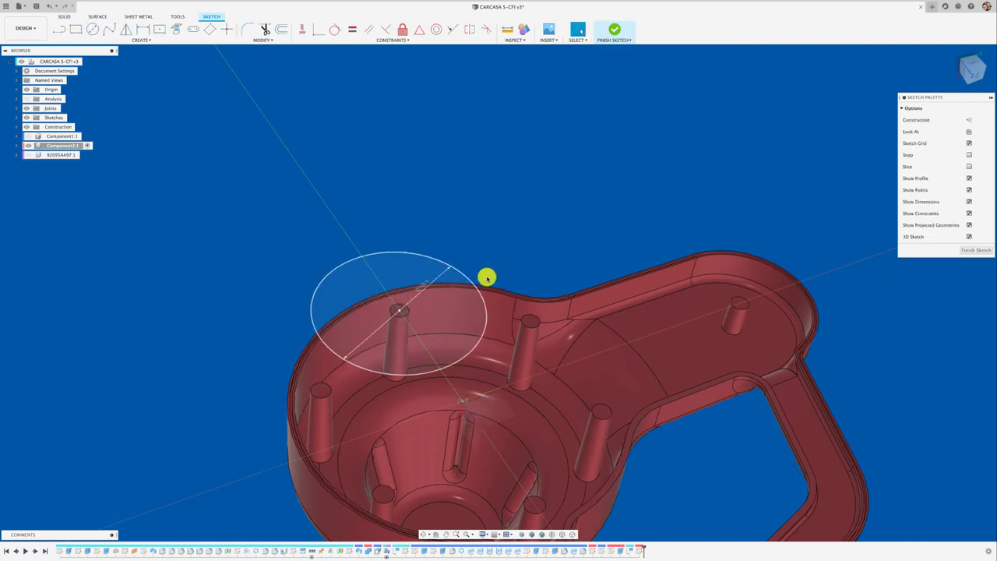
left_click(467, 273)
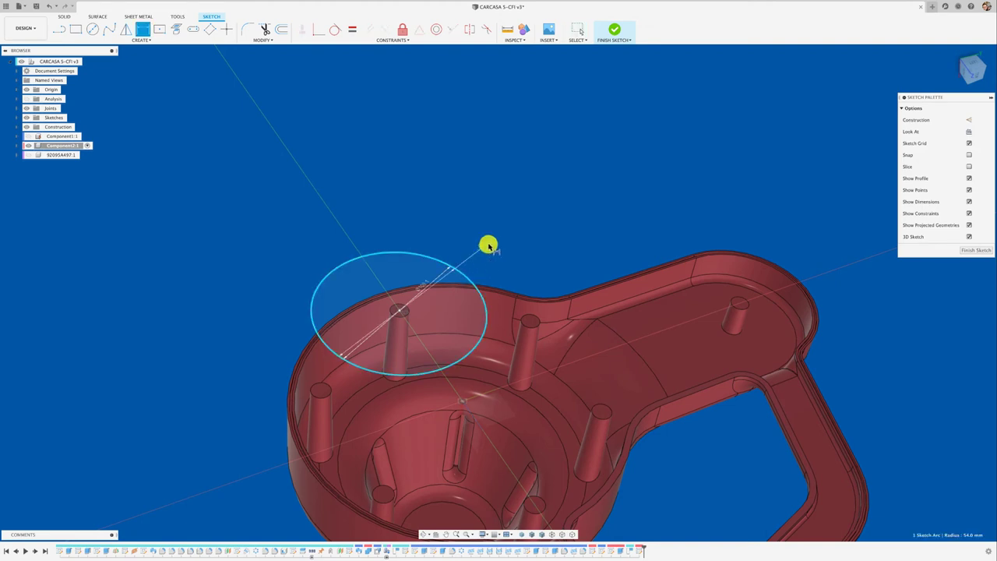
left_click(492, 245)
left_click(518, 283)
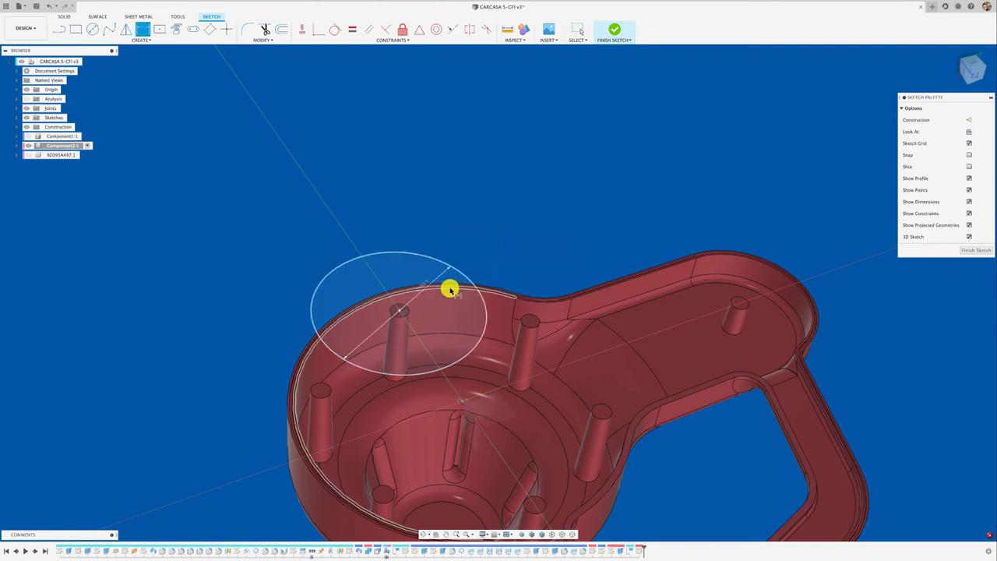
key("Escape")
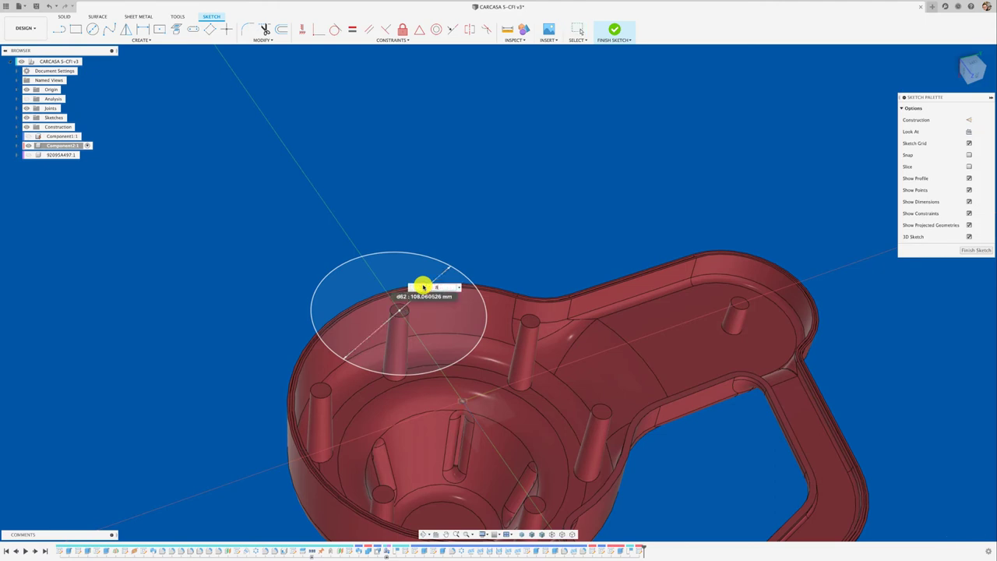
key("Delete")
scroll(423, 287, "up", 3)
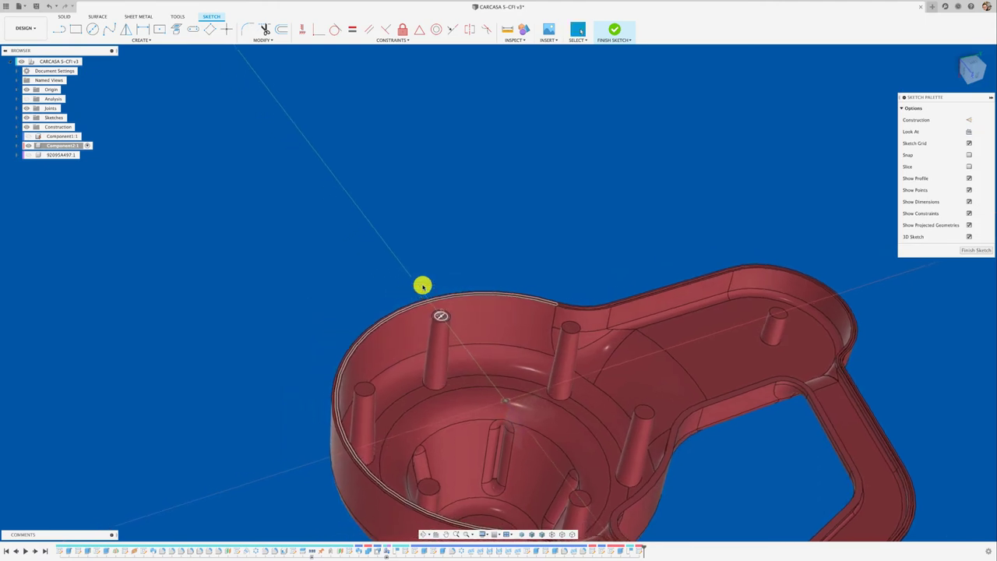
scroll(422, 287, "down", 2)
scroll(422, 286, "down", 2)
scroll(422, 286, "down", 2)
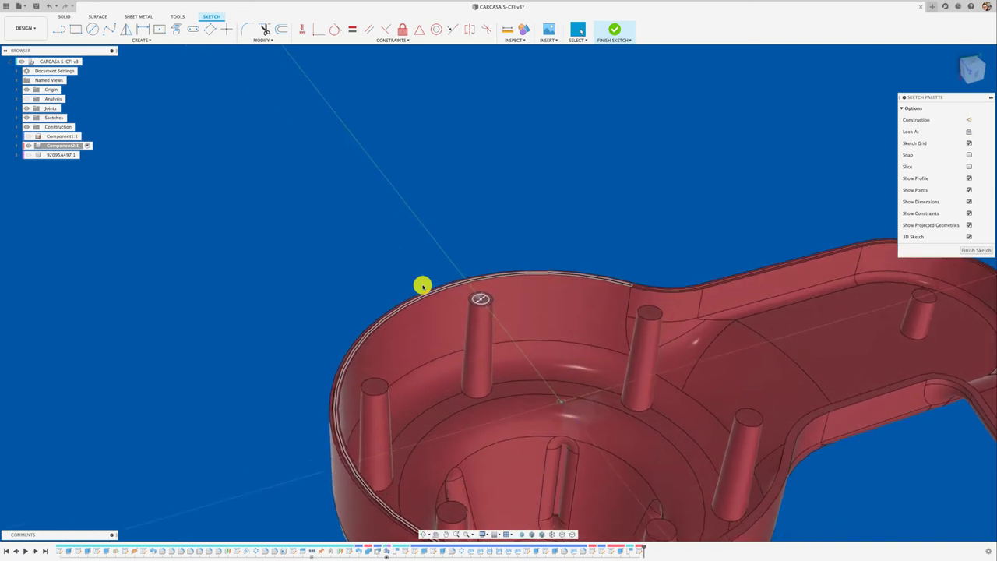
scroll(422, 287, "down", 2)
scroll(422, 287, "up", 2)
scroll(422, 286, "up", 2)
scroll(422, 287, "up", 2)
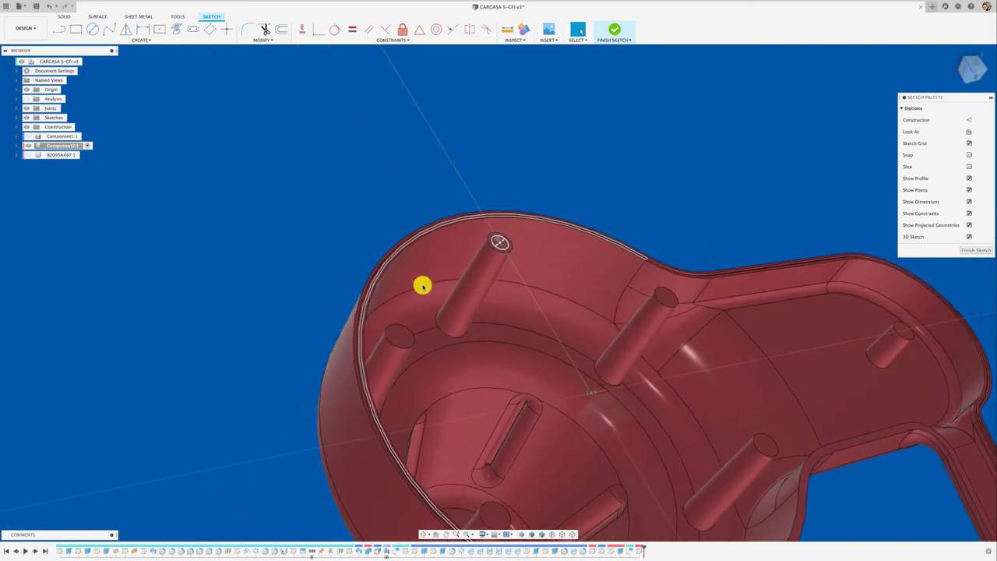
scroll(422, 286, "down", 2)
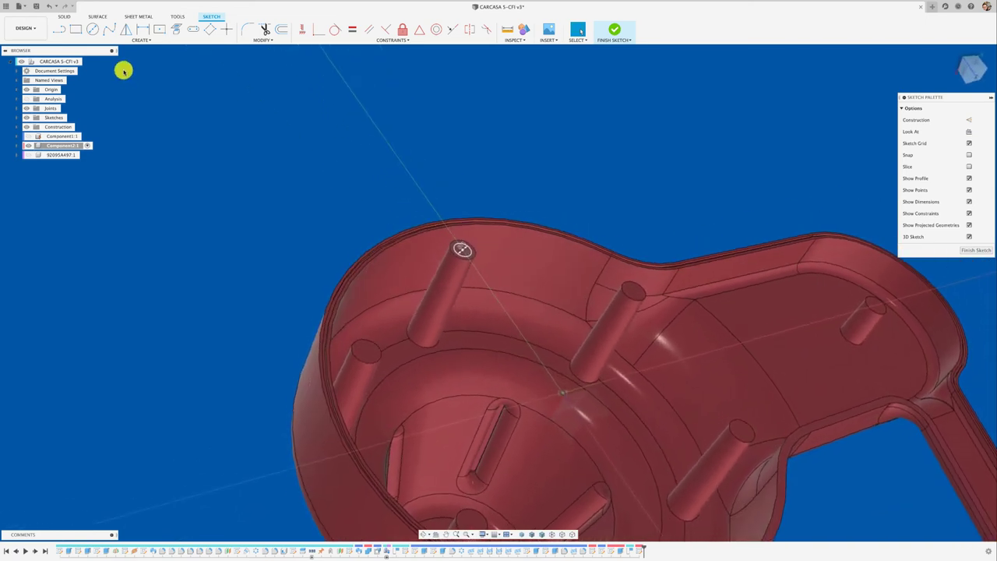
Step: Cut-extrude the small circle 40 mm down into the boss
key("e")
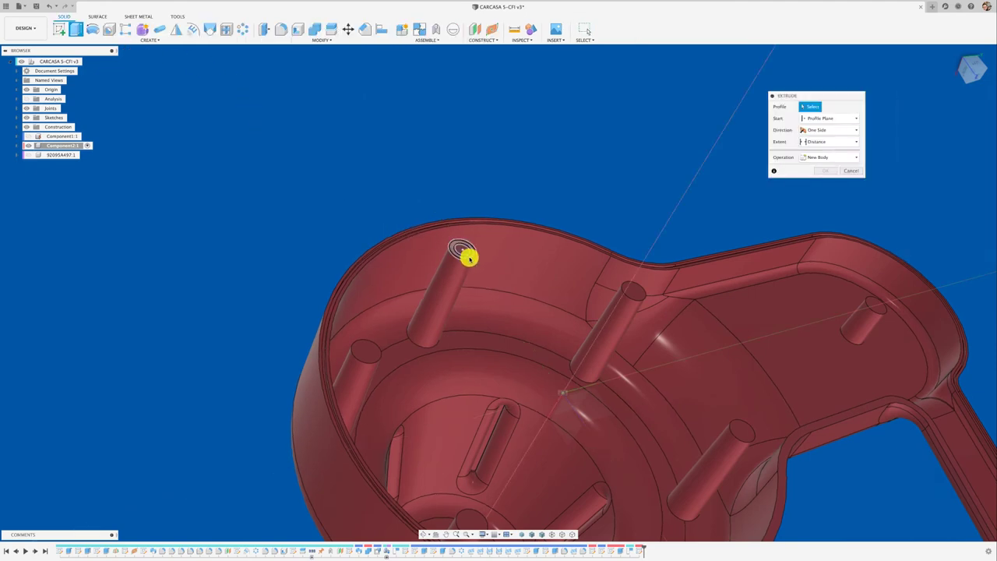
left_click(464, 251)
left_click_drag(465, 244, 450, 284)
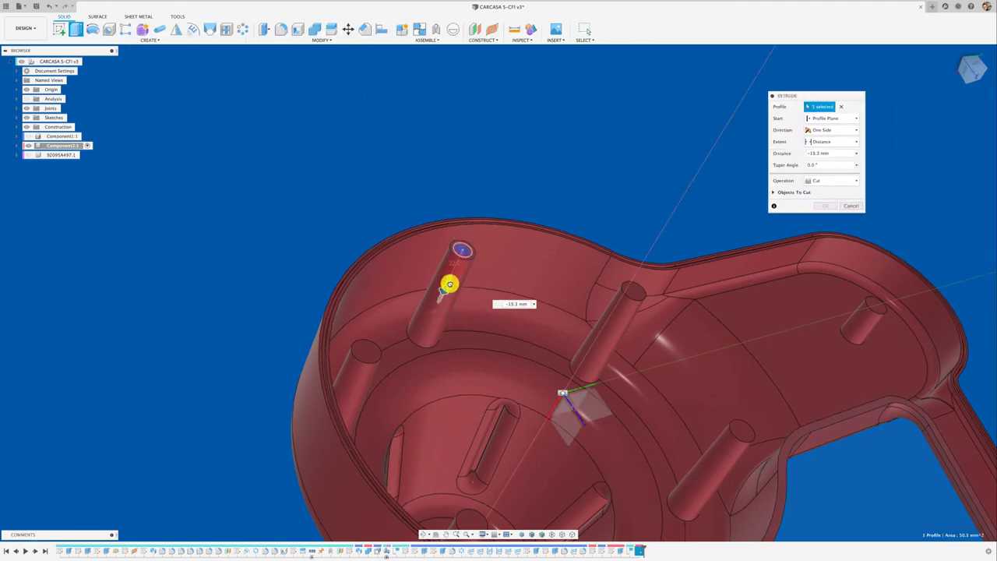
middle_click_drag(546, 241, 946, 74, "shift")
left_click(947, 74)
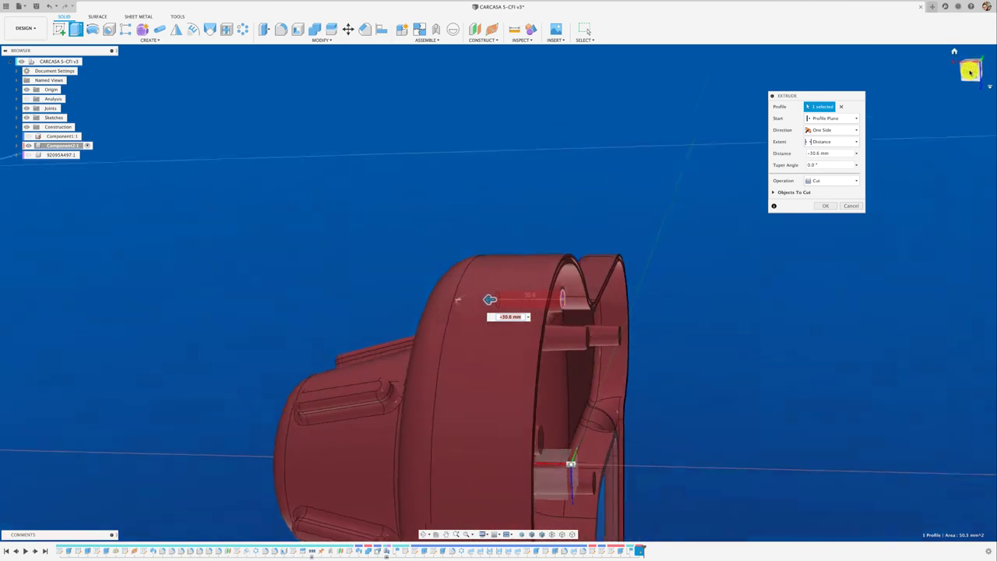
left_click(972, 67)
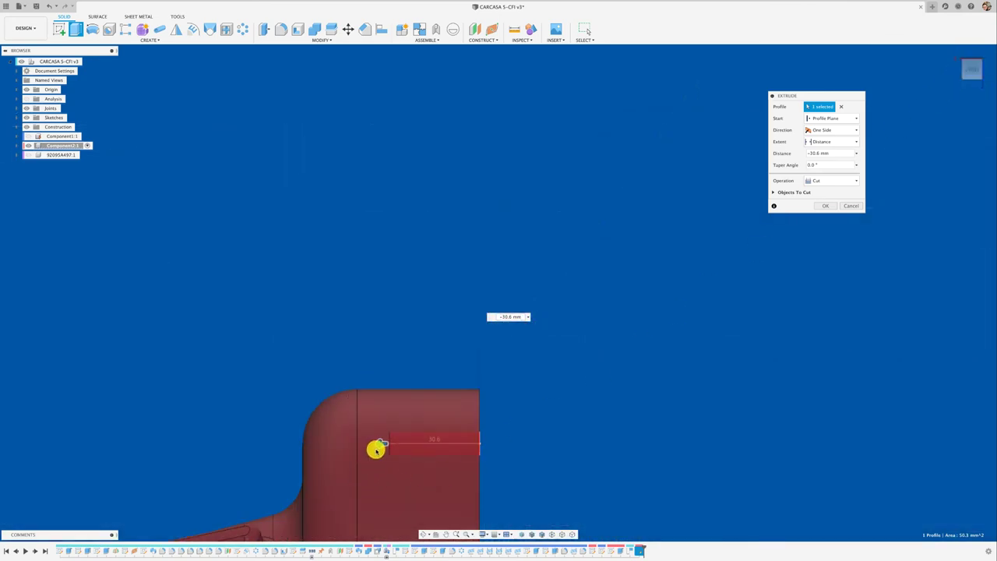
left_click_drag(379, 443, 349, 443)
type("-40")
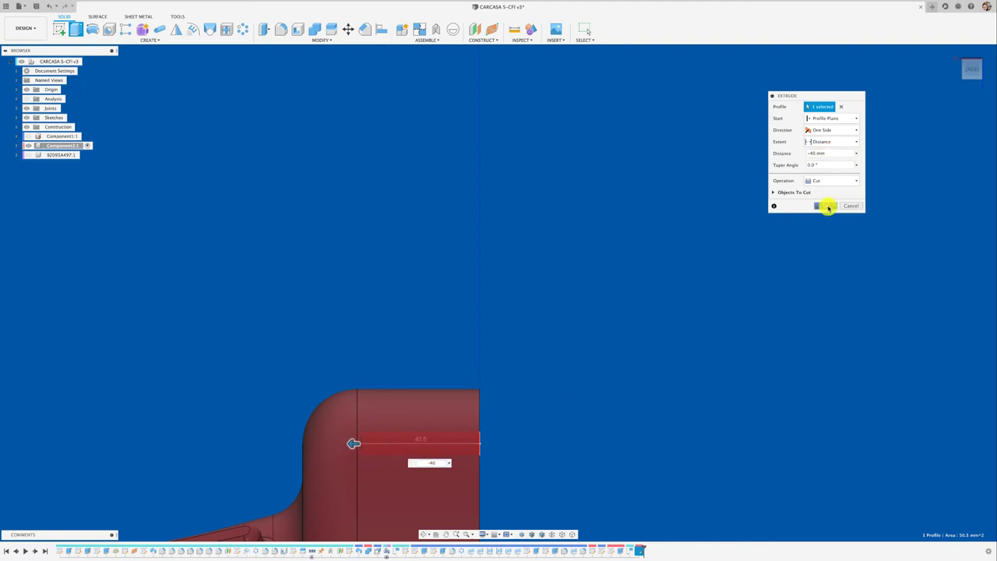
key("Return")
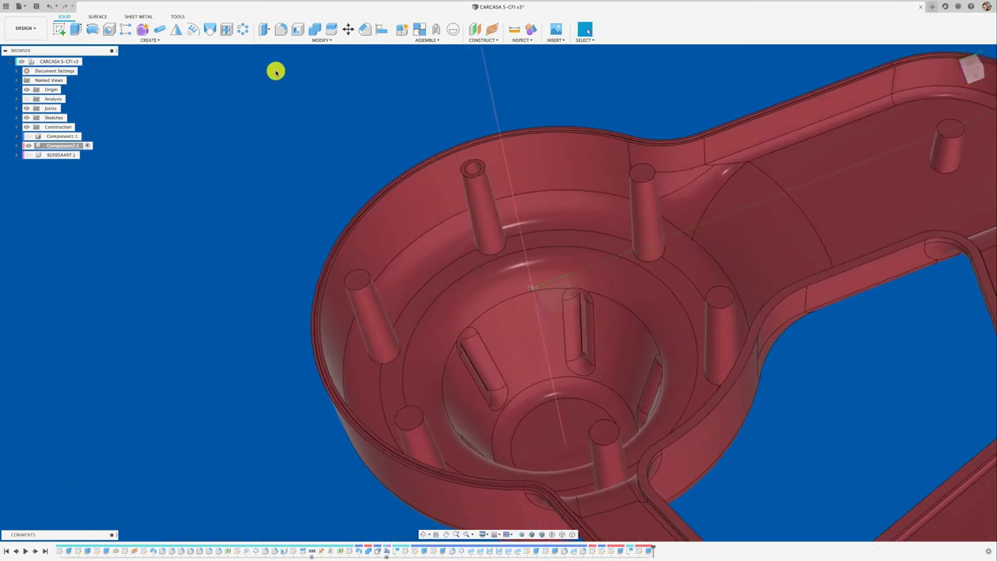
Step: Circular-pattern the hole face around the ring edge axis into 6 copies
left_click(247, 31)
left_click(822, 106)
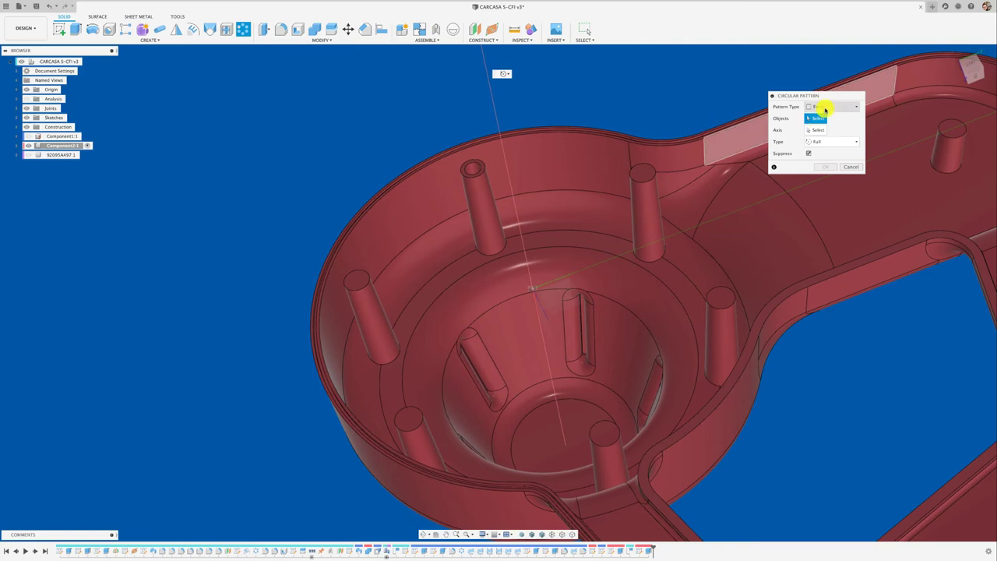
left_click(473, 165)
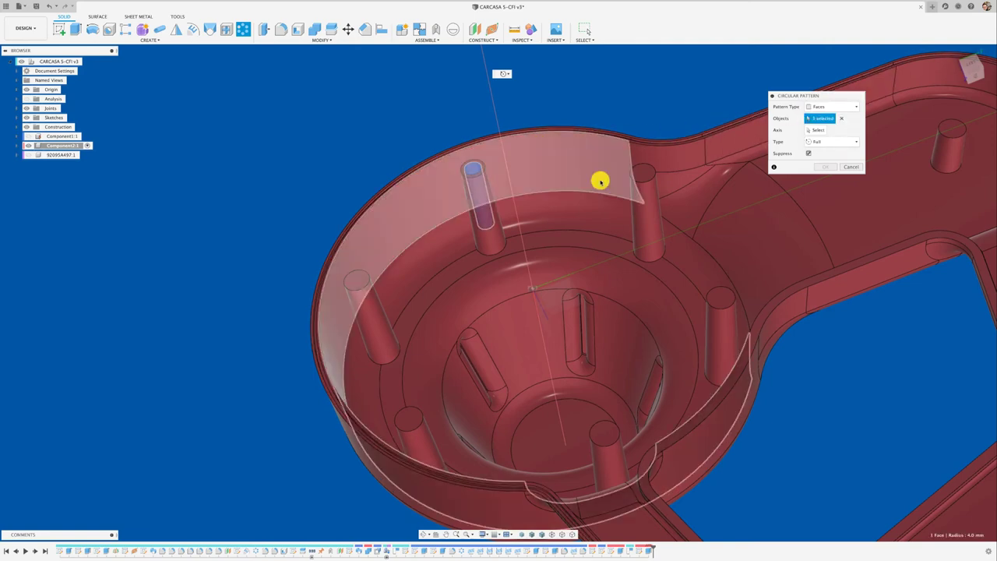
left_click(814, 130)
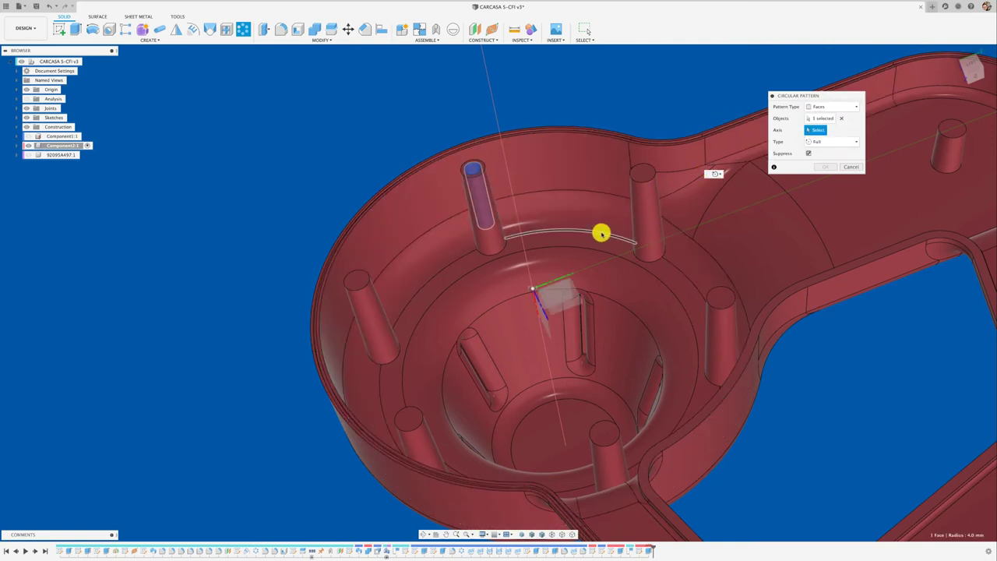
left_click(600, 233)
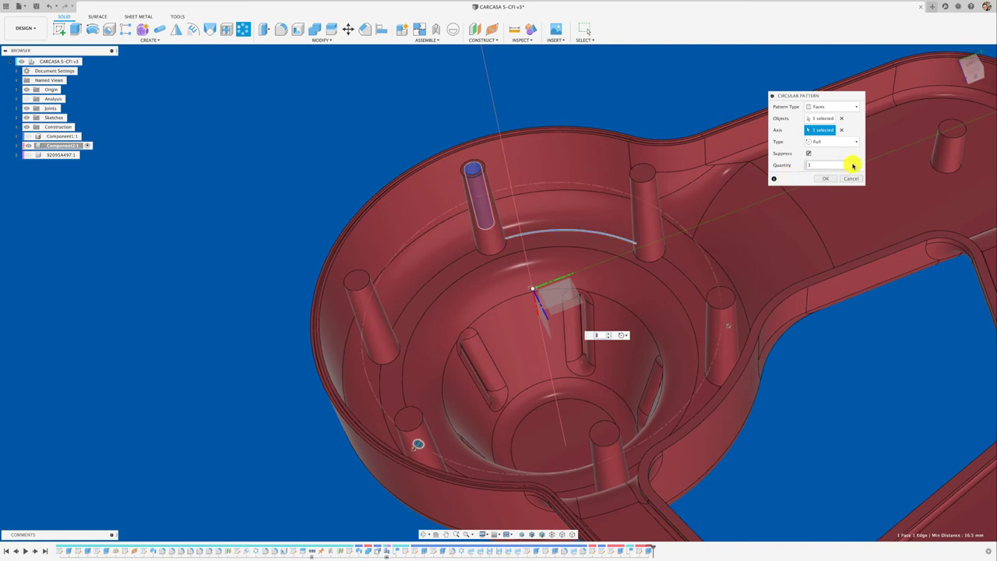
type("4")
type("6")
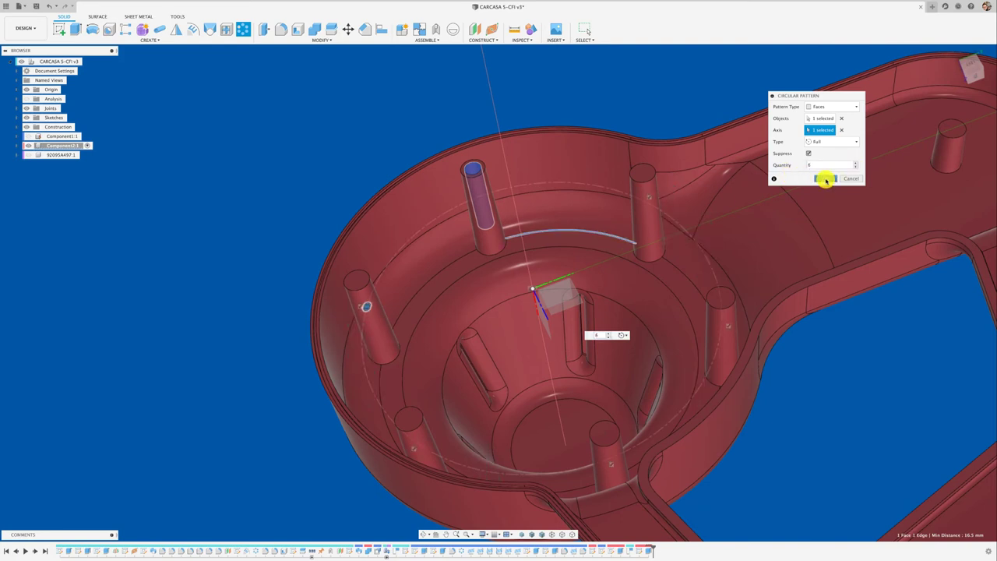
left_click(825, 179)
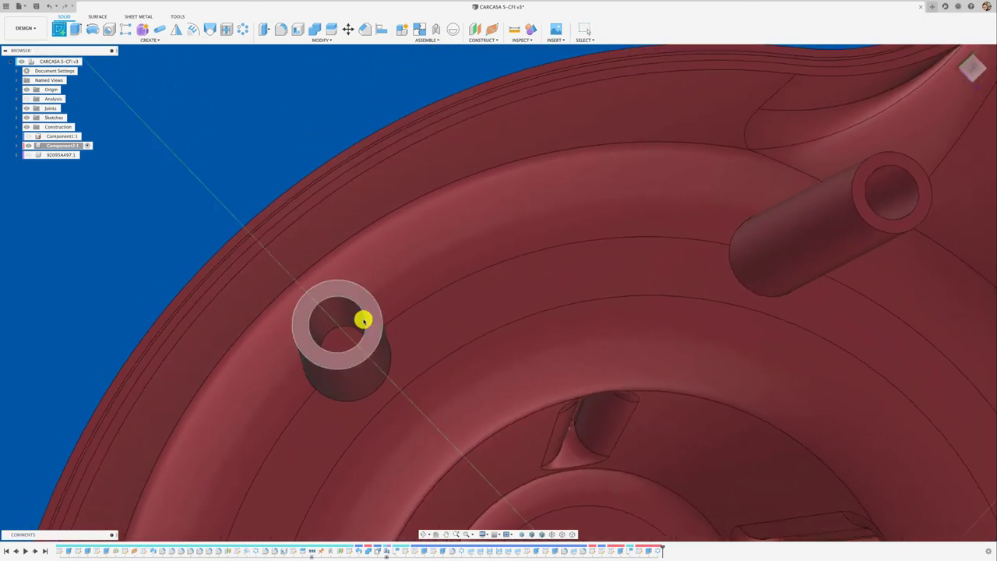
Step: Start a sketch on the boss face and measure the screw's round edge as 14 mm
left_click(340, 334)
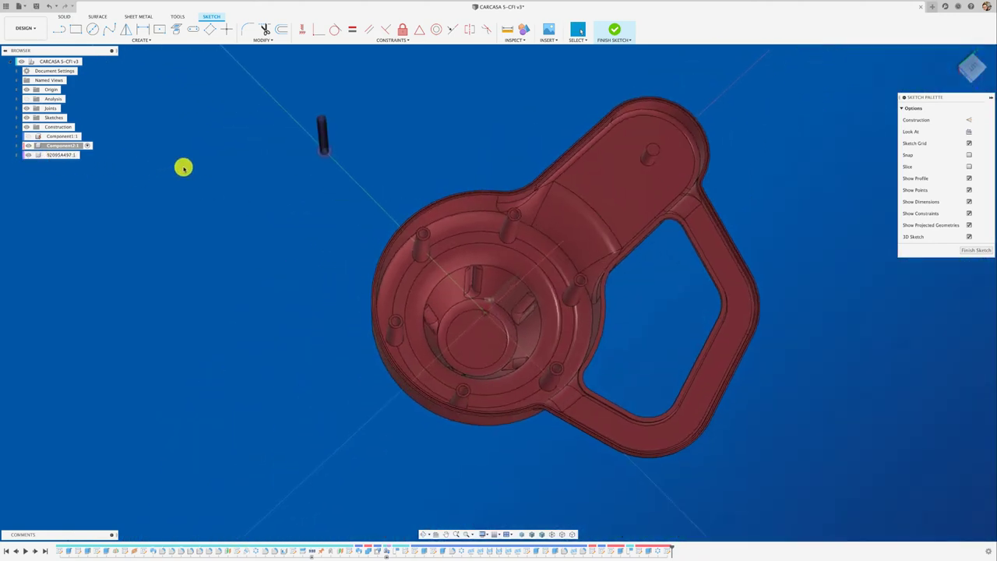
scroll(329, 127, "up", 5)
left_click(507, 33)
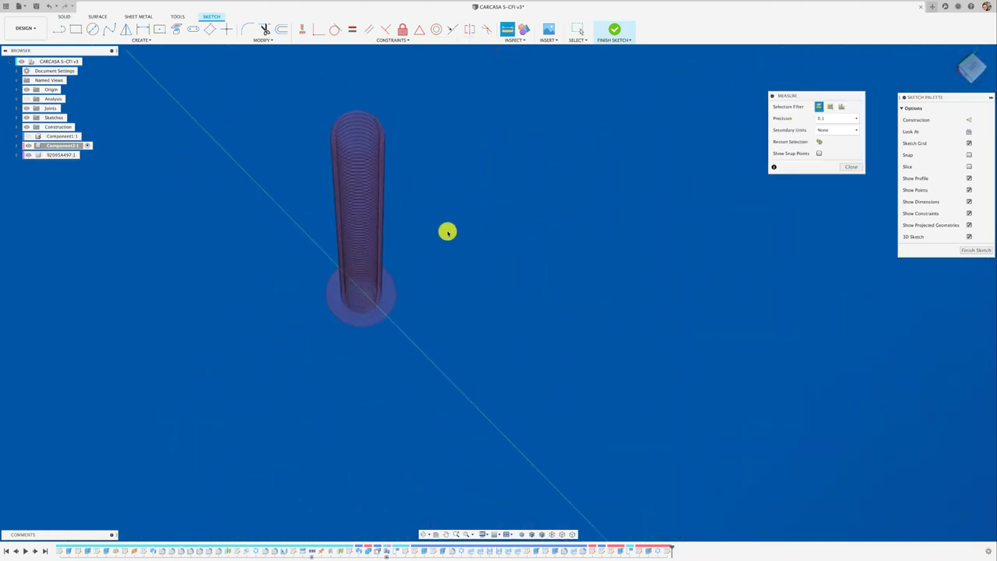
left_click(397, 288)
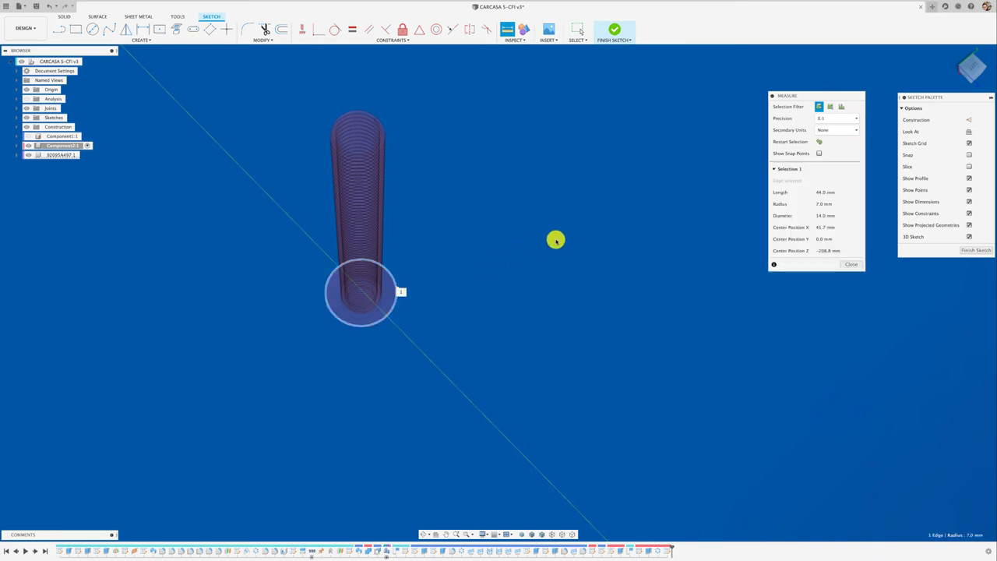
left_click(854, 267)
scroll(632, 278, "down", 3)
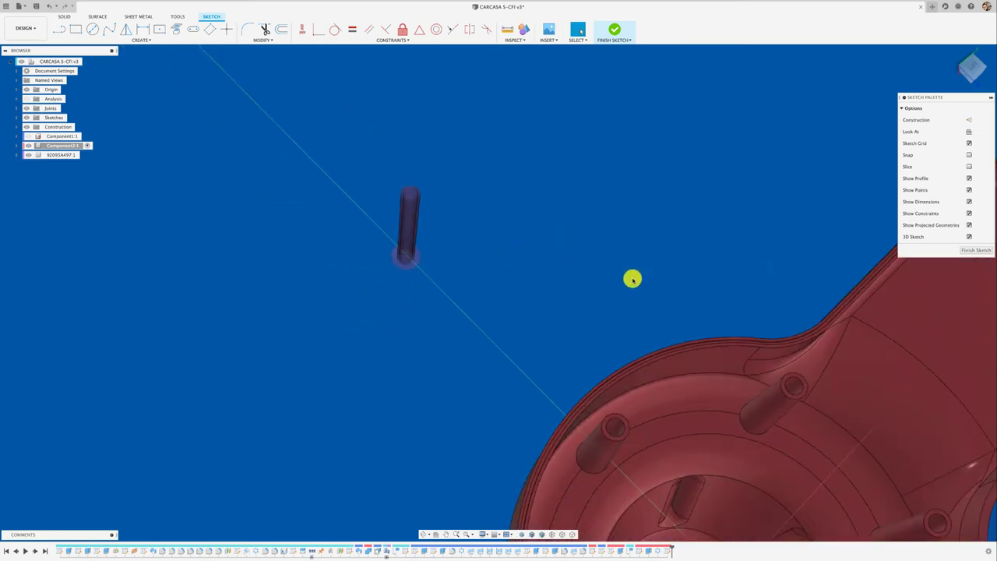
scroll(631, 278, "down", 2)
scroll(631, 278, "up", 2)
scroll(529, 246, "up", 3)
scroll(448, 186, "up", 1)
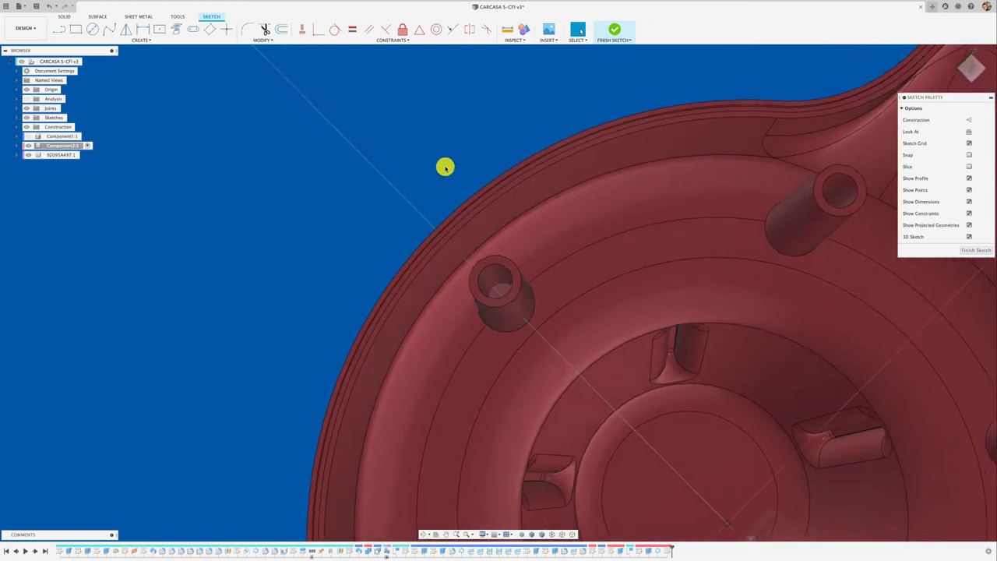
scroll(366, 136, "up", 1)
Step: Draw a 14 mm diameter circle over the rim boss hole
left_click(93, 29)
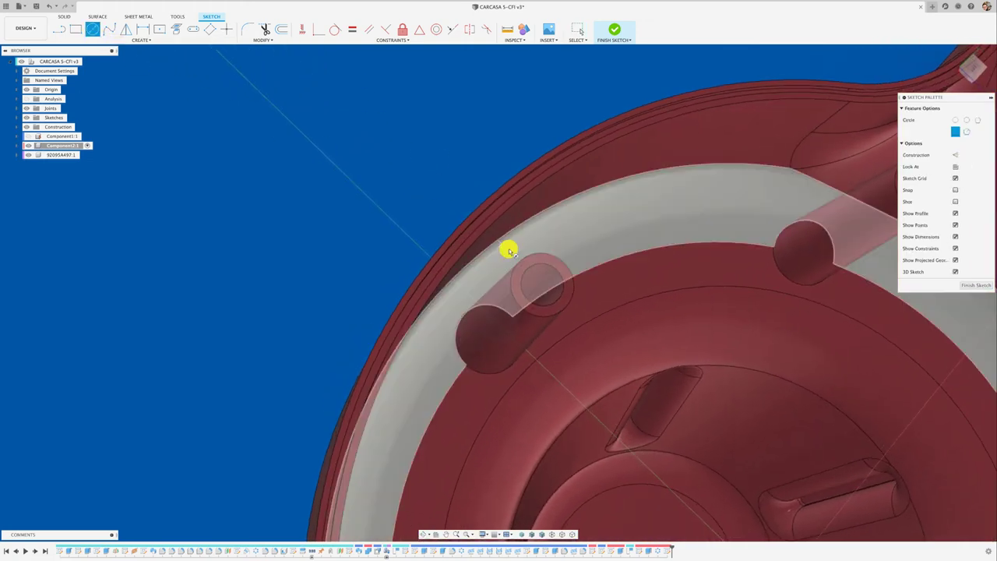
scroll(523, 322, "up", 1)
scroll(517, 334, "up", 2)
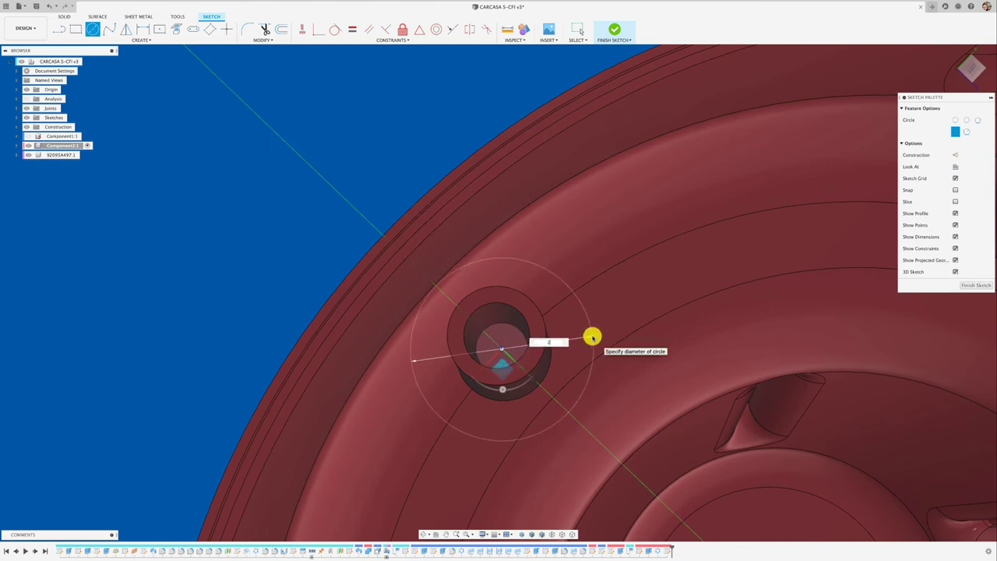
key("Escape")
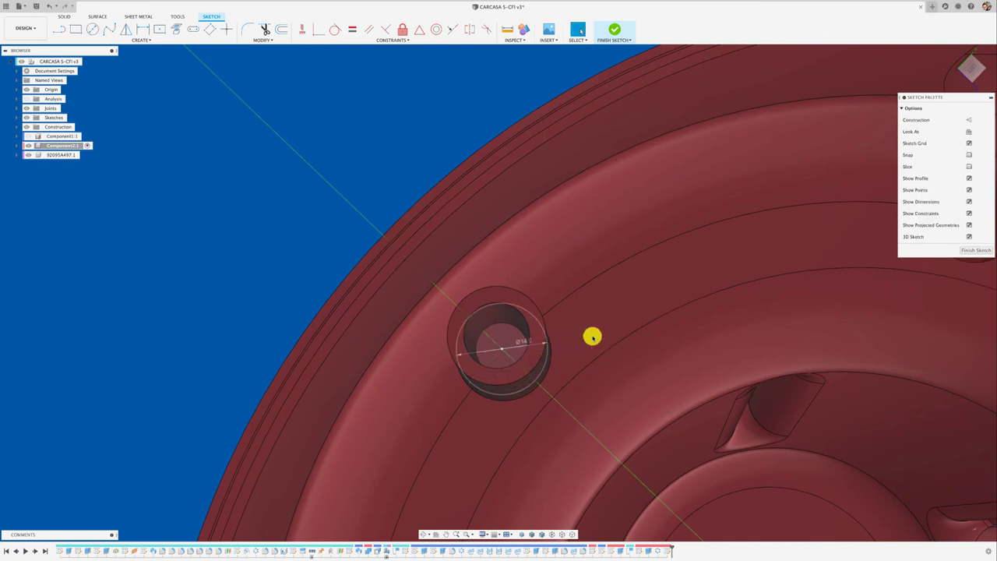
scroll(592, 336, "down", 1)
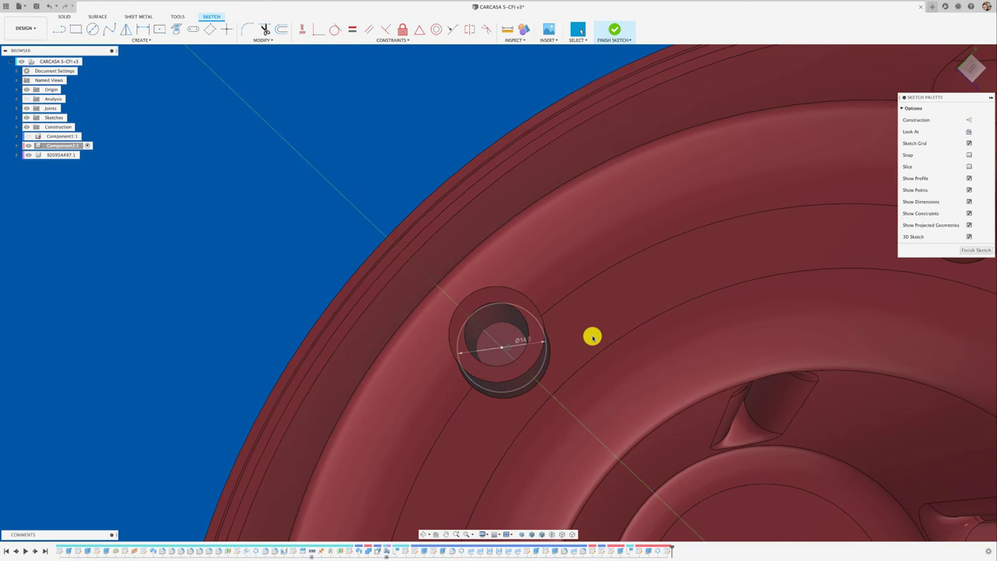
Step: Extrude both circle profiles as a 25.1 mm deep cut into the rim post
key("e")
left_click(491, 328)
left_click(411, 325)
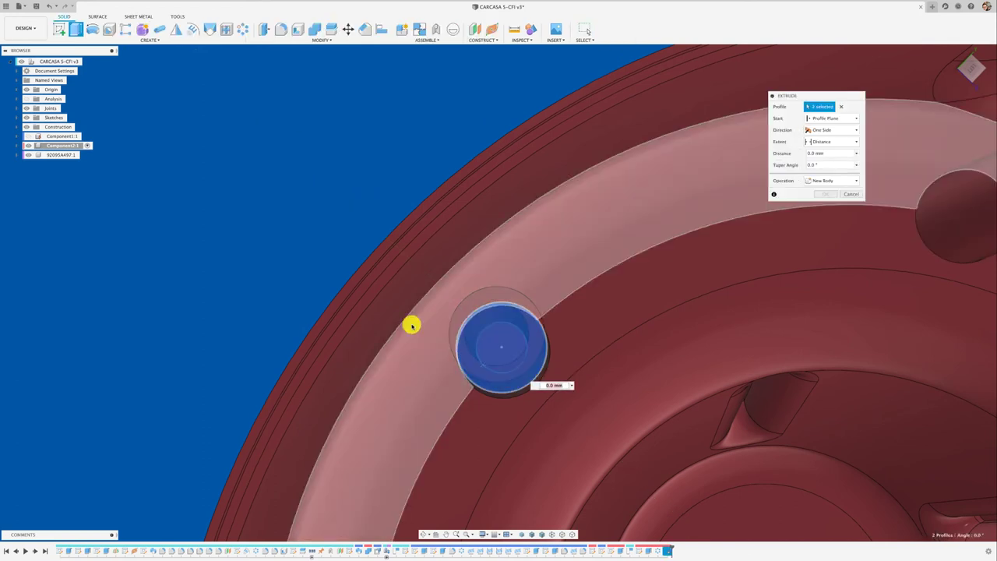
middle_click_drag(411, 324, 531, 305, "shift")
left_click_drag(530, 297, 501, 238)
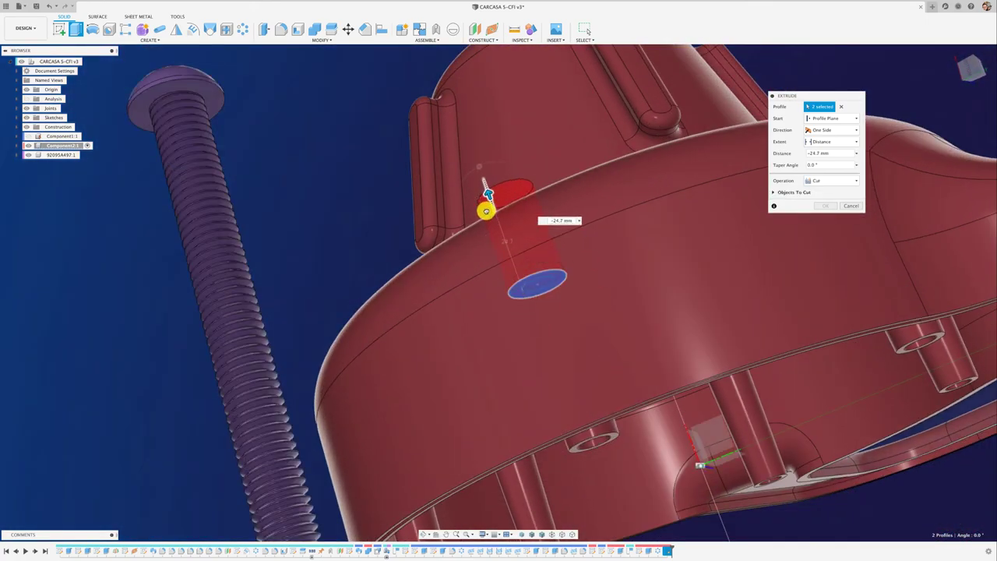
middle_click_drag(485, 211, 490, 227, "shift")
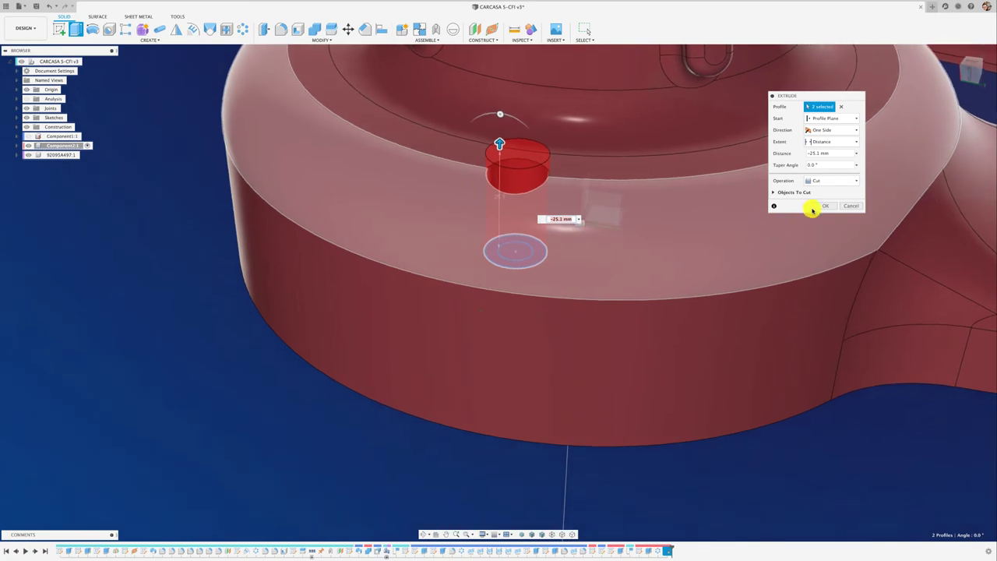
left_click(823, 206)
mouse_move(409, 407)
middle_mouse_down("shift")
mouse_move(351, 407)
mouse_move(352, 320)
mouse_move(251, 160)
mouse_move(243, 29)
middle_mouse_up("shift")
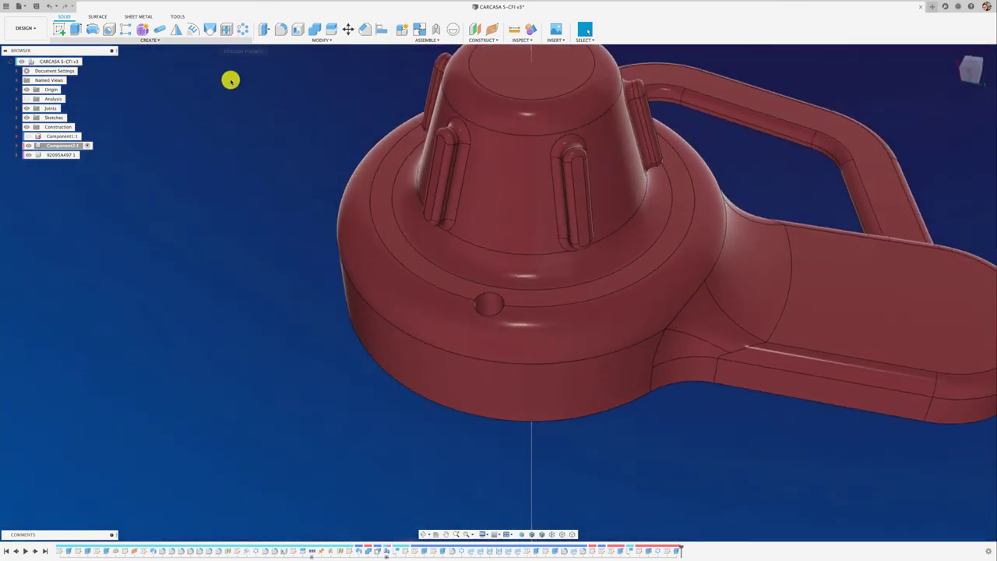
Step: Select the side hole face and the central ring as the pattern axis
scroll(412, 285, "up", 3)
scroll(485, 335, "up", 3)
left_click(485, 337)
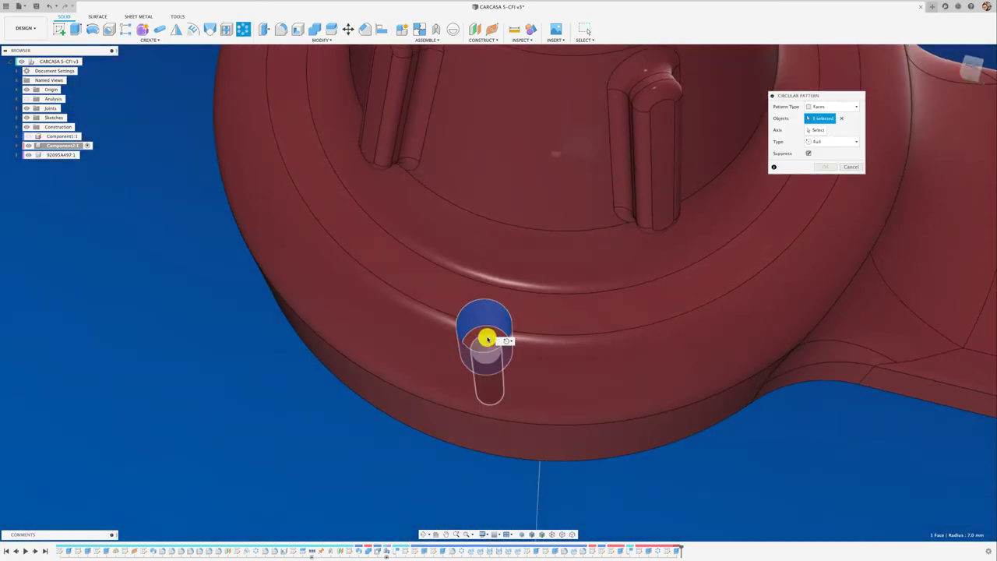
mouse_move(457, 333)
middle_mouse_down("shift")
mouse_move(338, 385)
mouse_move(663, 215)
mouse_move(852, 191)
middle_mouse_up("shift")
left_click(814, 131)
middle_click_drag(748, 195, 592, 283, "shift")
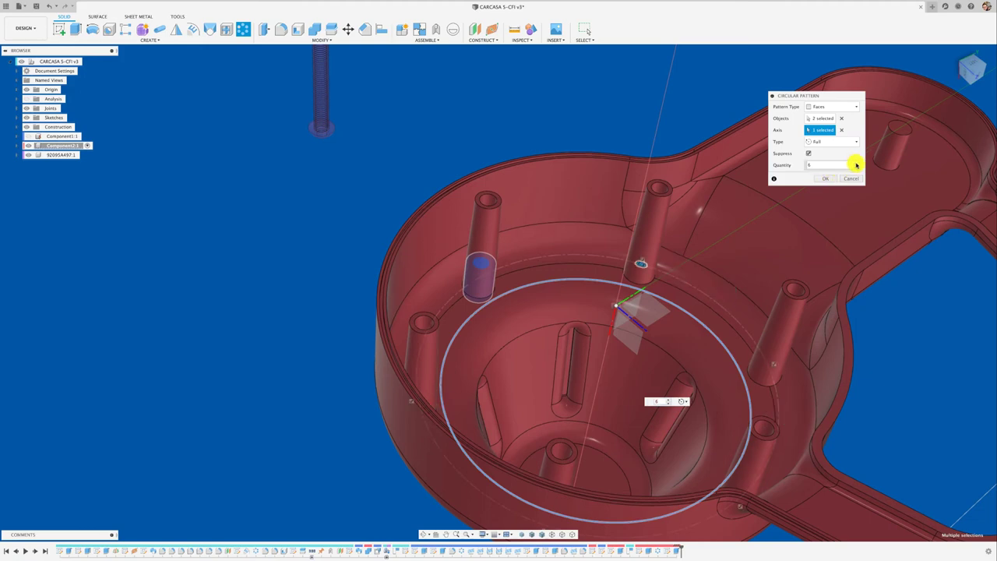
key("Return")
middle_click_drag(289, 216, 171, 42, "shift")
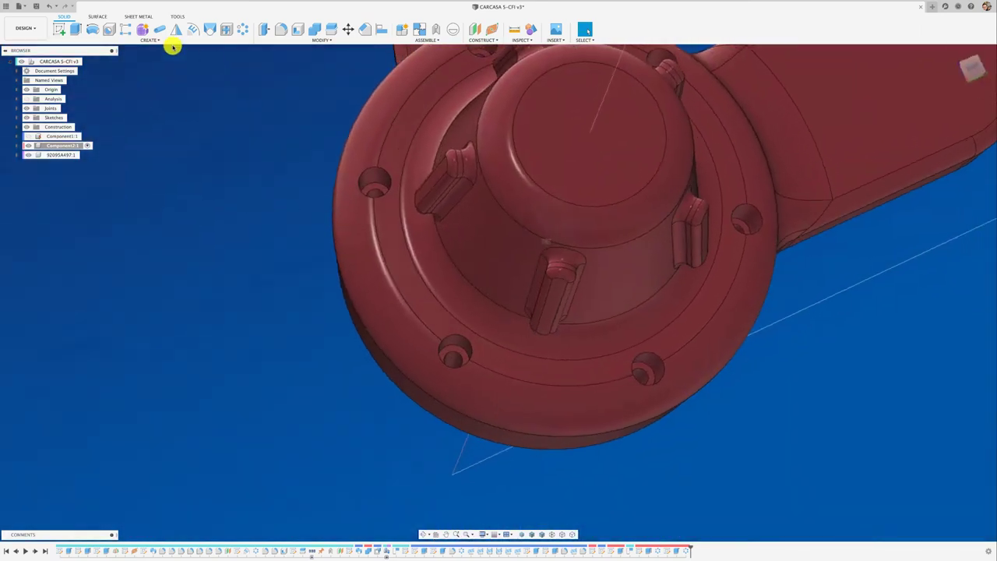
Step: Circular-pattern the counterbore hole feature around the housing's central axis
left_click(174, 33)
left_click(827, 214)
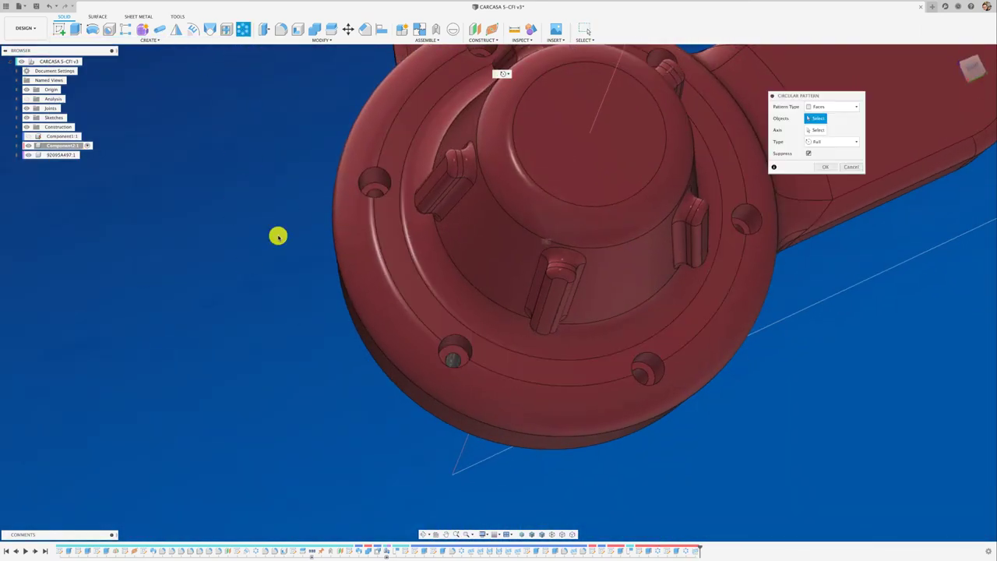
left_click(453, 356)
left_click(668, 327)
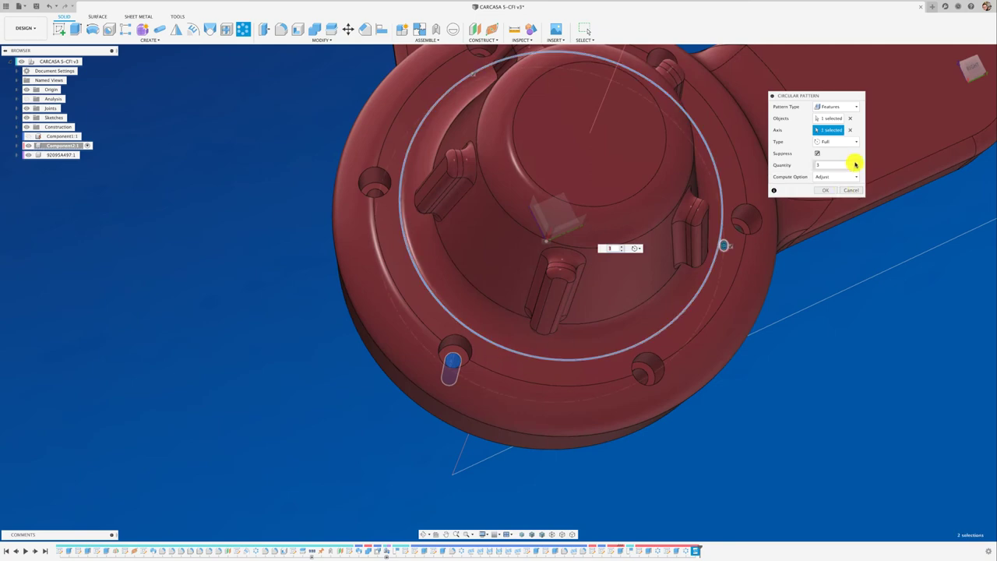
left_click(853, 191)
mouse_move(811, 317)
middle_mouse_down("shift")
mouse_move(841, 416)
mouse_move(193, 145)
middle_mouse_up("shift")
Step: Begin a thread on the rim screw hole faces, restarting the Thread command
scroll(280, 317, "down", 5)
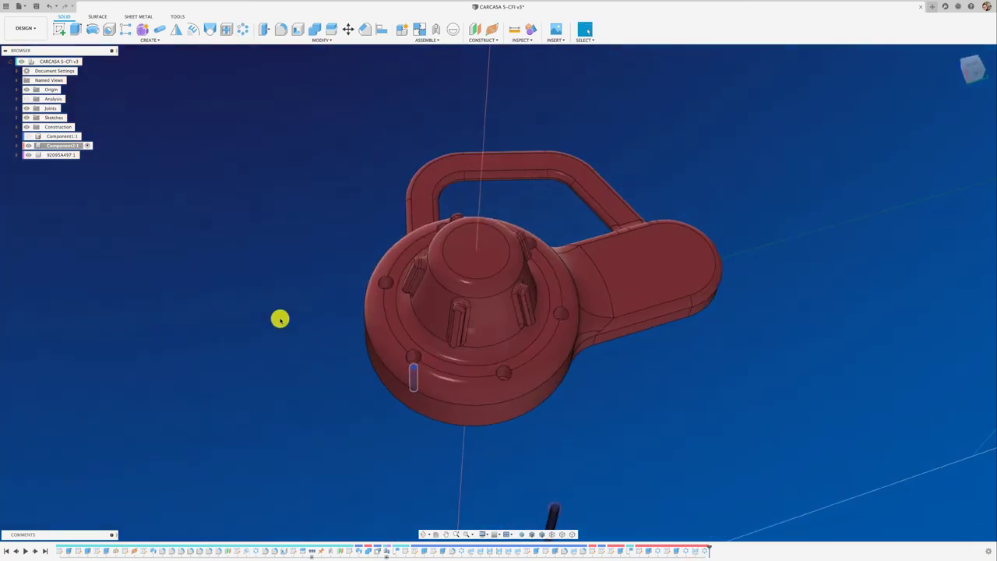
right_click(703, 551)
left_click(716, 502)
left_click(149, 39)
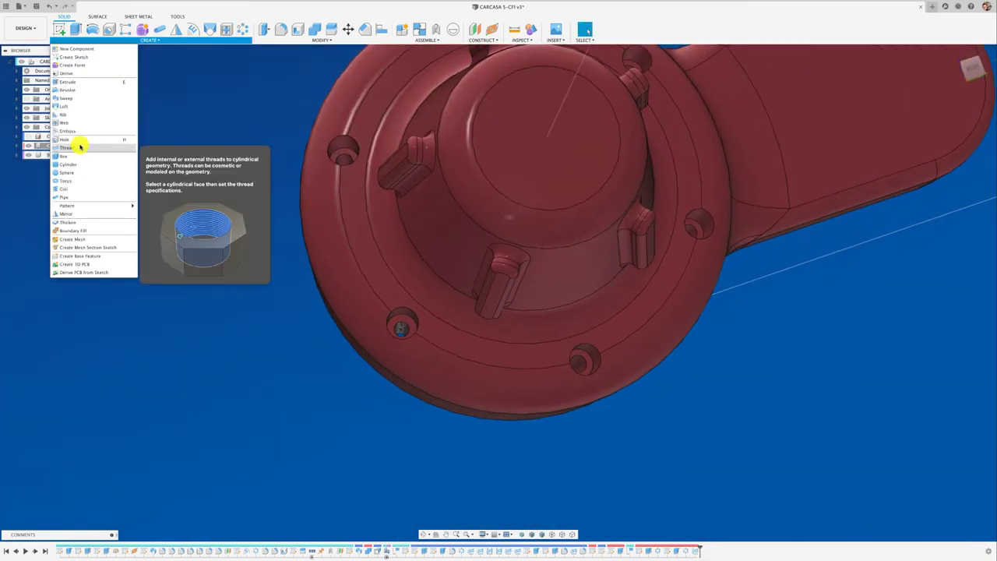
left_click(77, 142)
left_click(346, 159)
key("Return")
scroll(243, 171, "down", 3)
mouse_move(242, 171)
middle_mouse_down("shift")
mouse_move(454, 155)
mouse_move(440, 160)
middle_mouse_up("shift")
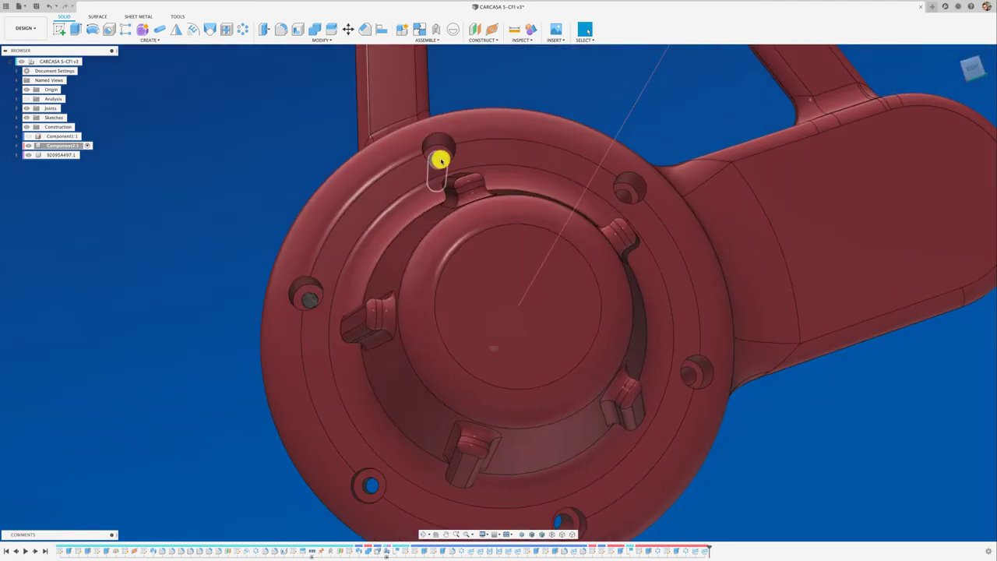
left_click(148, 39)
left_click(93, 166)
key("Escape")
Step: Thread the screw hole faces with ISO Metric profile and Auto size
right_click(207, 213)
left_click(216, 141)
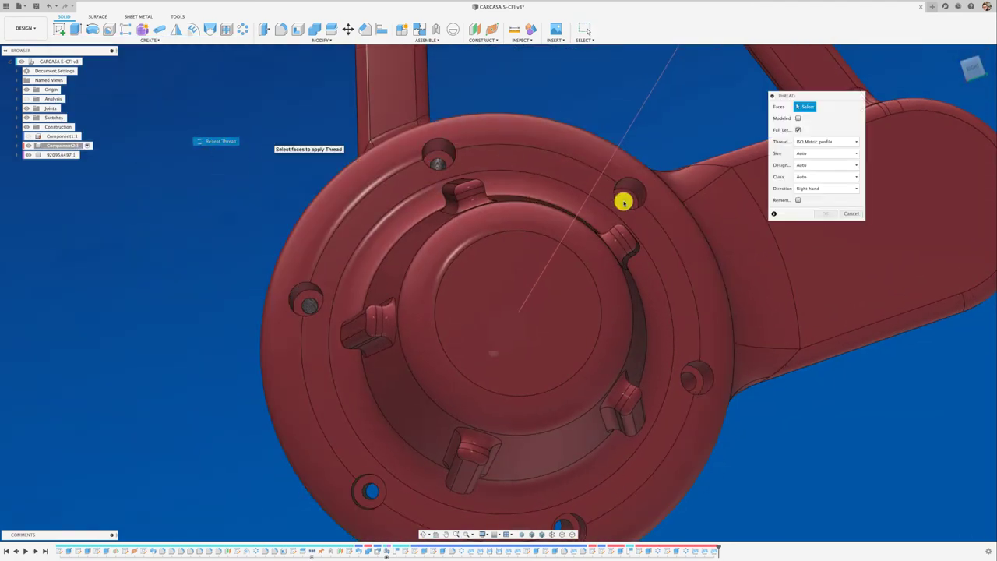
left_click(825, 215)
key("q")
left_click(855, 142)
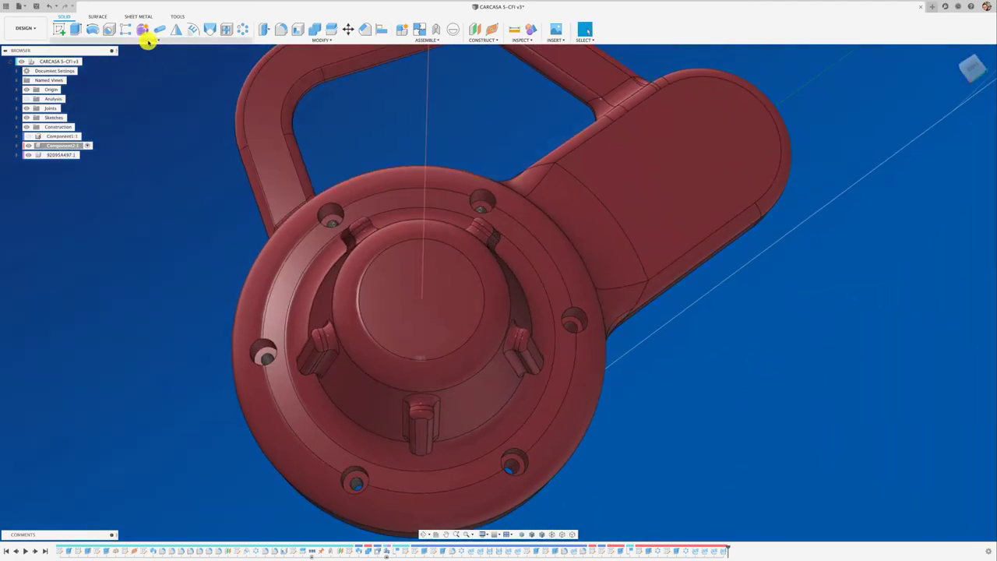
left_click(148, 39)
left_click(93, 148)
key("Escape")
left_click(149, 39)
left_click(93, 147)
key("Escape")
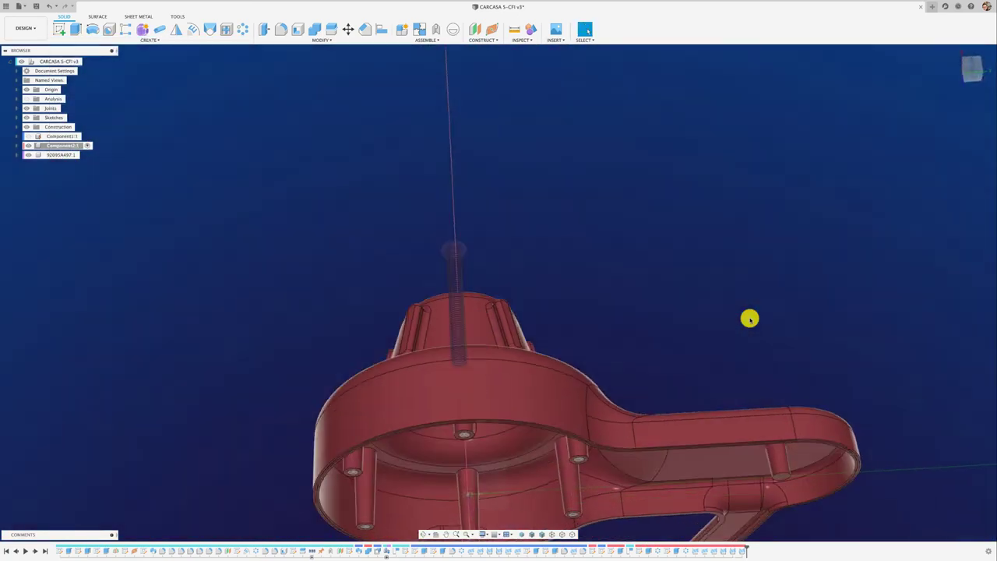
mouse_move(749, 319)
middle_mouse_down("shift")
mouse_move(779, 324)
mouse_move(834, 304)
mouse_move(748, 328)
mouse_move(679, 392)
mouse_move(613, 400)
middle_mouse_up("shift")
Step: Delete the lobe-floor post and make the top-level assembly active
key("Delete")
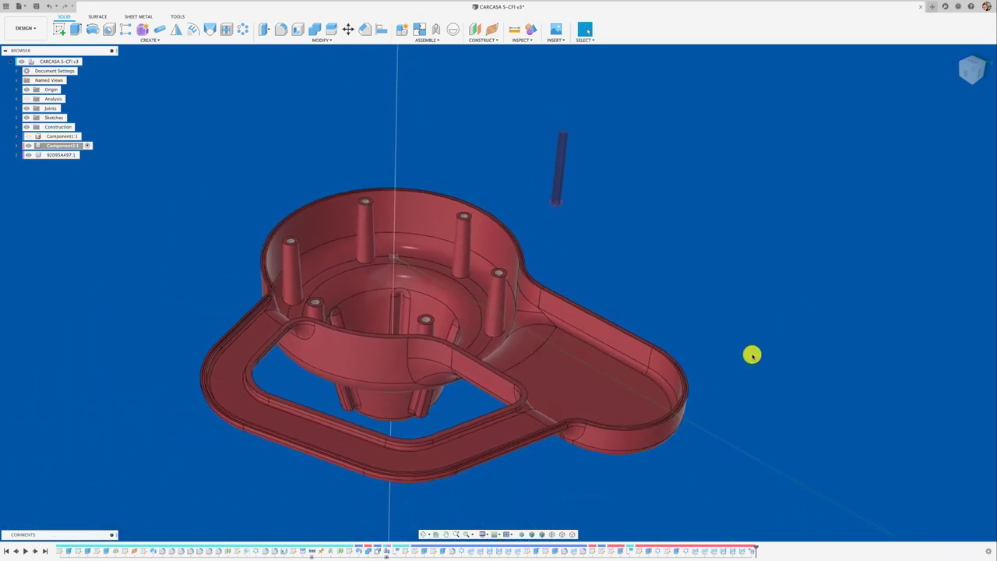
middle_click_drag(752, 355, 238, 184, "shift")
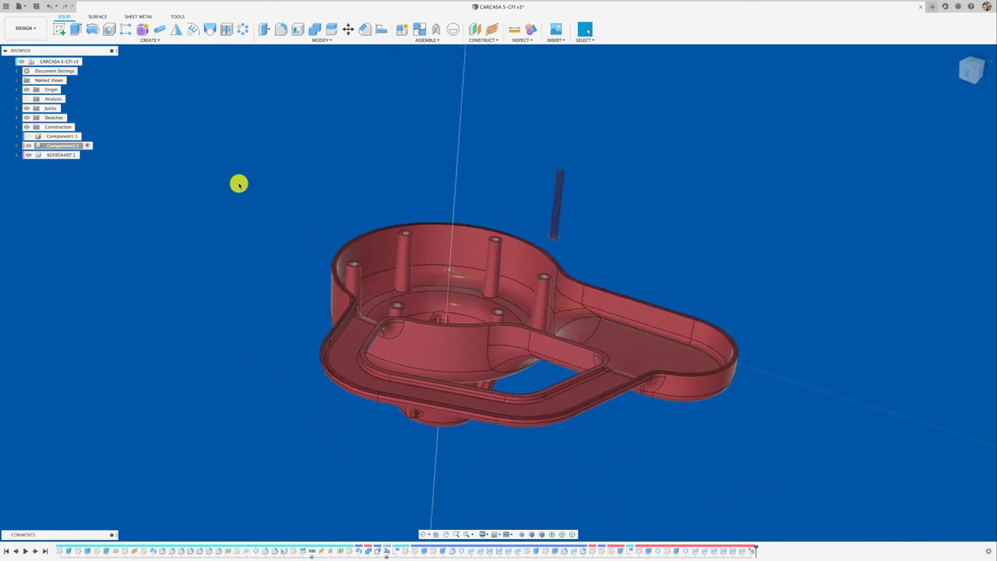
left_click(88, 61)
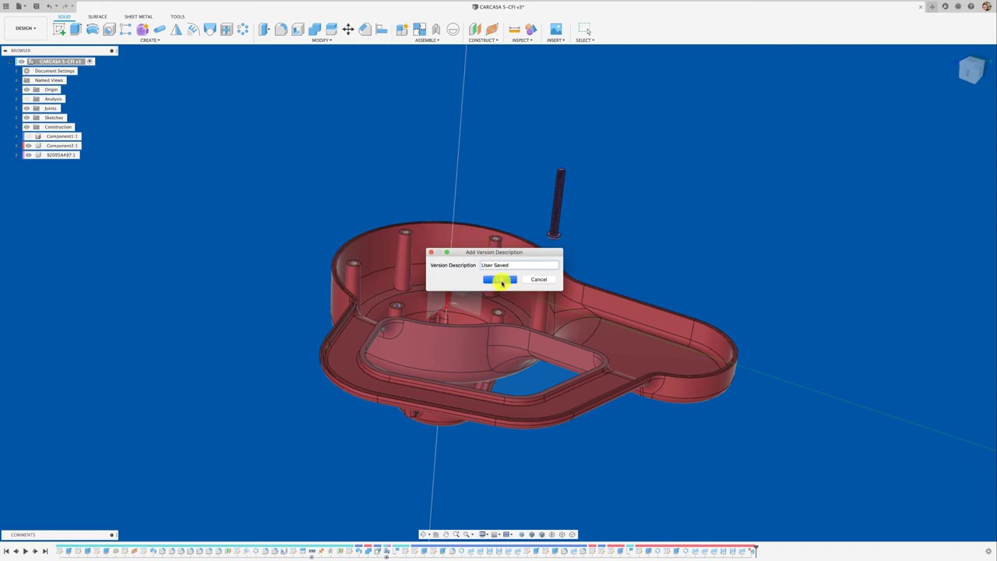
middle_click_drag(614, 233, 709, 339, "shift")
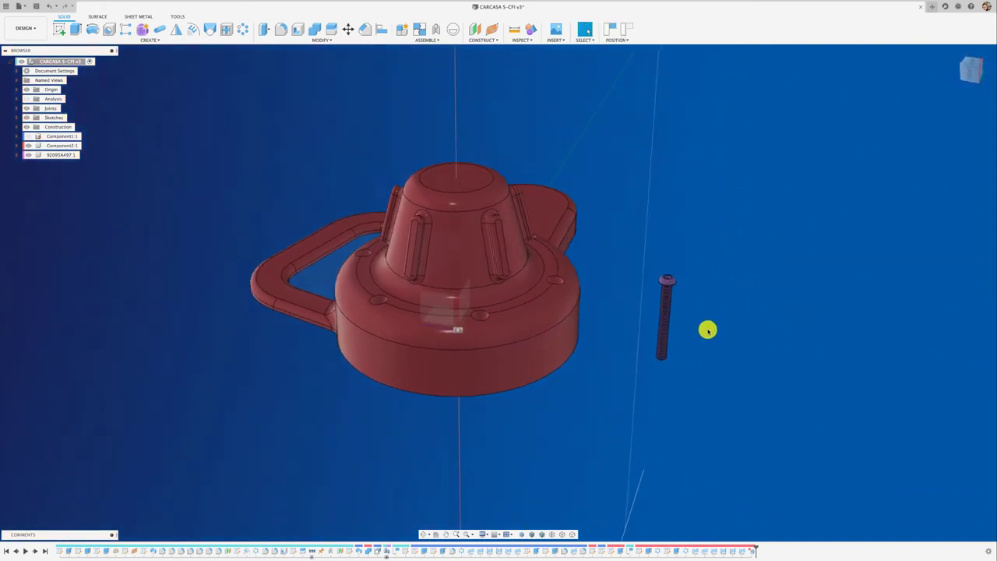
Step: Joint the screw's snap point into the housing hole, keeping component positions
key("j")
left_click(542, 295)
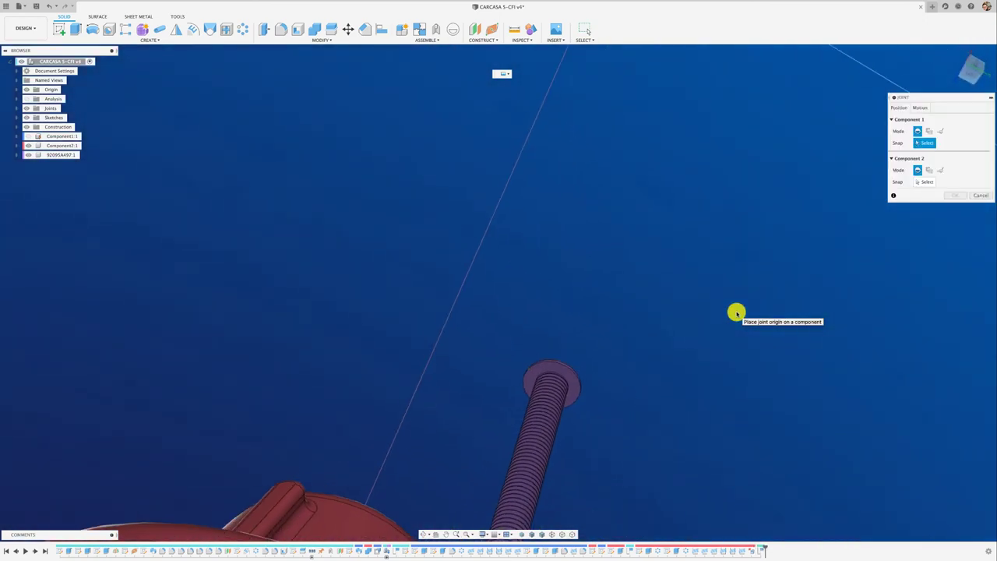
left_click(540, 360)
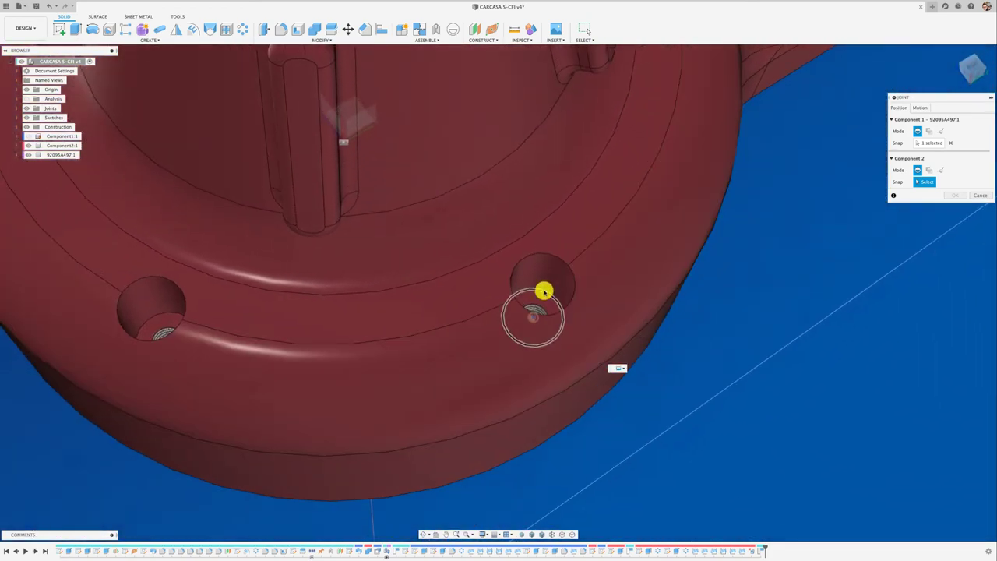
left_click(546, 296)
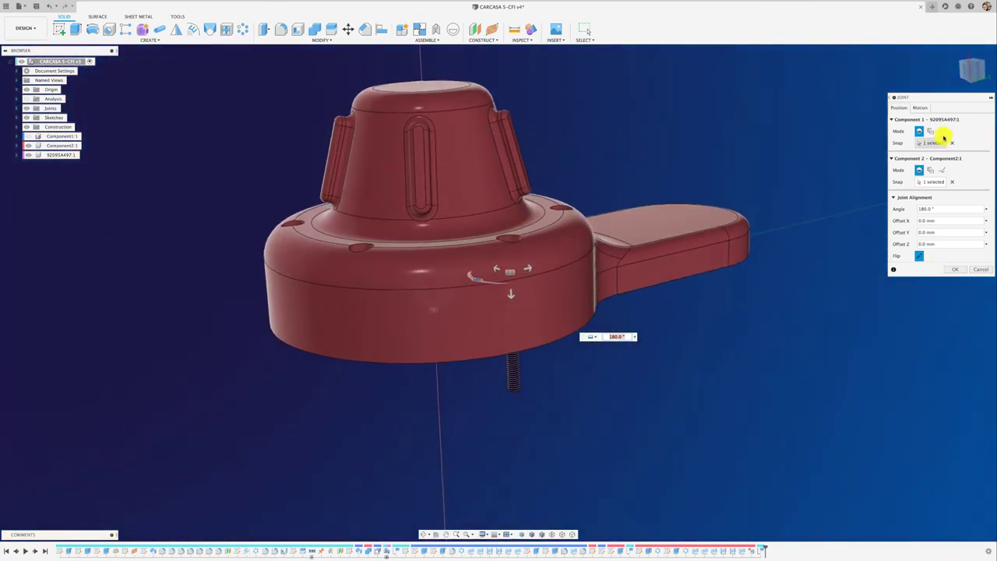
left_click(920, 107)
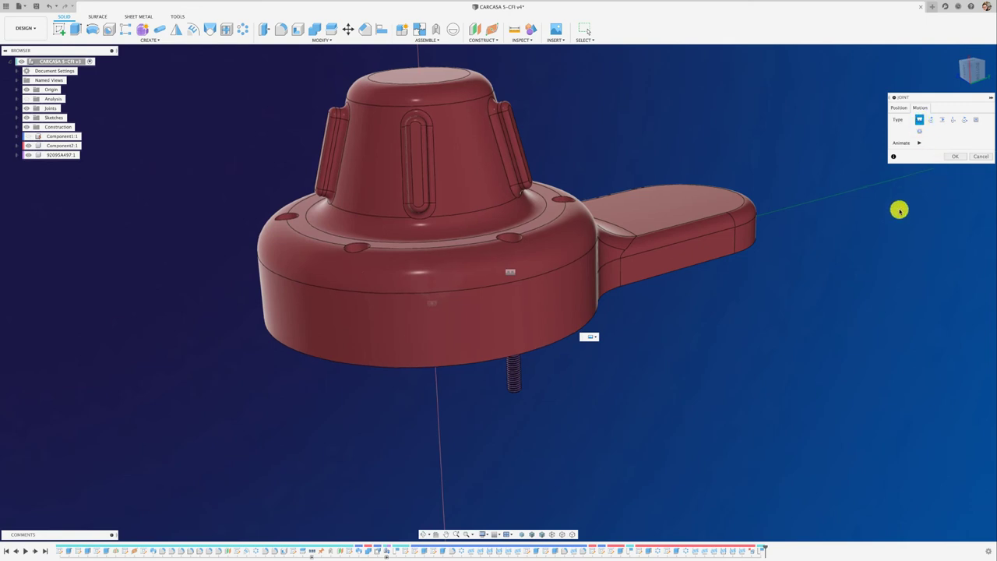
left_click(954, 156)
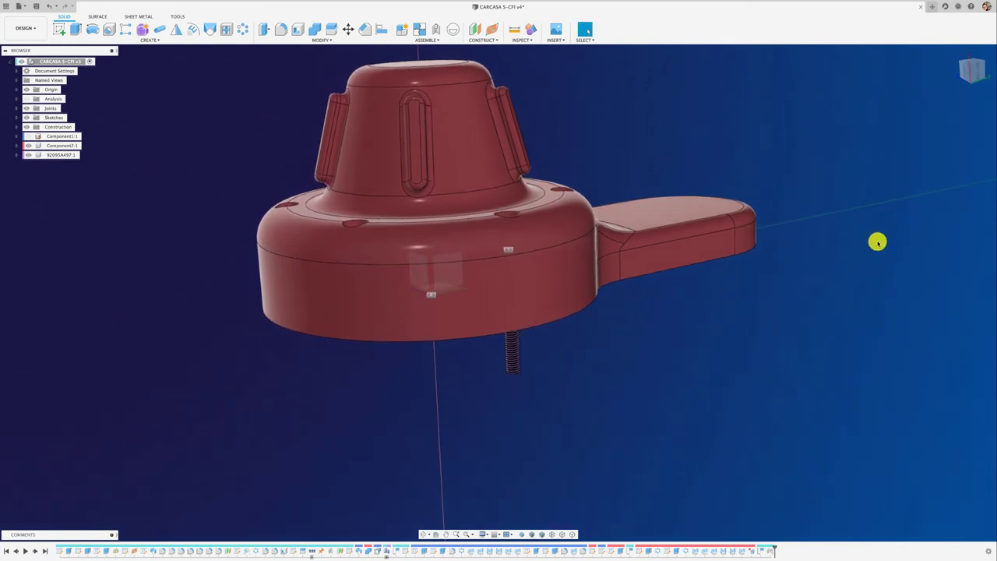
Step: Pattern the bolt component with quantity 6 around the housing's central axis
left_click(242, 30)
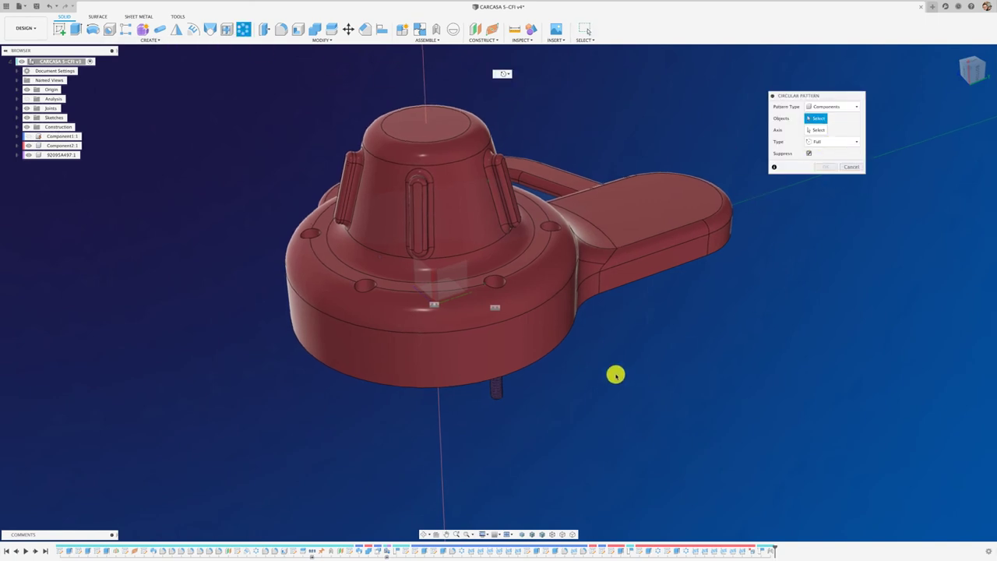
left_click(497, 396)
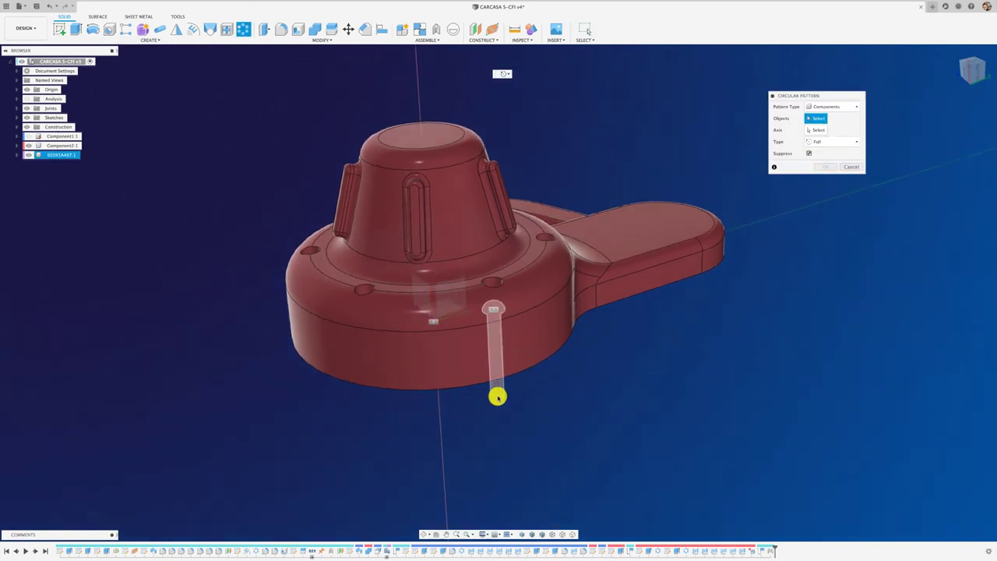
left_click(815, 130)
middle_click_drag(690, 267, 423, 194, "shift")
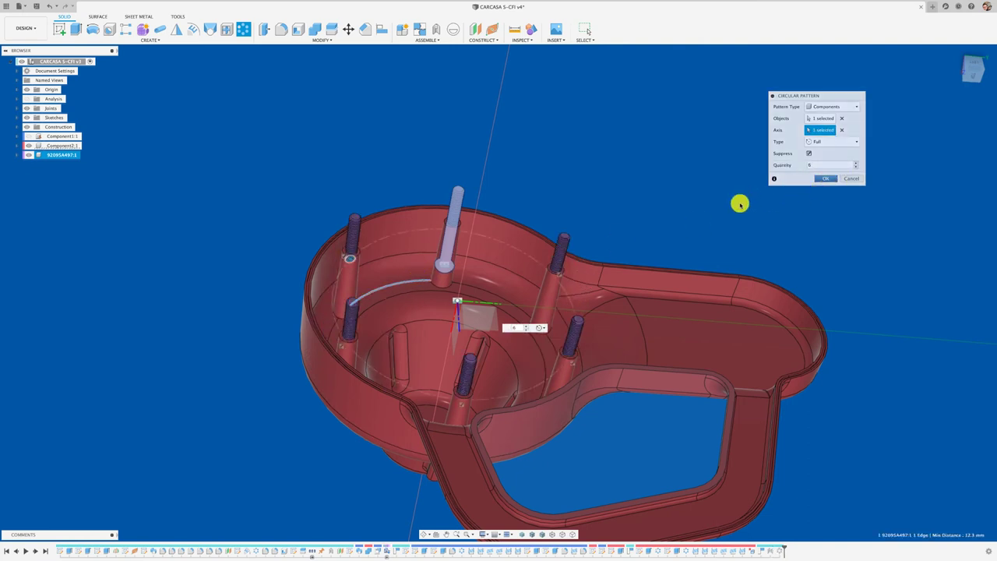
left_click(827, 180)
mouse_move(678, 215)
middle_mouse_down("shift")
mouse_move(605, 247)
mouse_move(541, 256)
mouse_move(247, 249)
middle_mouse_up("shift")
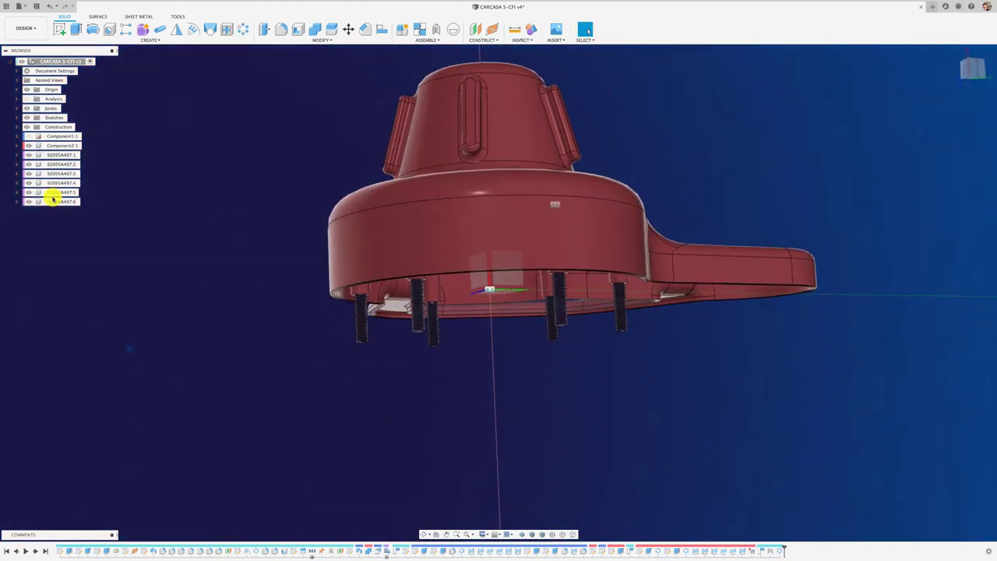
Step: Show Component2 again and view the model in wireframe from the front
left_click(33, 145)
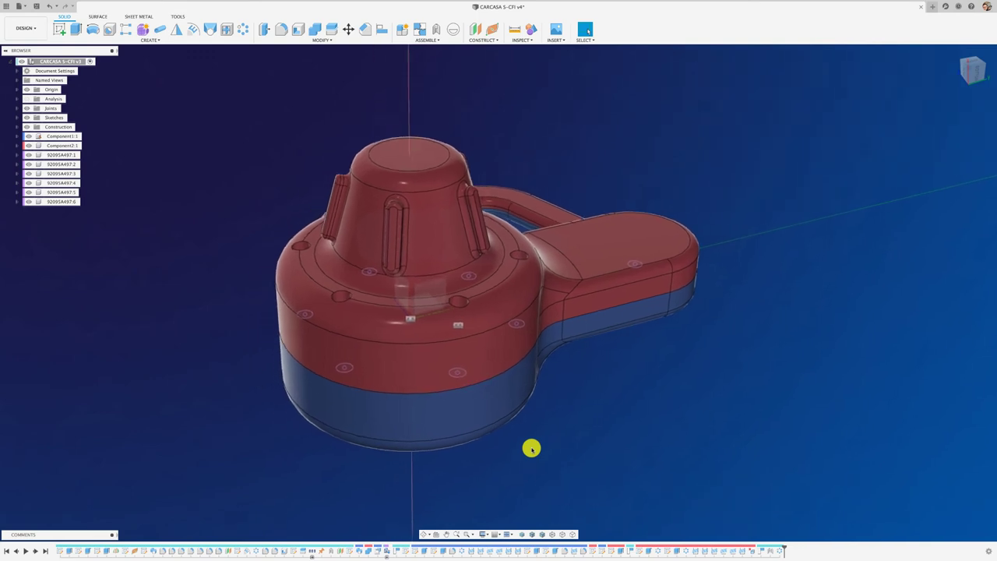
left_click(570, 536)
left_click(562, 536)
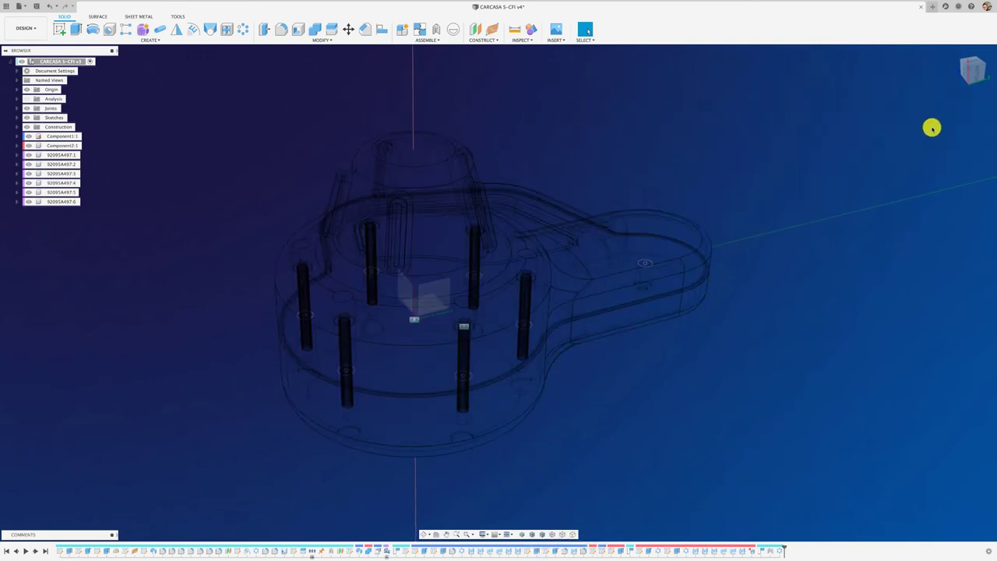
left_click(974, 73)
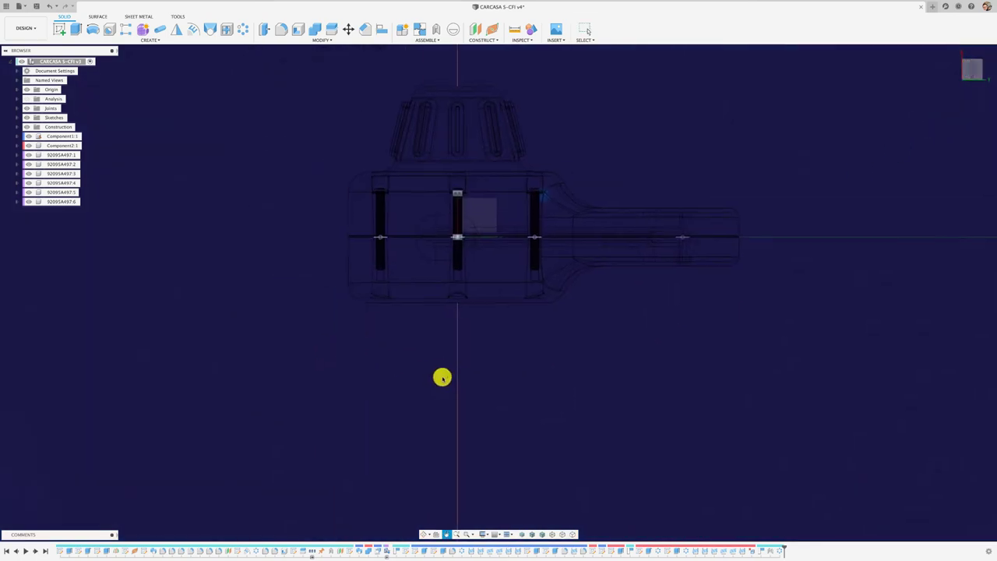
scroll(379, 194, "up", 2)
scroll(379, 194, "up", 2)
scroll(369, 169, "up", 2)
scroll(369, 172, "up", 2)
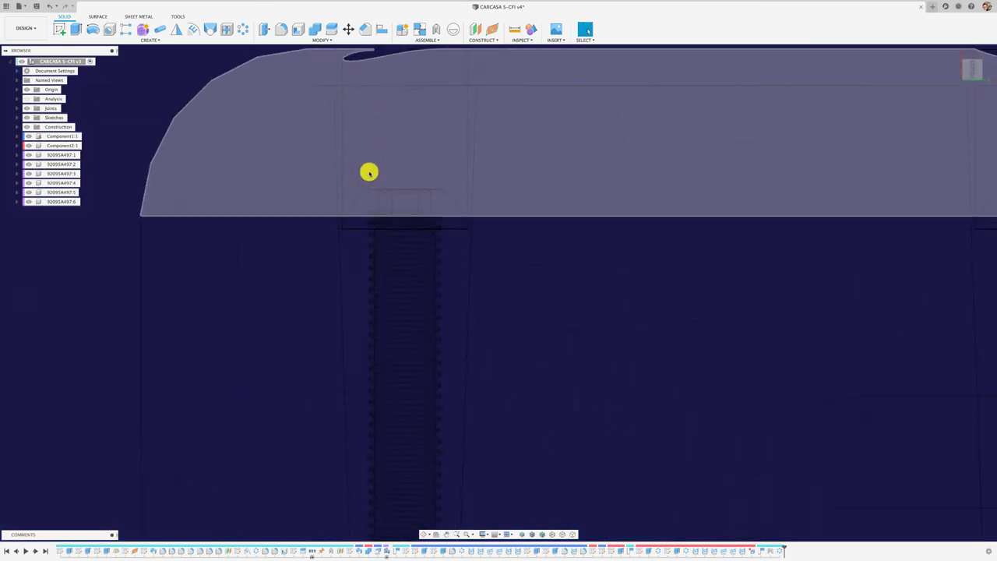
scroll(369, 171, "up", 2)
scroll(352, 217, "up", 2)
scroll(344, 230, "up", 2)
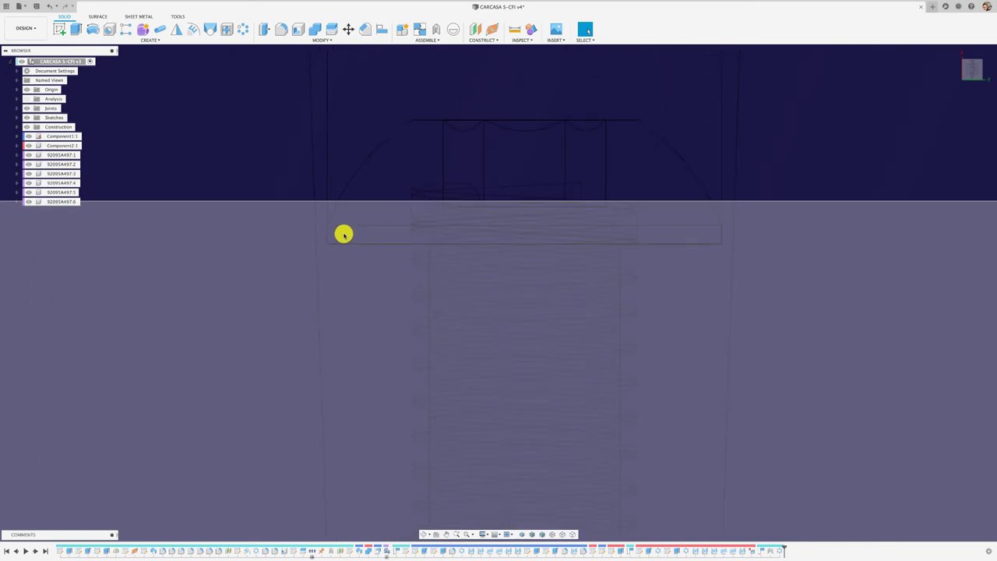
scroll(343, 234, "up", 2)
scroll(343, 235, "up", 2)
scroll(344, 235, "up", 2)
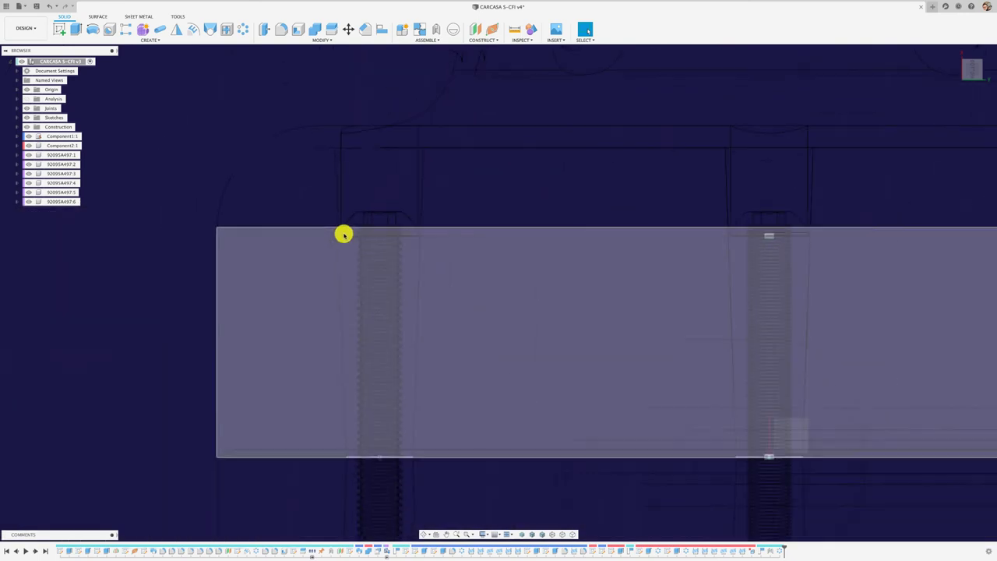
scroll(343, 235, "up", 2)
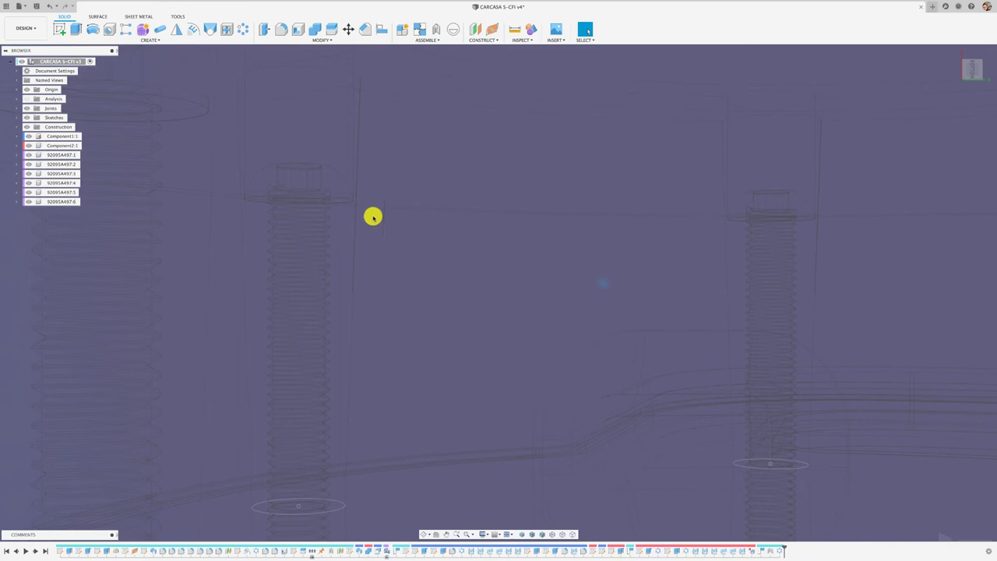
Step: Set the visual style to Shaded with Hidden Edges and orbit the assembly
left_click(970, 71)
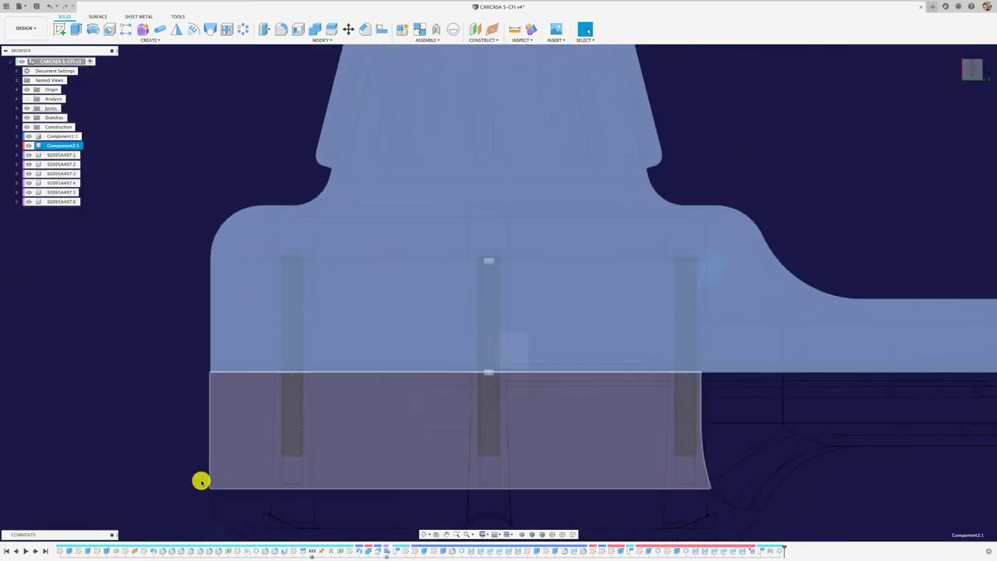
mouse_move(158, 441)
middle_mouse_down("shift")
mouse_move(204, 438)
mouse_move(459, 498)
mouse_move(527, 534)
middle_mouse_up("shift")
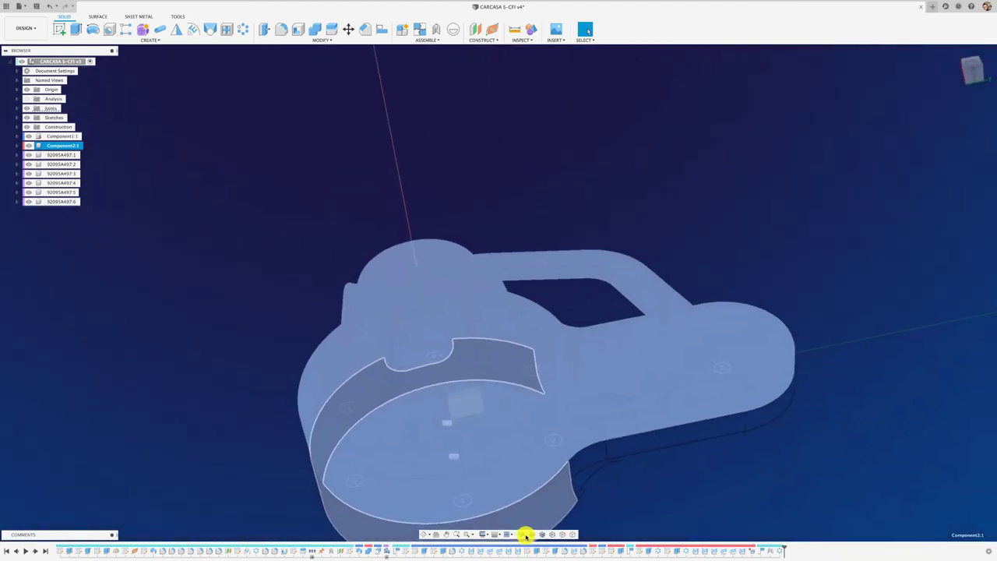
left_click(486, 535)
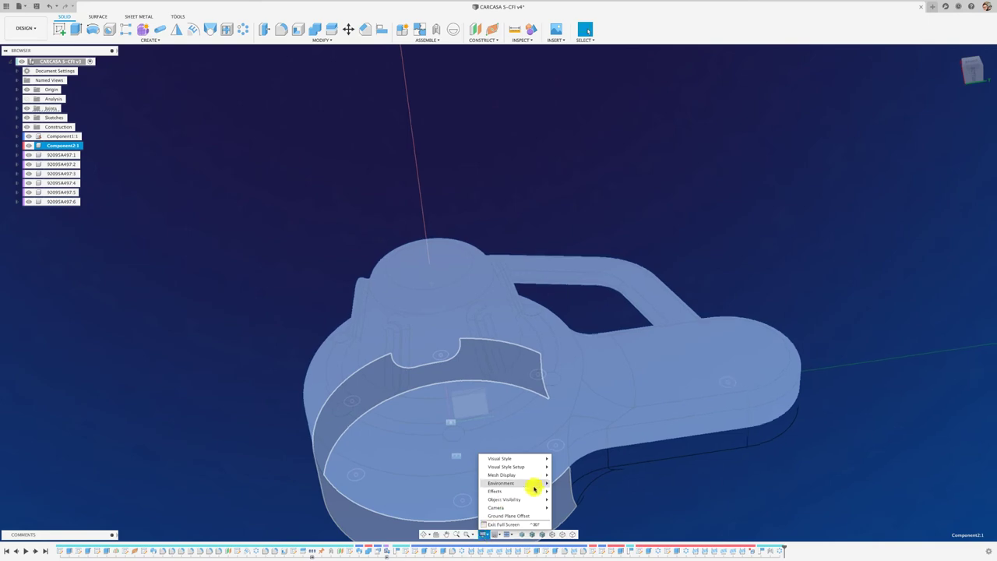
mouse_move(510, 458)
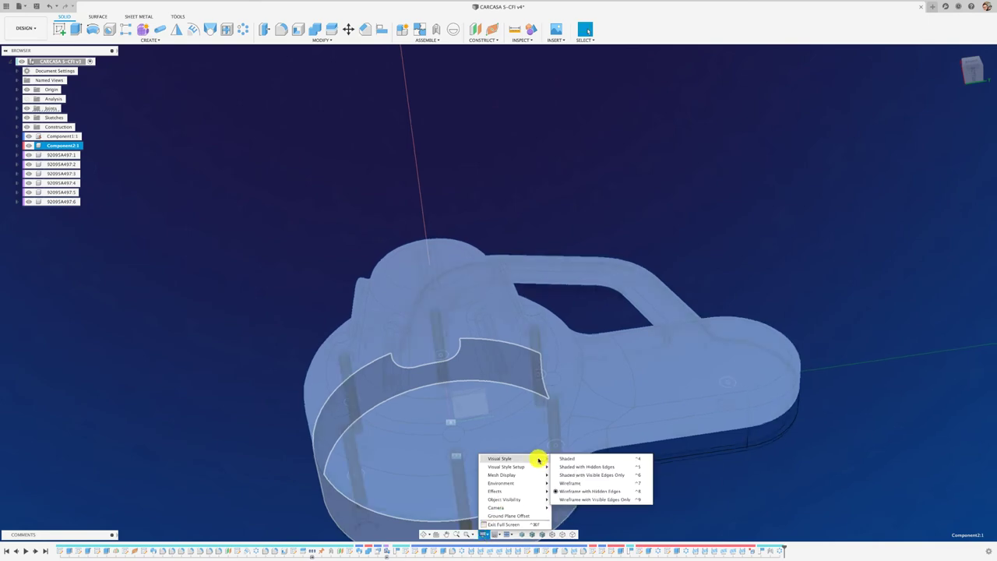
left_click(575, 468)
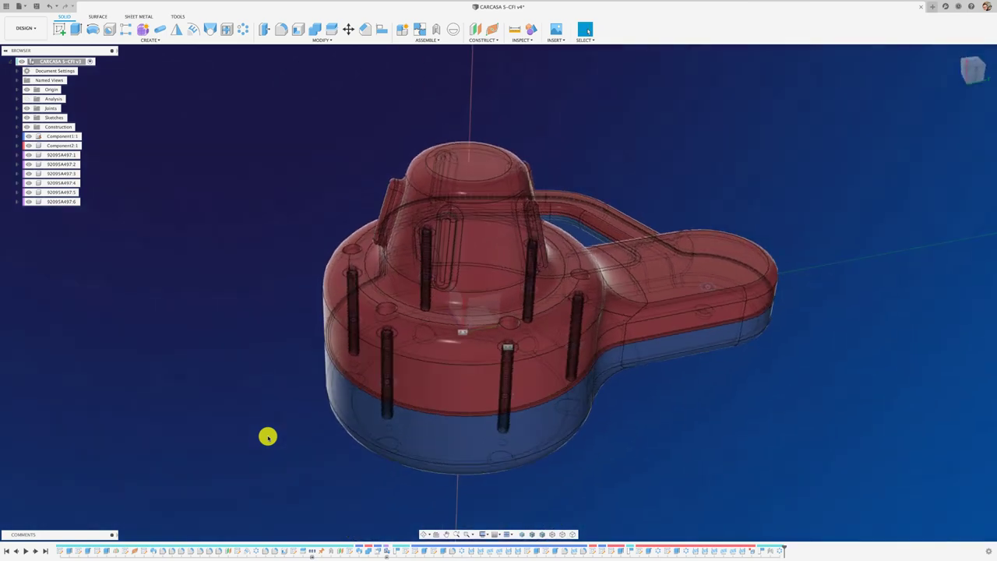
middle_click_drag(267, 436, 461, 502, "shift")
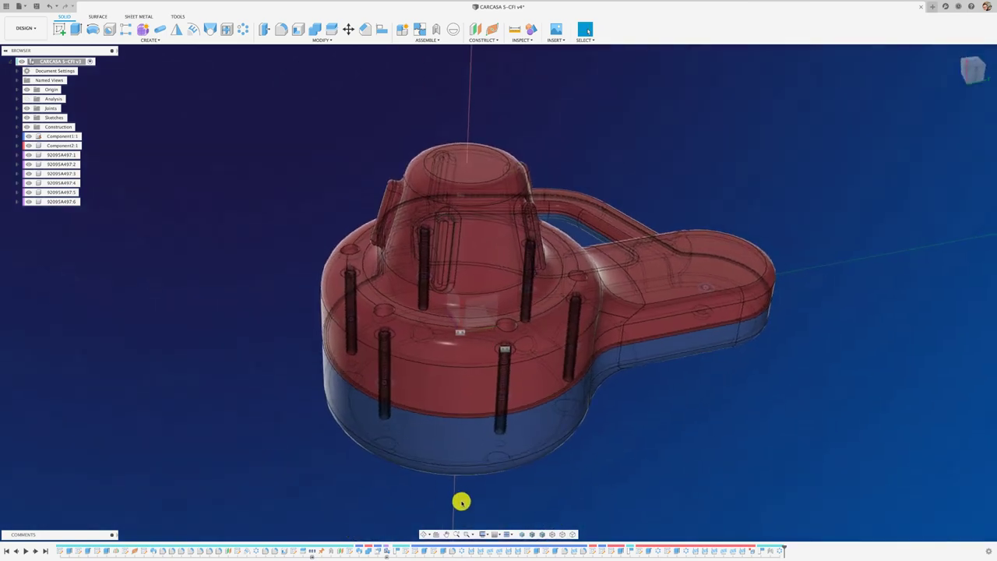
Step: Switch to Shaded with Visible Edges Only and activate the lower shell component
left_click(484, 534)
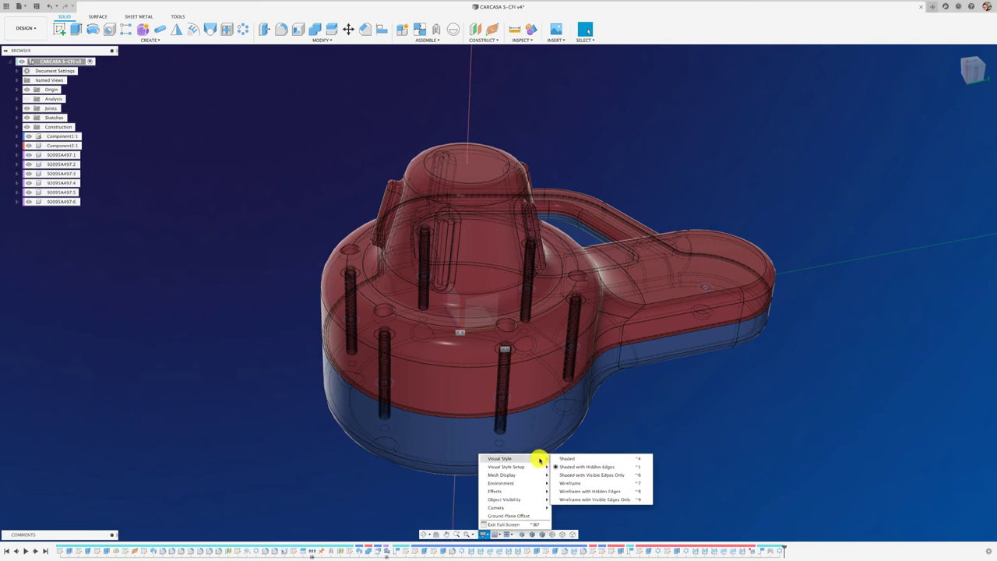
left_click(586, 475)
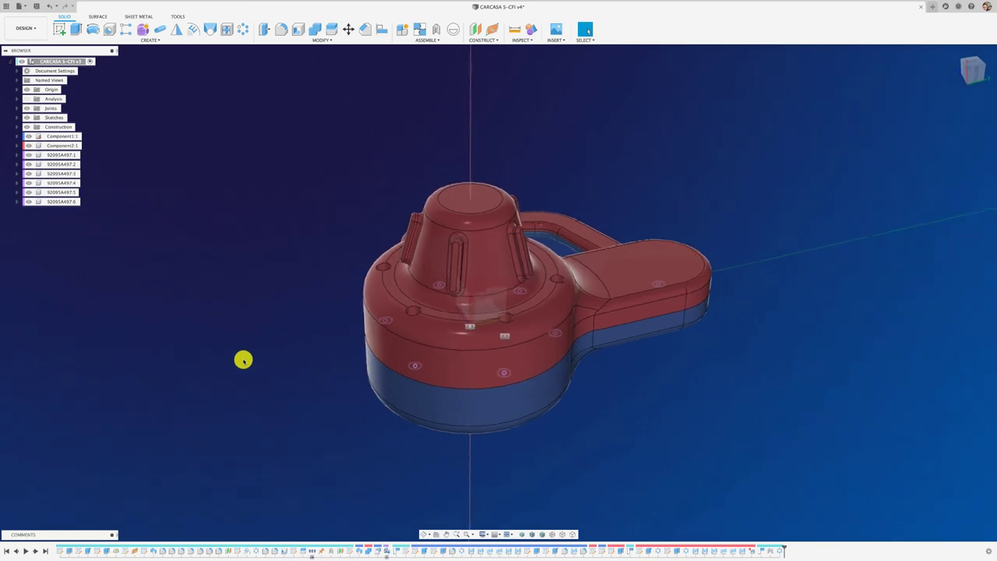
left_click(474, 420)
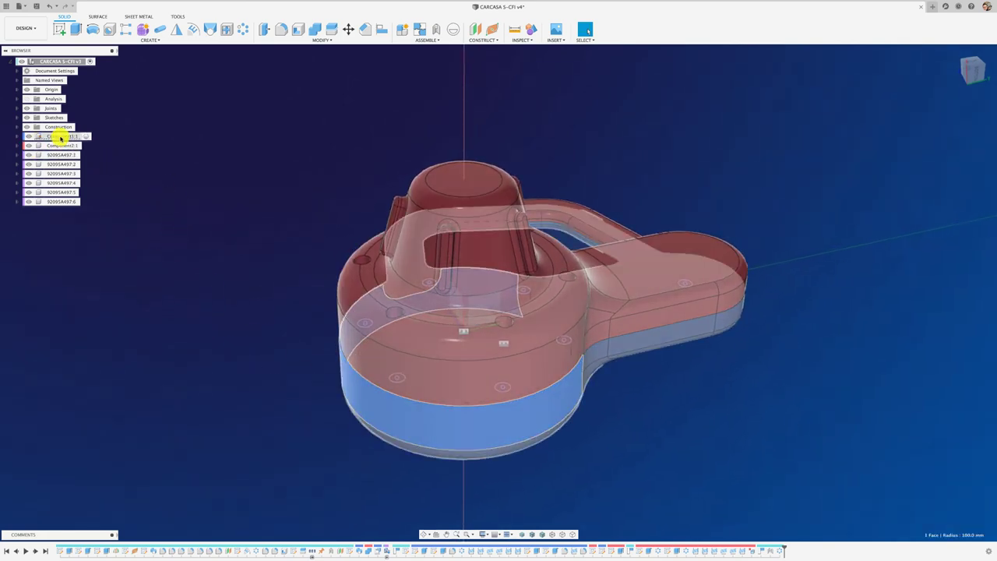
left_click(88, 136)
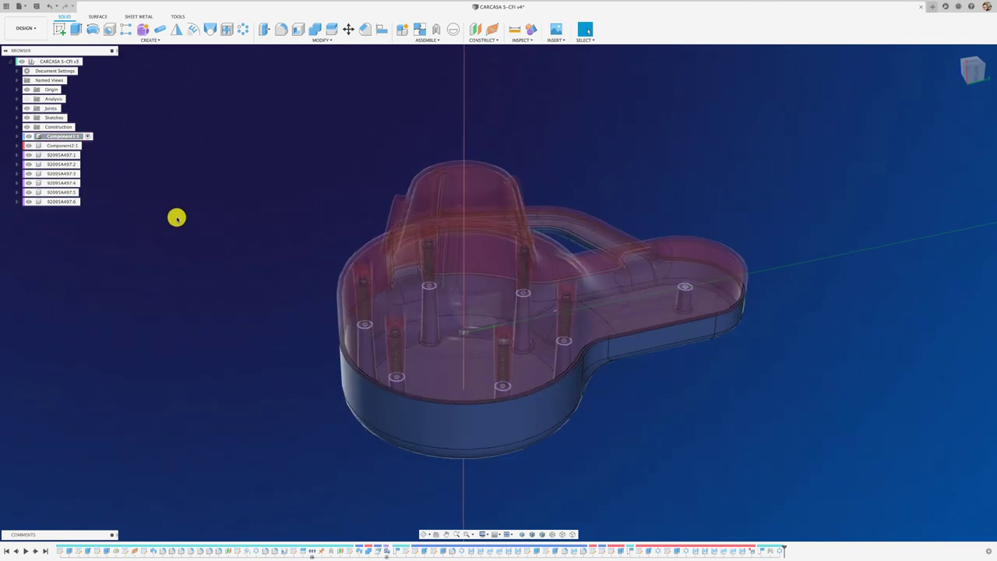
Step: Hide the red upper shell and the bolts in the browser
left_click(39, 148)
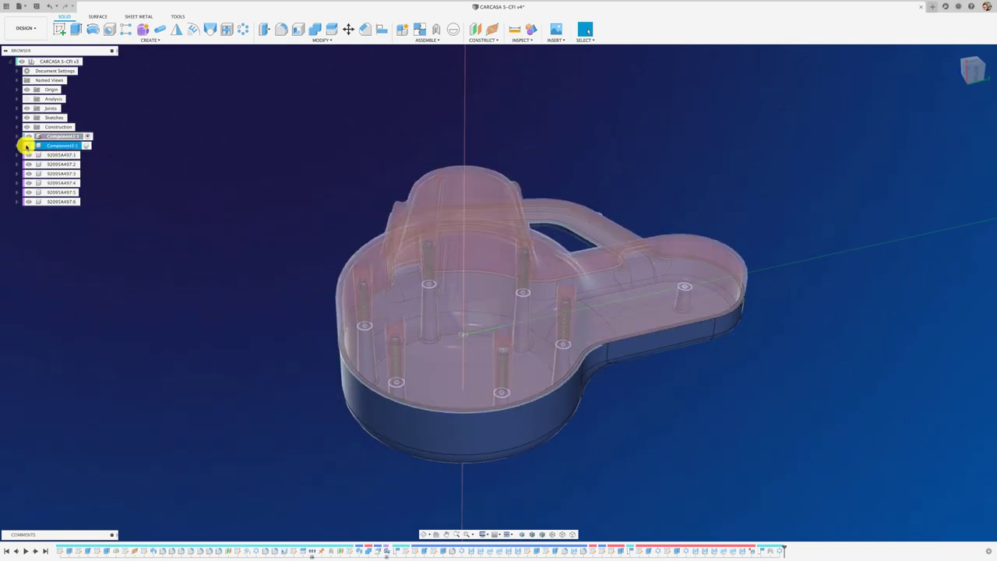
left_click(29, 145)
left_click(29, 155)
left_click(29, 164)
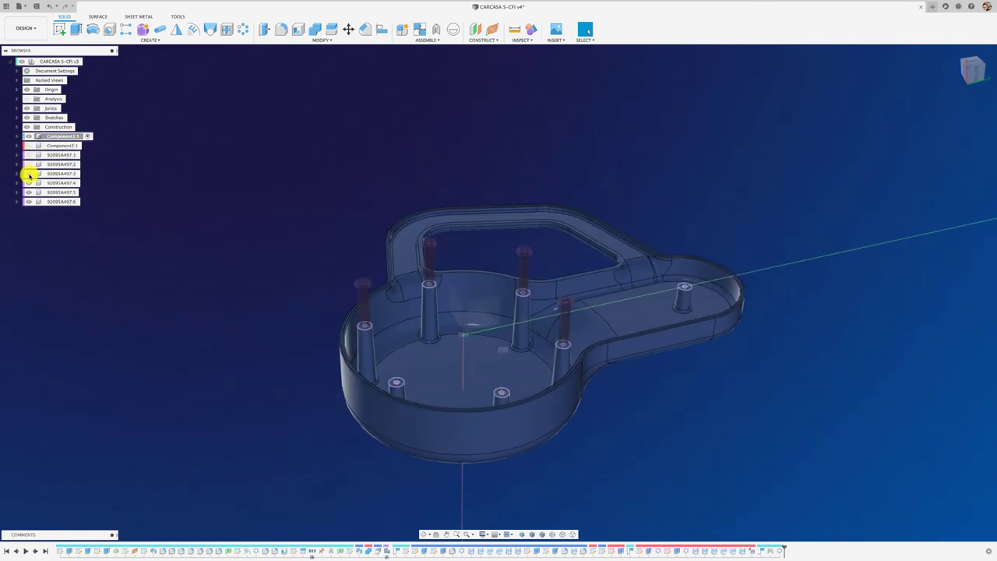
left_click(29, 173)
left_click(29, 183)
left_click(29, 193)
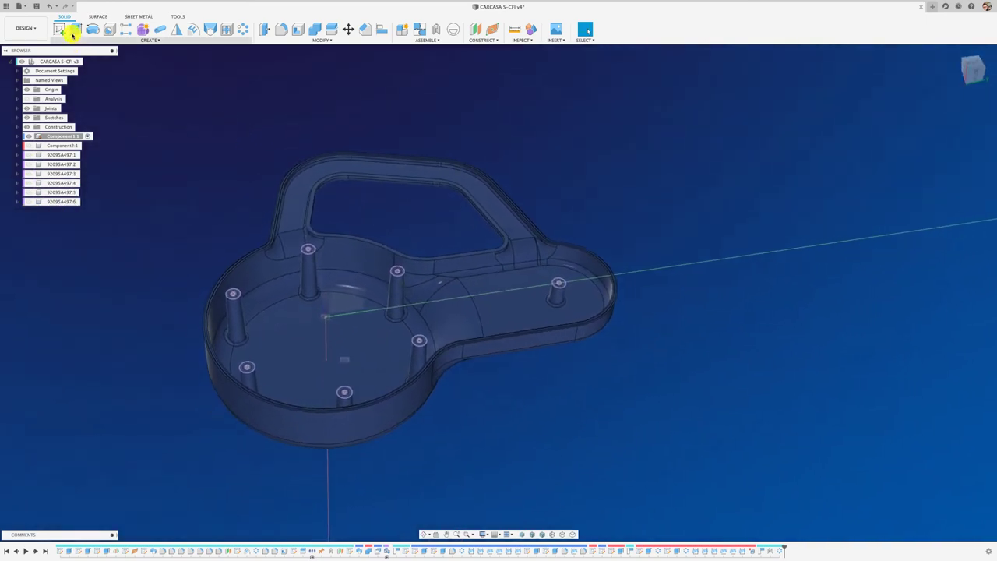
Step: Exit an empty sketch on the right lobe floor and delete the boss there
left_click(61, 29)
scroll(532, 207, "up", 5)
scroll(498, 215, "up", 5)
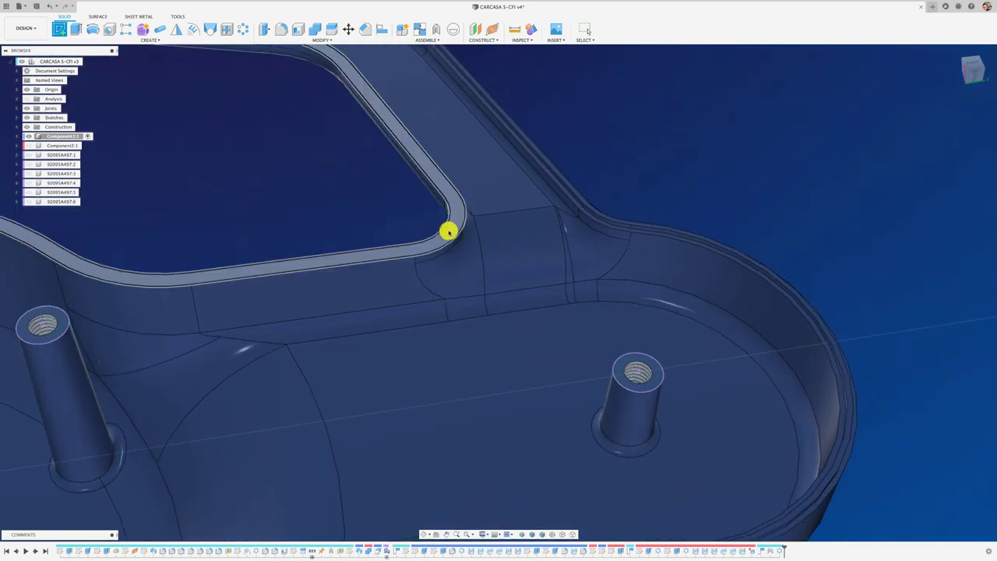
left_click(451, 234)
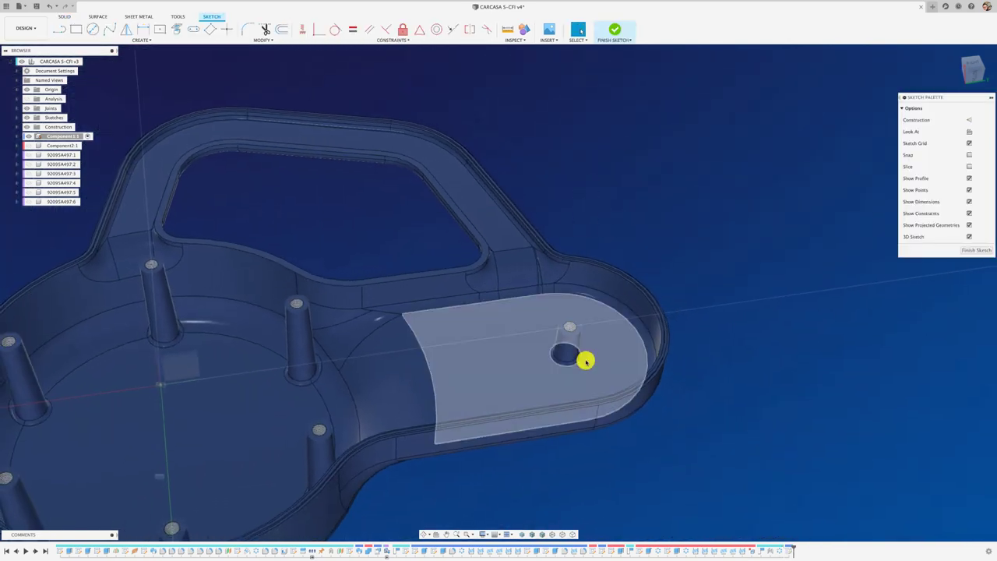
left_click(980, 253)
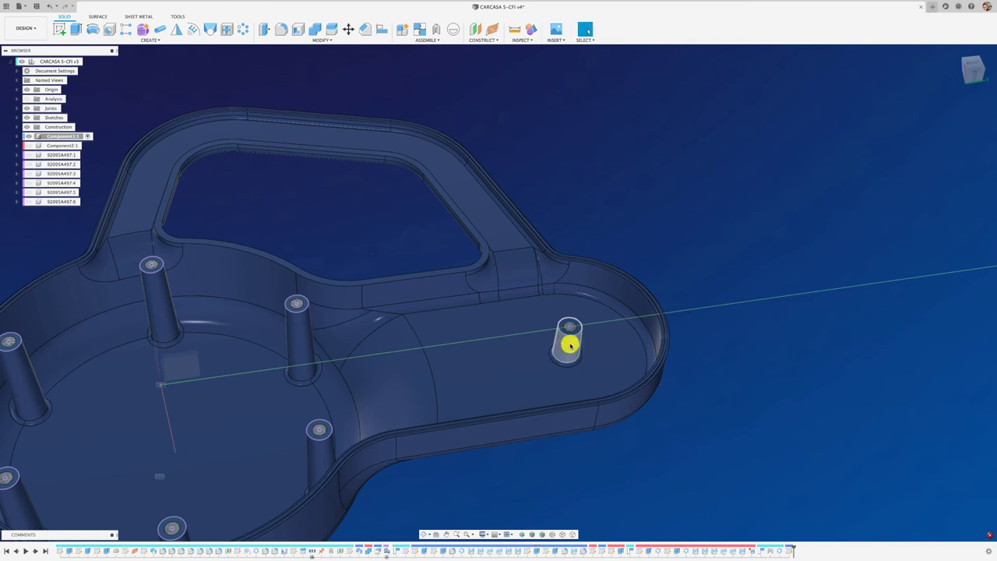
key("Delete")
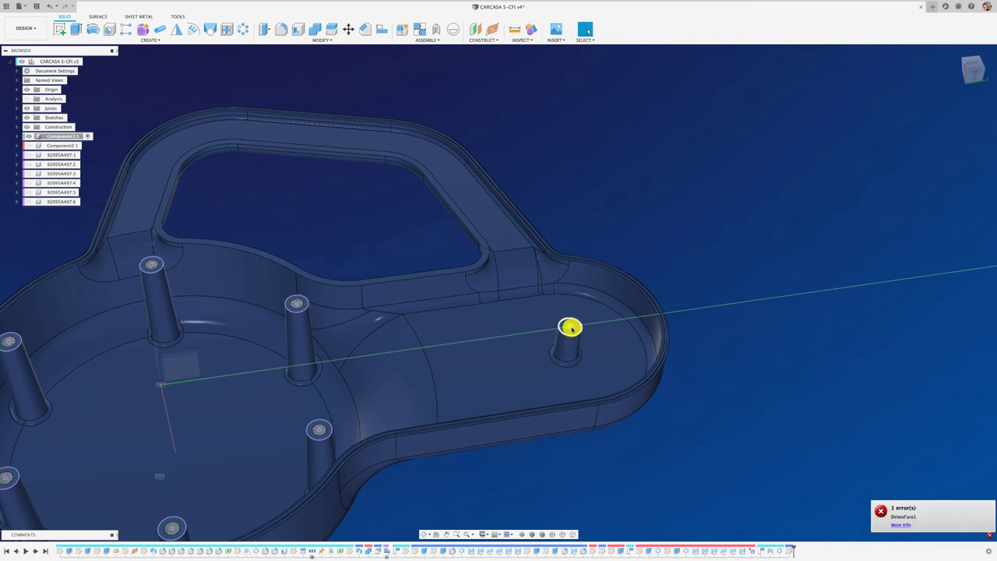
scroll(566, 365, "up", 3)
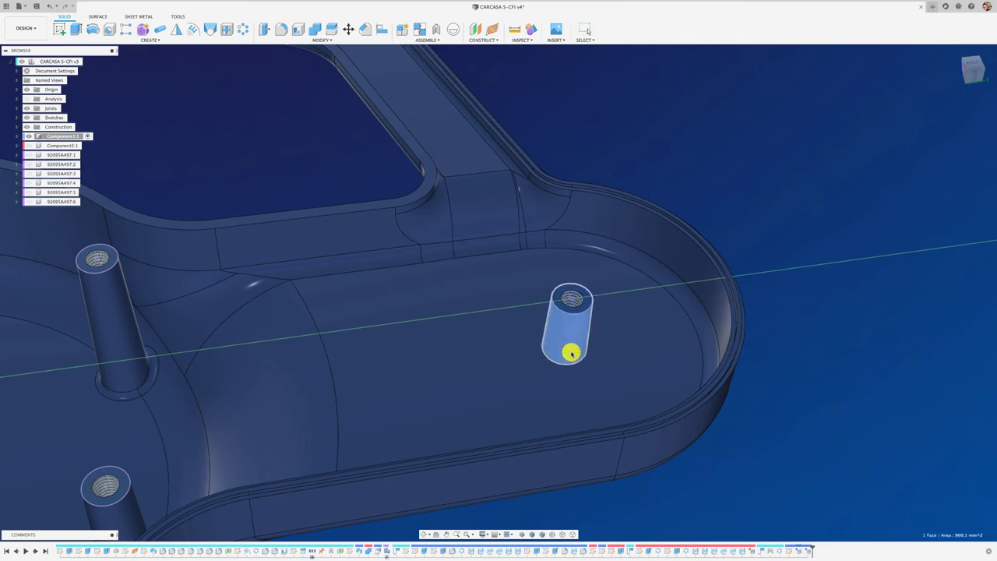
key("Delete")
Step: Delete the circular face and threaded hole, then zoom out to the whole housing
scroll(572, 361, "up", 5)
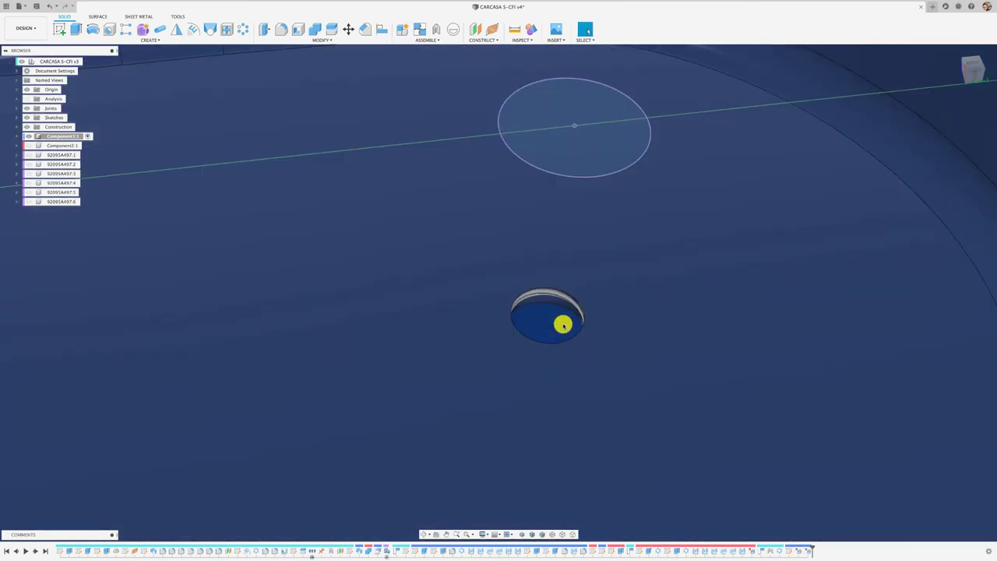
key("Delete")
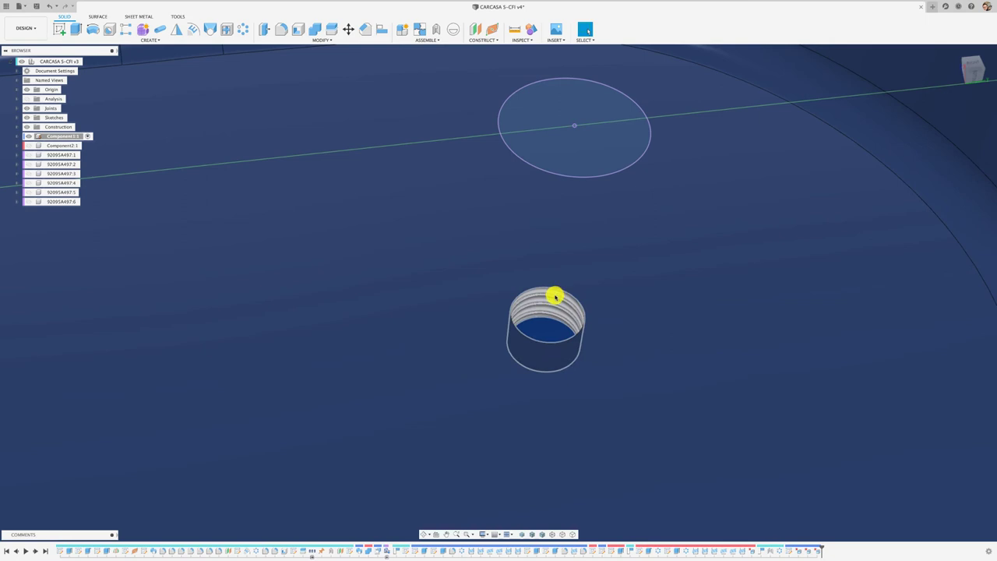
left_click(554, 295)
key("Delete")
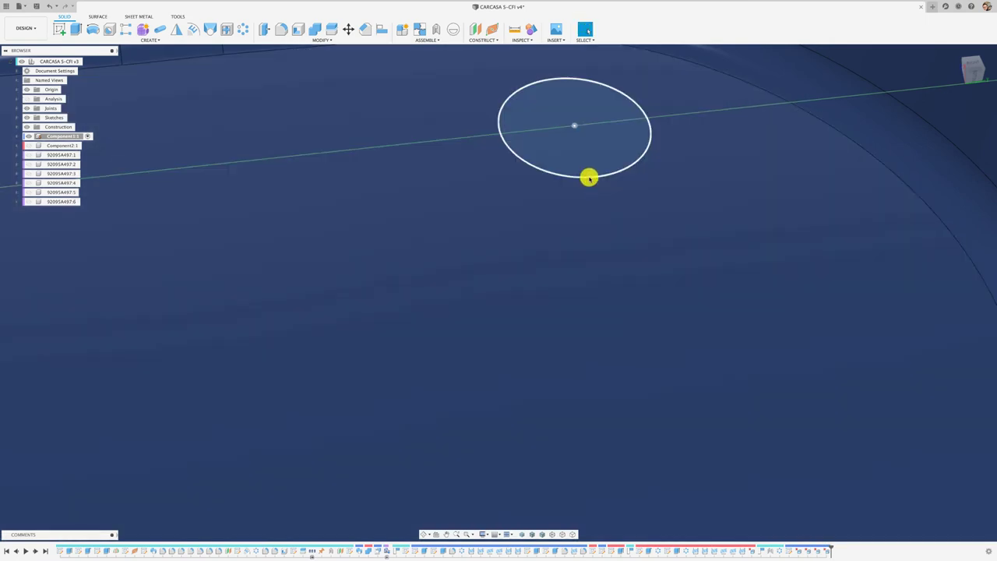
scroll(600, 187, "down", 5)
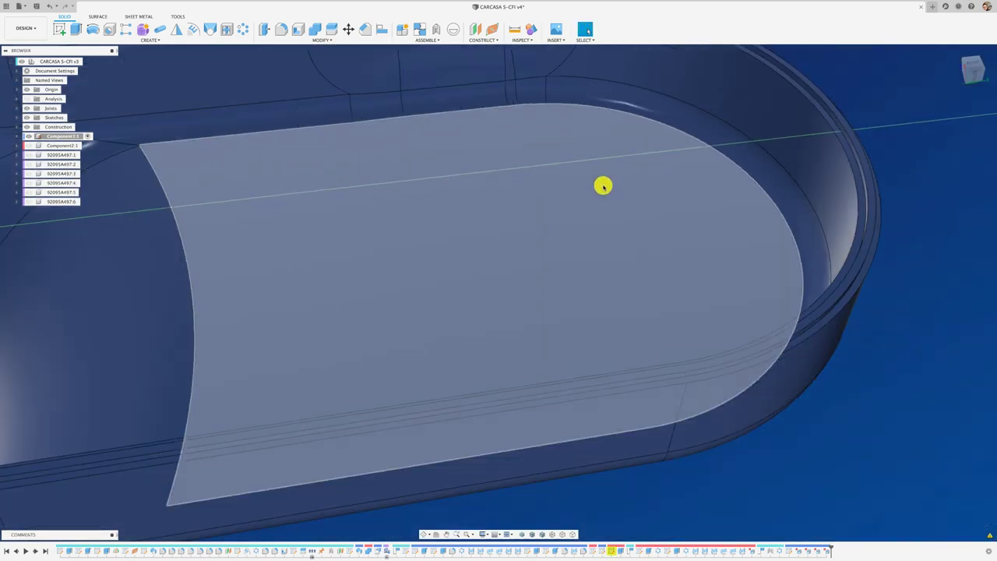
scroll(600, 187, "down", 1)
scroll(627, 202, "down", 2)
scroll(615, 296, "down", 3)
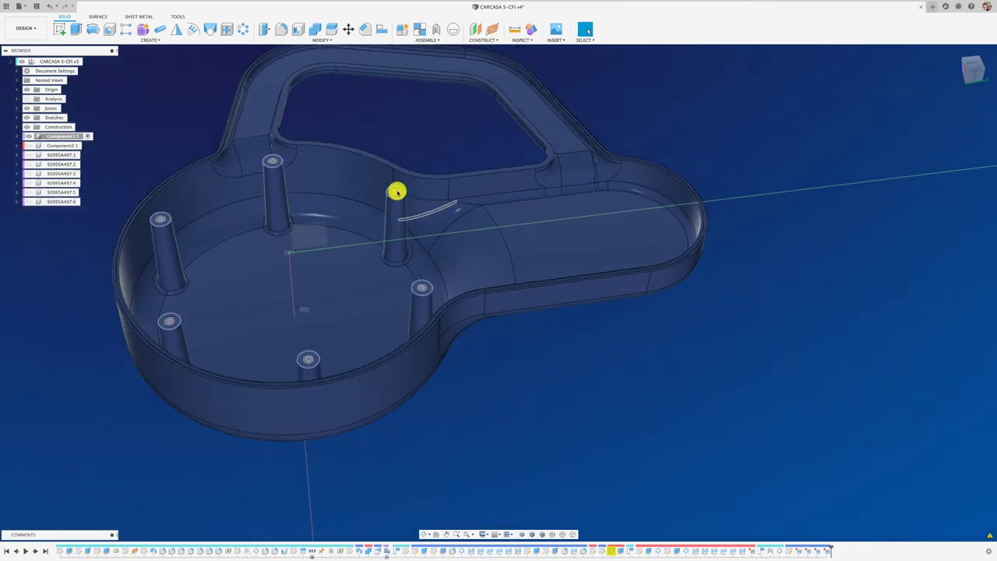
scroll(552, 131, "up", 5)
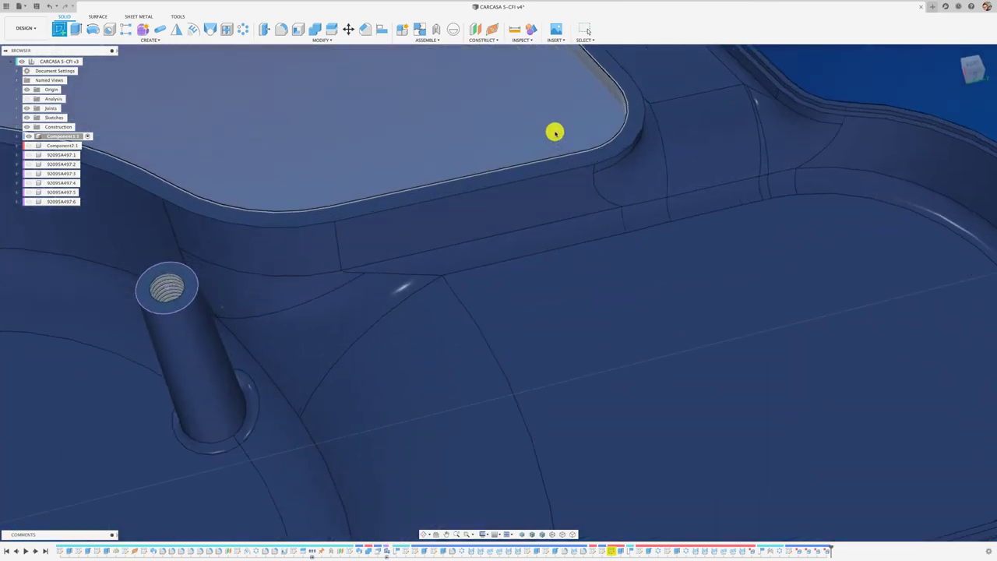
Step: Start a sketch on the housing floor in Top view and draw the centre rib line along the lobe
left_click(586, 160)
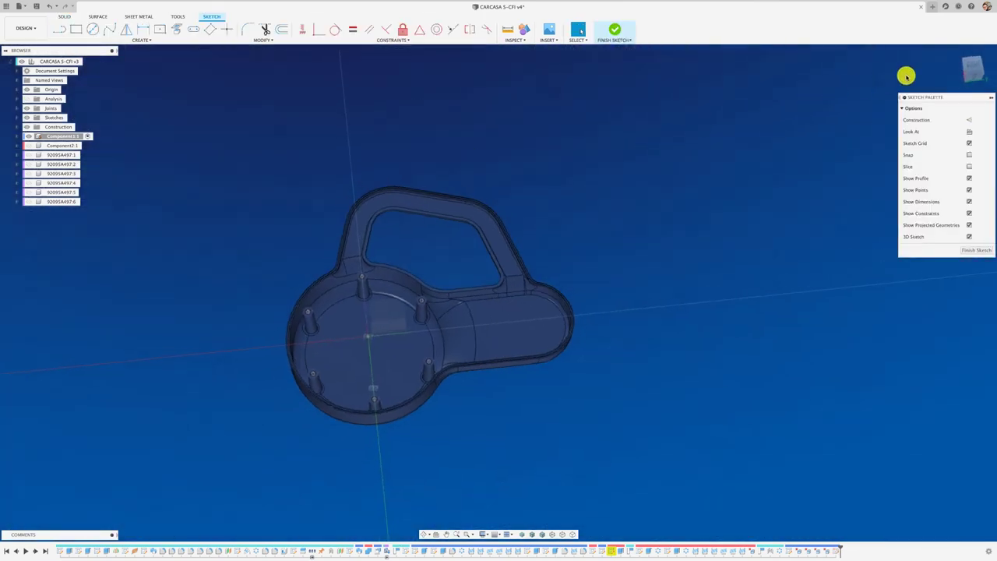
left_click(971, 68)
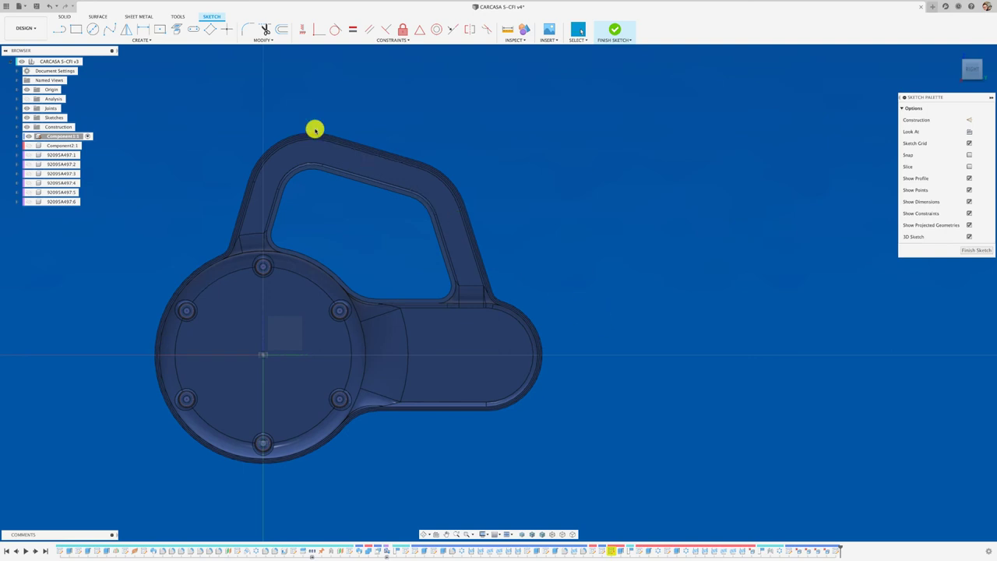
key("l")
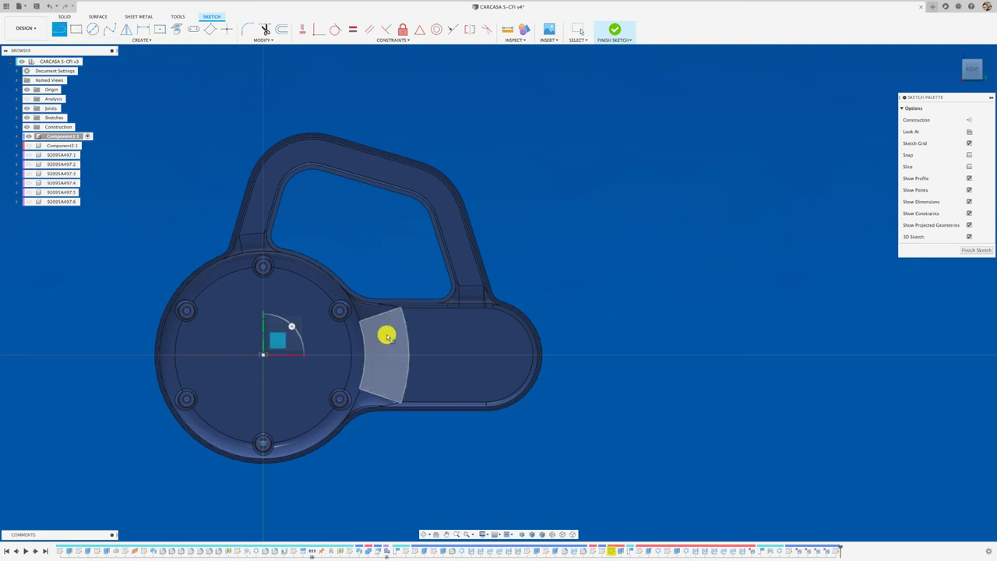
left_click(373, 356)
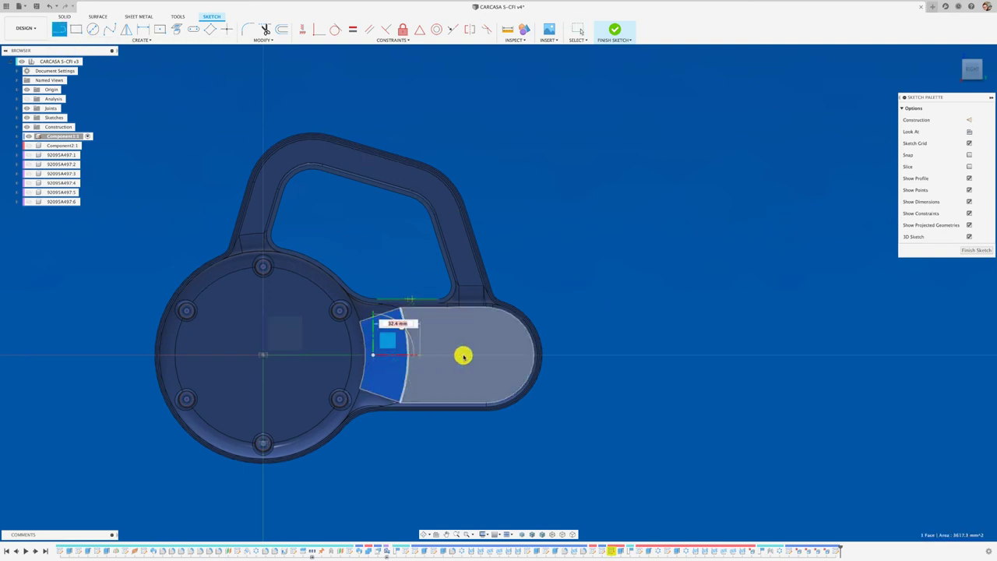
left_click(532, 355)
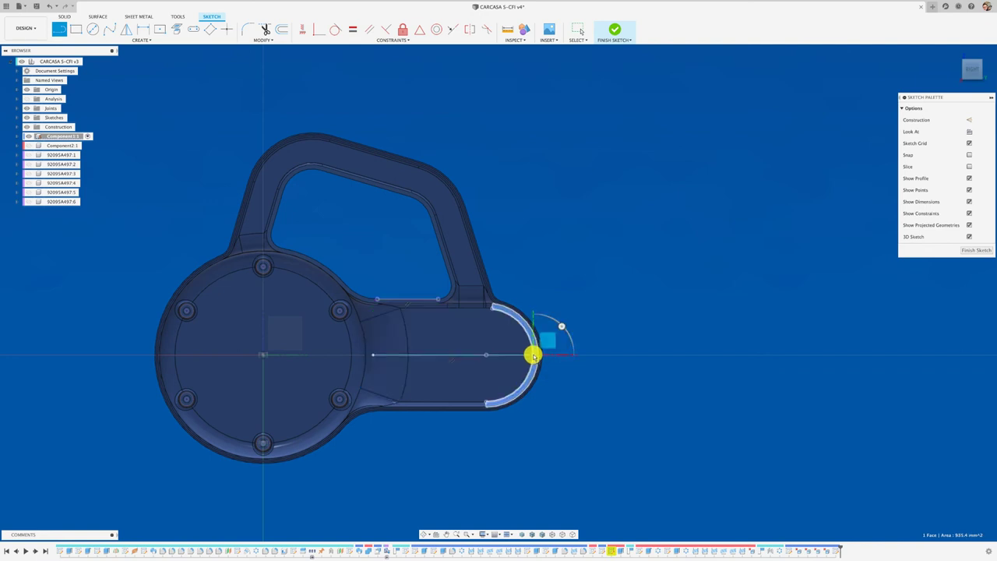
key("Escape")
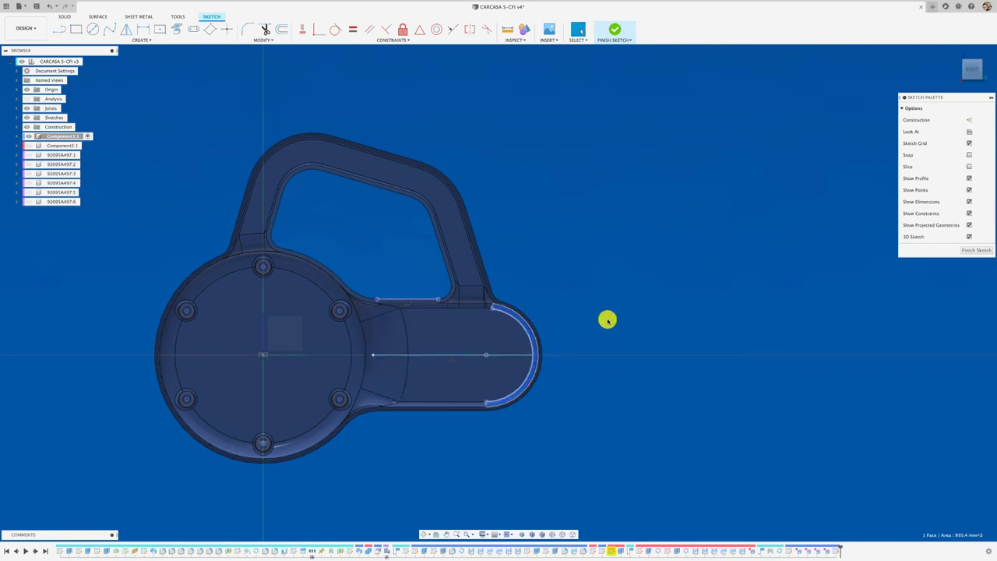
Step: Draw two lines from the rounded end's arc centre out to the upper and lower arc
key("l")
left_click(486, 355)
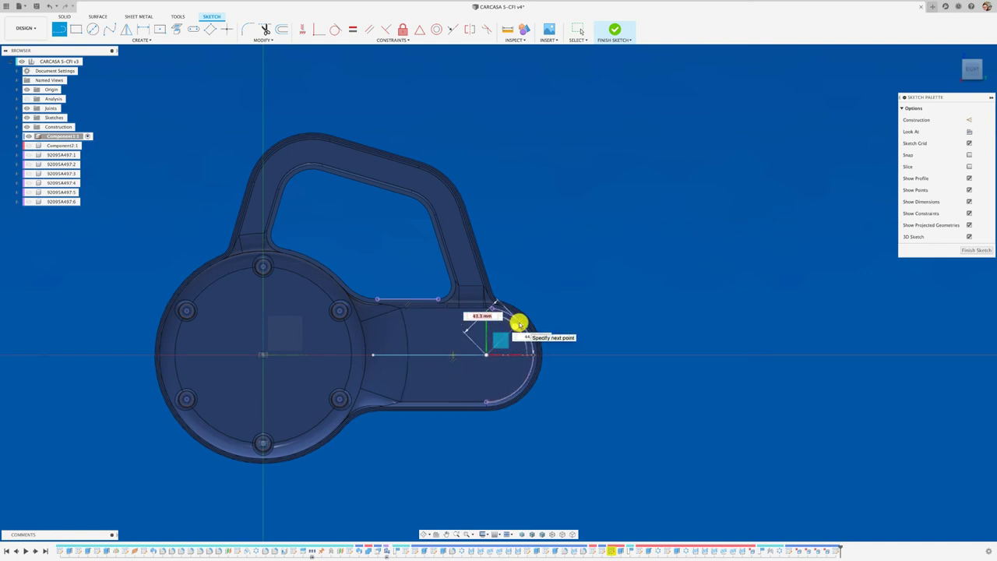
left_click(518, 323)
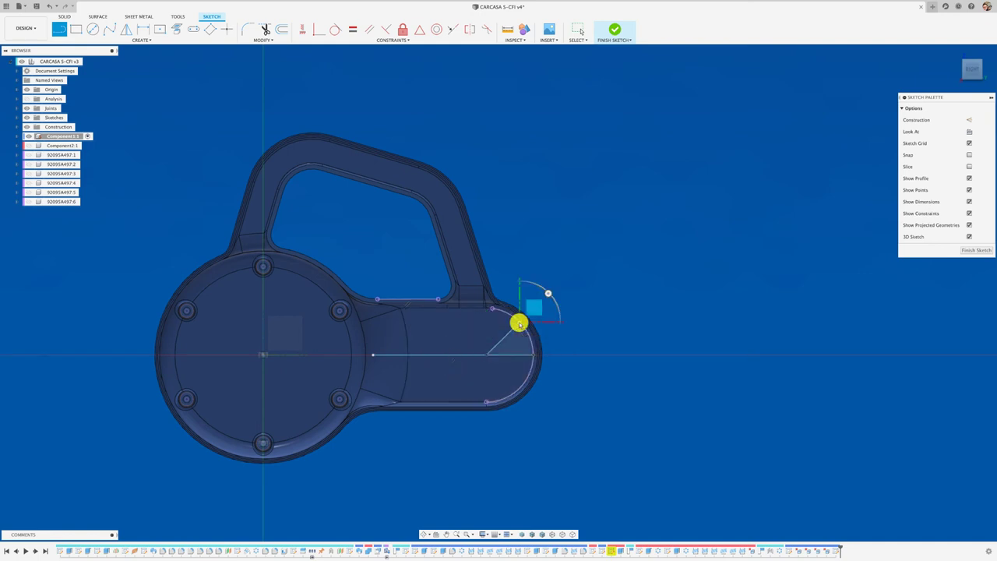
left_click(486, 355)
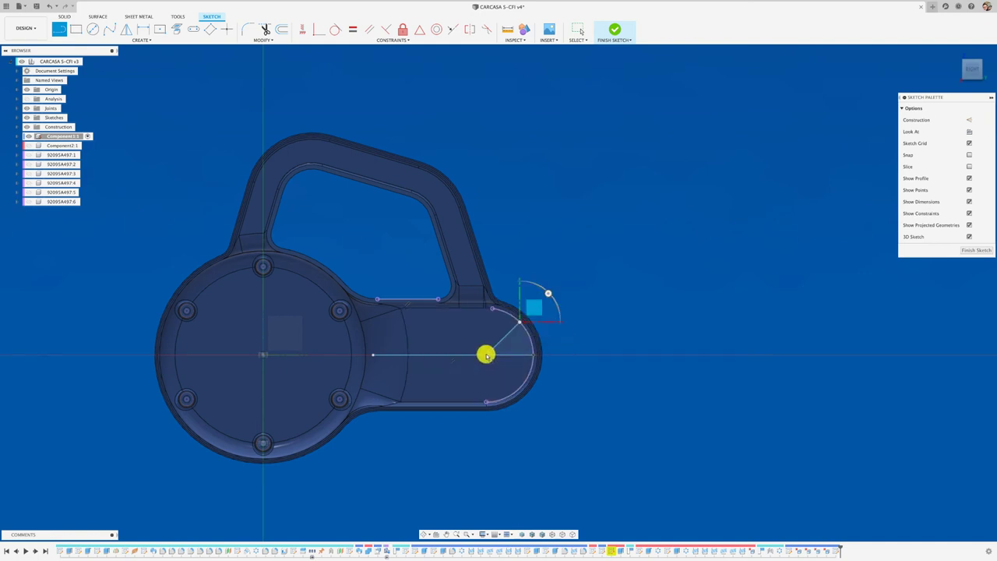
left_click(485, 403)
key("Escape")
middle_click_drag(592, 341, 628, 322, "shift")
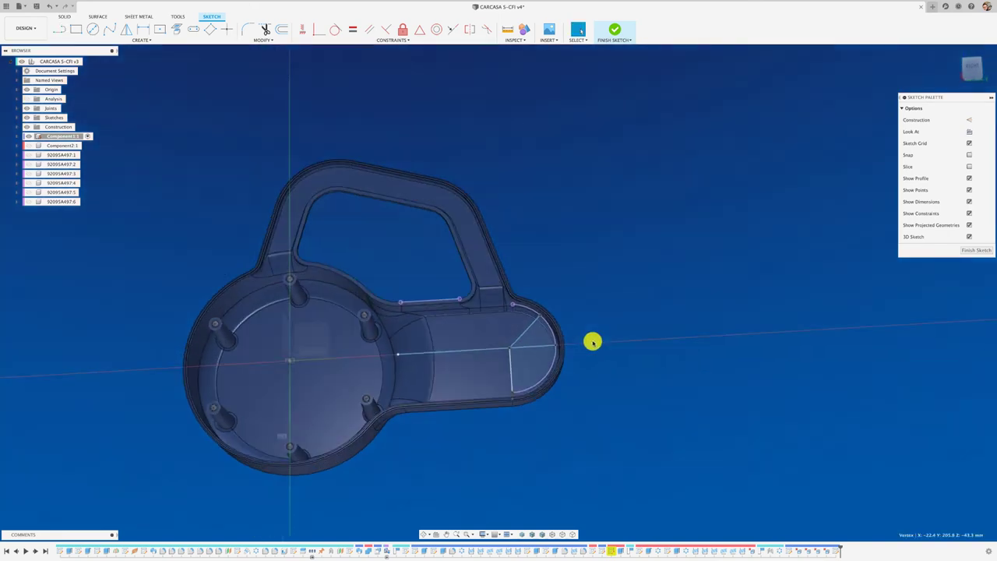
Step: Finish the sketch and build 2 mm Symmetric web ribs from the lines, extending To Next
left_click(975, 251)
left_click(152, 40)
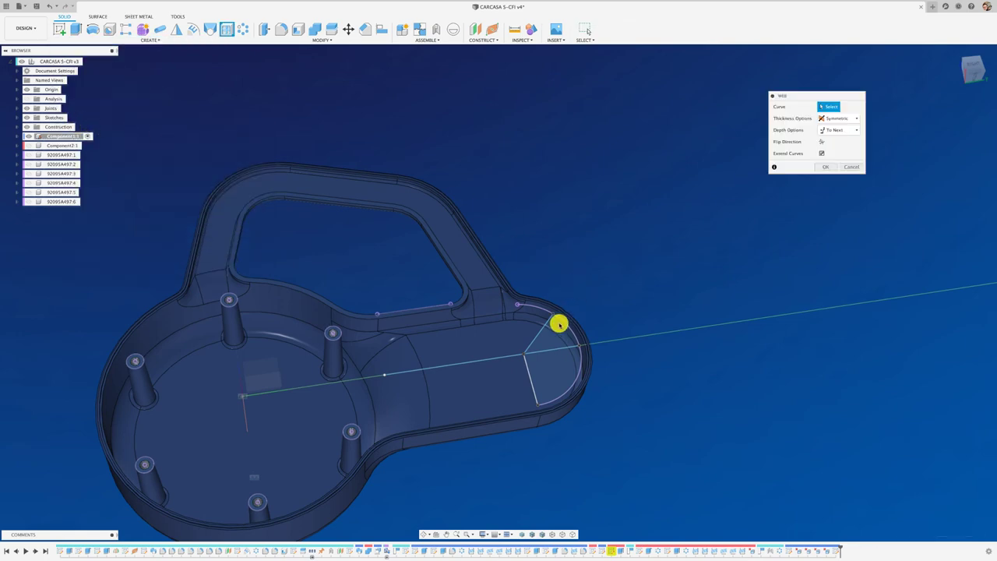
middle_click_drag(556, 323, 547, 313, "shift")
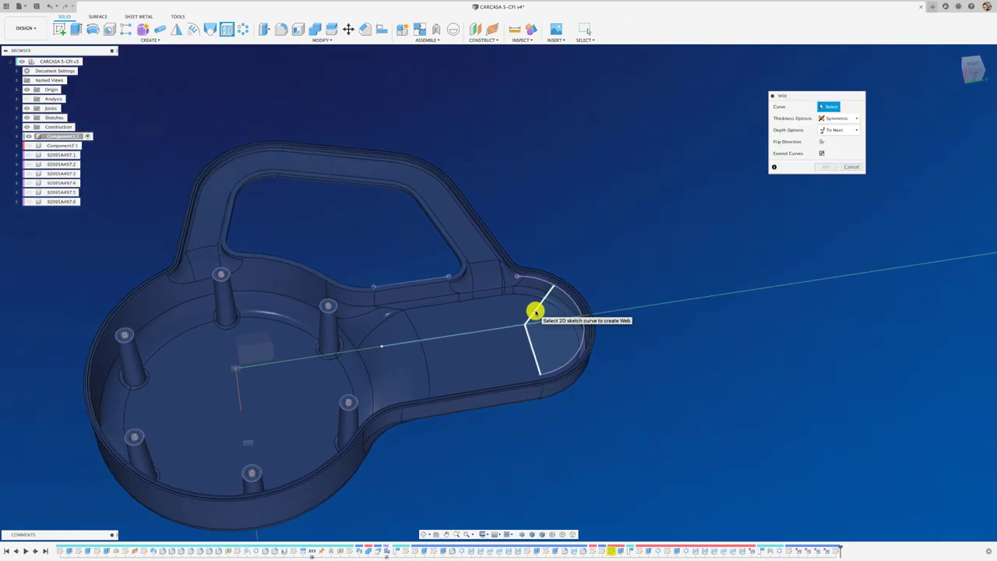
left_click(495, 328)
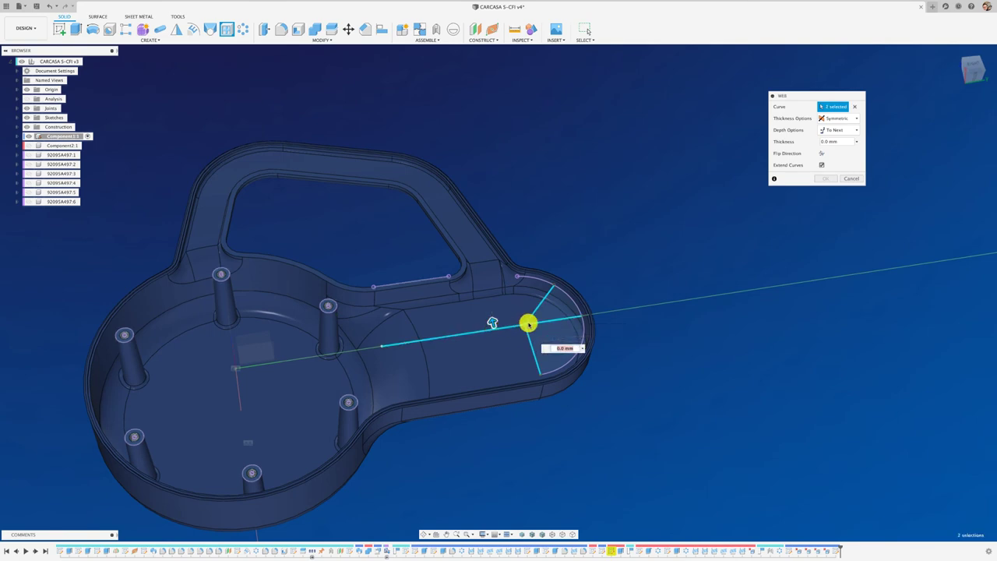
scroll(709, 237, "up", 3)
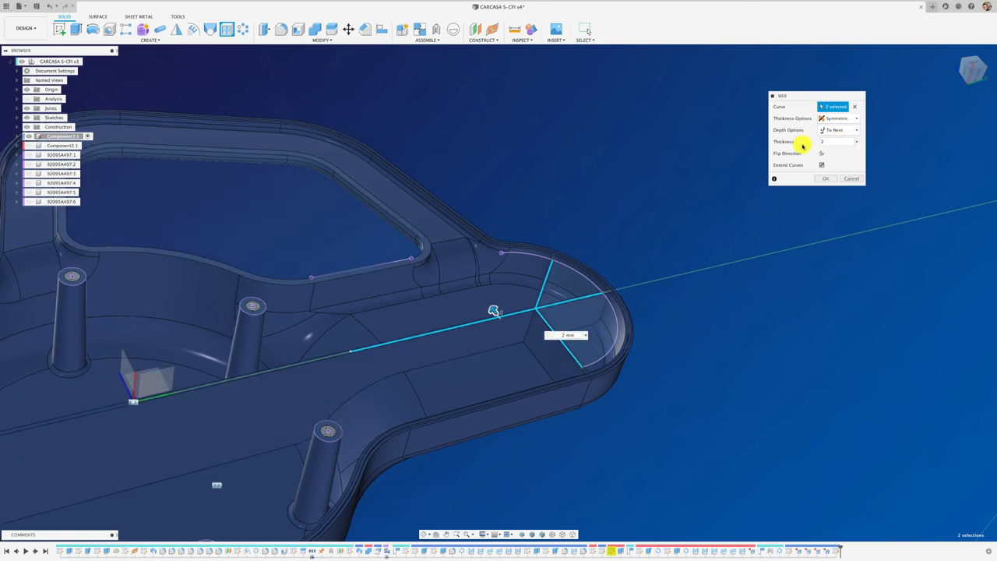
scroll(685, 318, "down", 5)
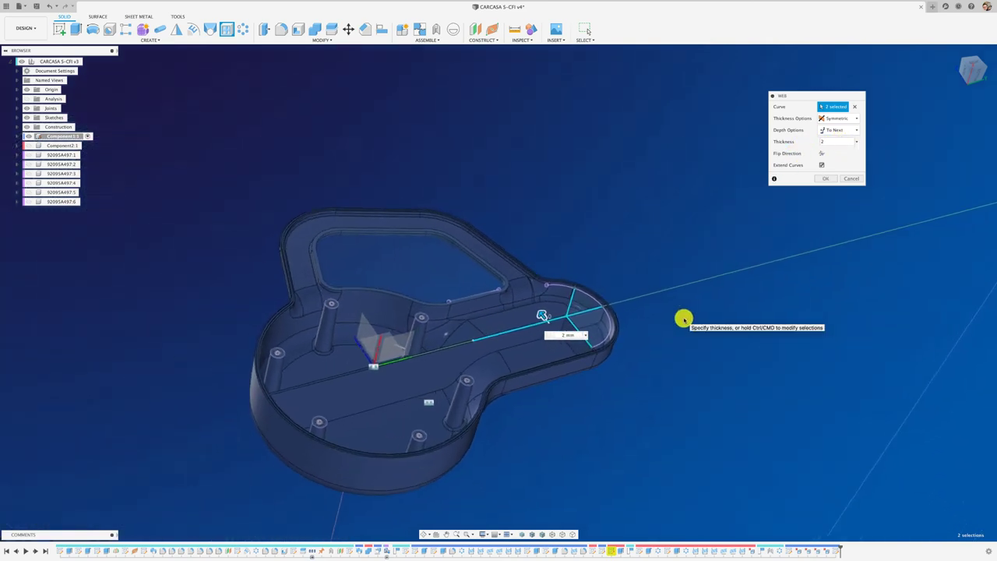
scroll(372, 399, "up", 3)
mouse_move(321, 435)
middle_mouse_down("shift")
mouse_move(325, 421)
mouse_move(756, 211)
middle_mouse_up("shift")
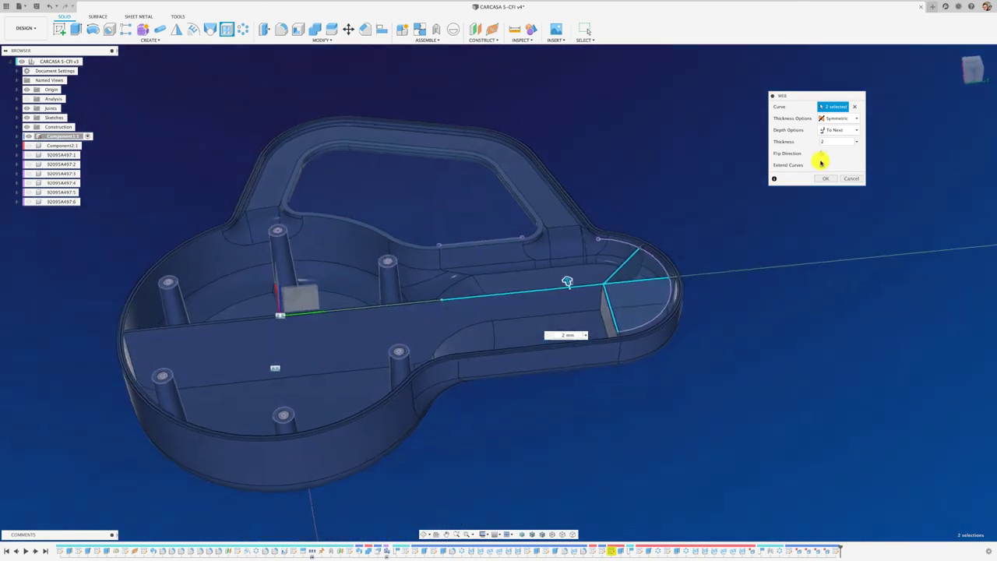
mouse_move(821, 165)
middle_mouse_down("shift")
mouse_move(689, 283)
mouse_move(833, 181)
mouse_move(646, 254)
mouse_move(280, 100)
mouse_move(279, 31)
middle_mouse_up("shift")
left_click(826, 179)
Step: Fillet the long rib's free end edge with a 12.2 mm radius
key("f")
scroll(445, 311, "up", 4)
scroll(446, 319, "up", 1)
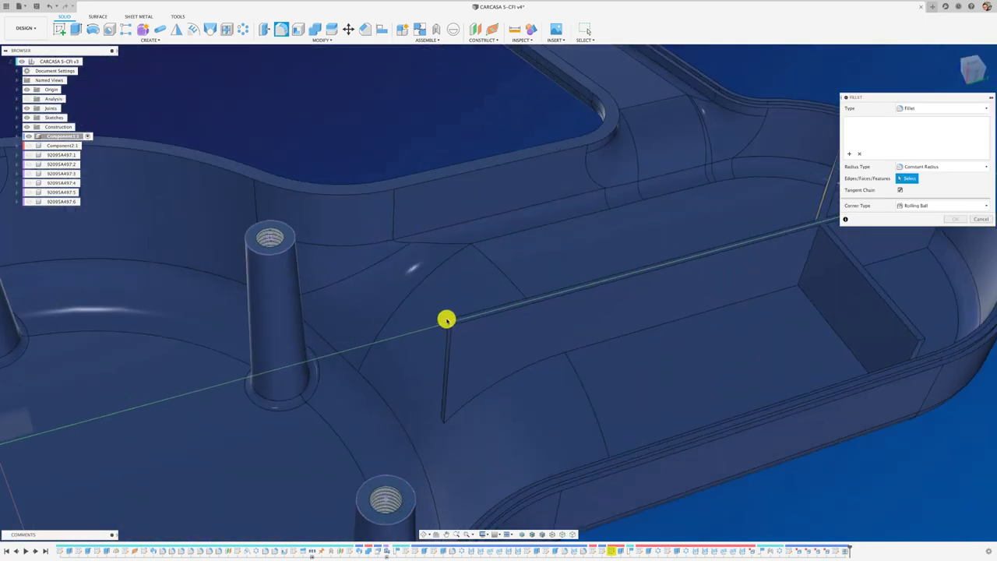
left_click(448, 321)
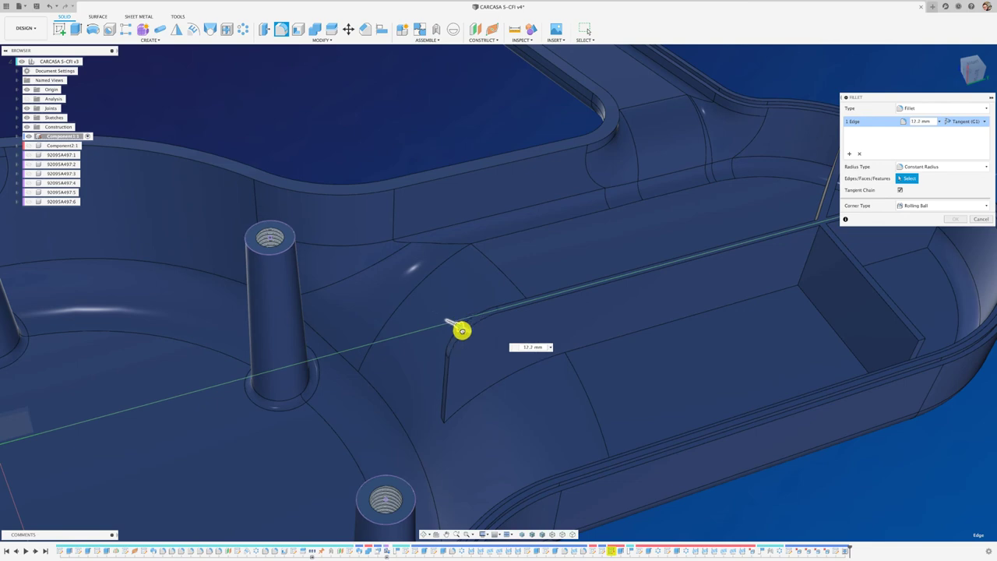
key("Return")
scroll(461, 155, "down", 3)
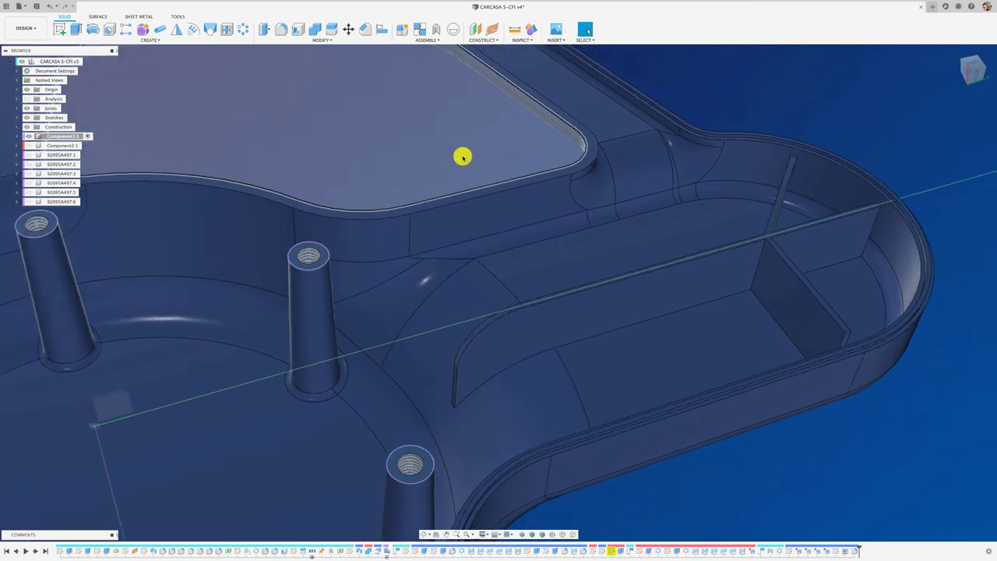
scroll(436, 174, "down", 3)
scroll(682, 138, "down", 2)
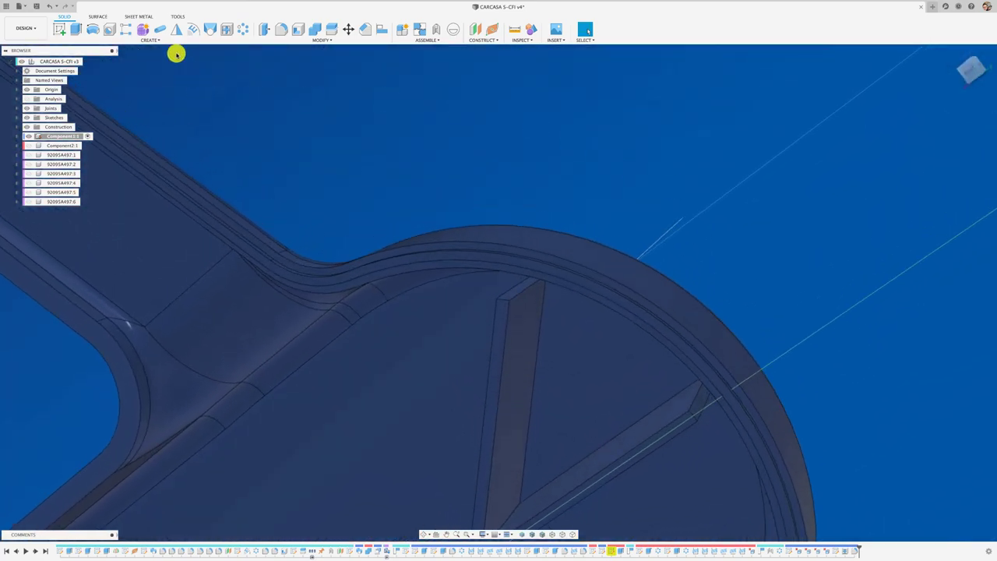
Step: Extrude the rib's end face with Extent All and Operation Join
left_click(75, 30)
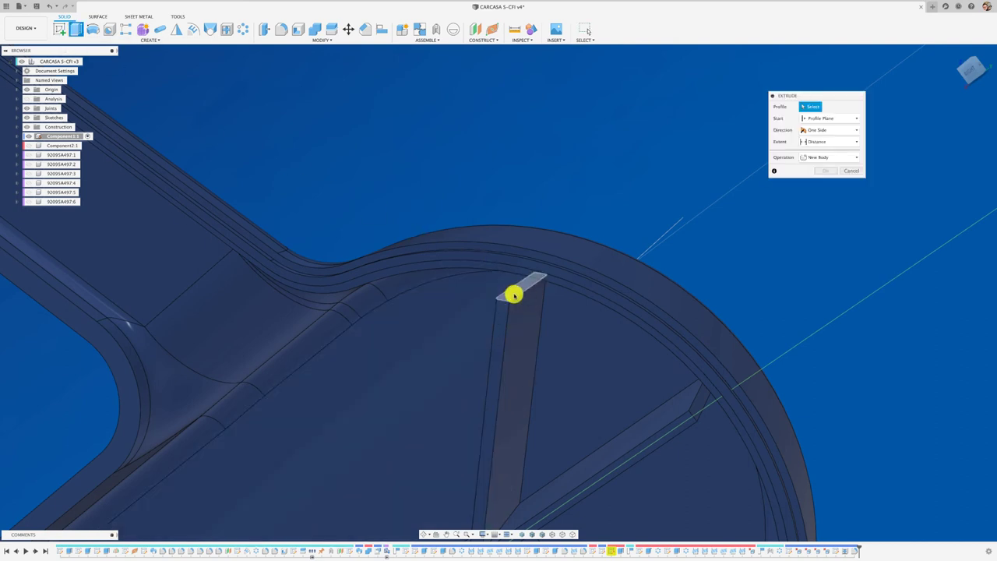
left_click(514, 291)
left_click_drag(513, 287, 522, 191)
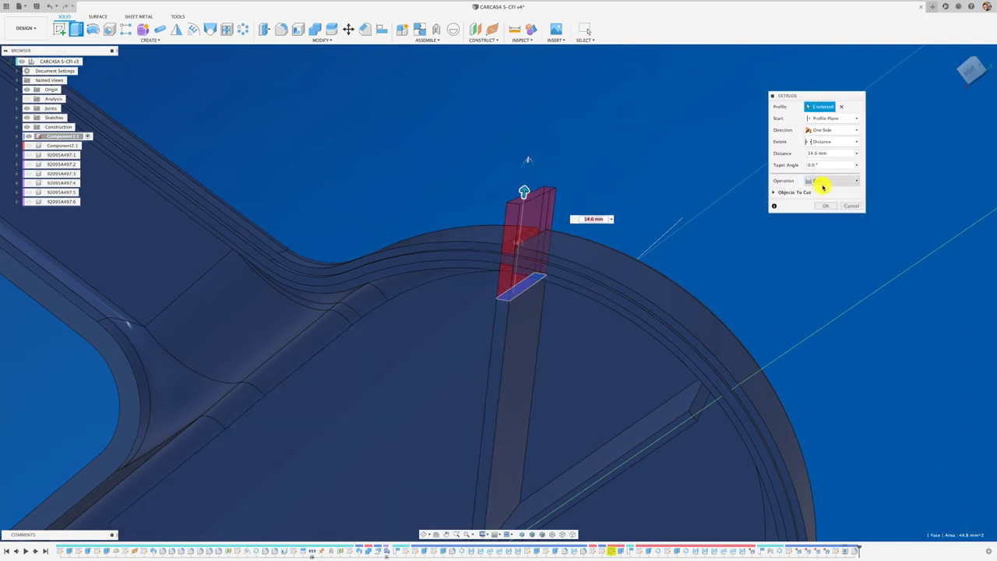
left_click(830, 180)
left_click(821, 192)
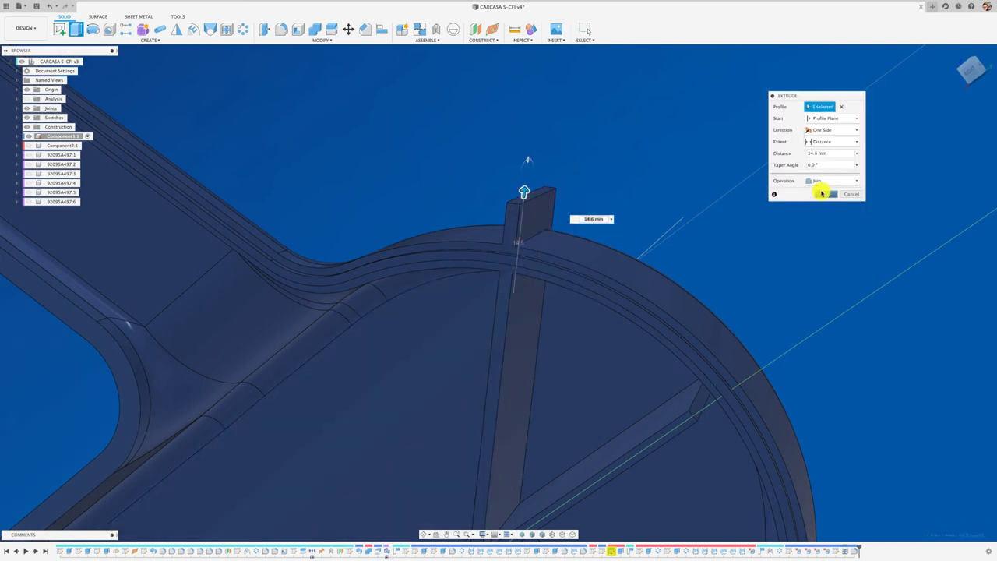
left_click(836, 134)
left_click(833, 142)
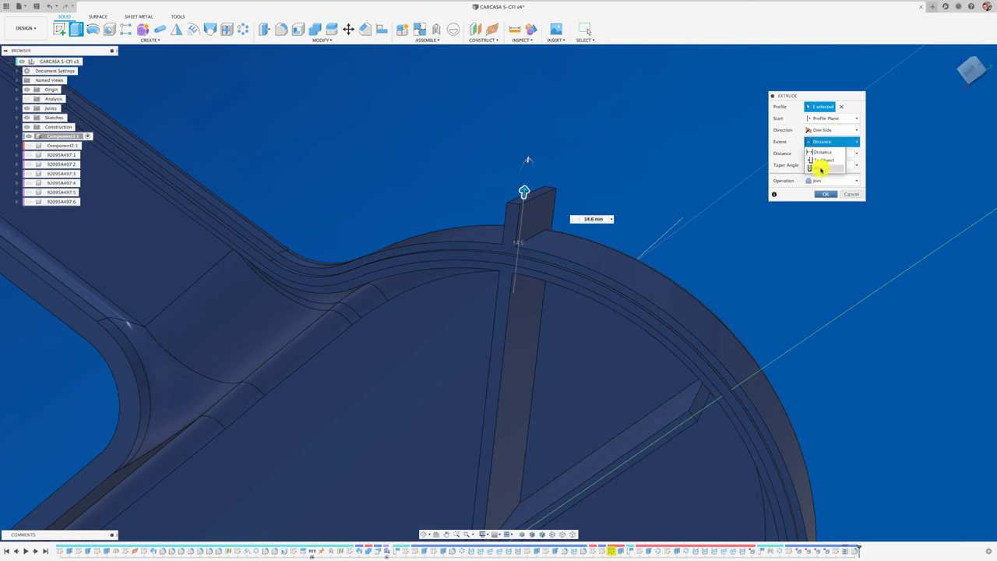
left_click(820, 169)
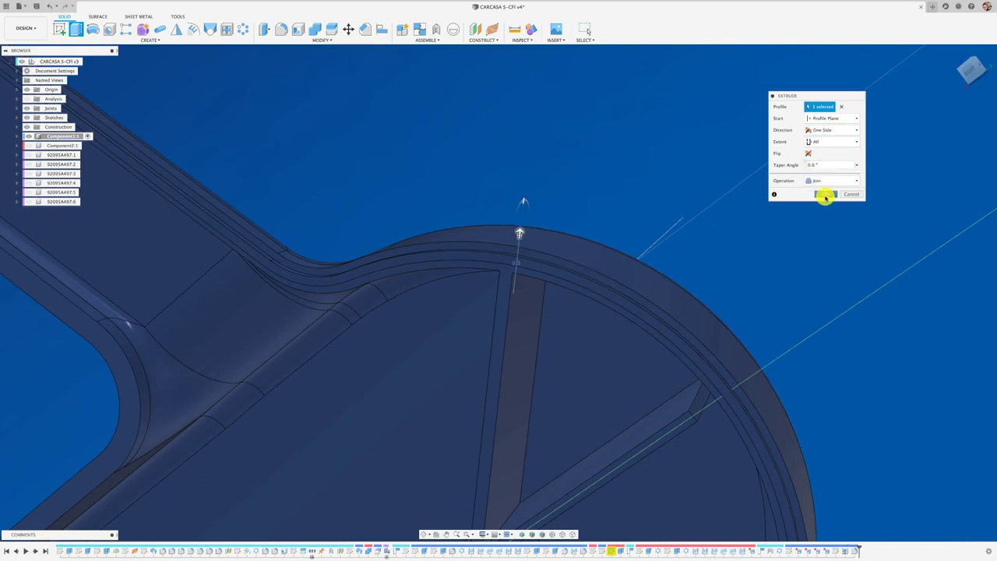
left_click(824, 197)
mouse_move(823, 195)
middle_mouse_down("shift")
mouse_move(752, 203)
mouse_move(549, 145)
middle_mouse_up("shift")
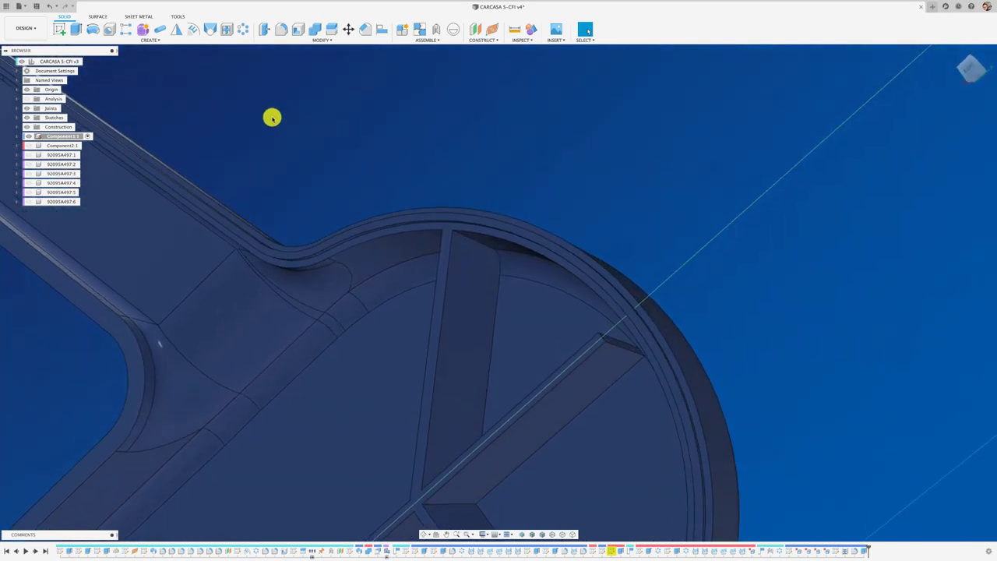
Step: Extrude the wedge profile at the rib end through All, joining it to the shell wall
left_click(72, 33)
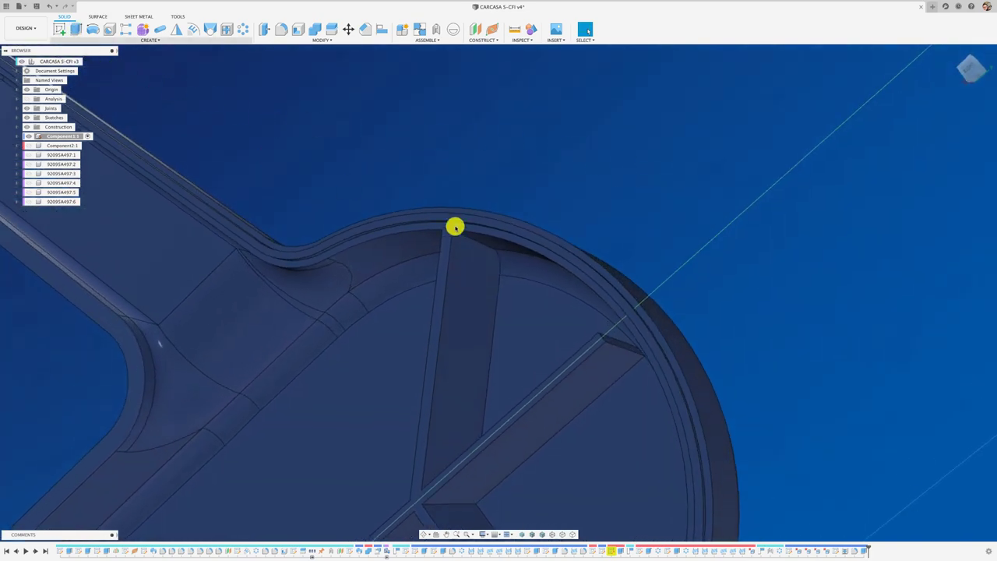
left_click(616, 339)
left_click_drag(621, 341, 688, 280)
left_click(846, 182)
left_click(825, 193)
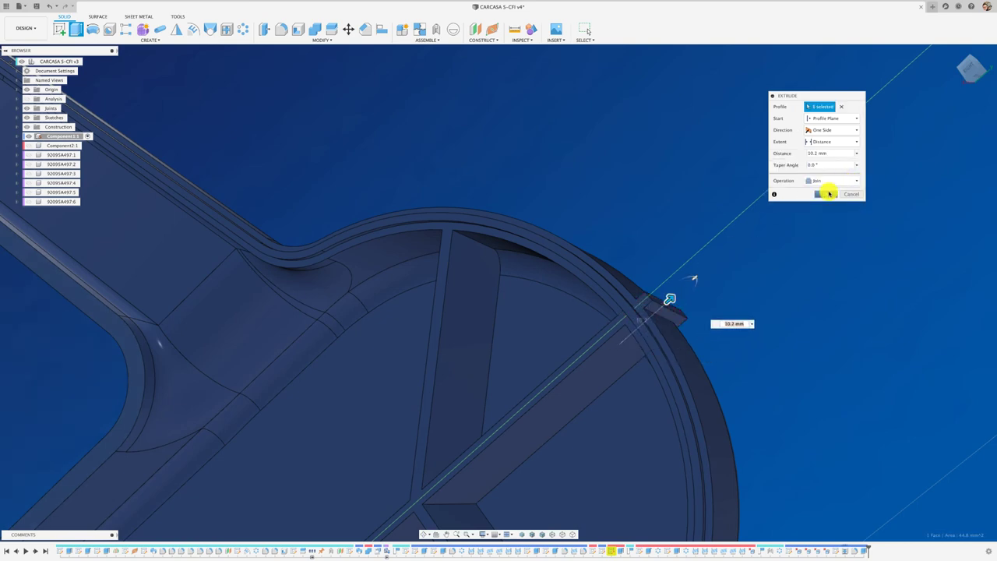
left_click(831, 142)
left_click(816, 167)
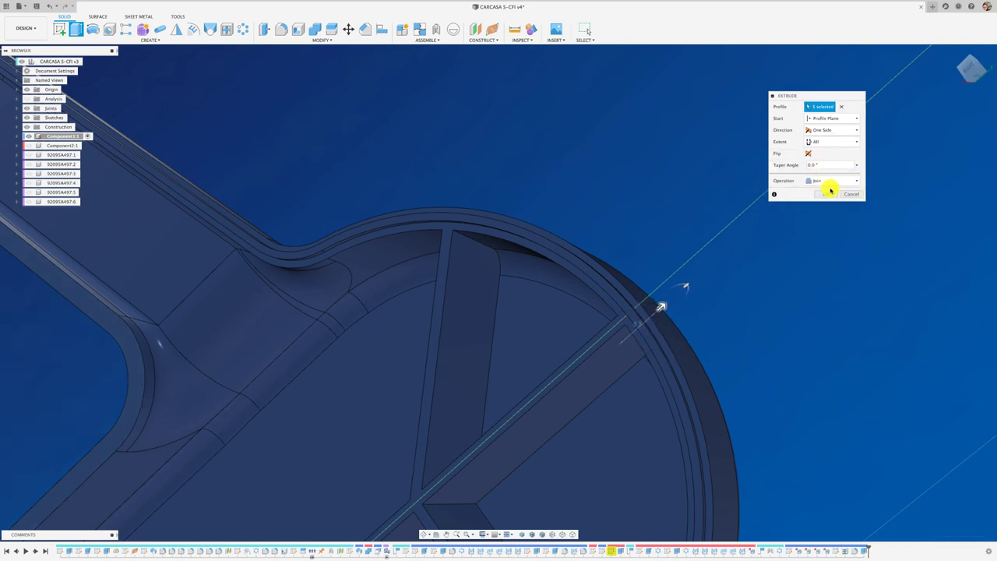
left_click(825, 194)
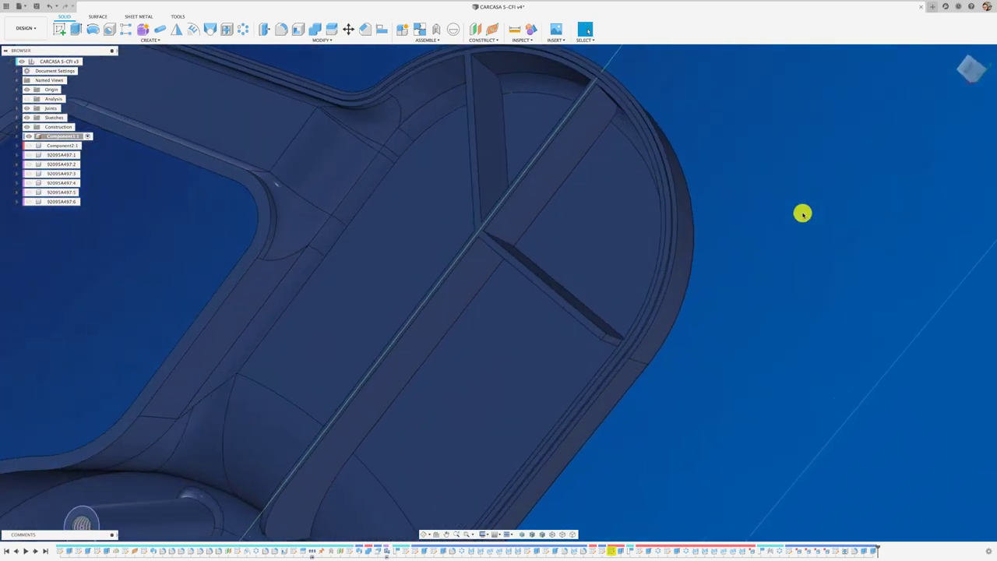
Step: Extrude the gap profile at the other rib end through All as a Join
left_click(75, 29)
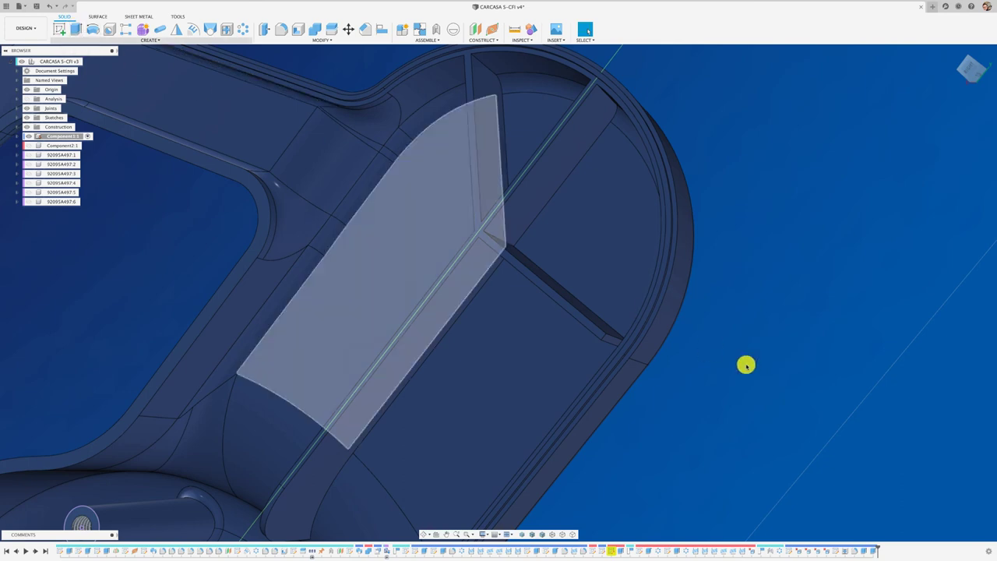
left_click(613, 342)
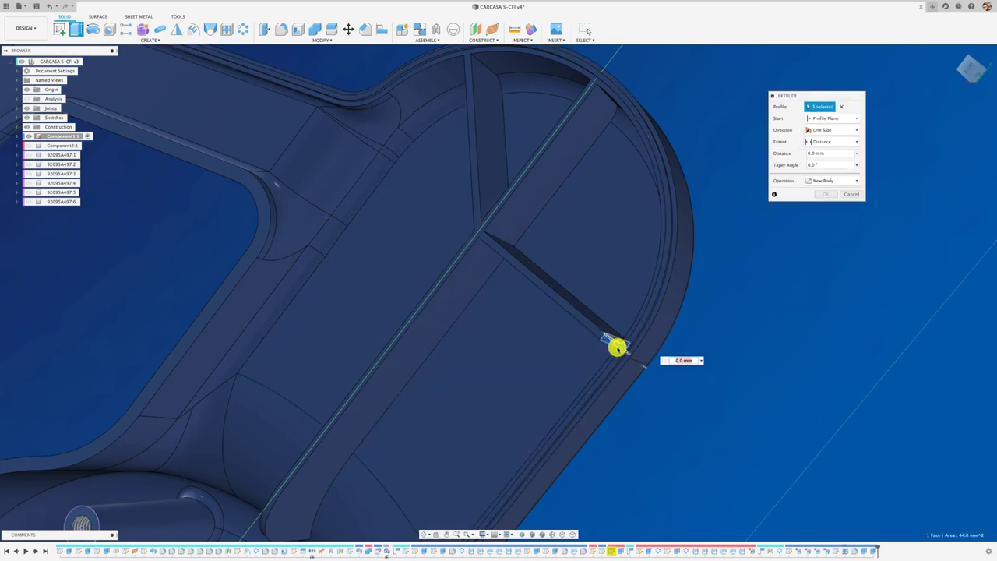
left_click_drag(616, 349, 678, 394)
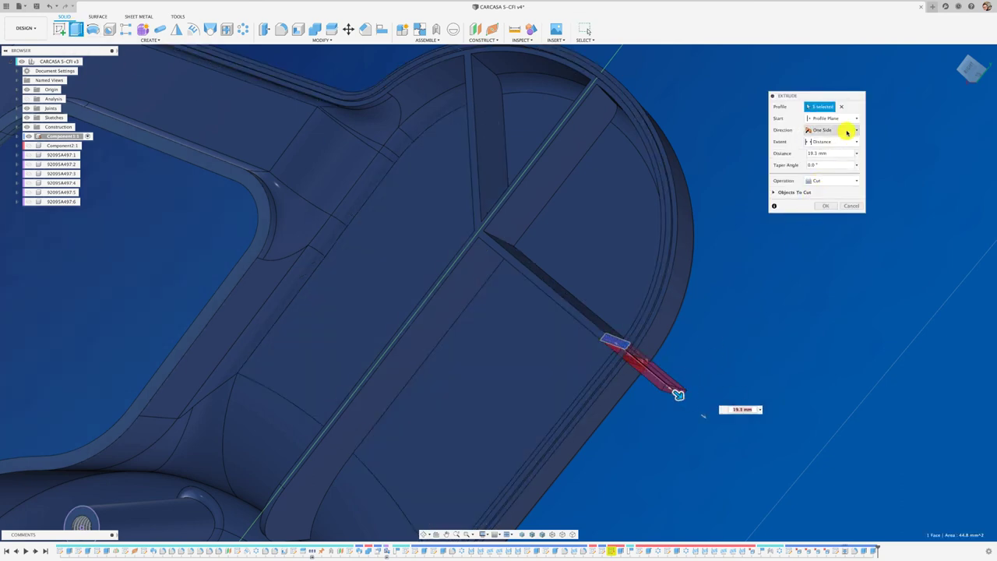
left_click(865, 141)
left_click(854, 141)
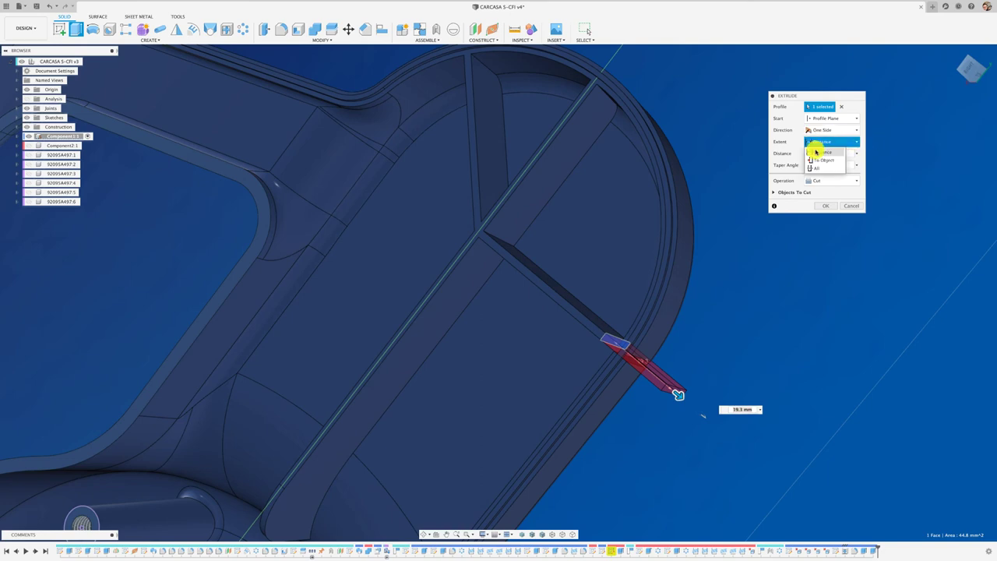
left_click(816, 169)
left_click(846, 180)
left_click(819, 193)
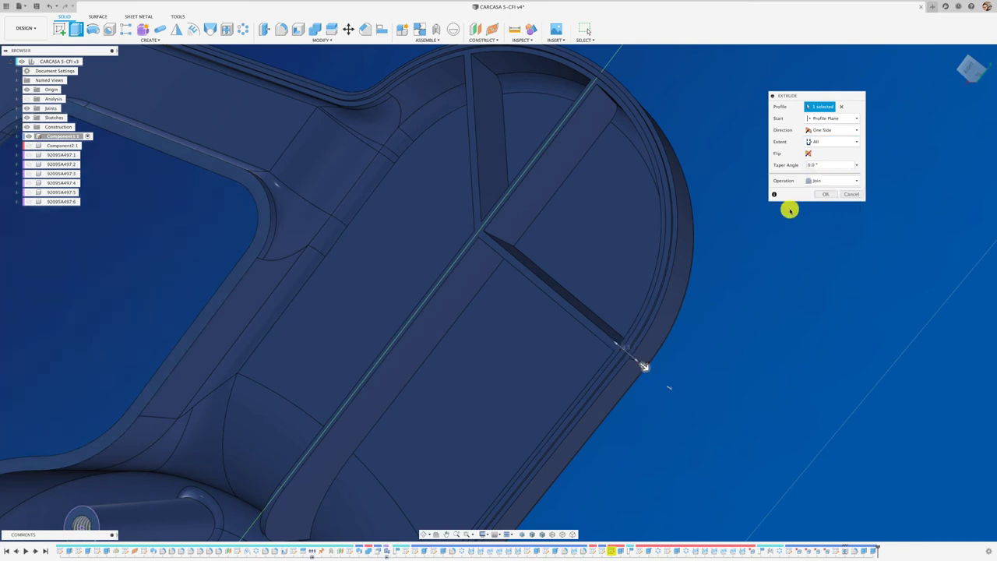
left_click(824, 194)
mouse_move(823, 194)
middle_mouse_down("shift")
mouse_move(807, 230)
mouse_move(634, 333)
mouse_move(656, 338)
mouse_move(363, 249)
mouse_move(202, 164)
mouse_move(49, 148)
middle_mouse_up("shift")
scroll(656, 334, "up", 3)
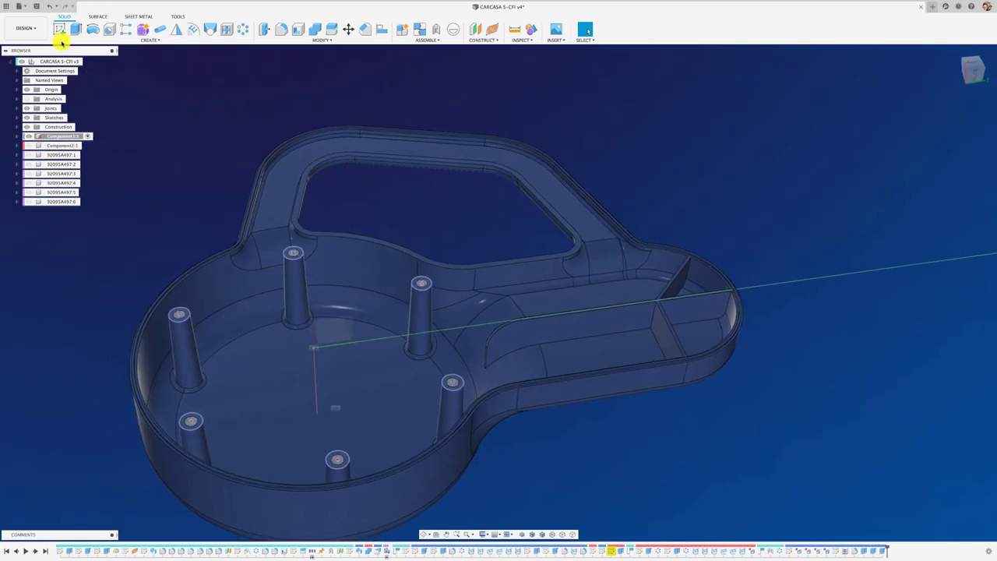
Step: Start a sketch on the recessed inner face, dismissing Project without projecting anything
left_click(60, 30)
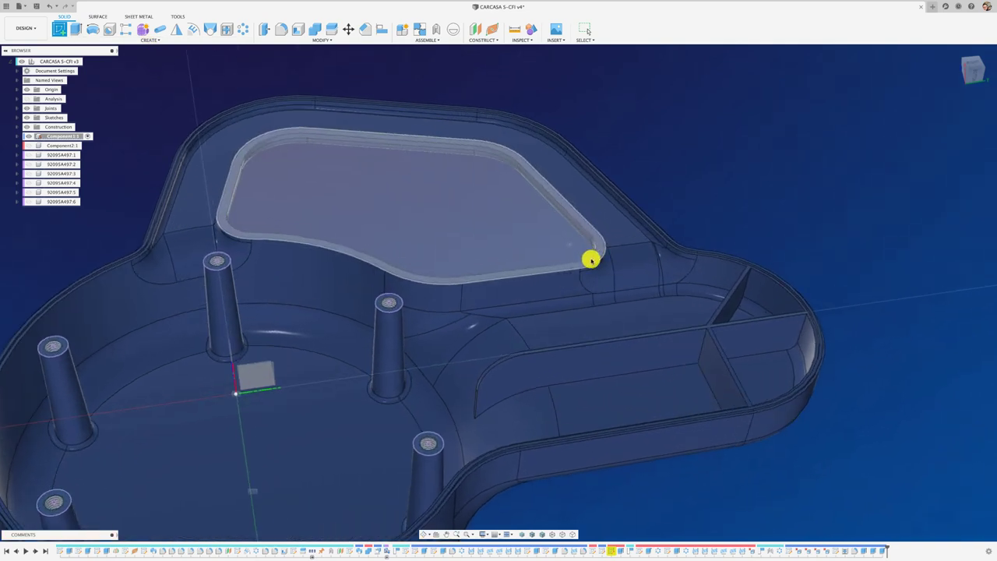
left_click(591, 259)
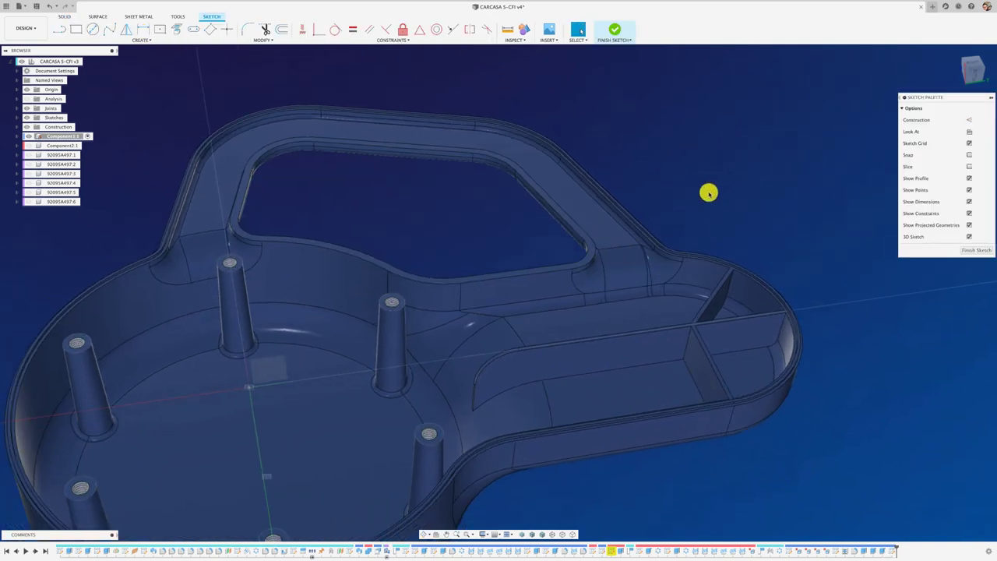
key("p")
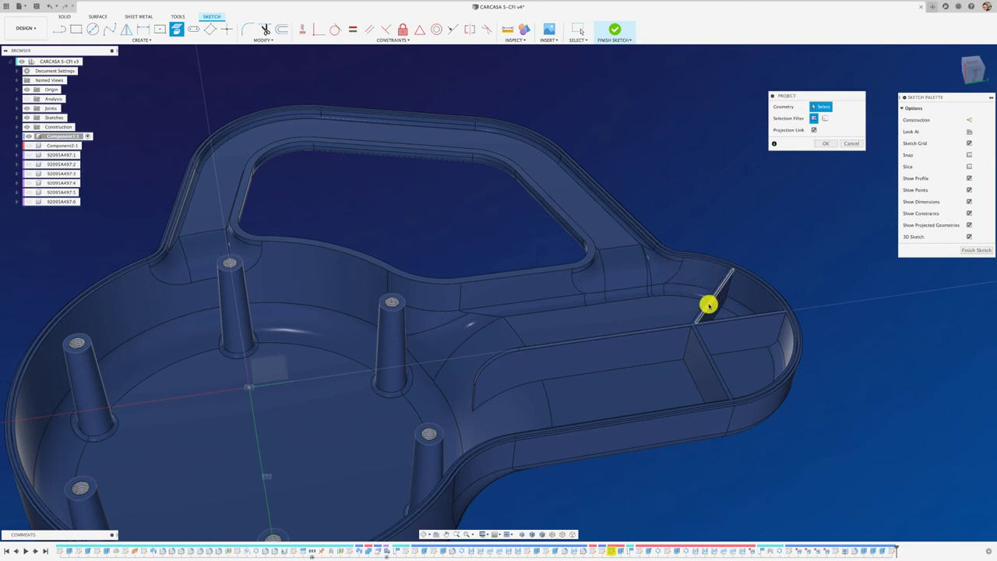
scroll(711, 312, "up", 3)
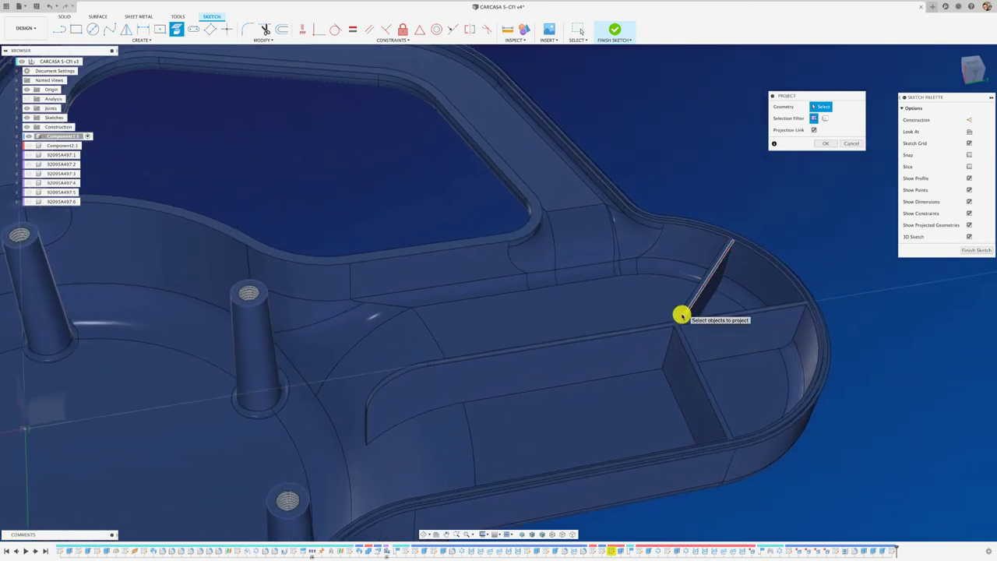
scroll(654, 288, "down", 5)
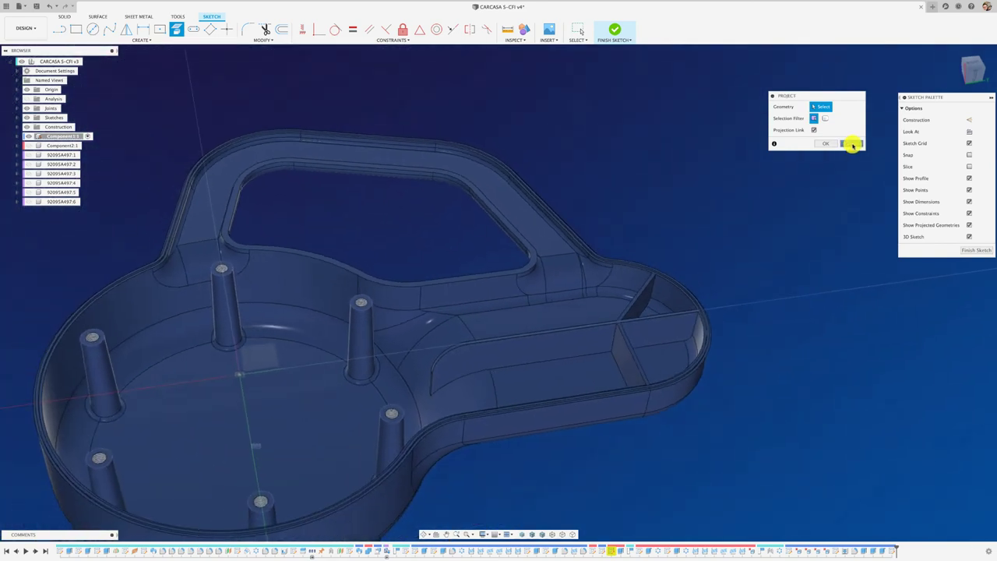
left_click(852, 146)
Step: Show Sketch7 from Component1:1 > Sketches, then finish the sketch
left_click(57, 138)
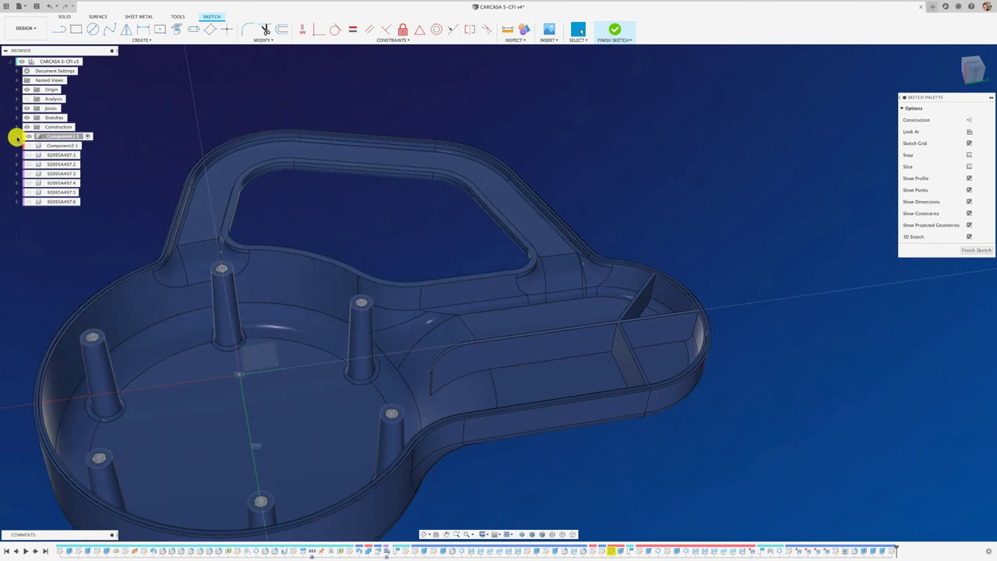
left_click(16, 137)
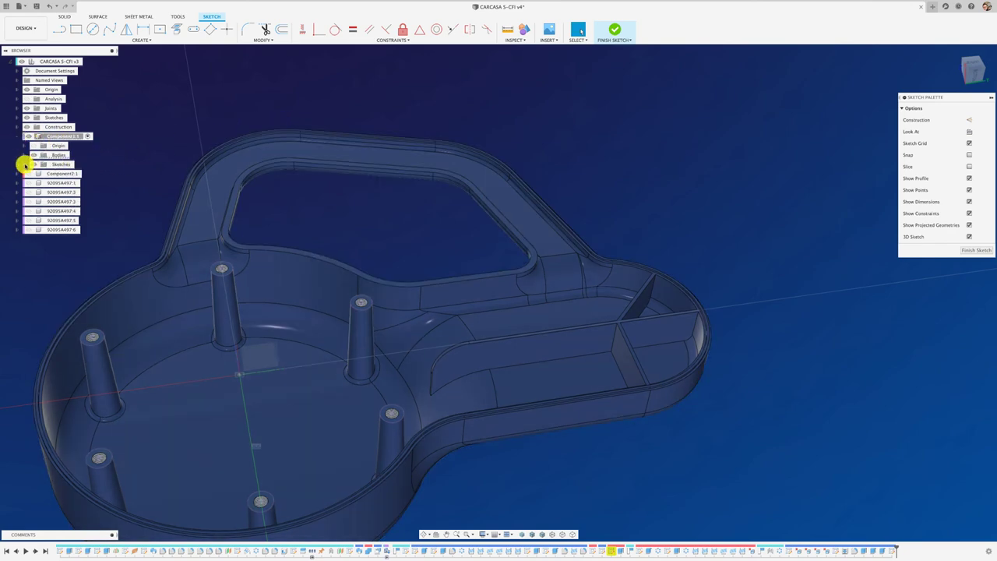
left_click(25, 165)
left_click(40, 229)
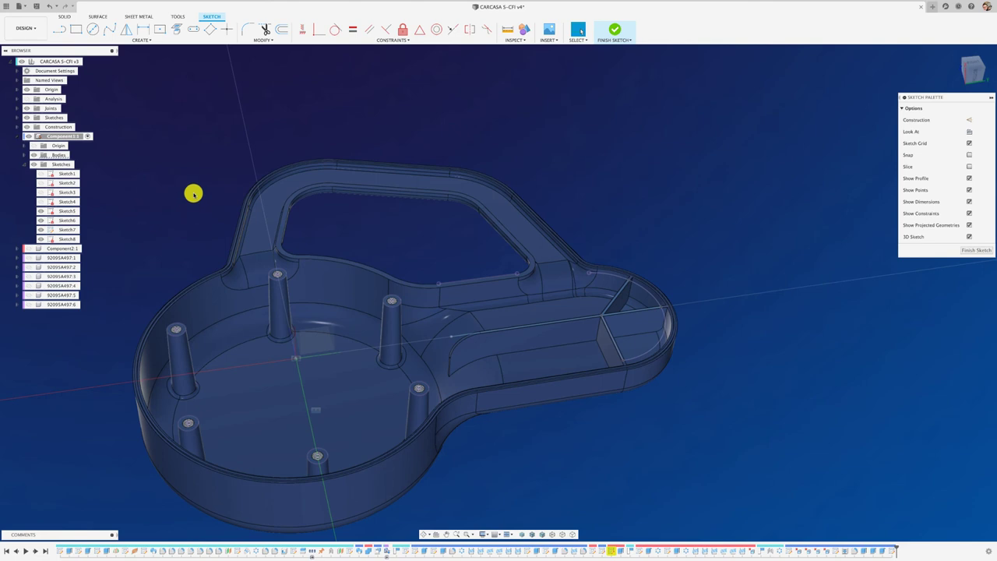
left_click(964, 250)
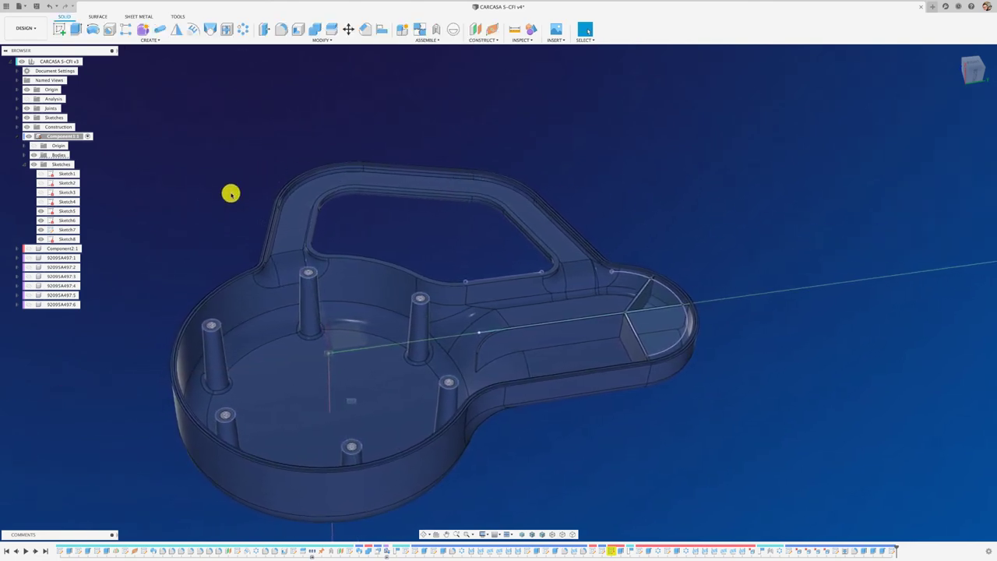
Step: Make Component2:1 visible and save a new version of the design
left_click(28, 248)
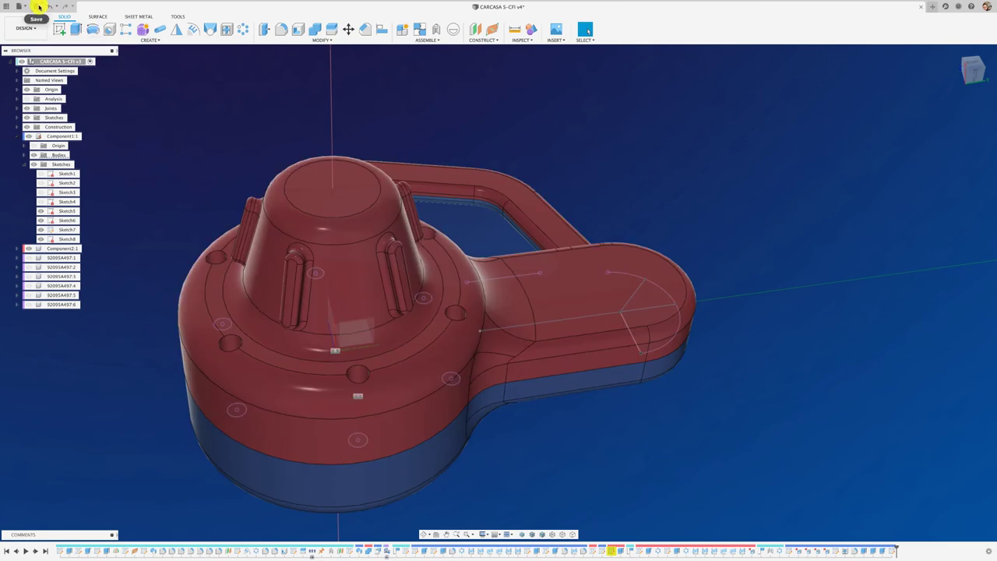
left_click(506, 280)
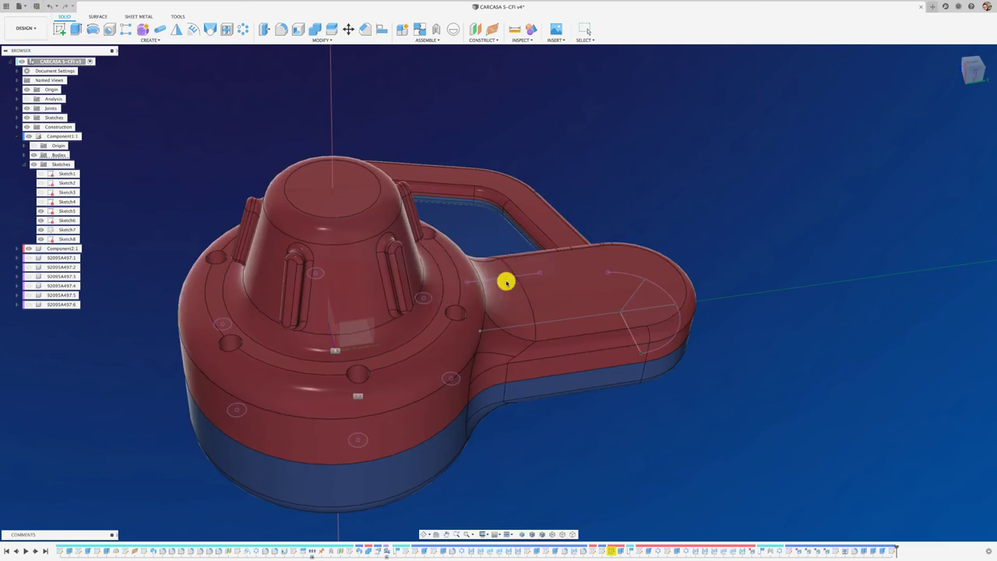
middle_click_drag(201, 210, 212, 198, "shift")
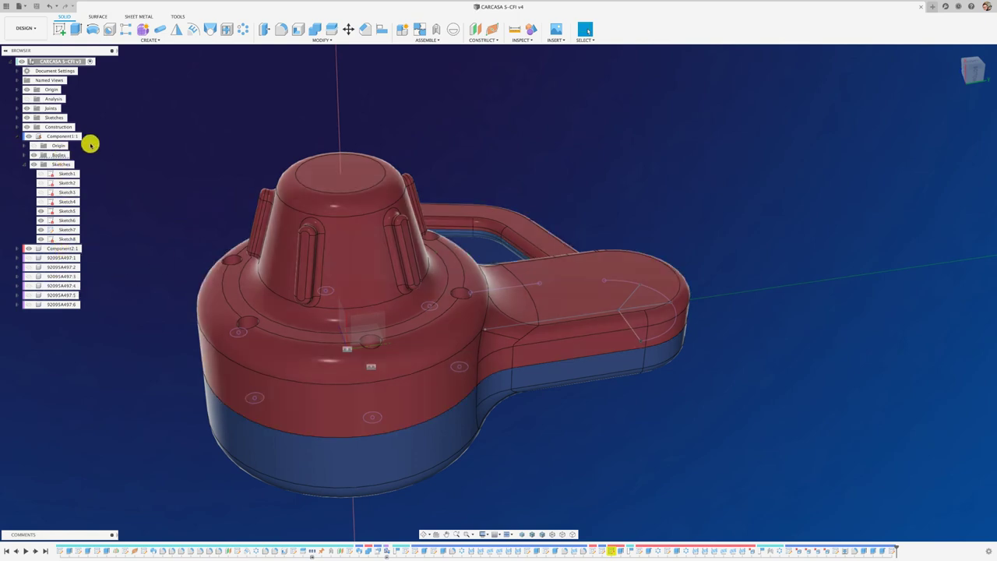
Step: Activate Component2:1 and view the shells from underneath
left_click(87, 248)
middle_click_drag(134, 232, 134, 232, "shift")
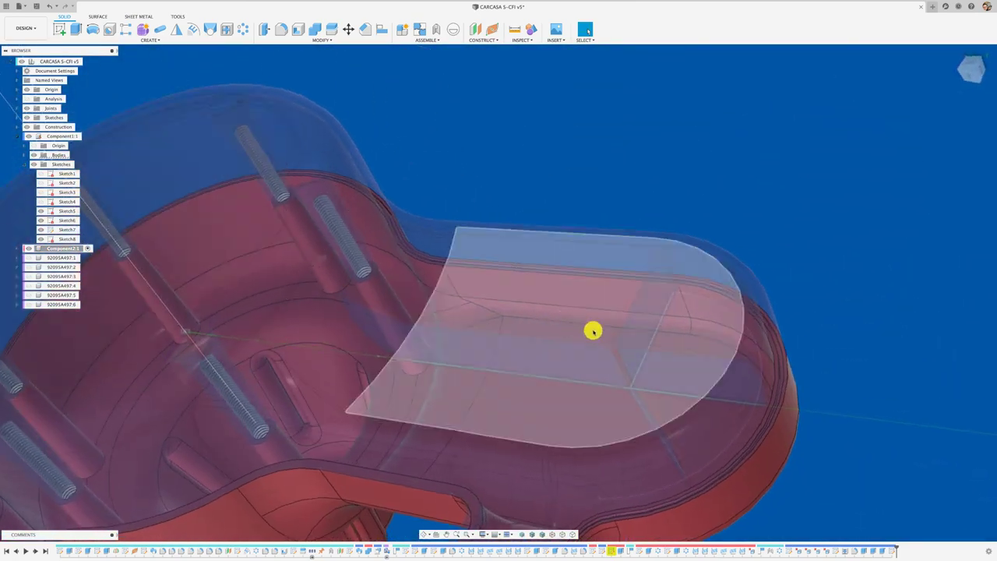
middle_click_drag(638, 362, 247, 107, "shift")
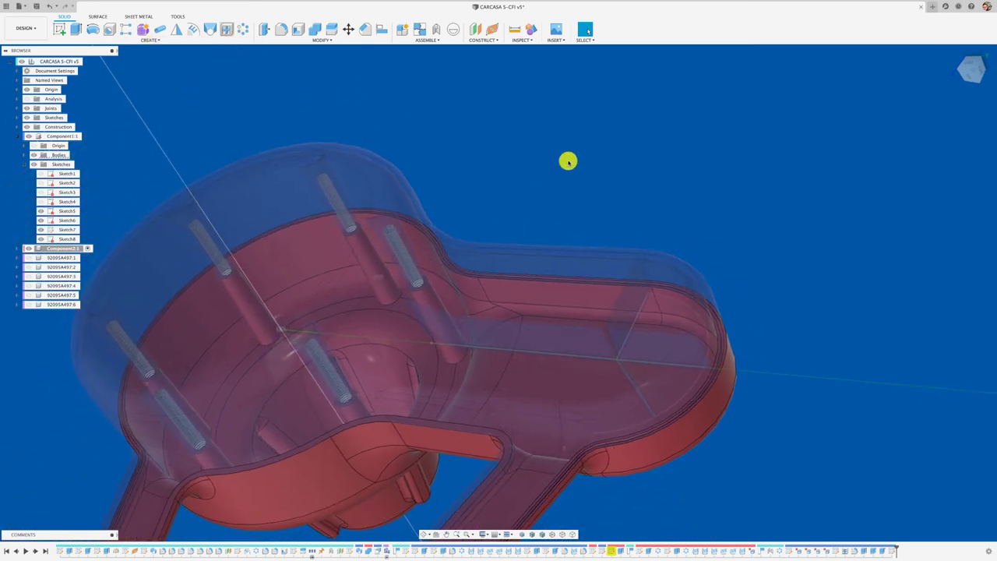
Step: Try a 2 mm symmetric web along the two rib sketch lines, then cancel it after it fails
left_click(648, 358)
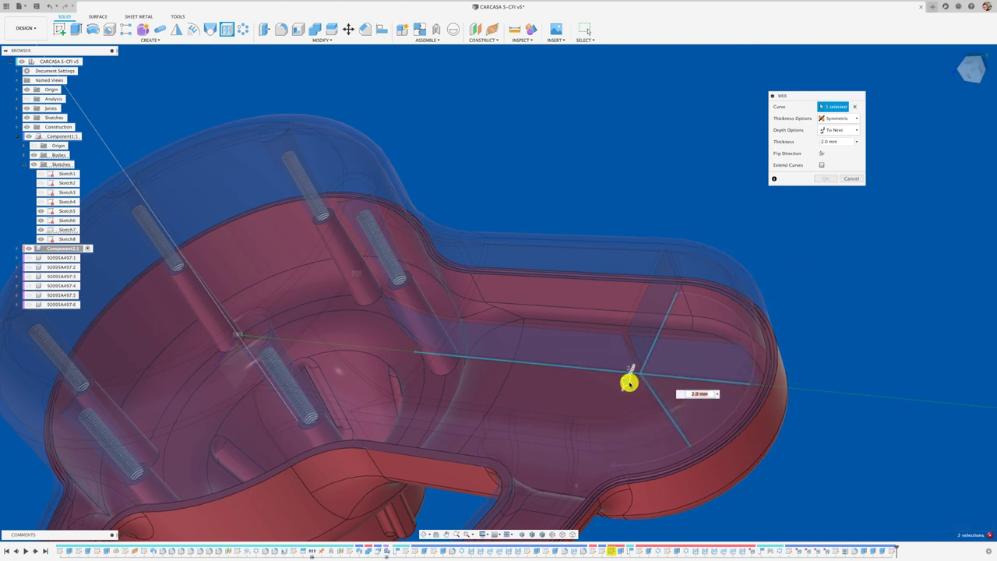
left_click_drag(629, 382, 627, 384)
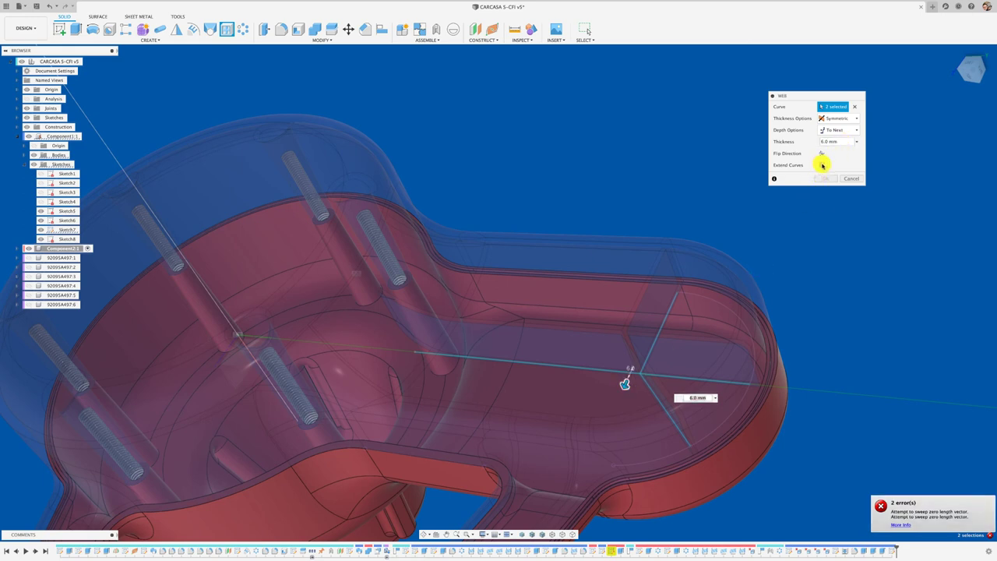
left_click(822, 165)
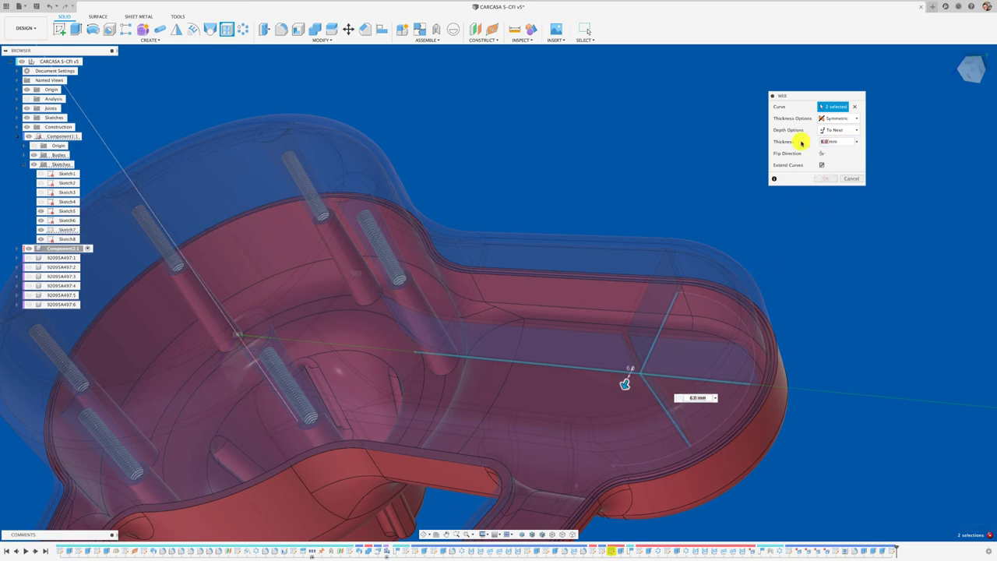
type("2")
key("Return")
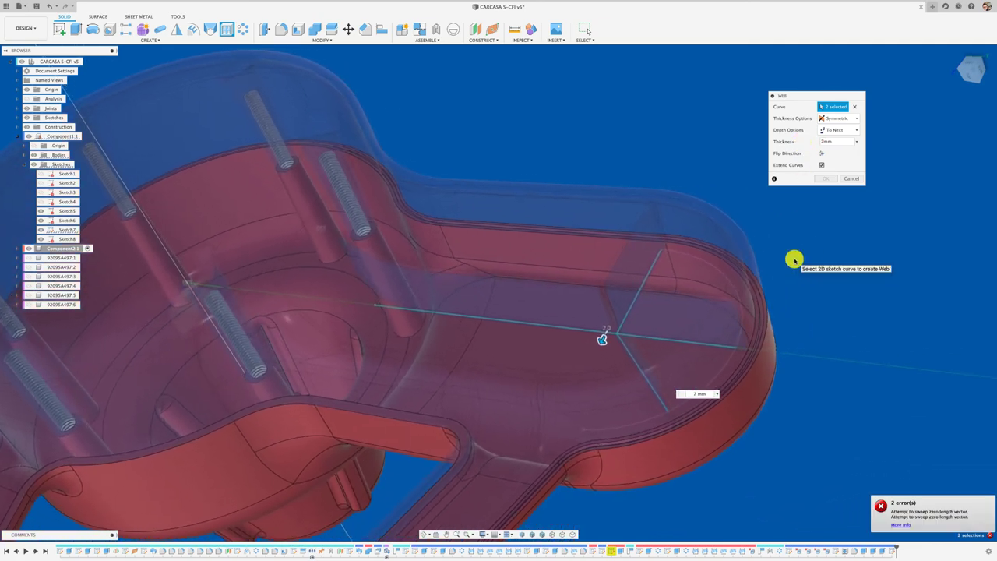
double_click(831, 137)
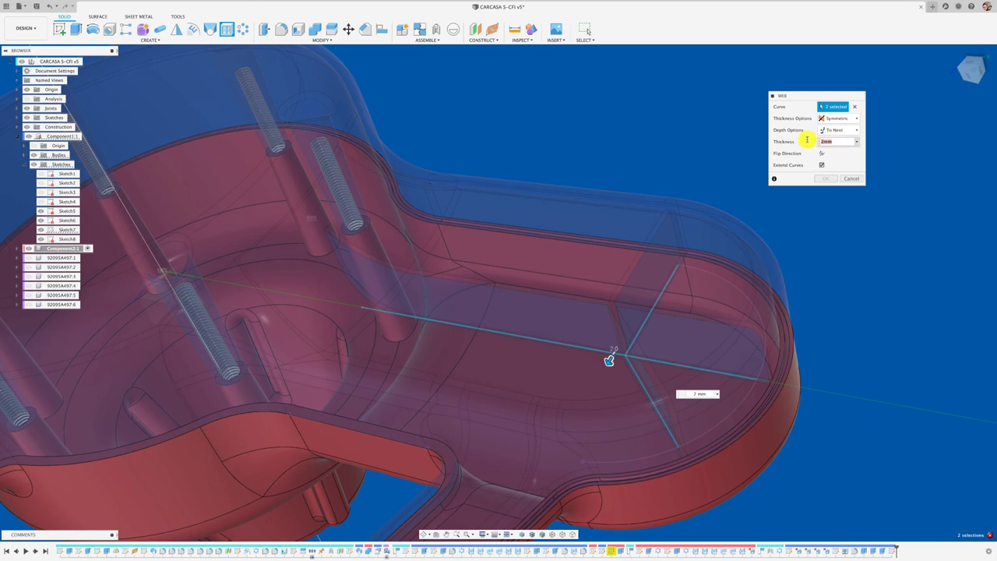
type("2")
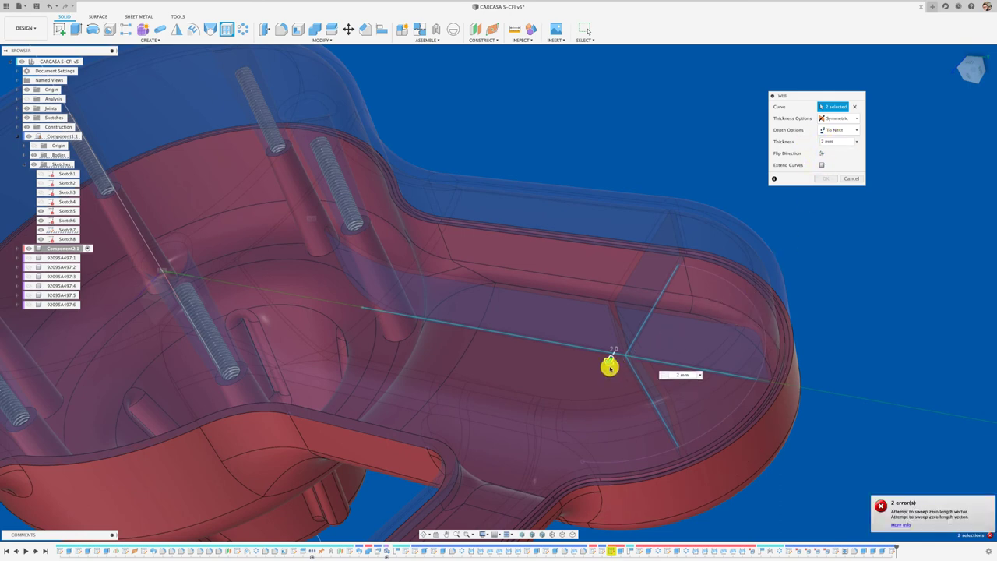
left_click_drag(609, 365, 597, 377)
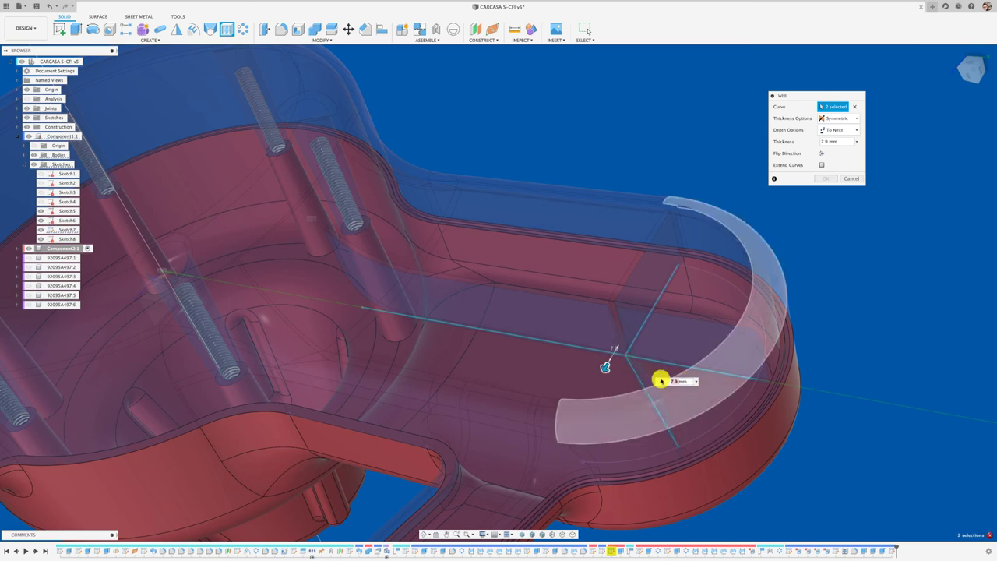
type("2")
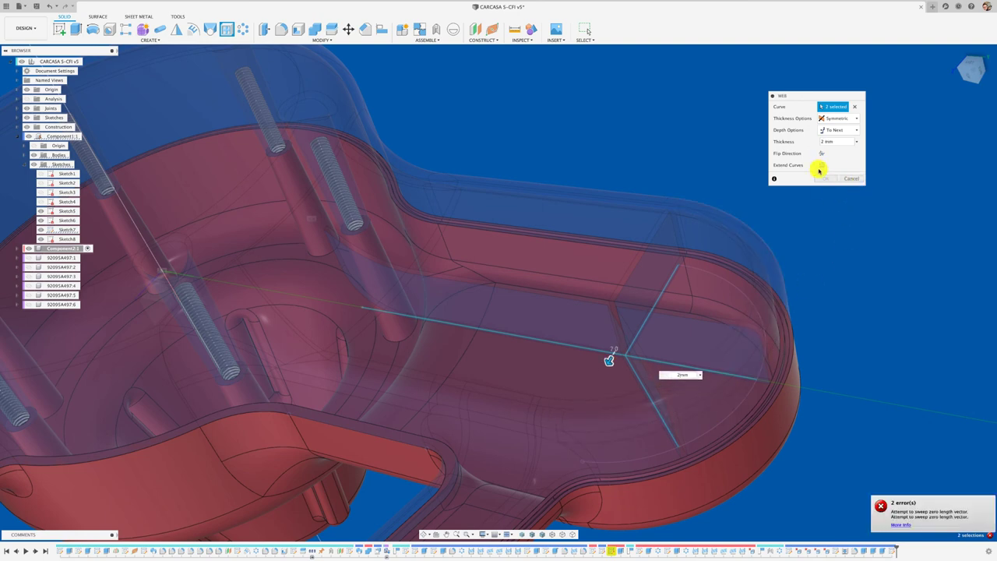
left_click(838, 180)
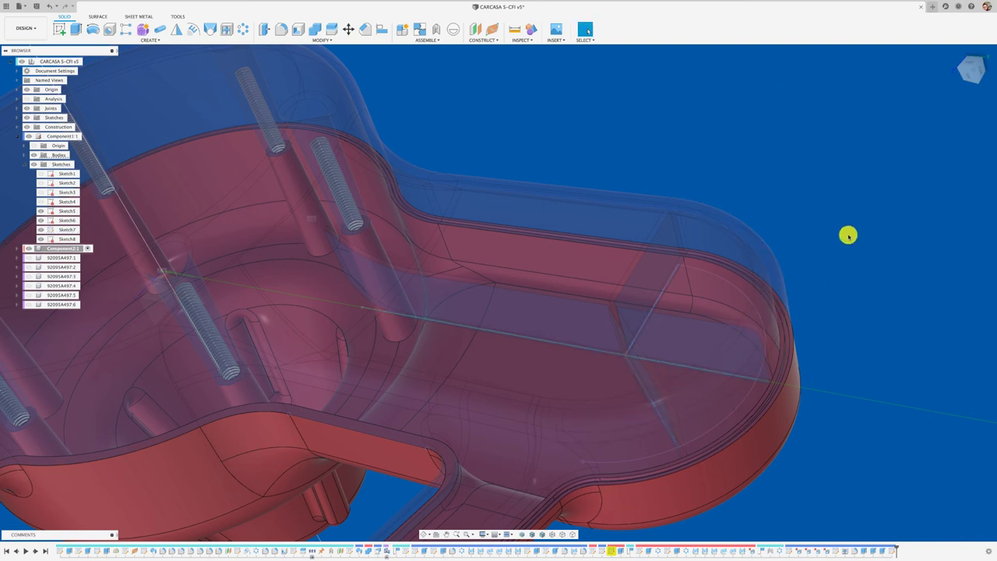
Step: Sketch on the opening rim, project both rib lines, hide Component1, and finish the sketch
mouse_move(848, 235)
middle_mouse_down("shift")
mouse_move(600, 133)
mouse_move(507, 130)
middle_mouse_up("shift")
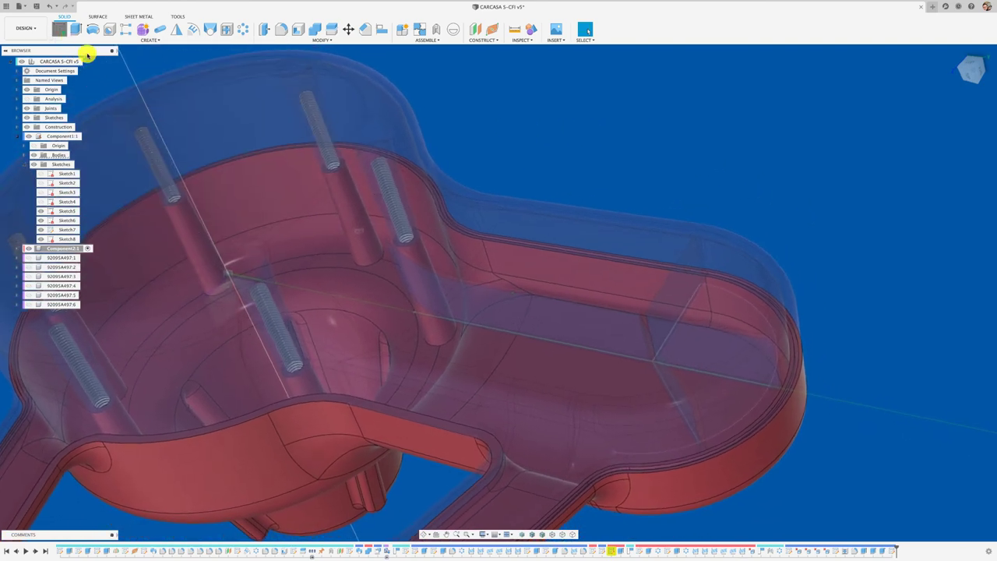
mouse_move(429, 303)
middle_mouse_down("shift")
mouse_move(357, 386)
mouse_move(289, 423)
mouse_move(273, 407)
mouse_move(362, 366)
middle_mouse_up("shift")
scroll(363, 367, "up", 5)
left_click(290, 400)
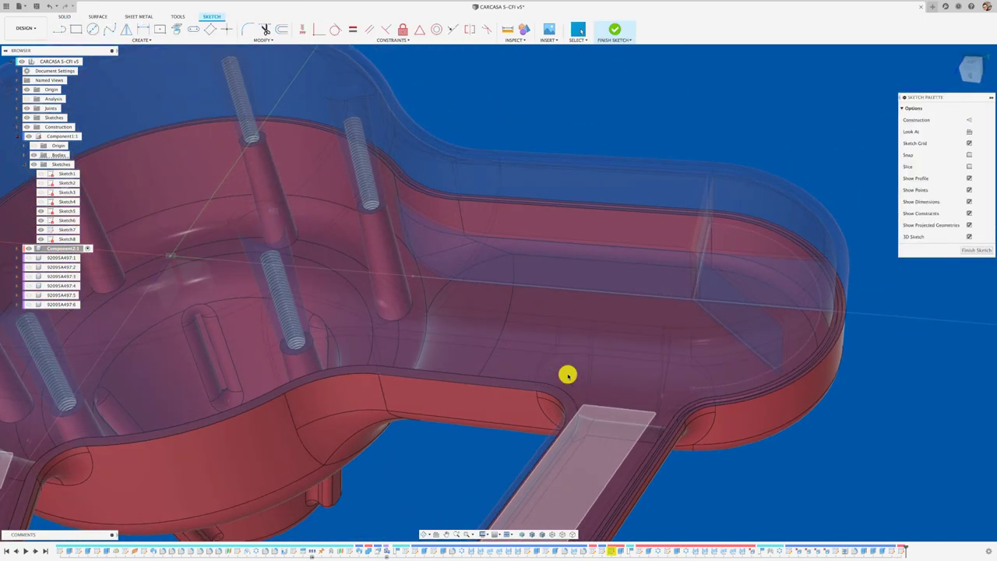
key("p")
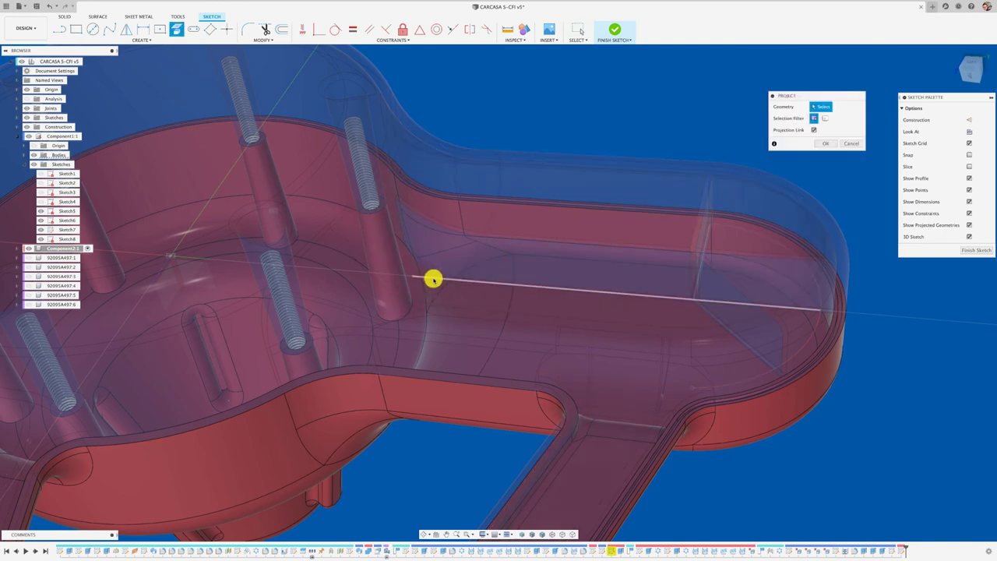
left_click(698, 296)
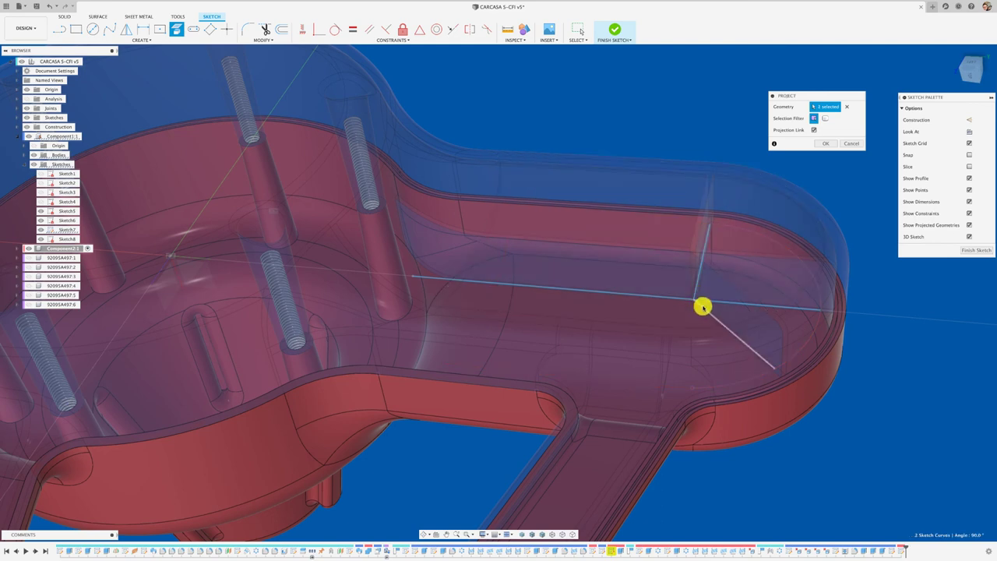
left_click(828, 144)
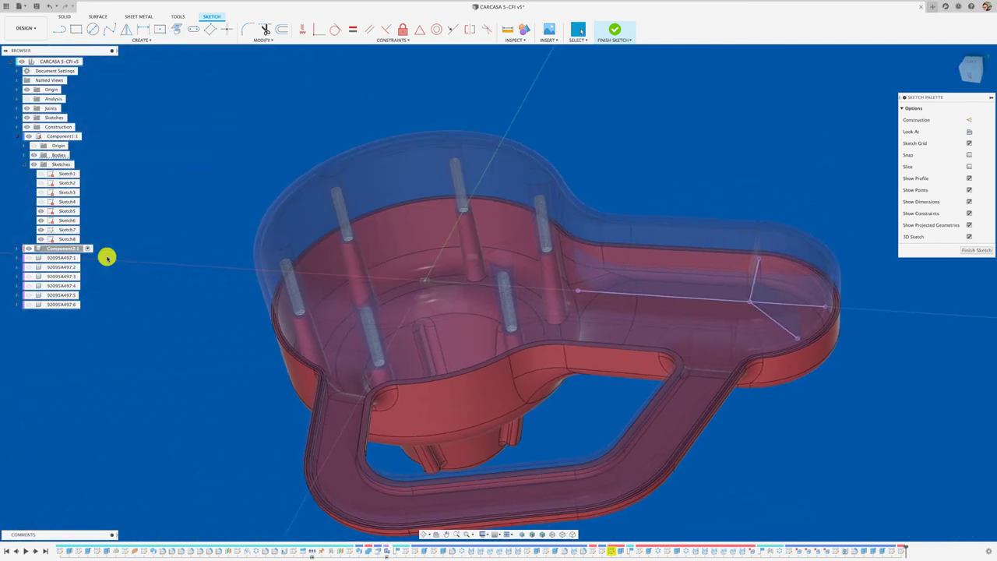
left_click(32, 137)
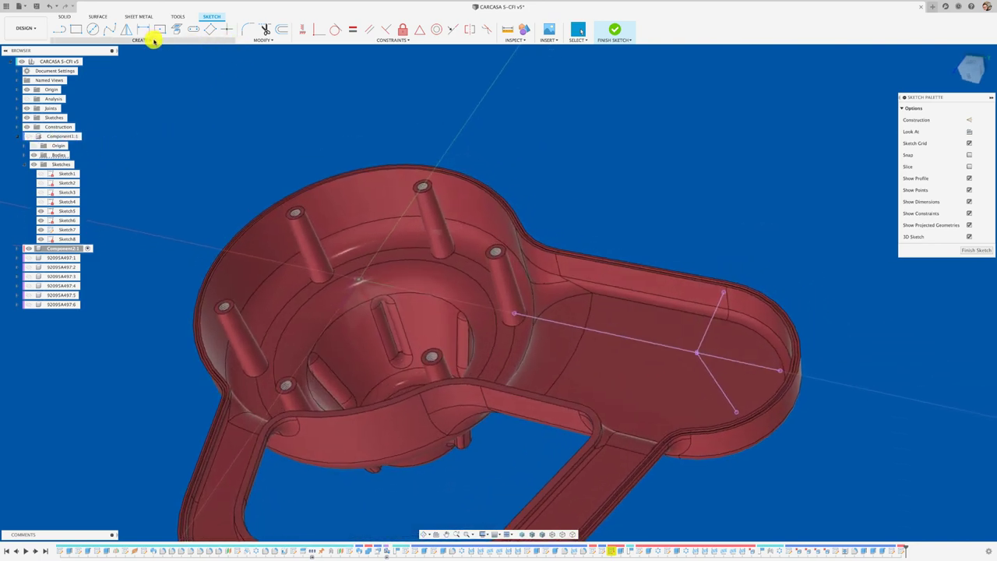
left_click(614, 29)
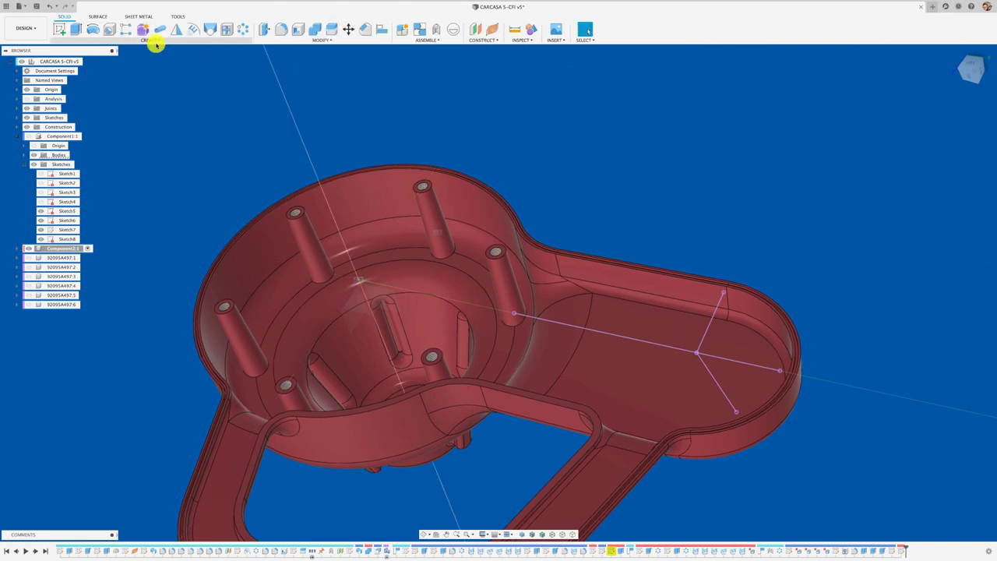
Step: Build 2.0 mm Symmetric, To Next web ribs along both sketch lines with direction flipped
left_click(227, 30)
scroll(673, 360, "up", 2)
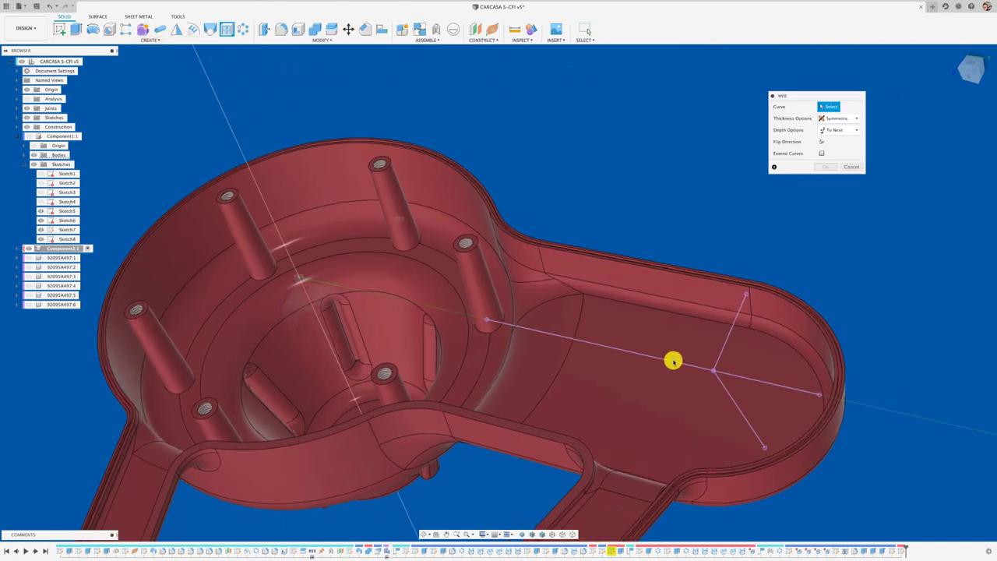
left_click(673, 363)
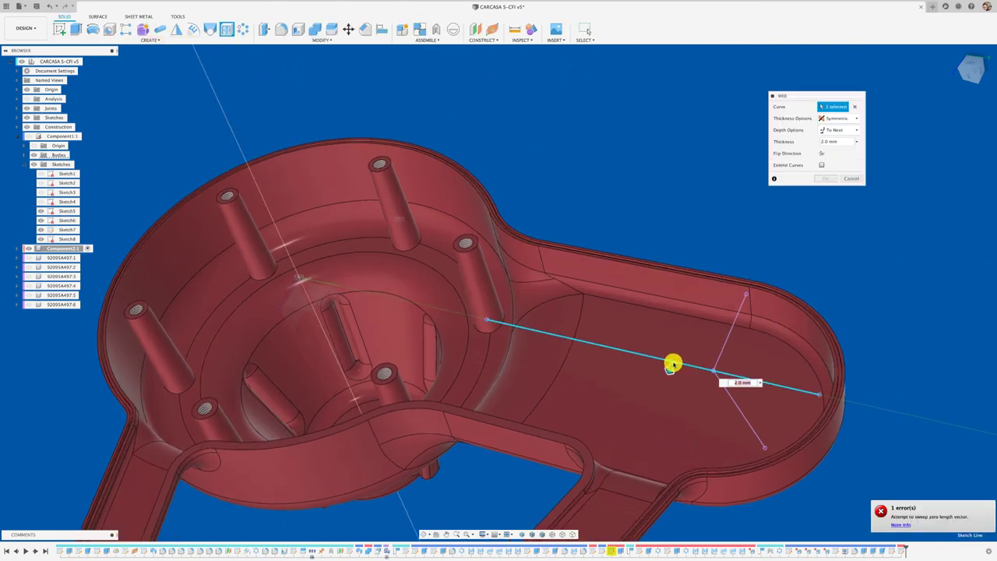
left_click(735, 342)
scroll(716, 411, "down", 1)
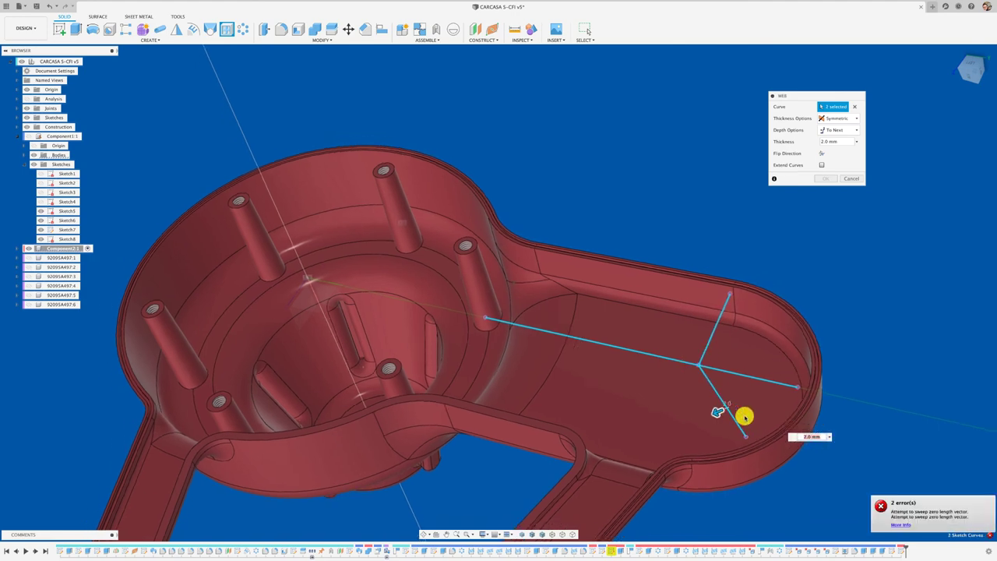
middle_click_drag(744, 416, 744, 416, "shift")
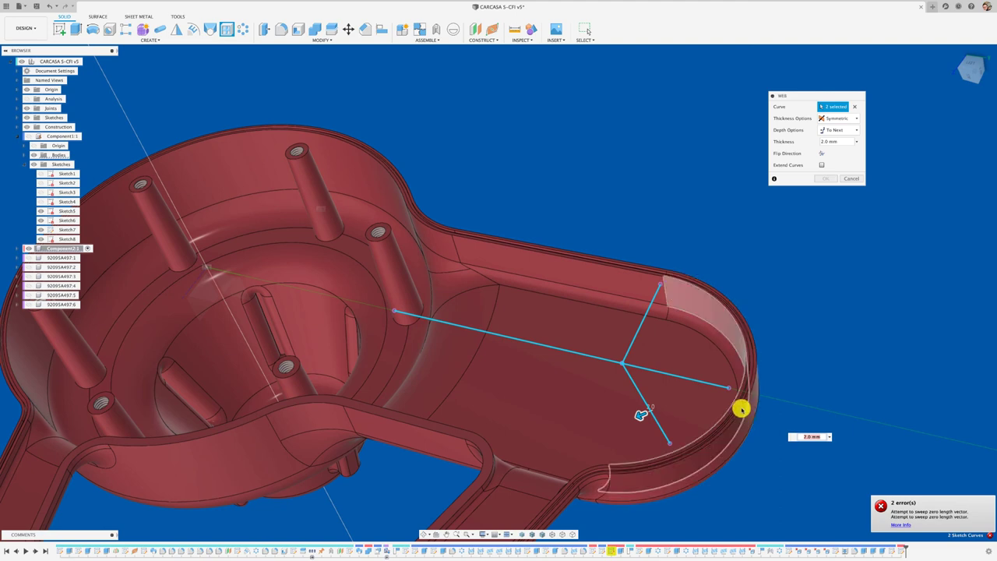
left_click(820, 154)
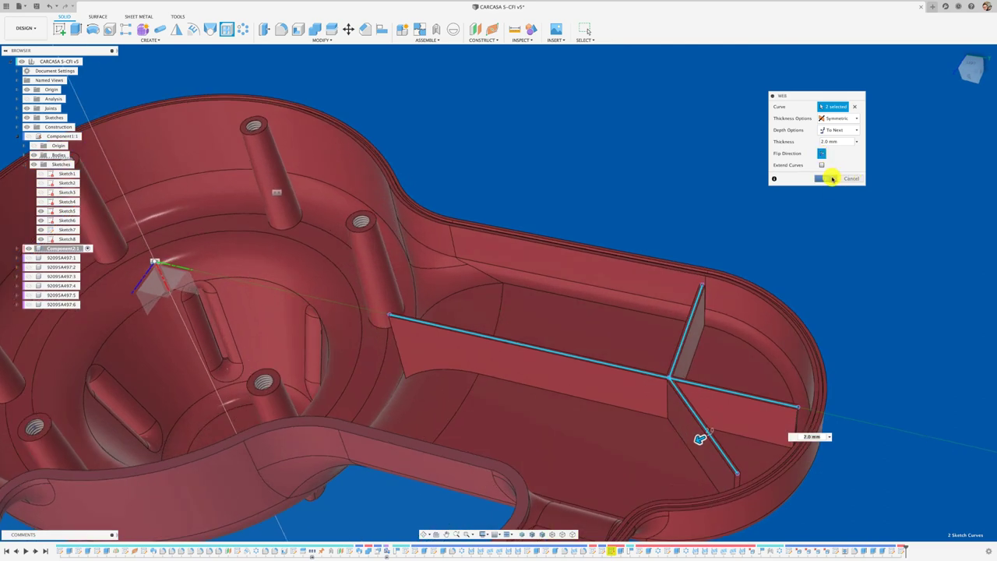
left_click(831, 178)
middle_click_drag(712, 211, 737, 209, "shift")
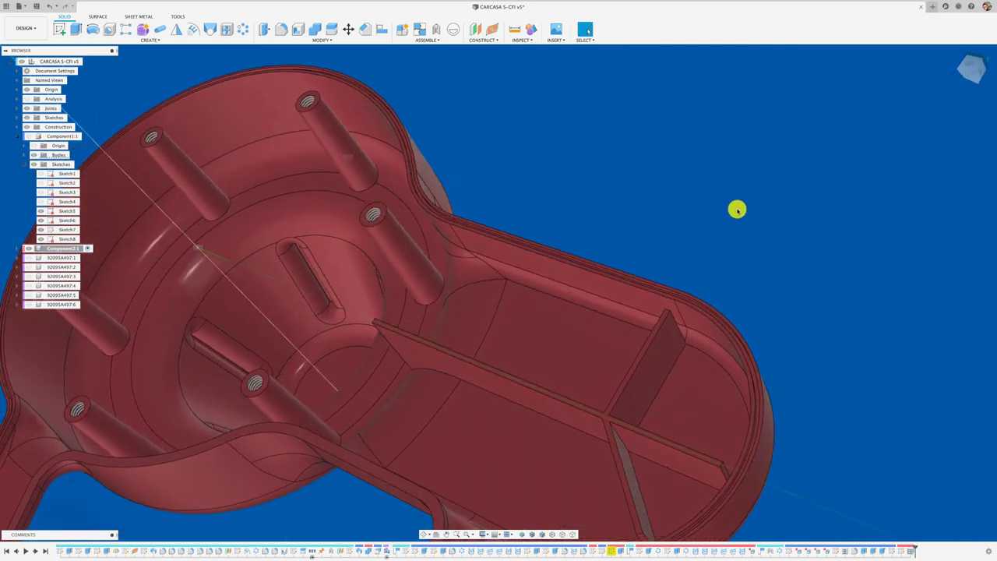
Step: Extrude the rib's end face through All with Join, merging it into the lobe's outer wall
scroll(736, 210, "up", 3)
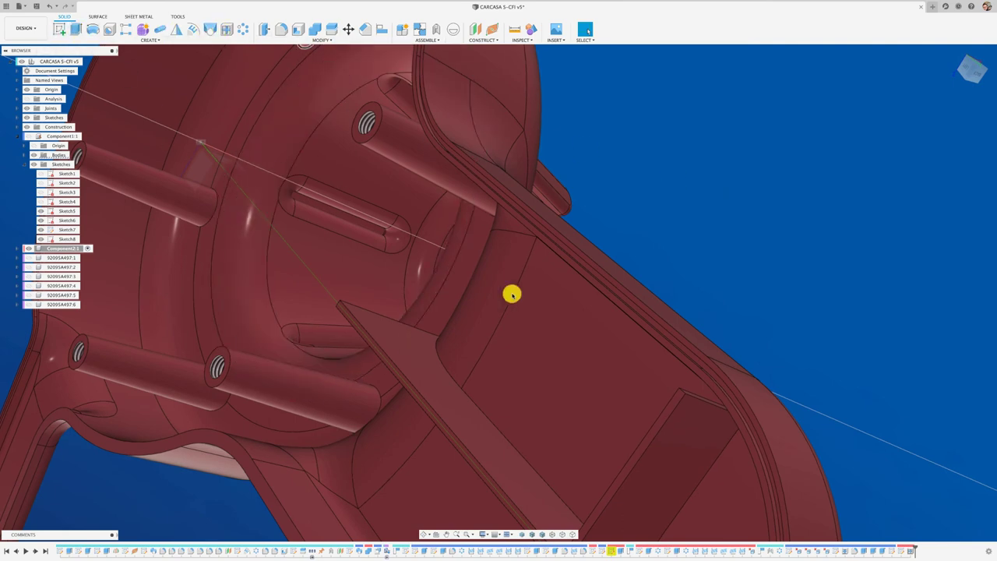
key("e")
left_click(691, 408)
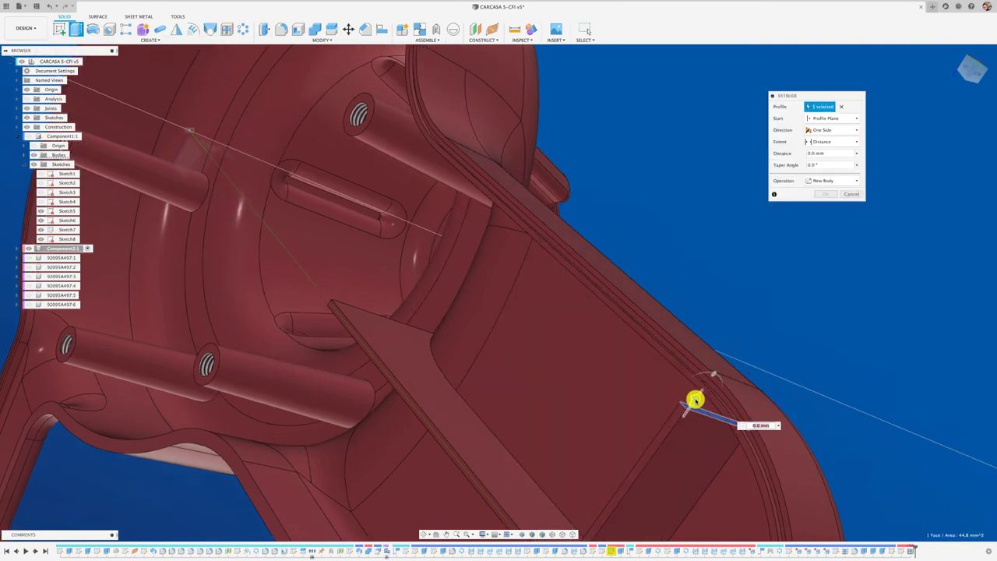
left_click_drag(694, 405, 774, 298)
left_click(845, 182)
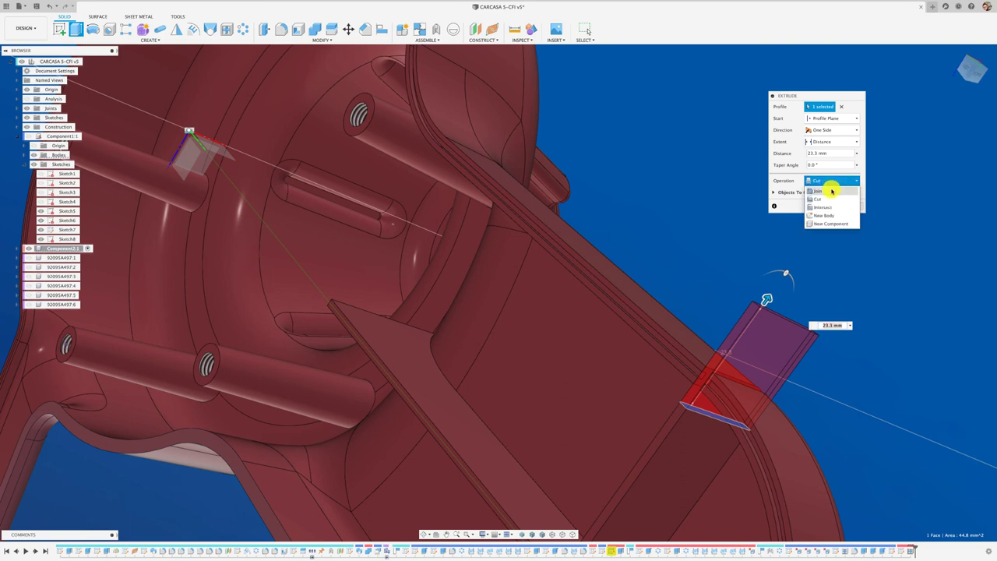
left_click(830, 190)
left_click(827, 171)
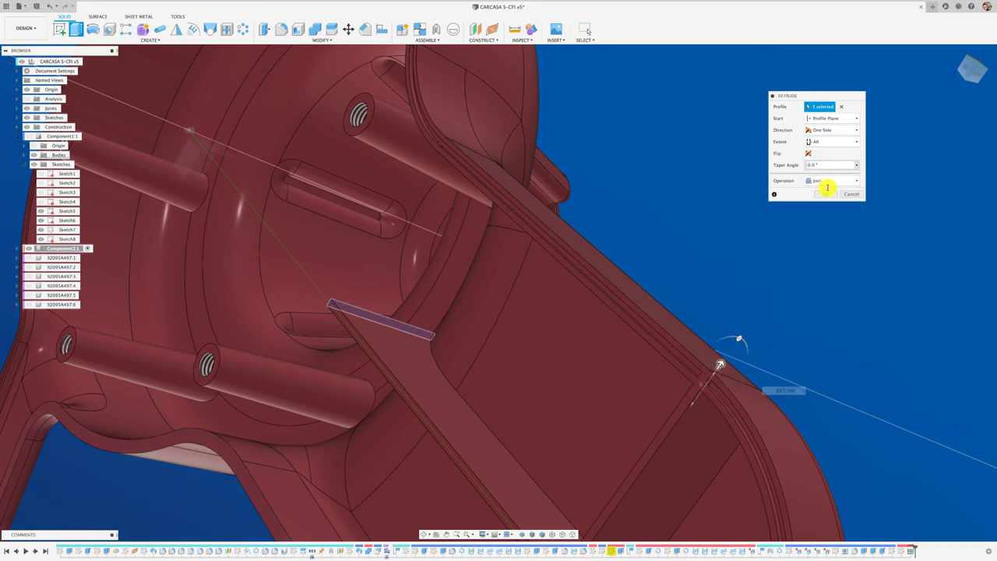
left_click(826, 194)
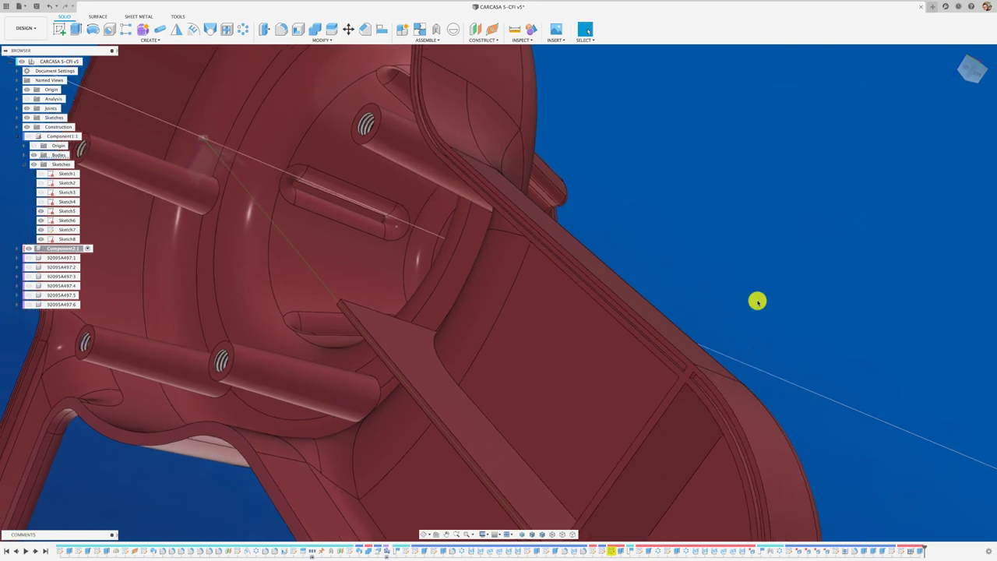
middle_click_drag(756, 296, 706, 372, "shift")
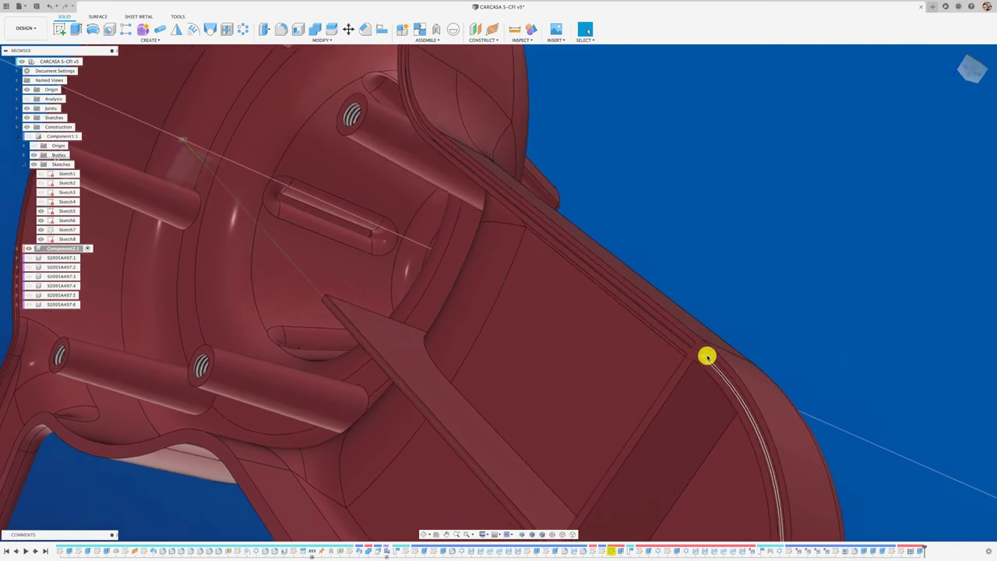
scroll(707, 353, "up", 2)
scroll(712, 356, "up", 3)
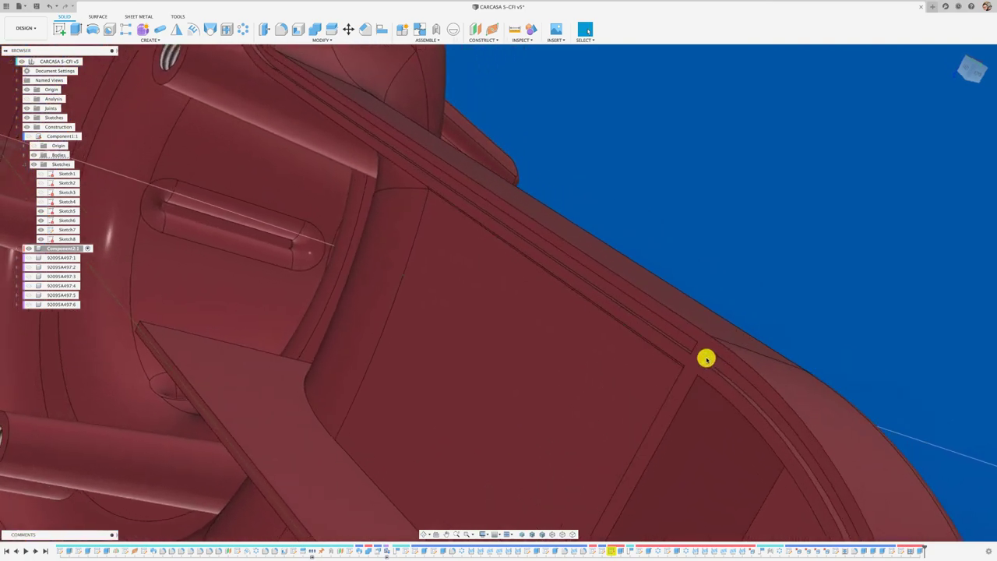
scroll(708, 356, "down", 5)
scroll(718, 363, "up", 2)
middle_click_drag(718, 365, 802, 355, "shift")
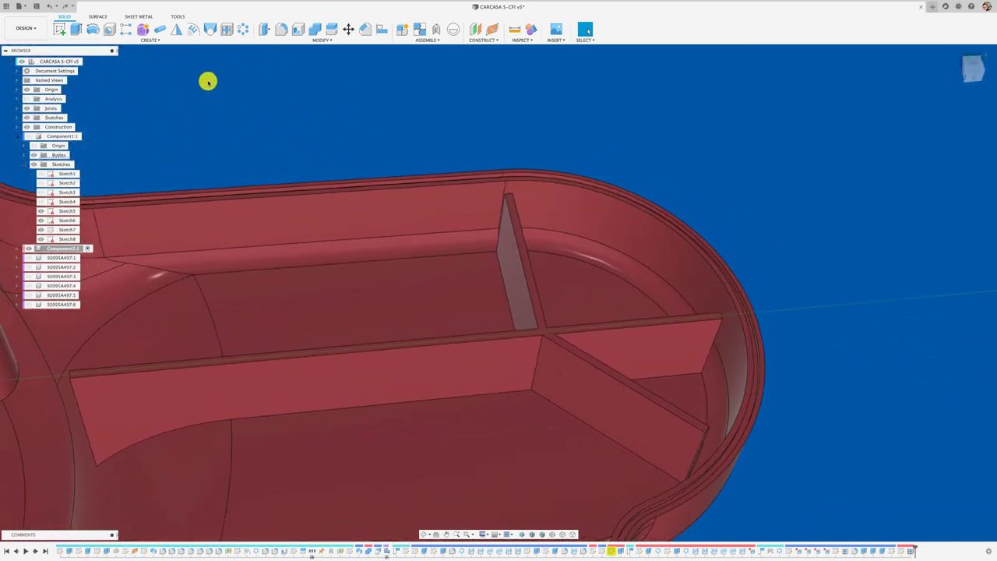
Step: Extrude the rib's top face 5.2 mm as a Join so it reaches the outer wall
left_click(75, 30)
scroll(422, 185, "up", 5)
scroll(415, 262, "up", 3)
scroll(420, 270, "up", 2)
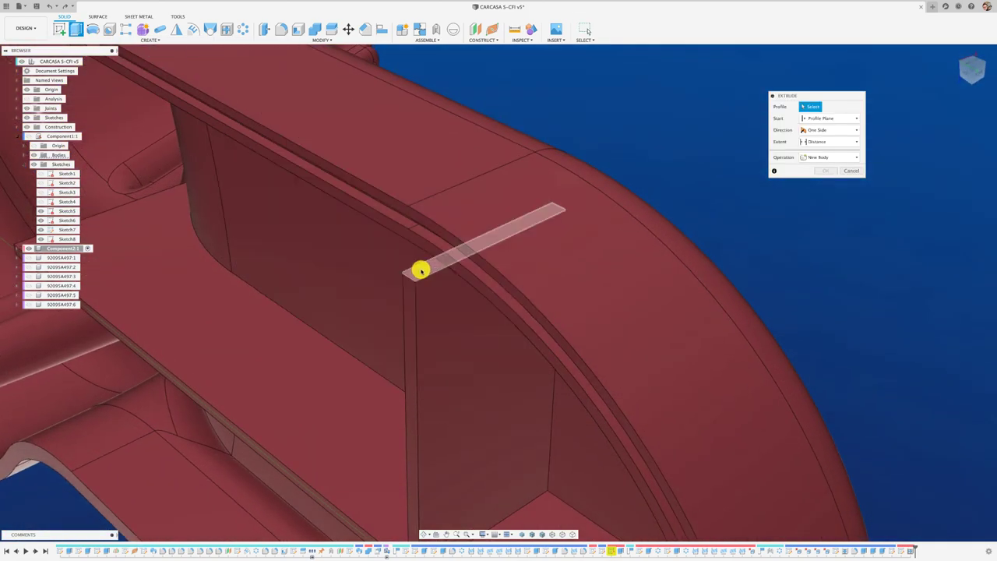
left_click(421, 270)
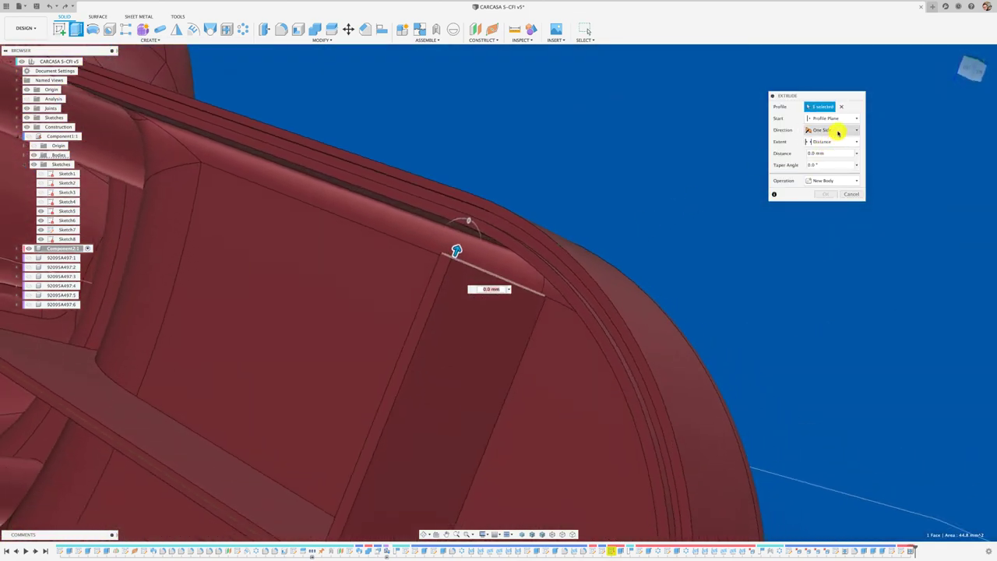
left_click(830, 142)
left_click(823, 162)
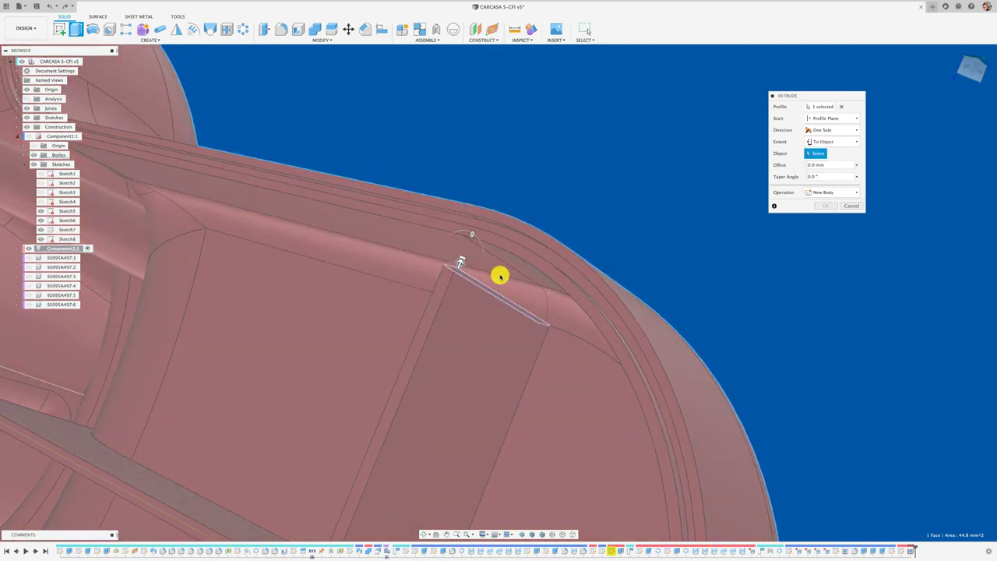
left_click(499, 259)
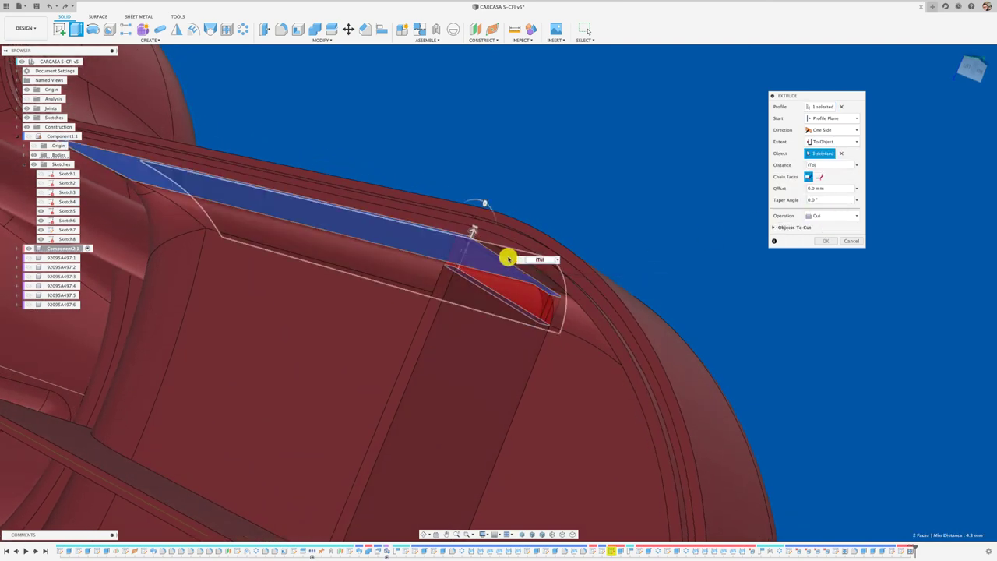
left_click(507, 258)
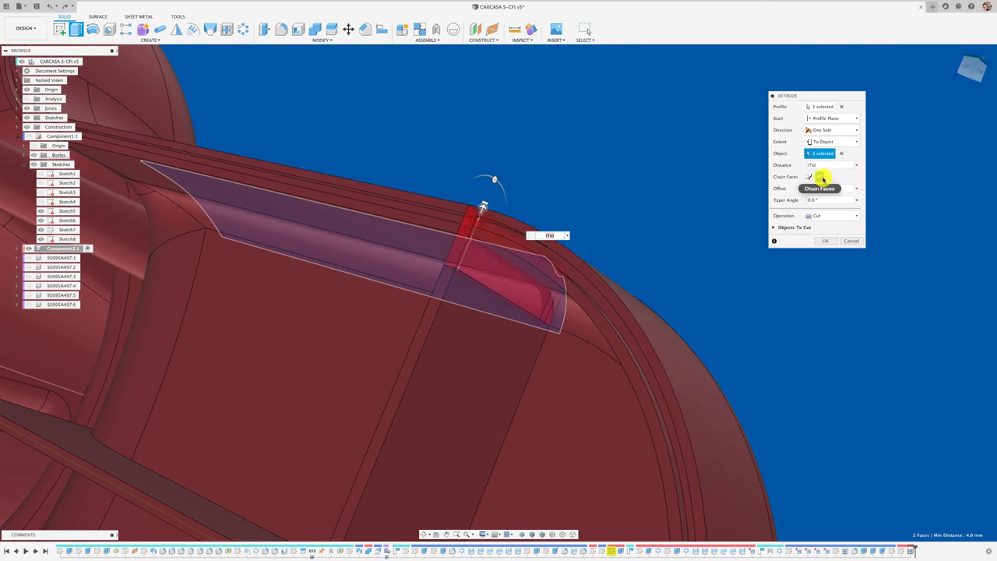
left_click(846, 220)
left_click(821, 228)
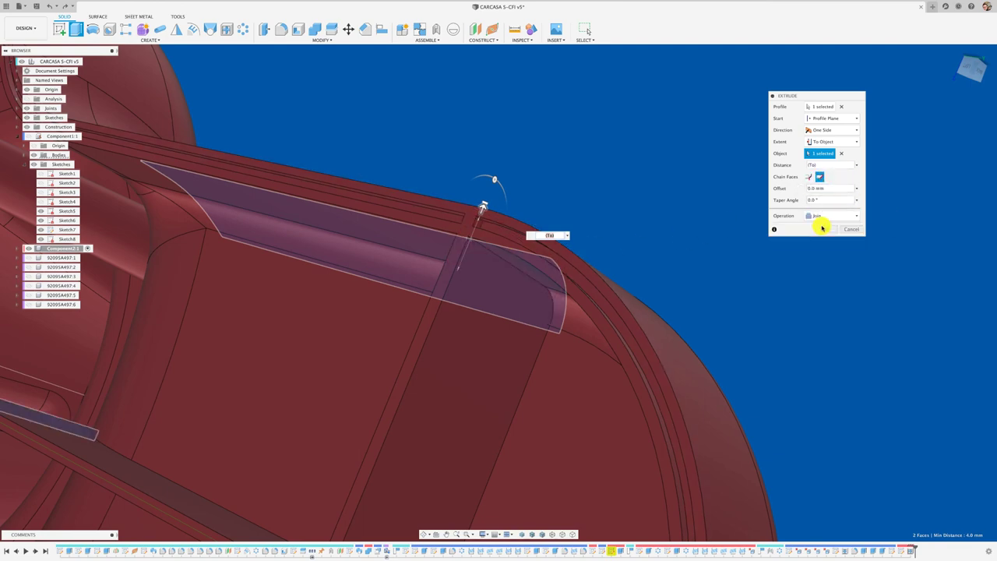
scroll(481, 210, "up", 2)
left_click_drag(482, 199, 477, 208)
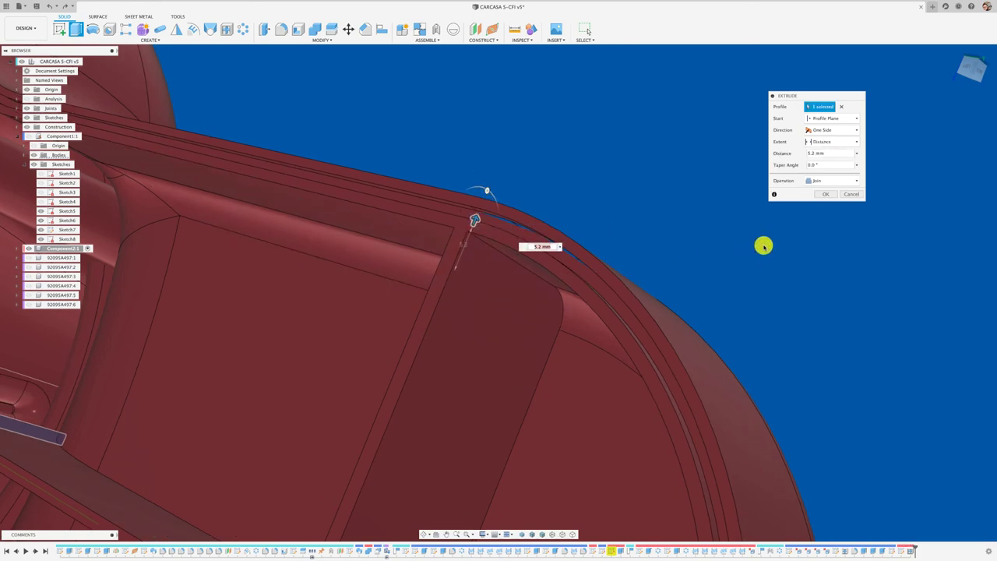
left_click(822, 197)
Step: Zoom out and orbit the housing to inspect the inner walls and ribs
scroll(774, 207, "up", 2)
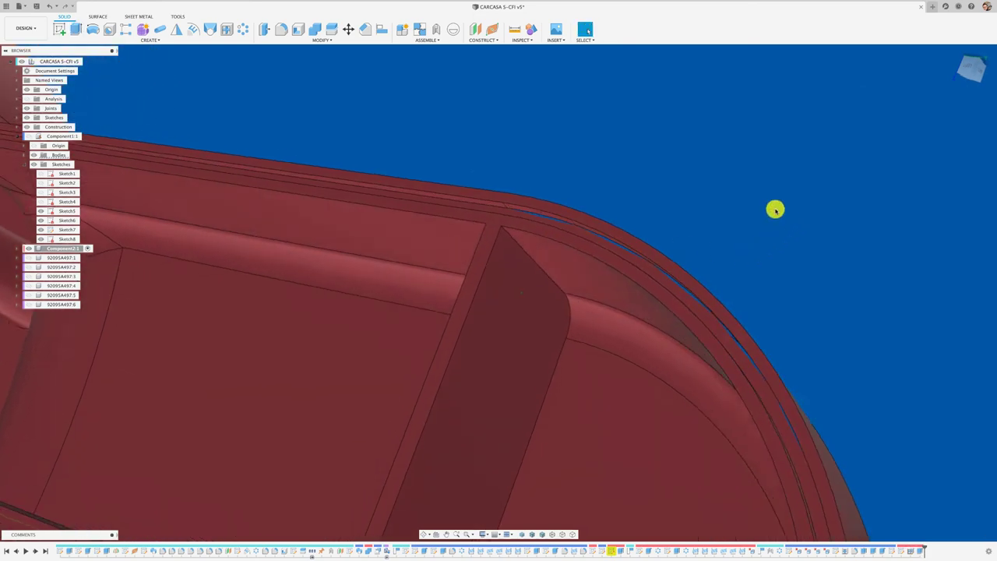
scroll(595, 214, "up", 5)
scroll(594, 214, "down", 3)
scroll(594, 214, "down", 3)
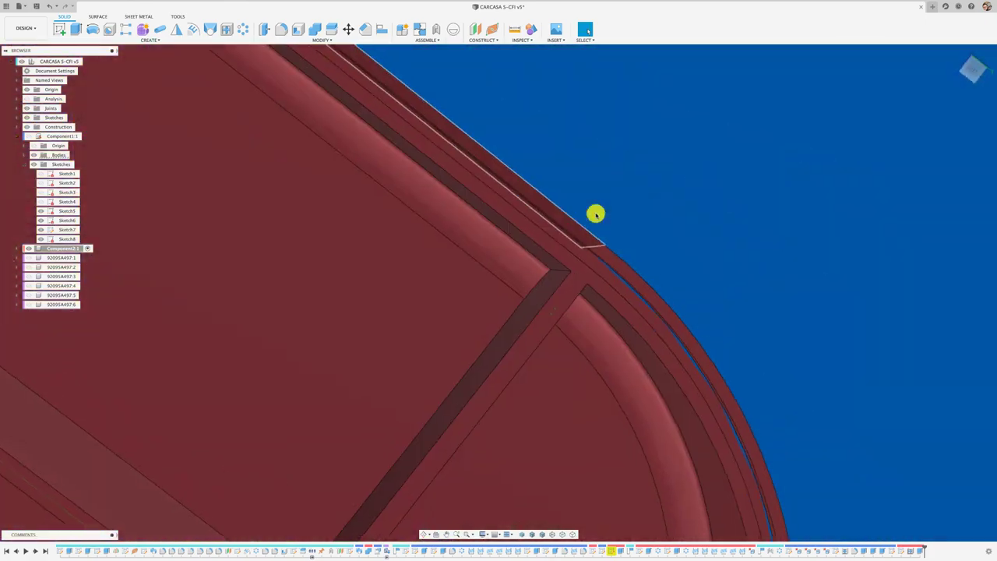
scroll(595, 214, "down", 2)
scroll(595, 214, "down", 2)
mouse_move(595, 214)
middle_mouse_down("shift")
mouse_move(661, 225)
mouse_move(649, 204)
mouse_move(521, 198)
middle_mouse_up("shift")
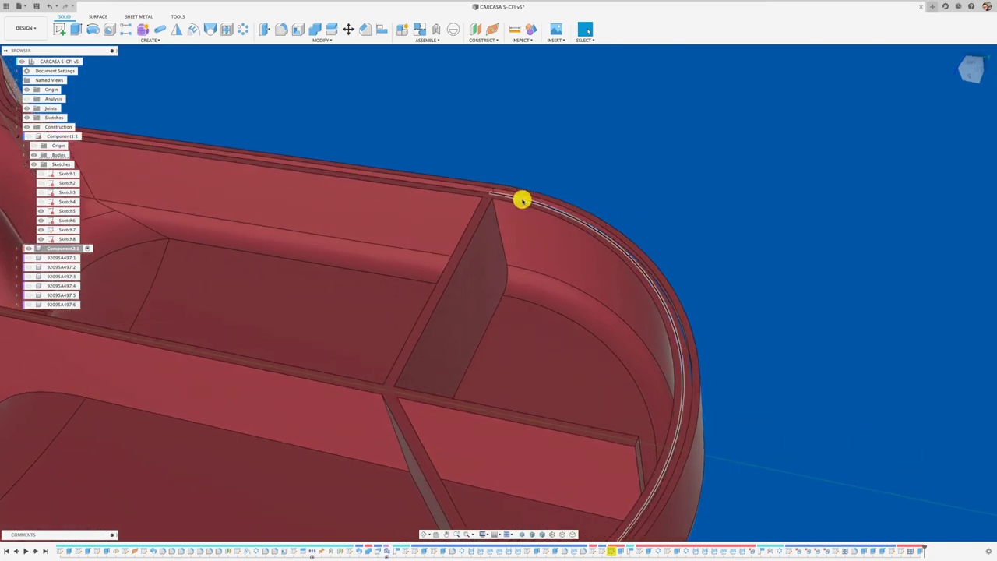
mouse_move(534, 131)
middle_mouse_down("shift")
mouse_move(507, 124)
mouse_move(493, 141)
mouse_move(180, 36)
middle_mouse_up("shift")
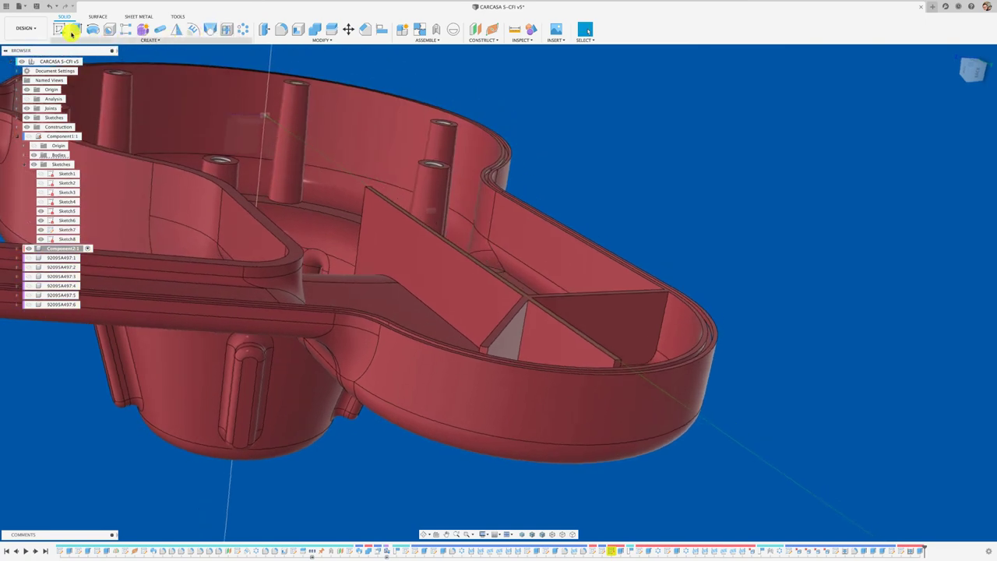
Step: Extrude the curved-bay rib end To Object at the outer wall's inner face, joined
mouse_move(157, 79)
middle_mouse_down("shift")
mouse_move(594, 323)
mouse_move(618, 387)
mouse_move(643, 382)
mouse_move(685, 323)
mouse_move(750, 327)
mouse_move(807, 275)
mouse_move(841, 182)
middle_mouse_up("shift")
left_click(614, 393)
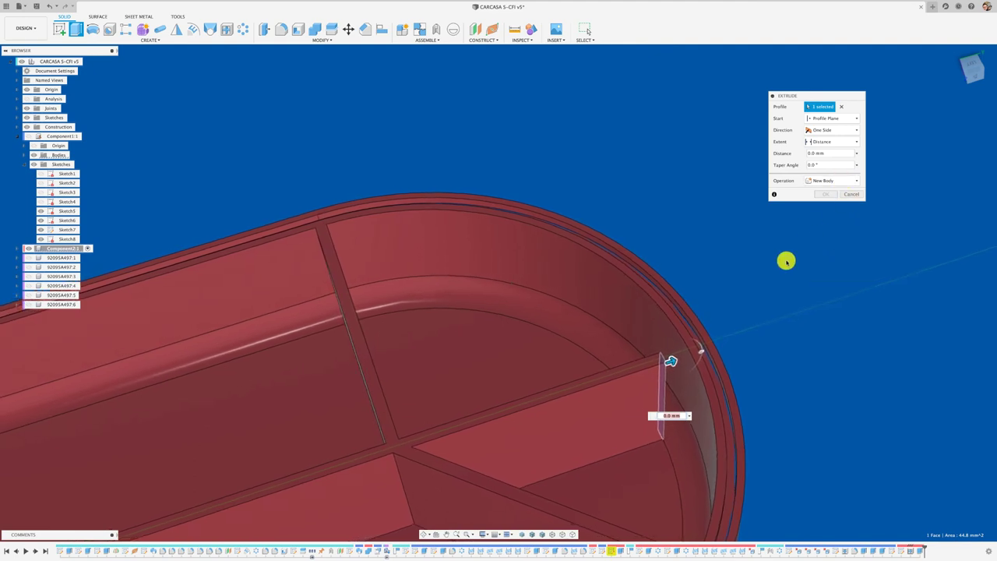
left_click_drag(669, 366, 675, 359)
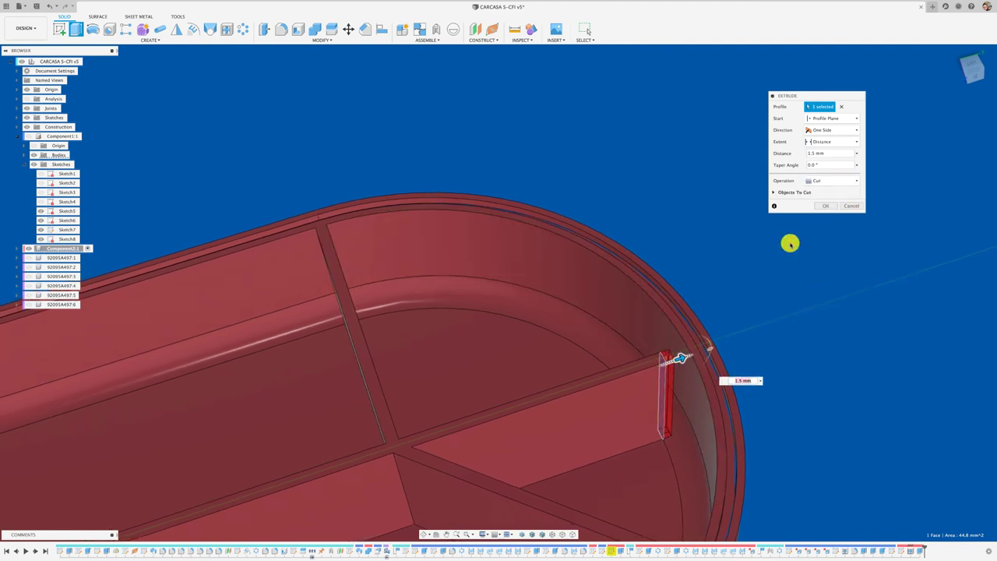
left_click(826, 160)
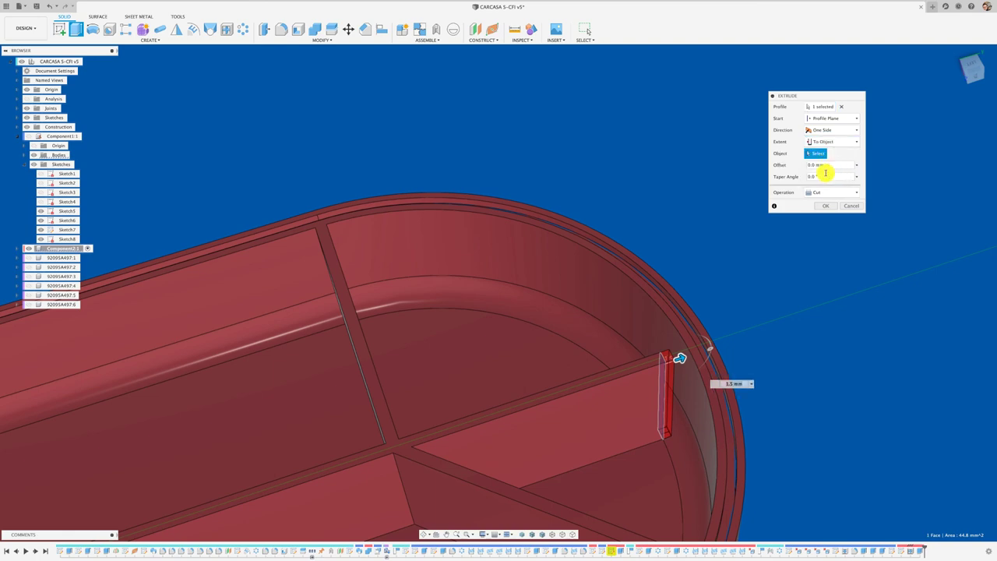
left_click(692, 392)
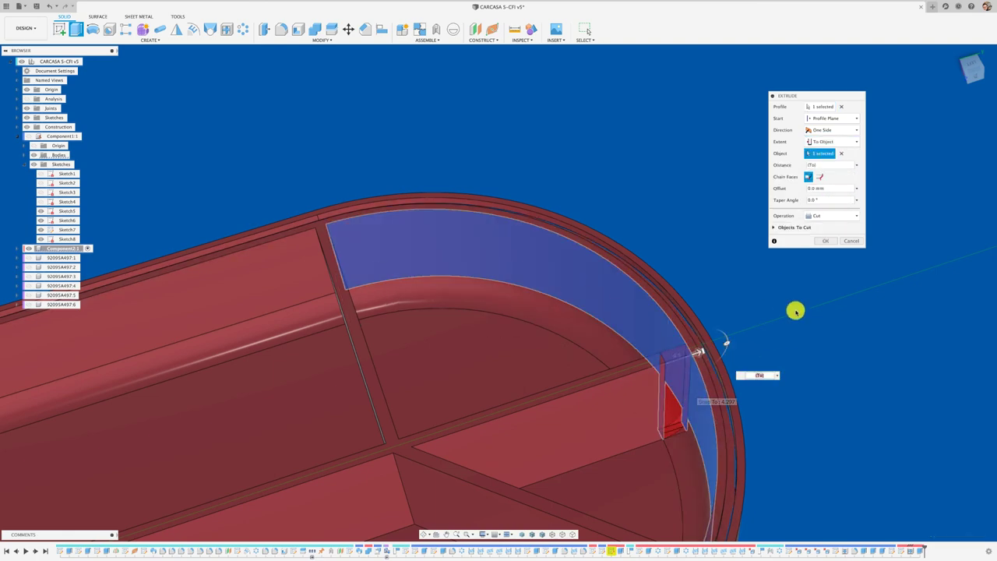
left_click(834, 217)
left_click(823, 225)
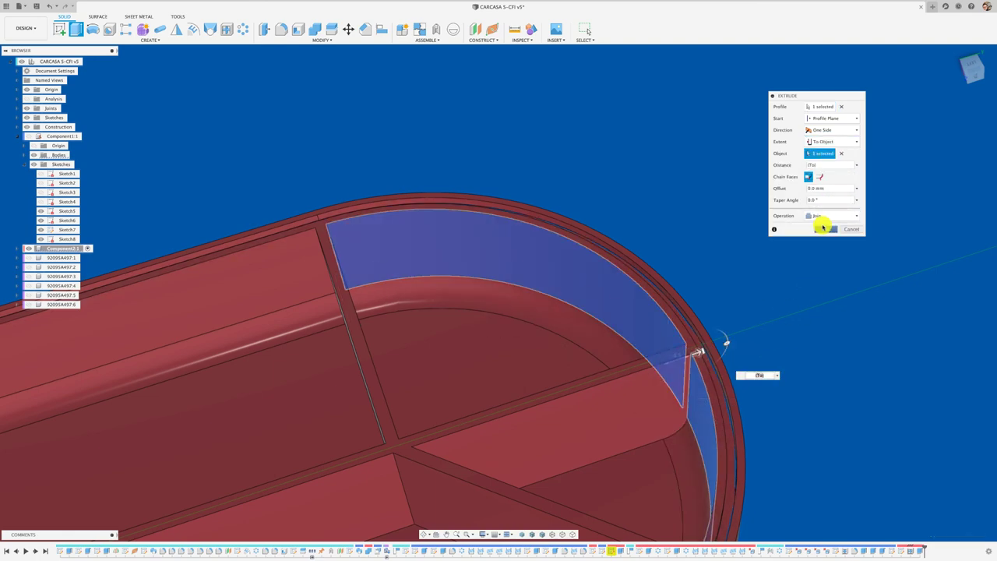
left_click(827, 230)
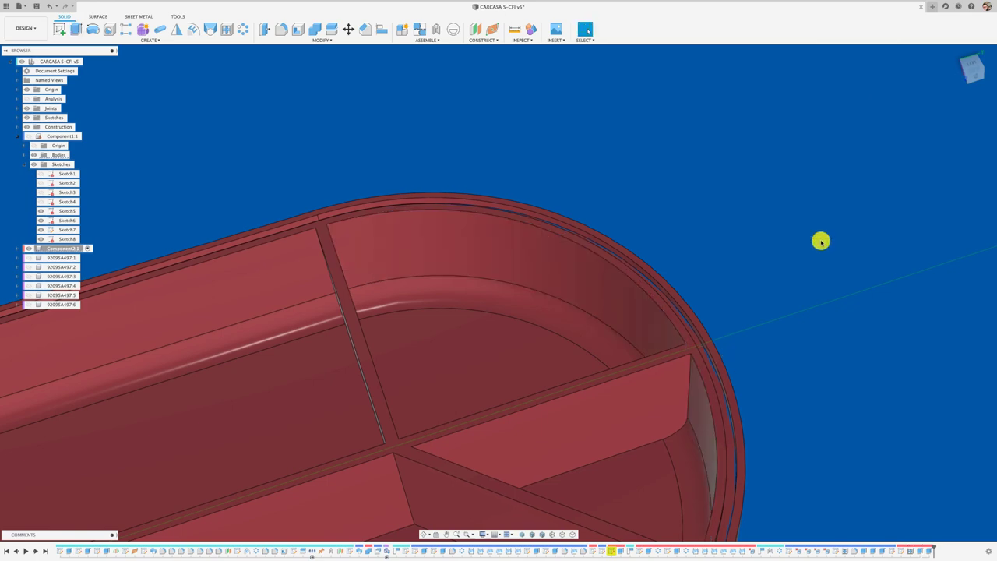
middle_click_drag(821, 241, 763, 301, "shift")
scroll(766, 304, "up", 3)
scroll(751, 315, "up", 2)
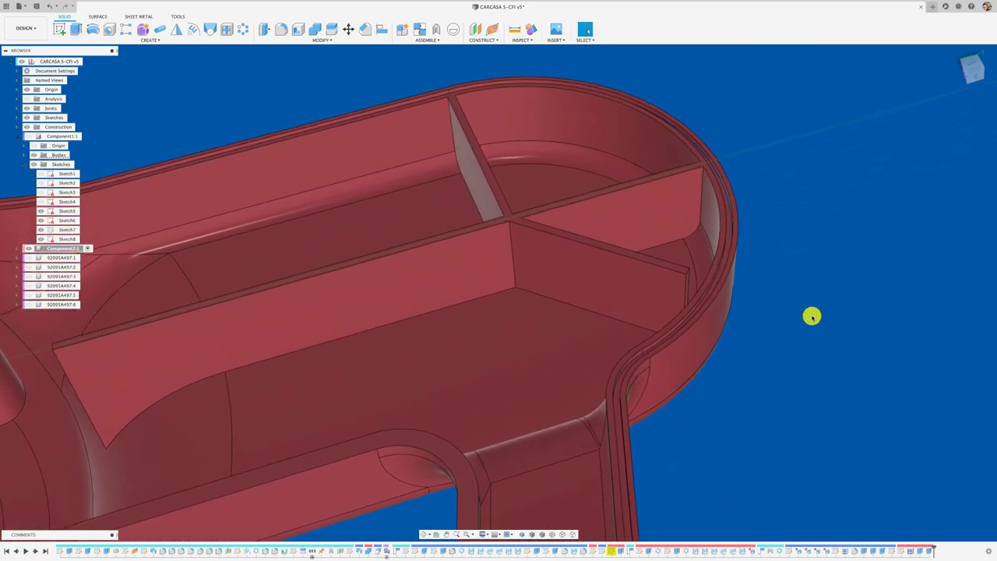
middle_click_drag(179, 86, 176, 80, "shift")
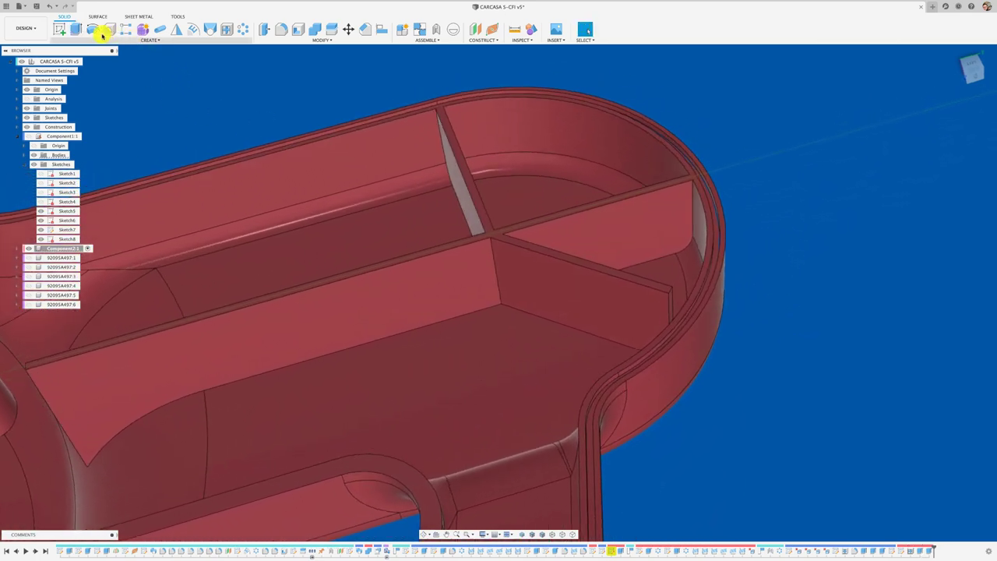
Step: Extrude the short cross rib's end To Object at the curved outer wall, joined
left_click(75, 28)
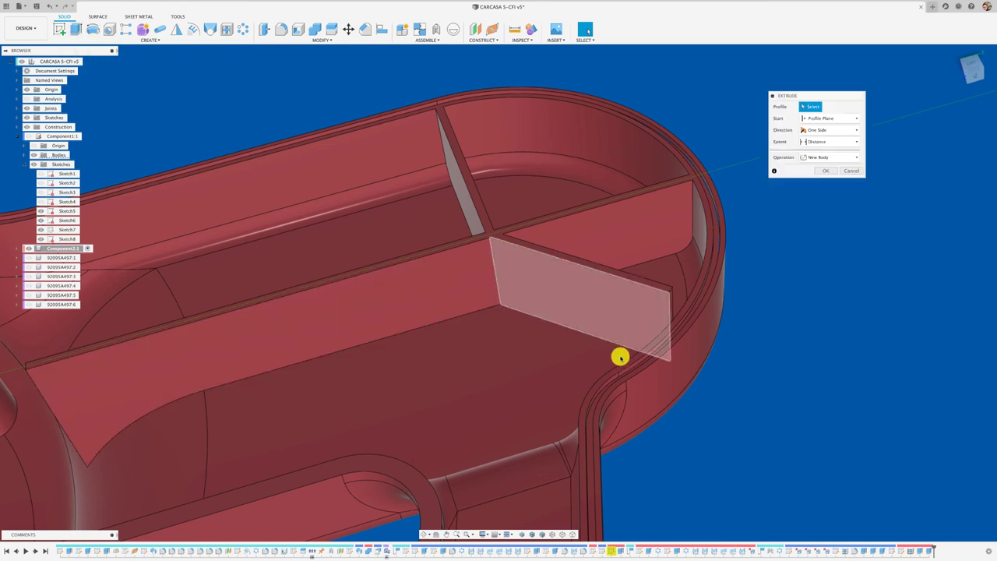
left_click(670, 309)
mouse_move(667, 313)
middle_mouse_down("shift")
mouse_move(679, 325)
mouse_move(731, 278)
middle_mouse_up("shift")
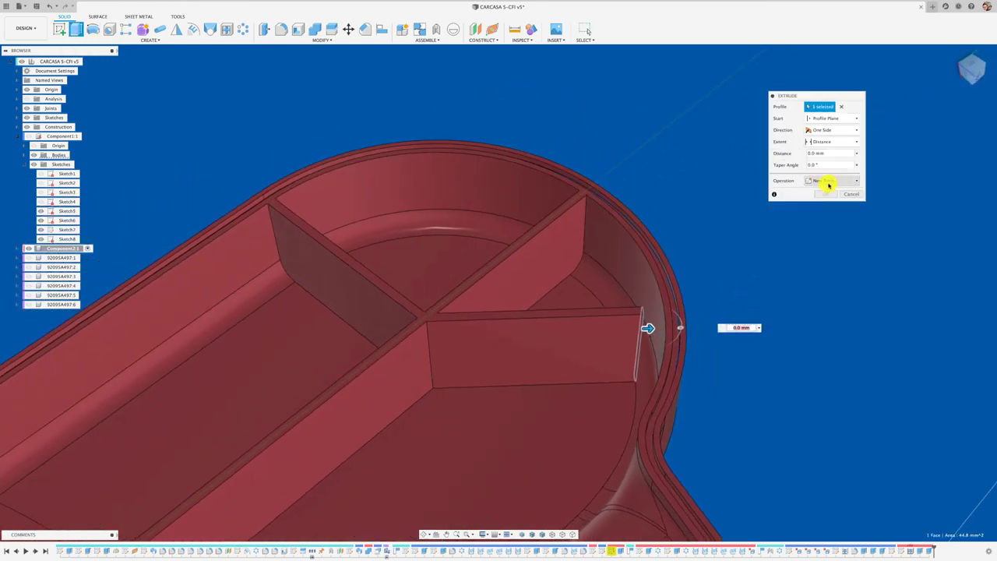
left_click_drag(647, 328, 656, 328)
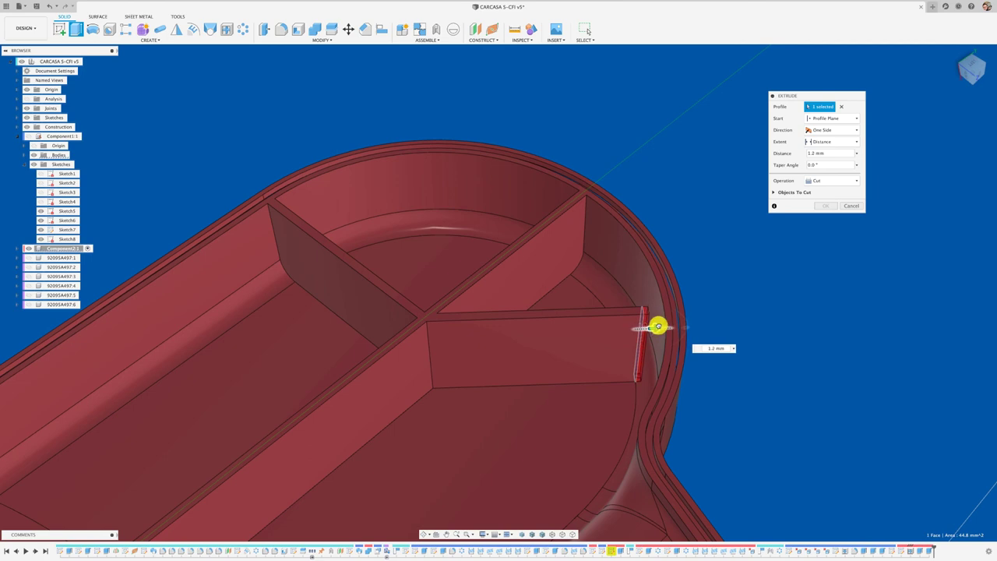
middle_click_drag(796, 220, 810, 214, "shift")
left_click(831, 181)
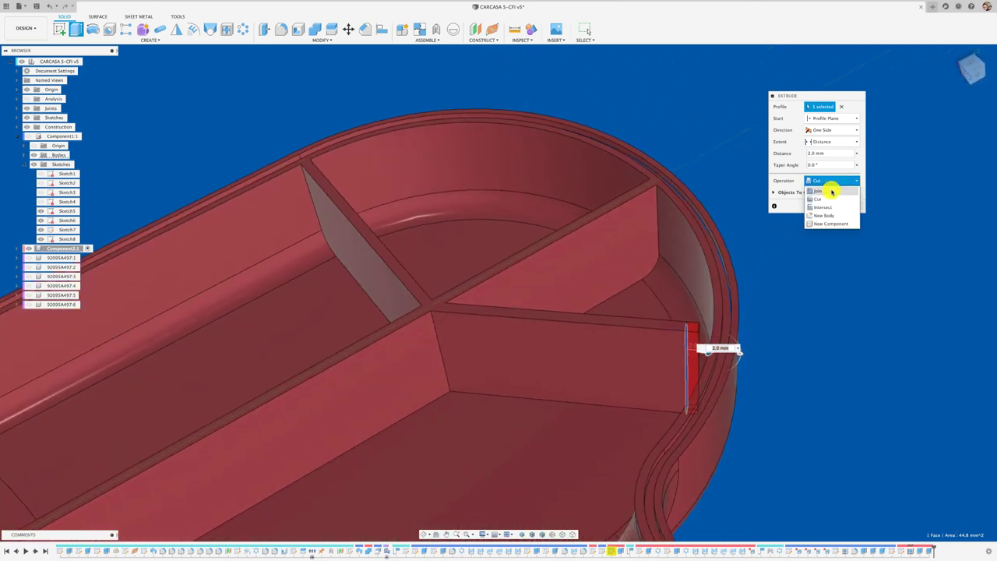
left_click(830, 189)
mouse_move(808, 296)
middle_mouse_down("shift")
mouse_move(711, 324)
mouse_move(802, 225)
middle_mouse_up("shift")
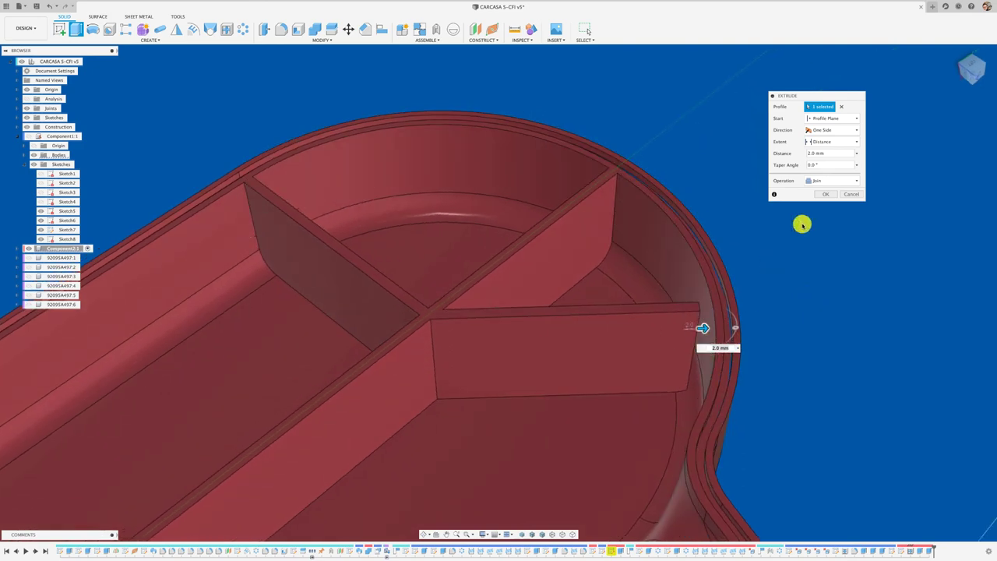
left_click(817, 160)
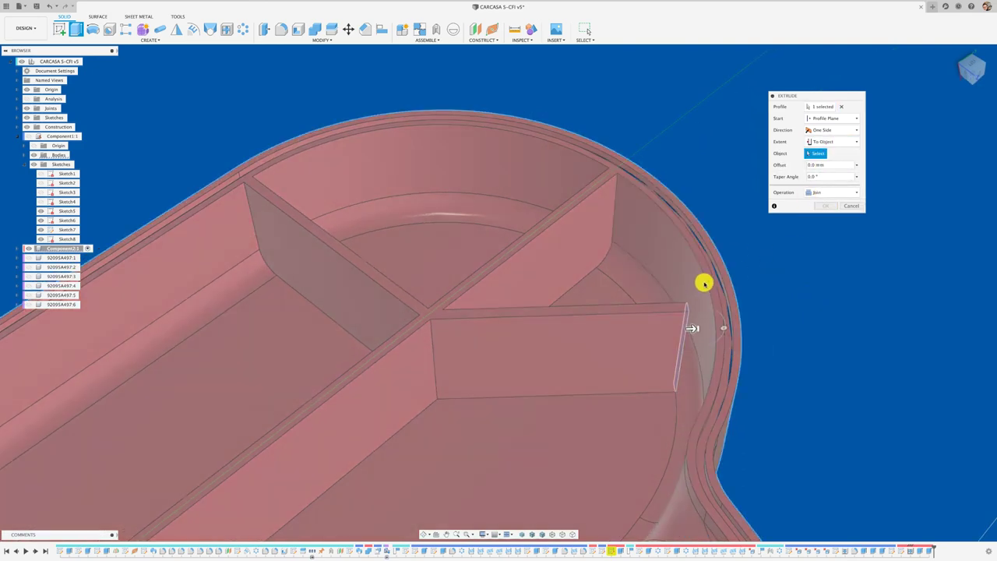
left_click(703, 282)
left_click(827, 229)
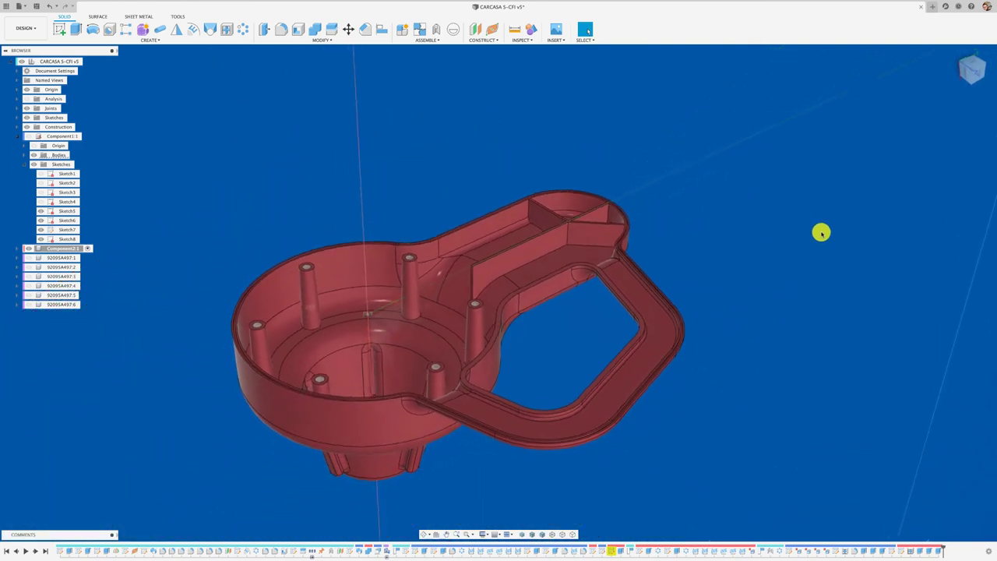
middle_click_drag(291, 337, 228, 405, "shift")
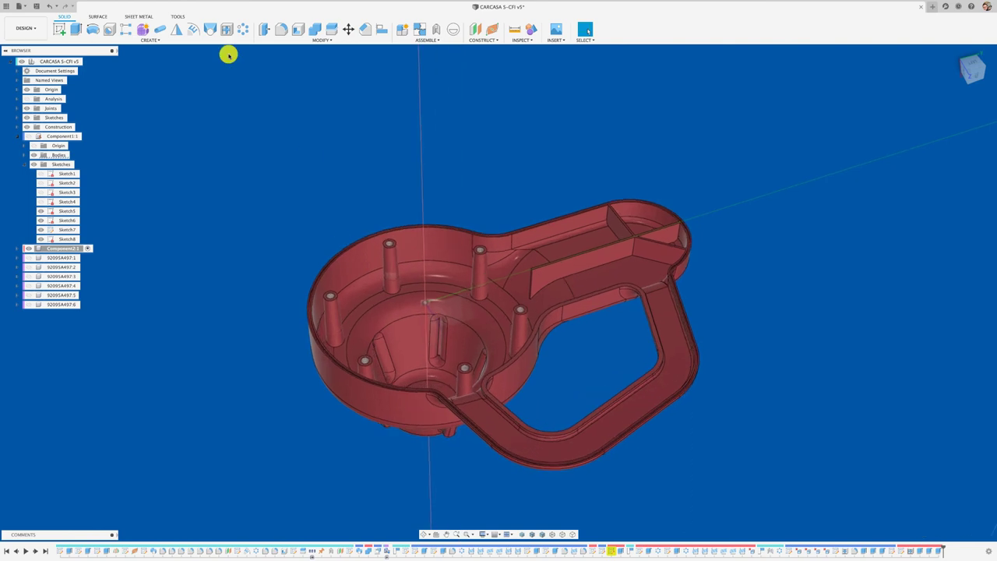
Step: Fillet the angled rib's free end edge with a 7 mm radius
key("f")
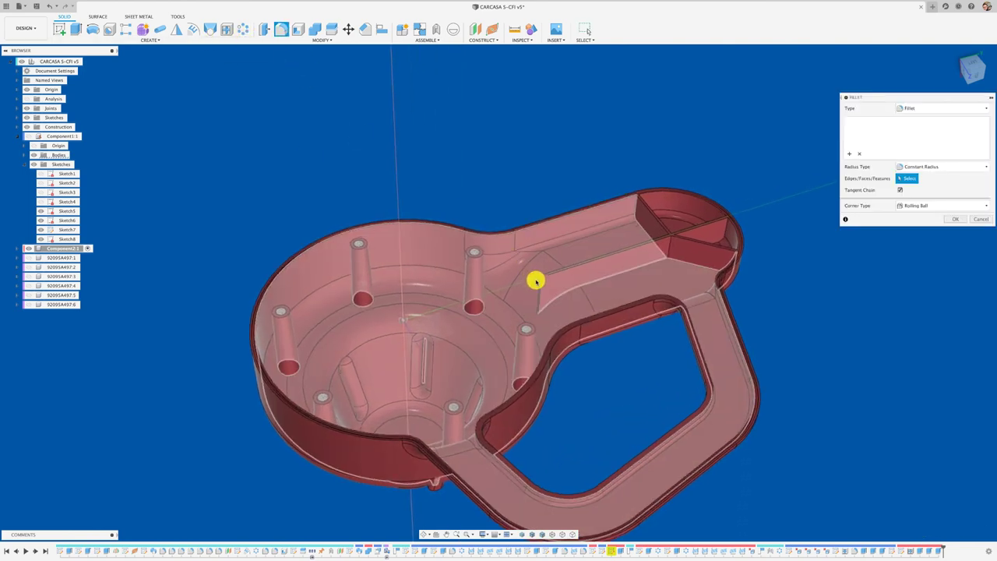
scroll(536, 278, "up", 5)
scroll(549, 285, "up", 5)
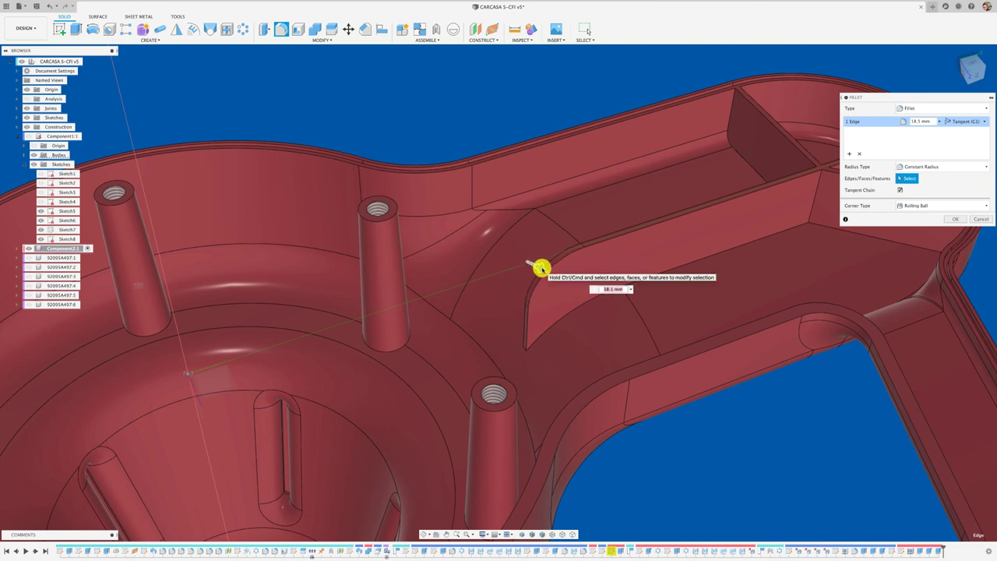
type("7")
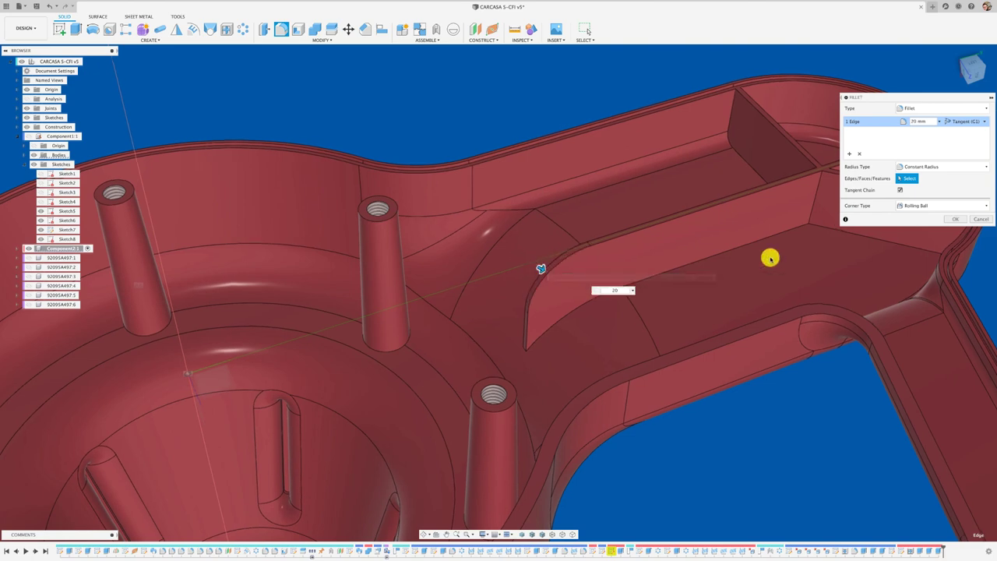
left_click(943, 226)
scroll(779, 319, "down", 5)
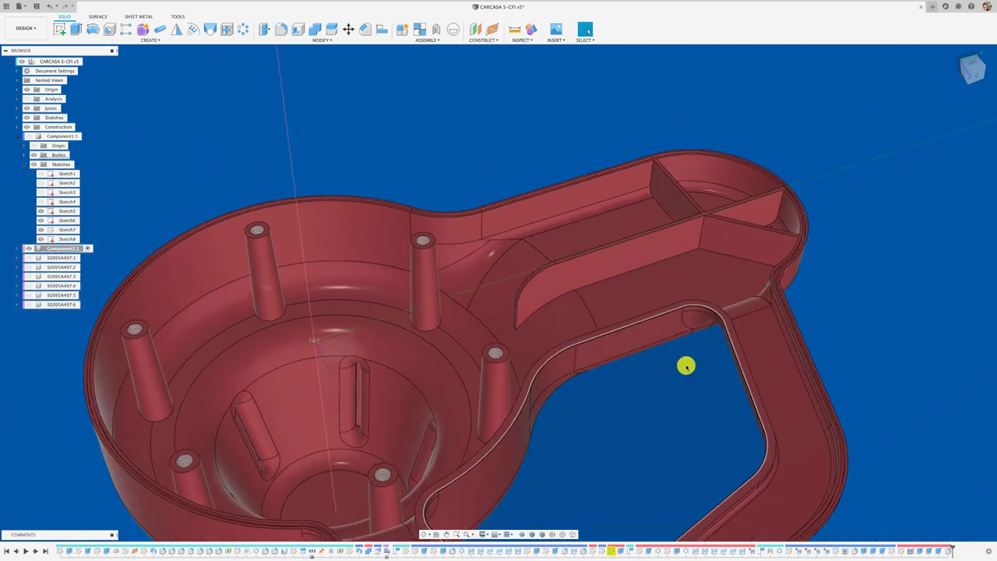
scroll(639, 319, "down", 5)
mouse_move(664, 377)
middle_mouse_down("shift")
mouse_move(514, 367)
mouse_move(623, 291)
mouse_move(752, 288)
mouse_move(672, 316)
mouse_move(639, 345)
mouse_move(812, 314)
mouse_move(222, 291)
mouse_move(53, 184)
middle_mouse_up("shift")
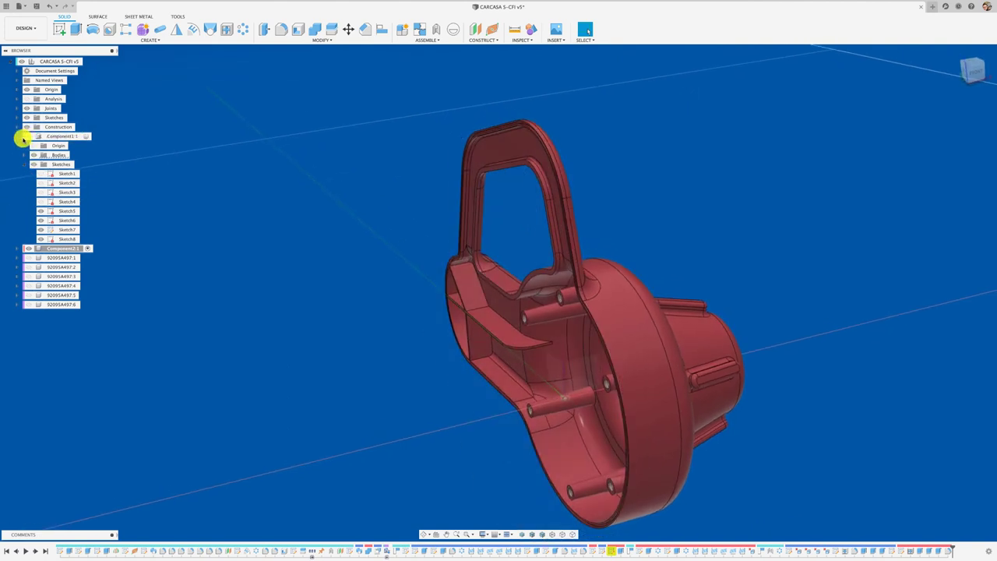
Step: Collapse the sketch list and make Component2:1 visible to show both shells assembled
middle_click_drag(192, 236, 44, 164, "shift")
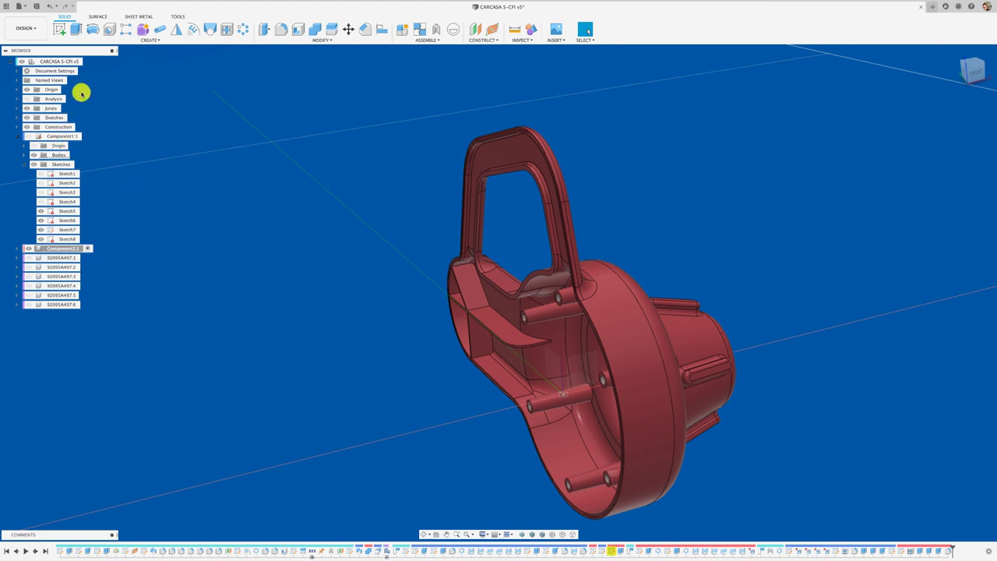
left_click(63, 61)
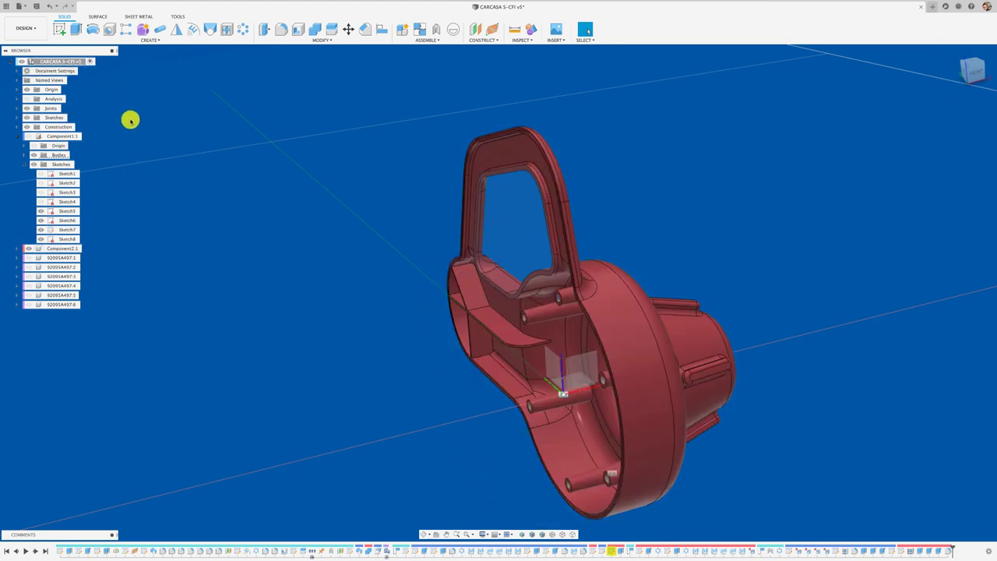
mouse_move(130, 120)
middle_mouse_down("shift")
mouse_move(127, 161)
mouse_move(16, 172)
middle_mouse_up("shift")
left_click(24, 164)
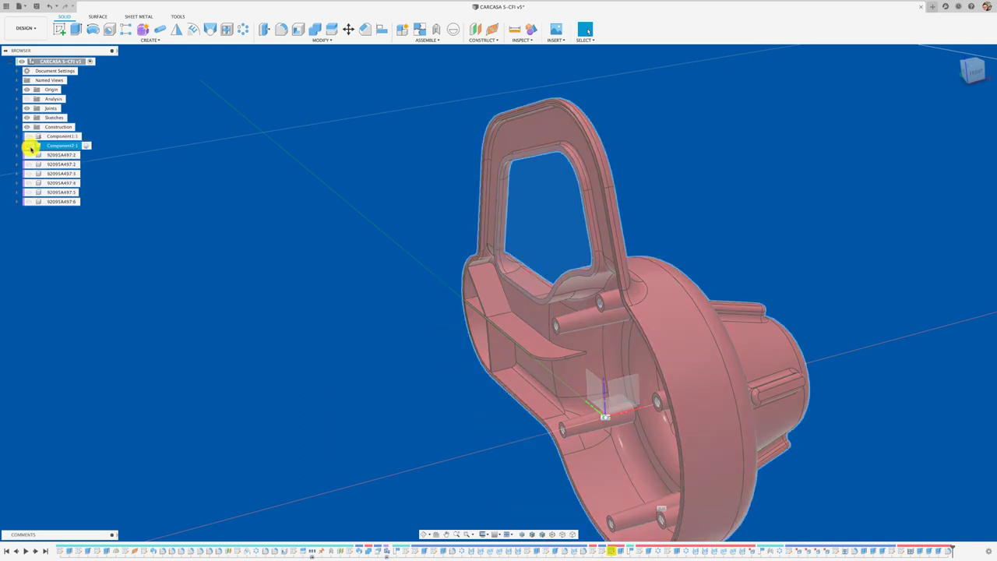
left_click(28, 155)
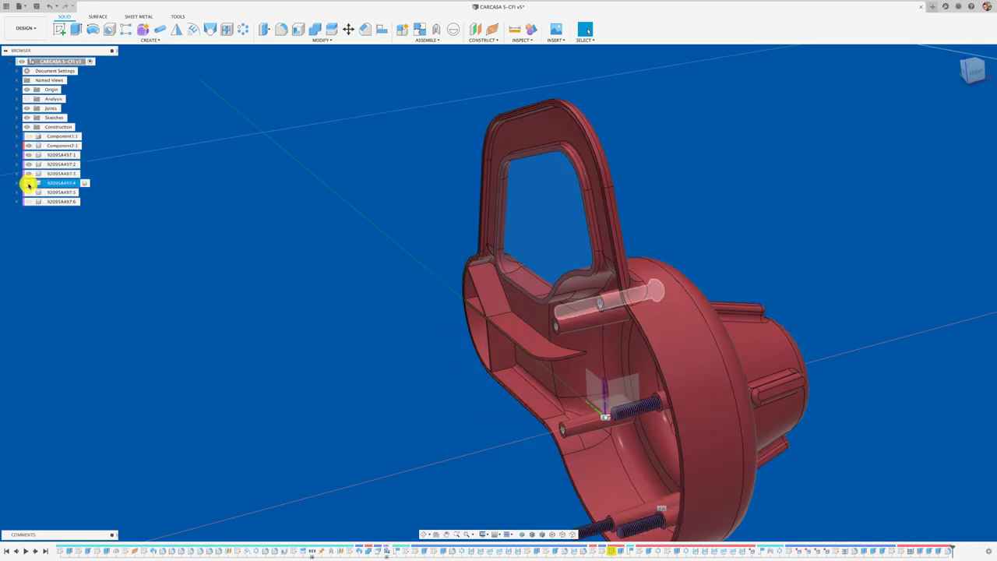
left_click(29, 146)
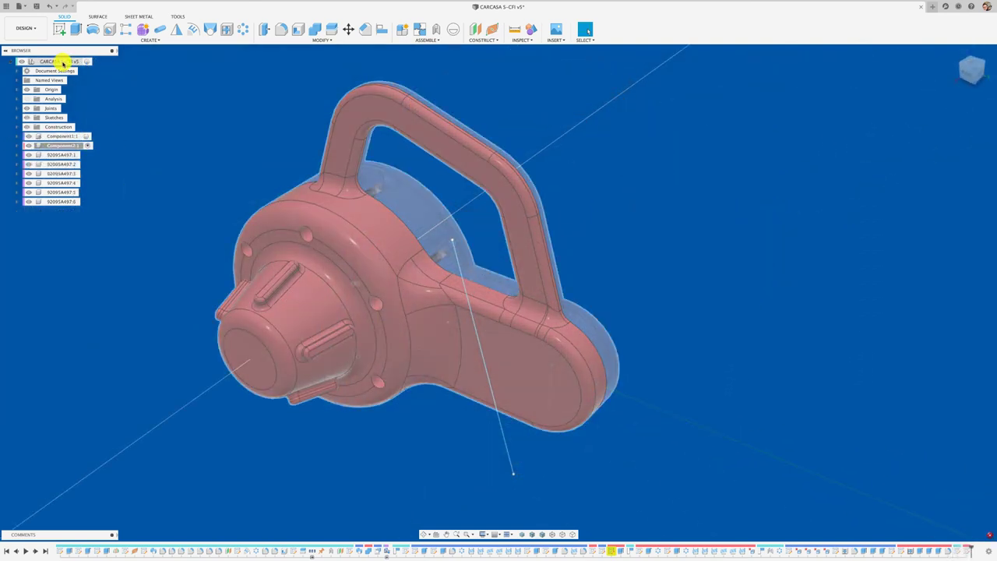
left_click(89, 61)
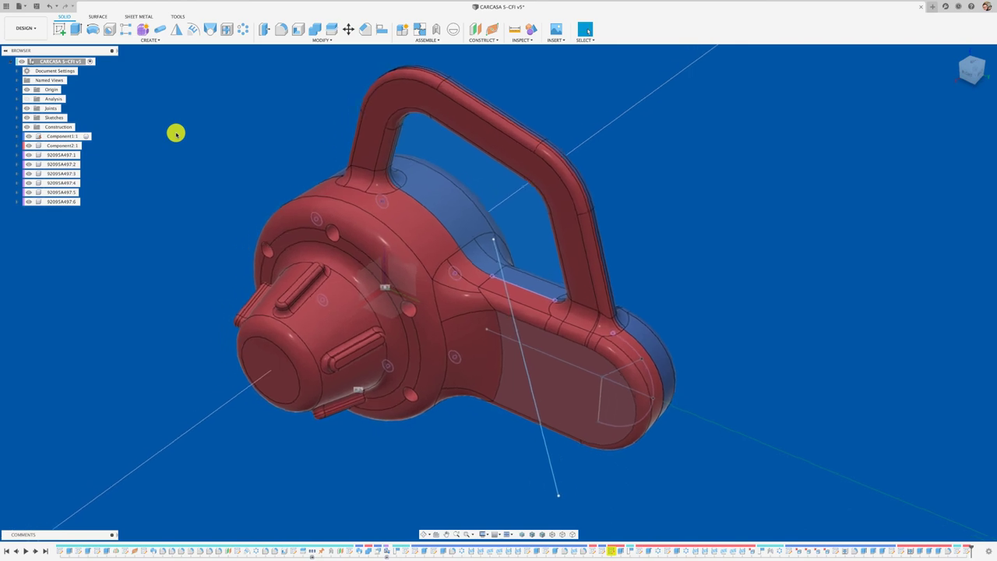